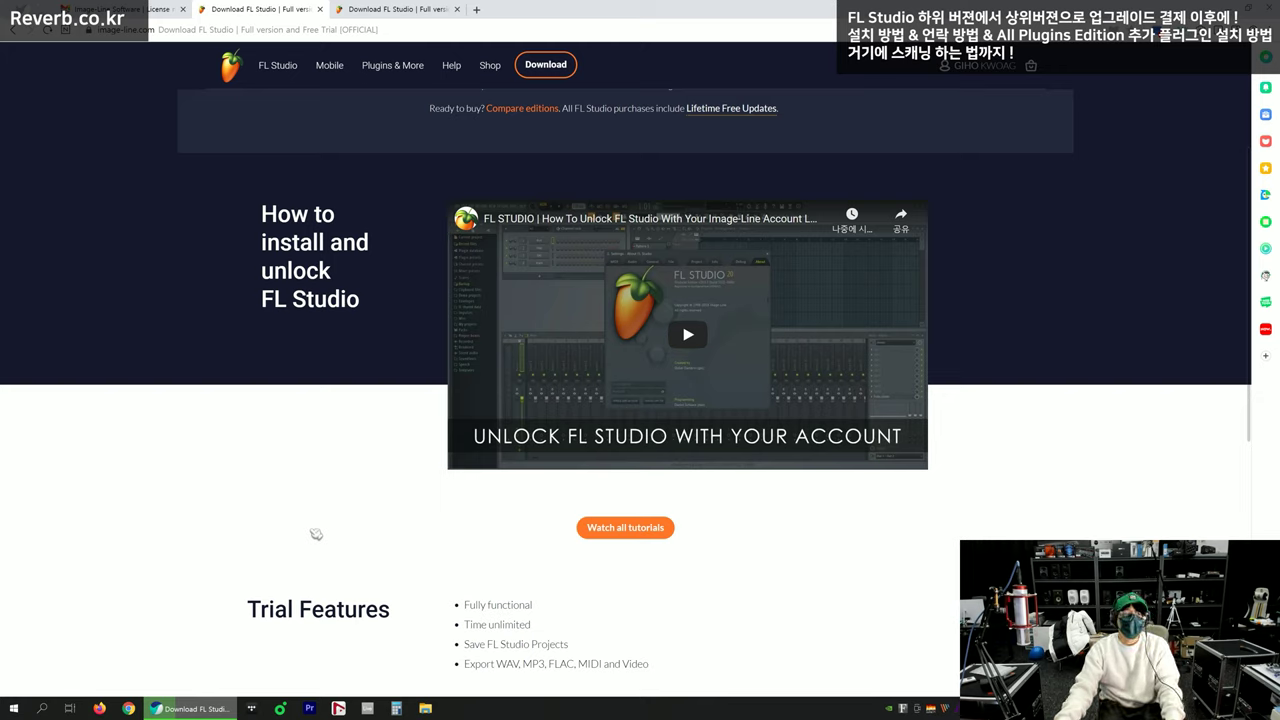
# Highlight the 'How to install and unlock FL Studio' heading and check the Chrome downloads list
pyautogui.moveTo(261, 212); pyautogui.dragTo(390, 291)
pyautogui.click(366, 309)
pyautogui.click(252, 221)
pyautogui.click(390, 292)
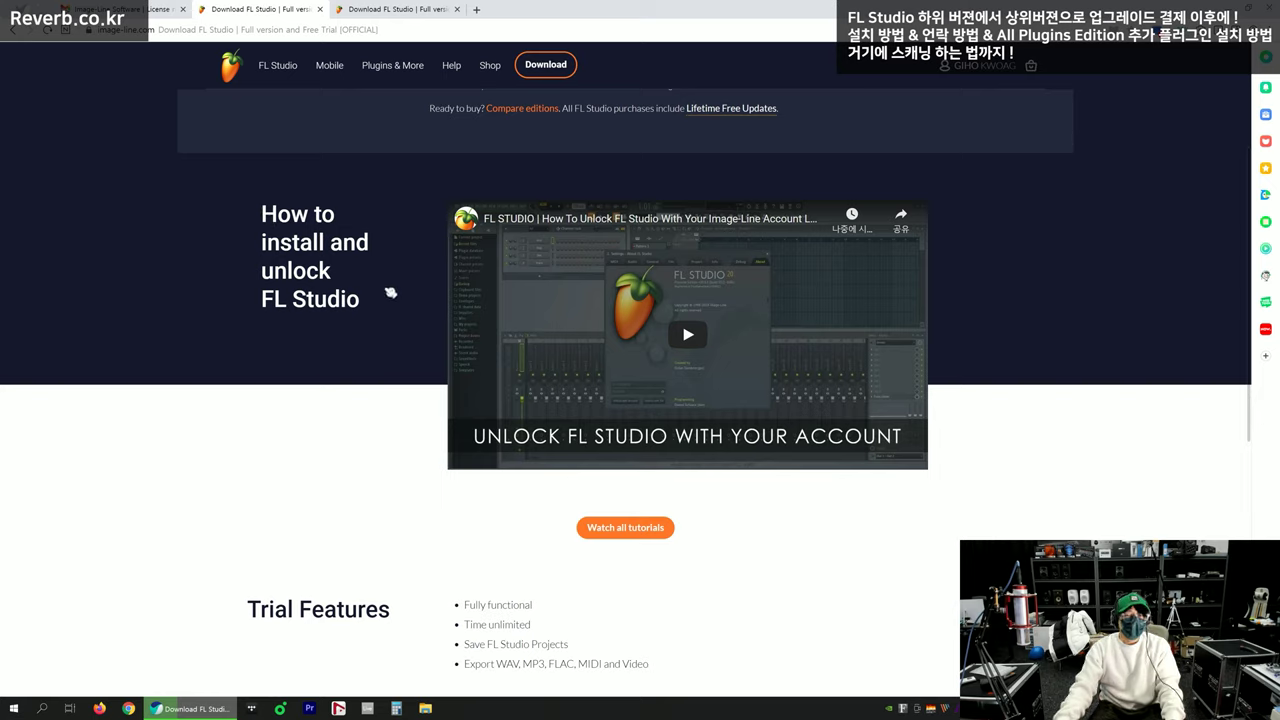
pyautogui.click(1191, 41)
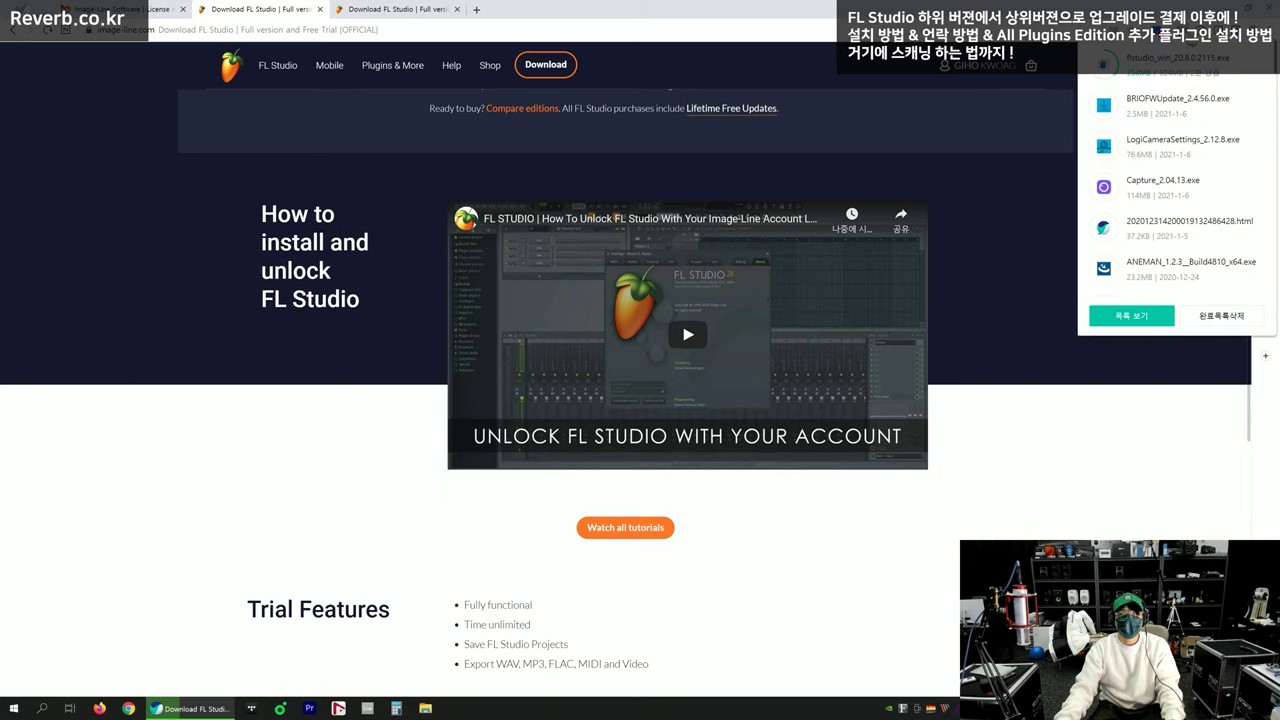
pyautogui.click(1191, 41)
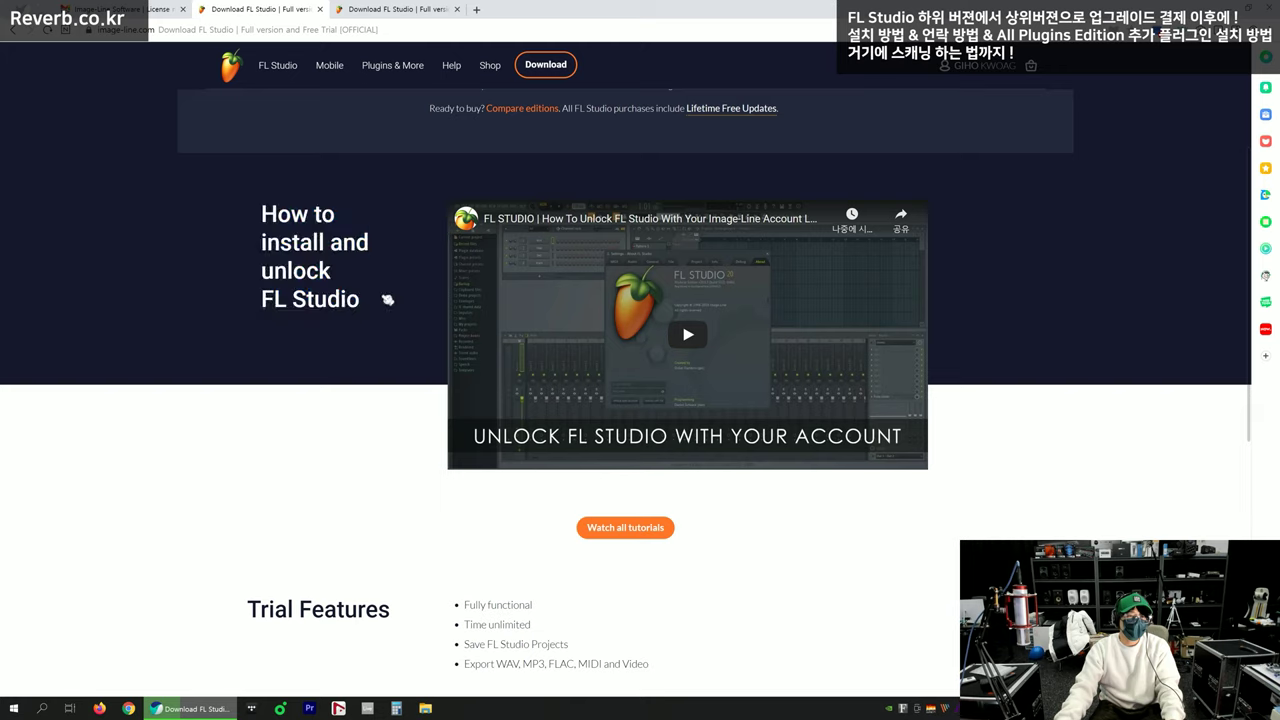
# Highlight and clear the 'How to install and unlock FL Studio' heading several more times
pyautogui.moveTo(375, 303)
pyautogui.mouseDown()
pyautogui.moveTo(262, 215)
pyautogui.moveTo(394, 300)
pyautogui.moveTo(262, 215)
pyautogui.moveTo(383, 294)
pyautogui.mouseUp()
pyautogui.click(260, 212)
pyautogui.click(394, 302)
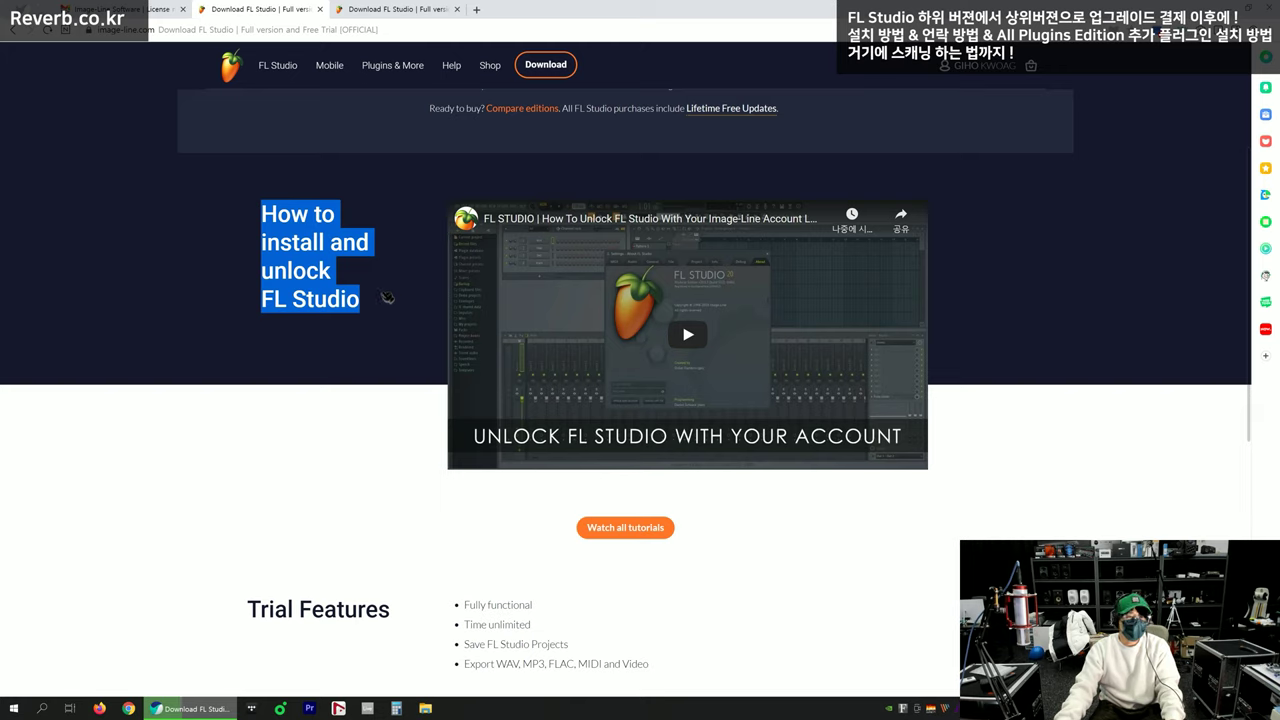
pyautogui.click(388, 303)
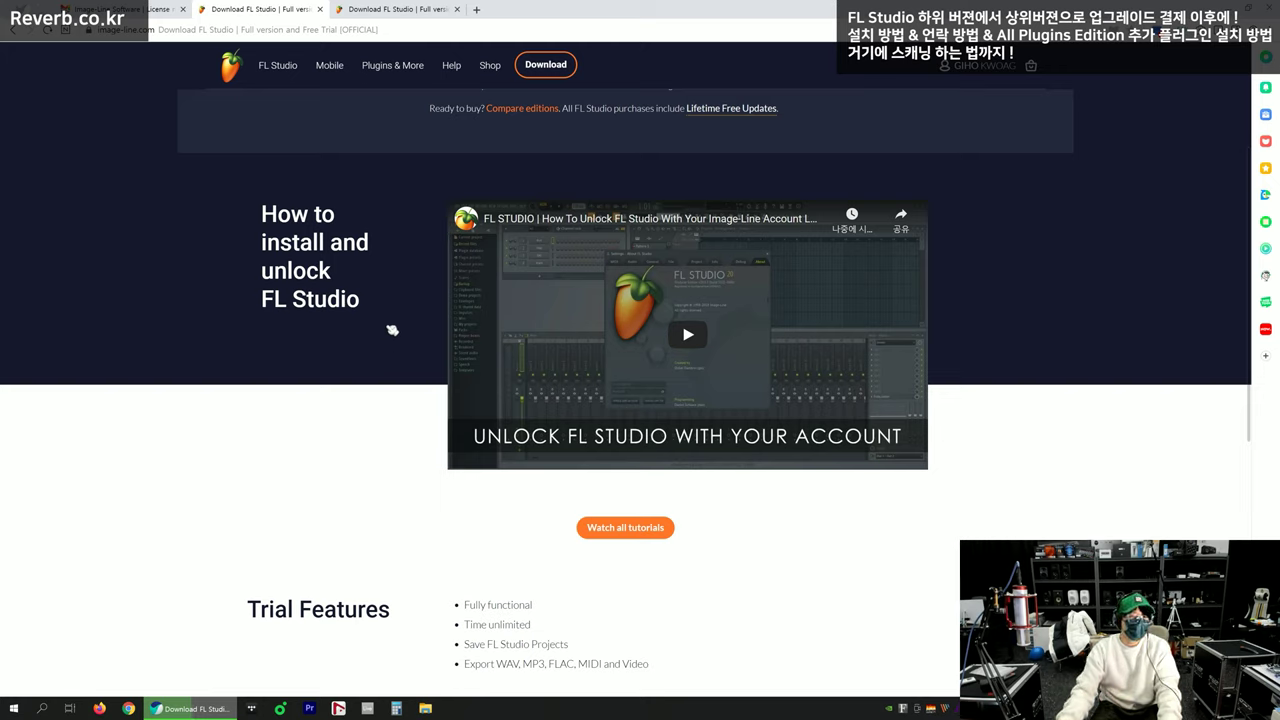
pyautogui.moveTo(262, 214); pyautogui.dragTo(383, 295)
pyautogui.click(376, 297)
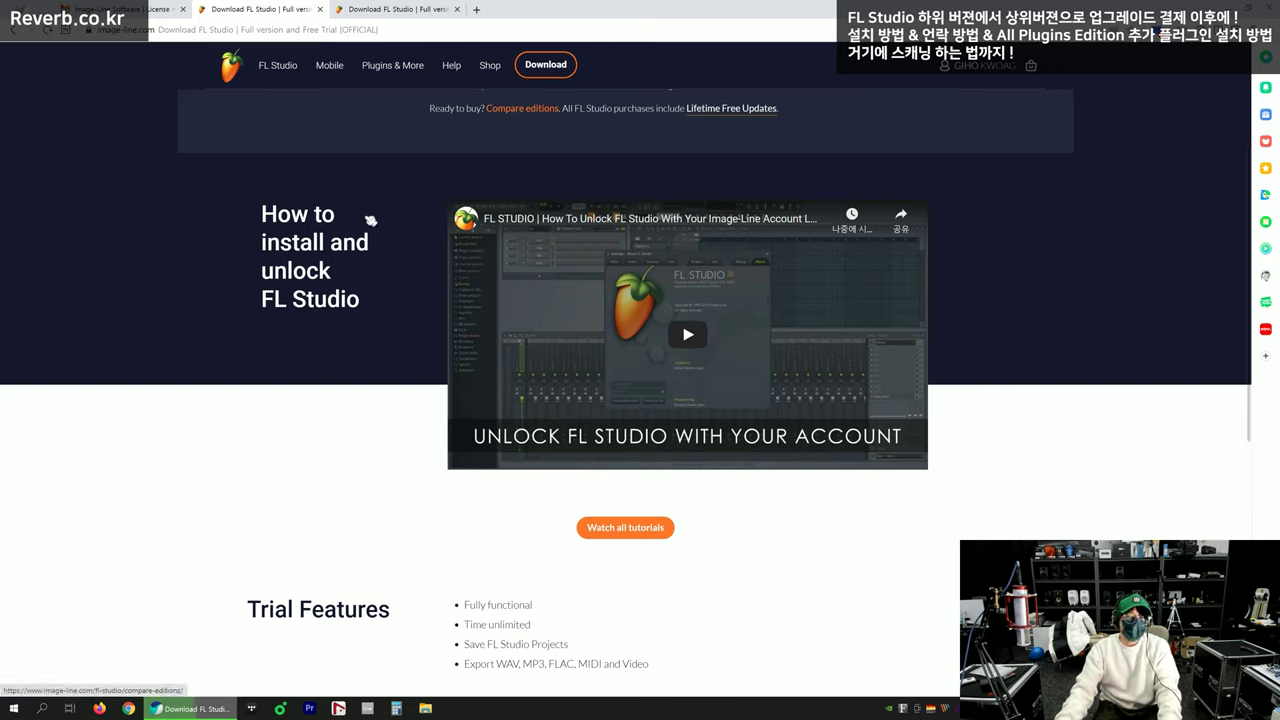
pyautogui.moveTo(264, 214); pyautogui.dragTo(393, 296)
pyautogui.click(393, 296)
# Highlight the words 'unlock FL Studio', then start the embedded How To Unlock FL Studio video
pyautogui.moveTo(269, 271); pyautogui.dragTo(380, 297)
pyautogui.moveTo(268, 272); pyautogui.dragTo(370, 306)
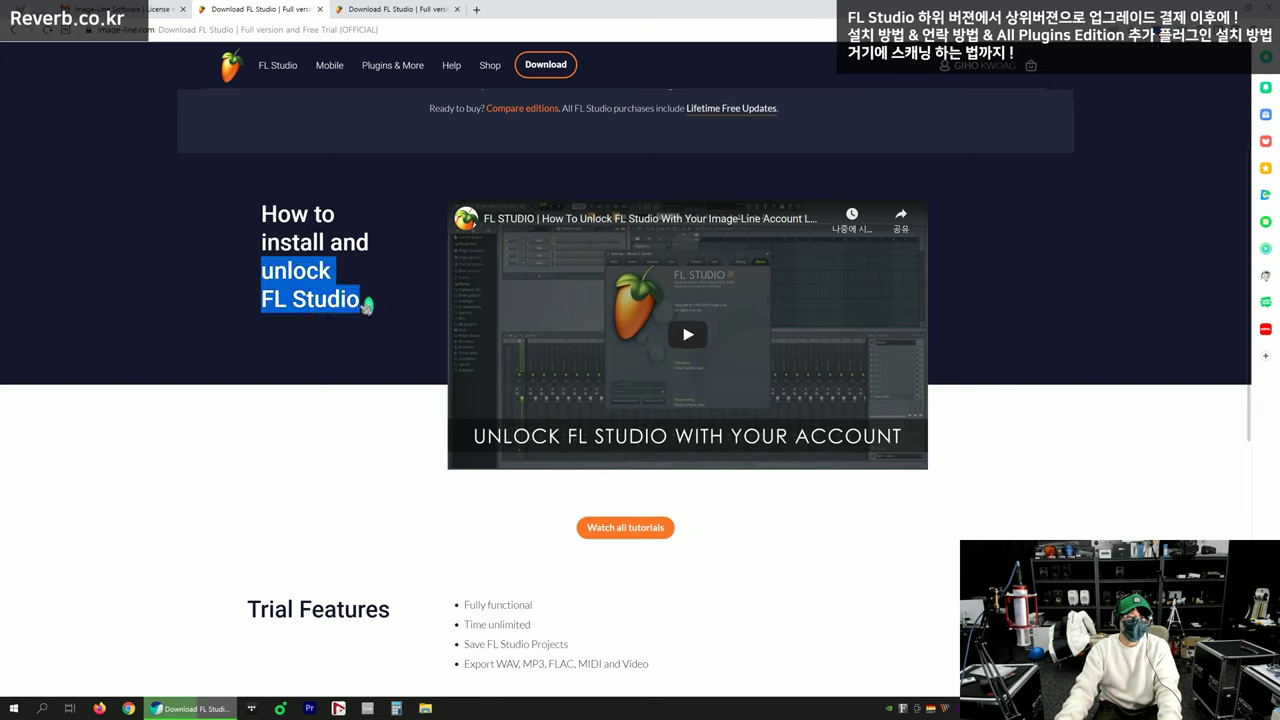
pyautogui.click(390, 303)
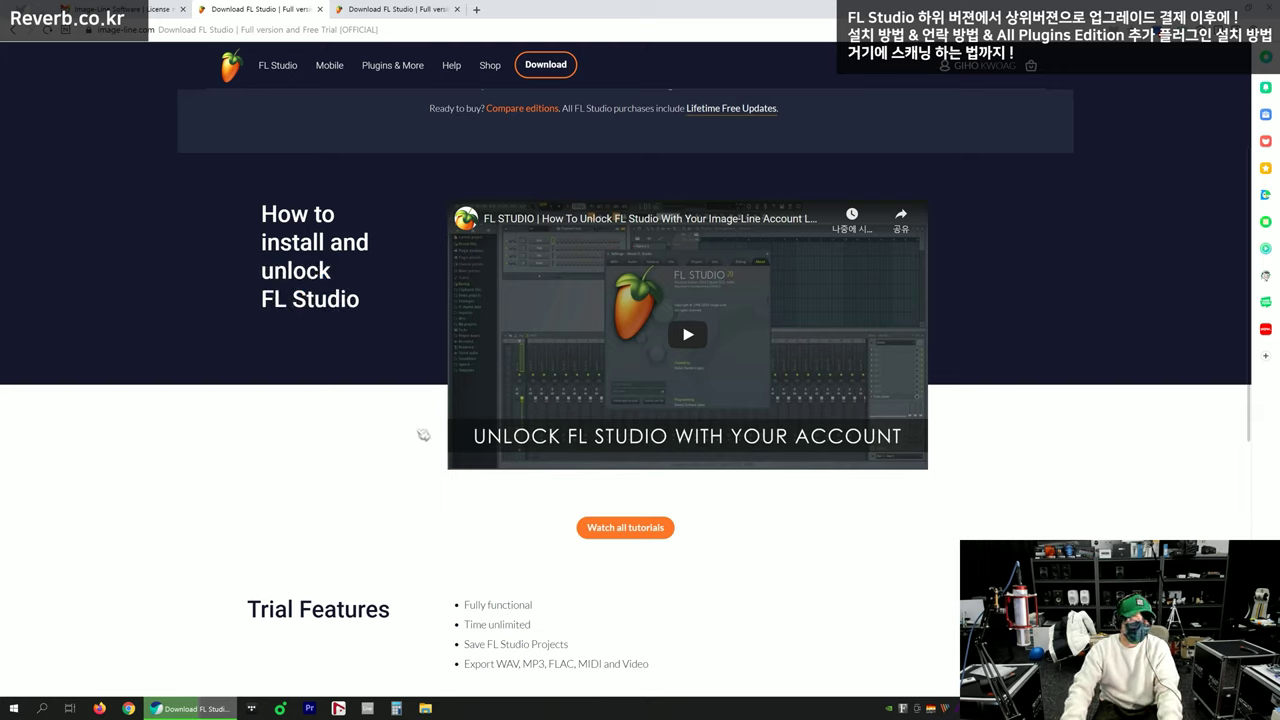
pyautogui.moveTo(320, 245); pyautogui.dragTo(389, 307)
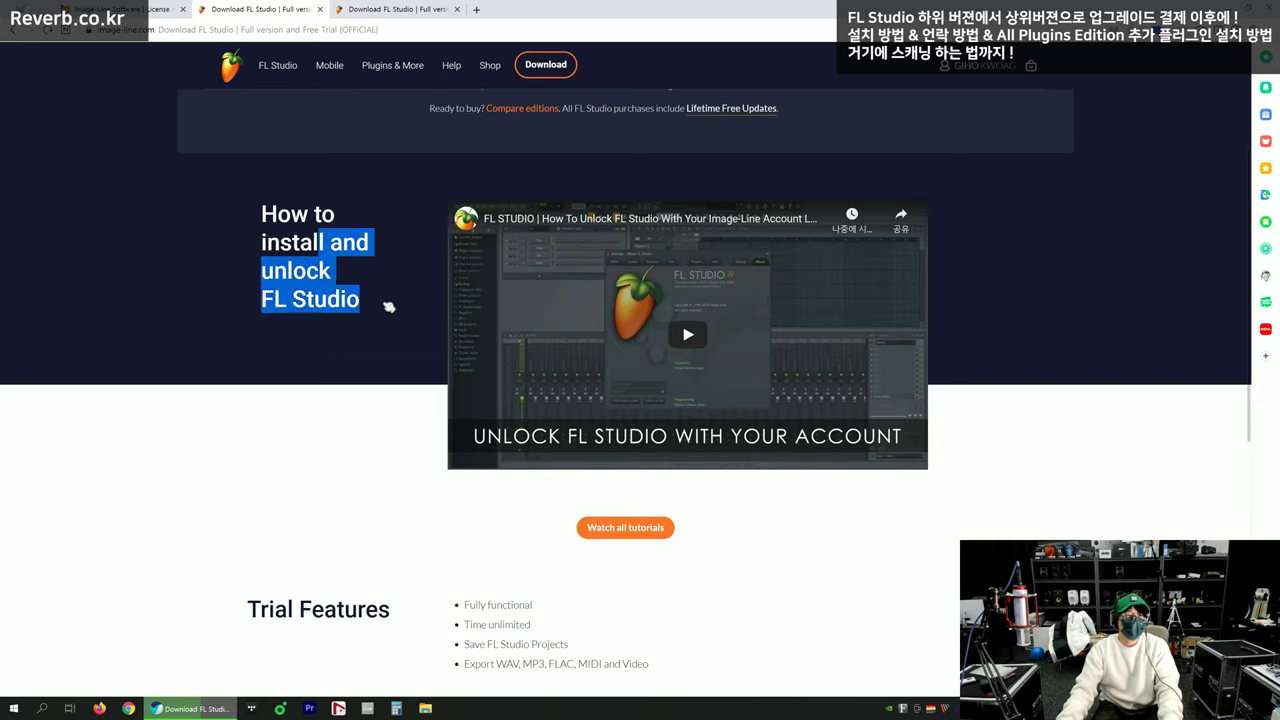
pyautogui.click(399, 305)
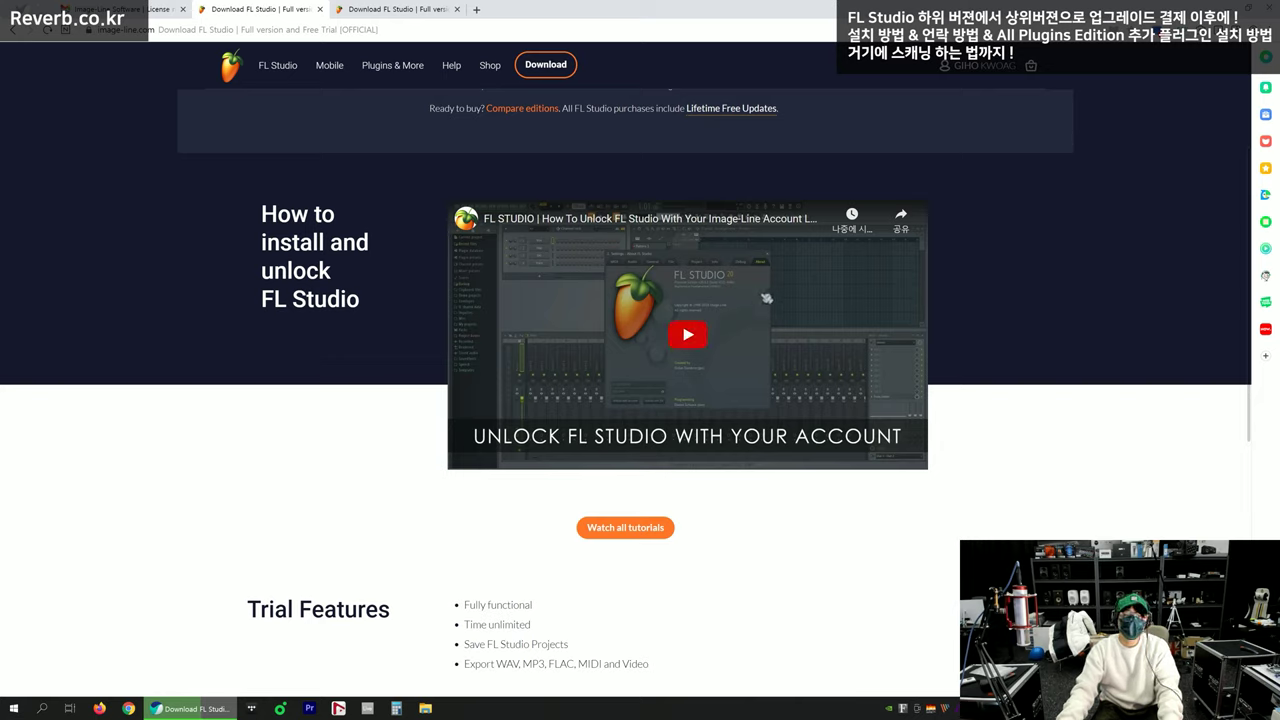
pyautogui.click(700, 338)
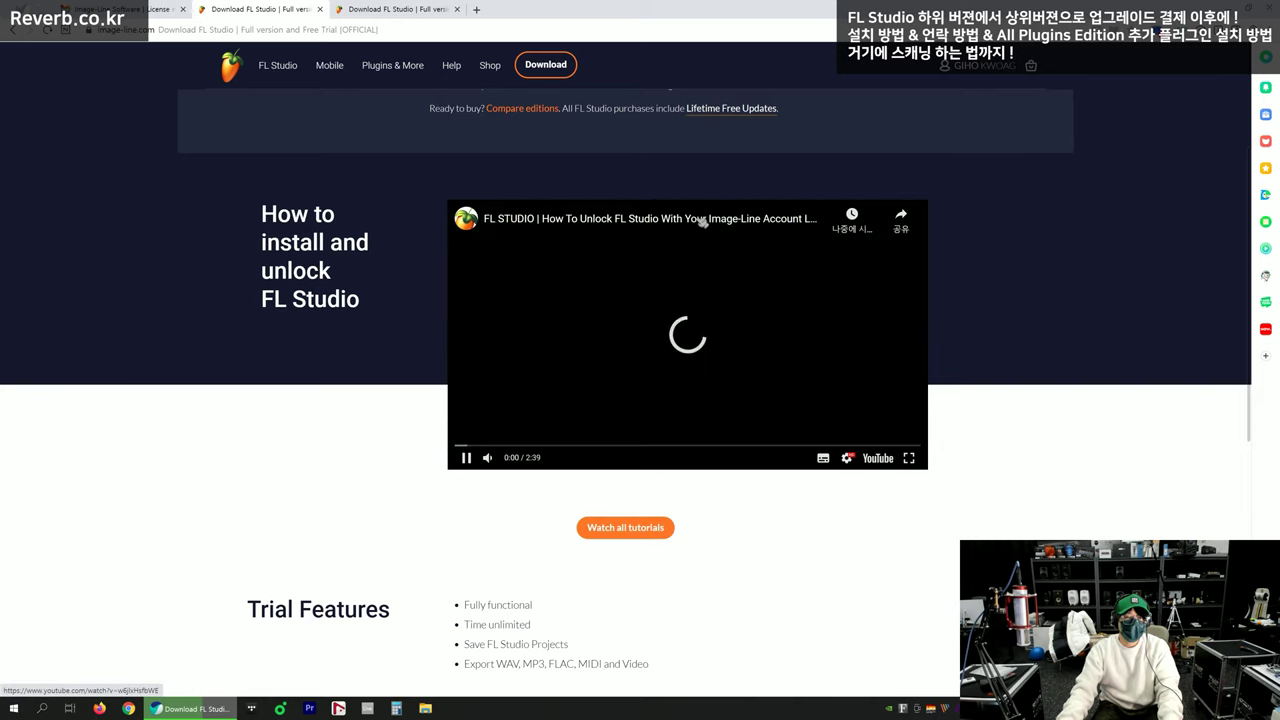
# Open the unlock tutorial on YouTube's watch page and skip ahead to about 0:33
pyautogui.click(702, 222)
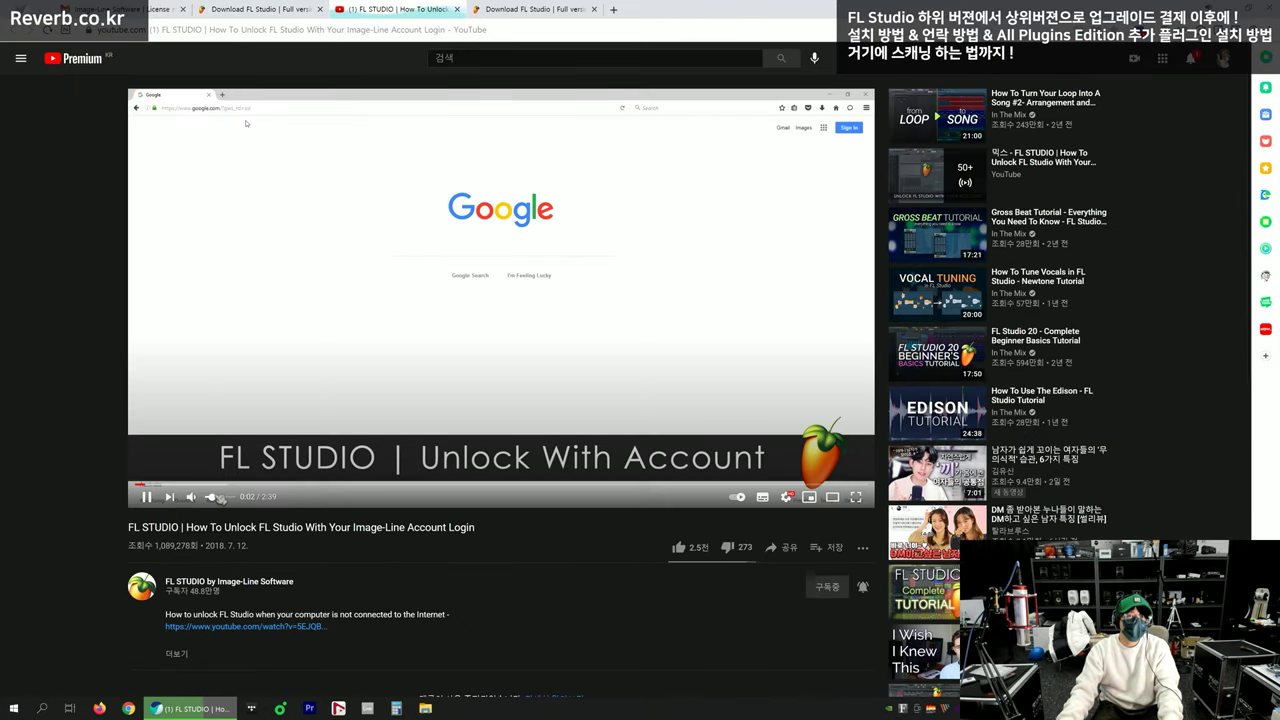
pyautogui.click(175, 485)
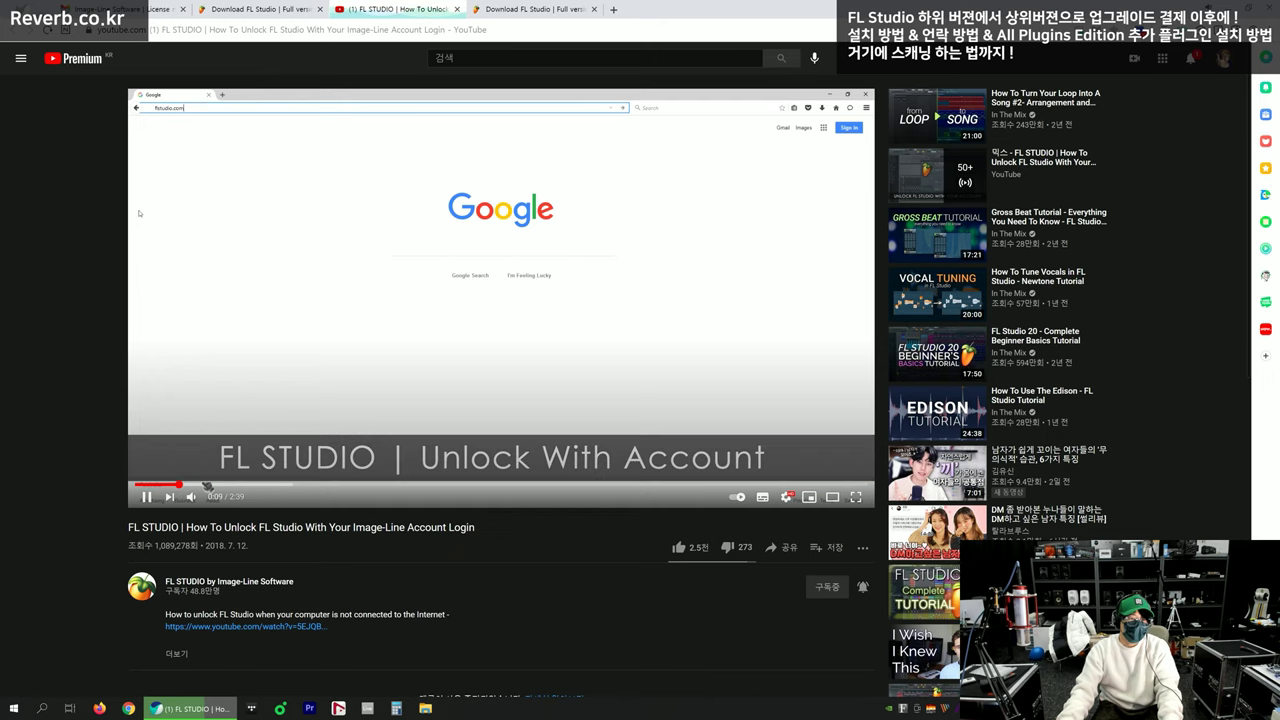
pyautogui.click(207, 487)
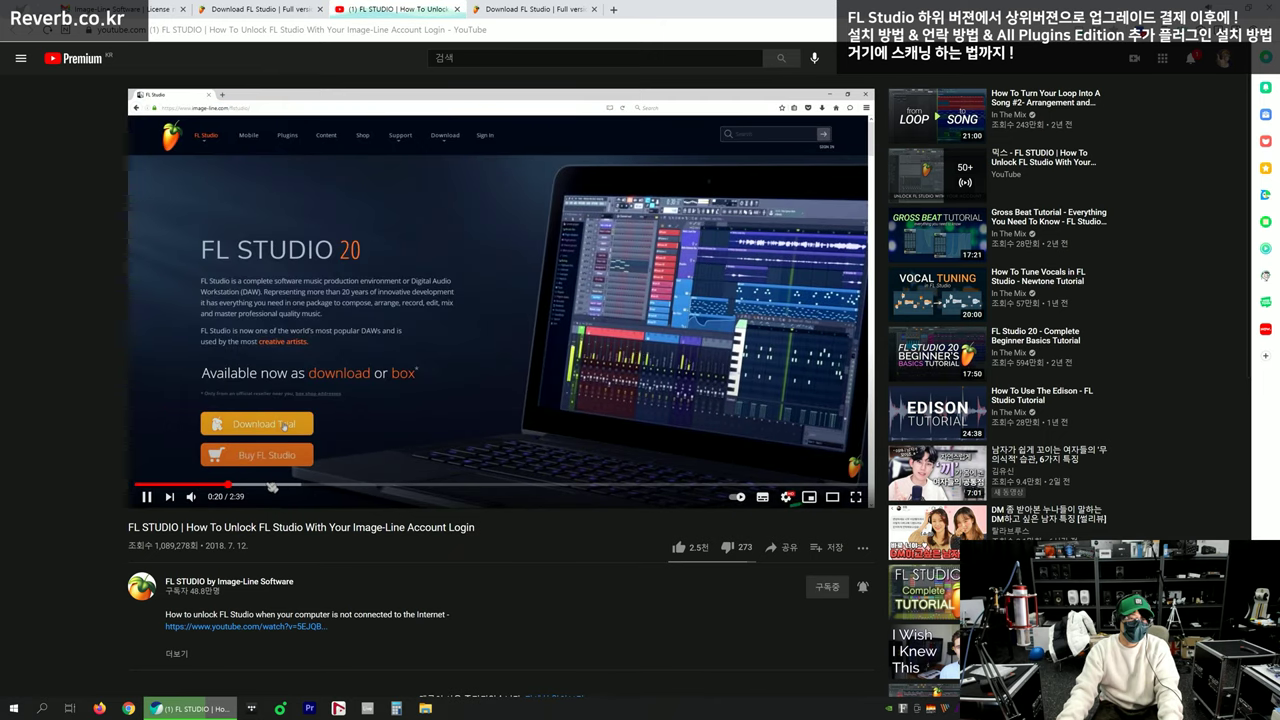
pyautogui.click(271, 488)
pyautogui.click(292, 487)
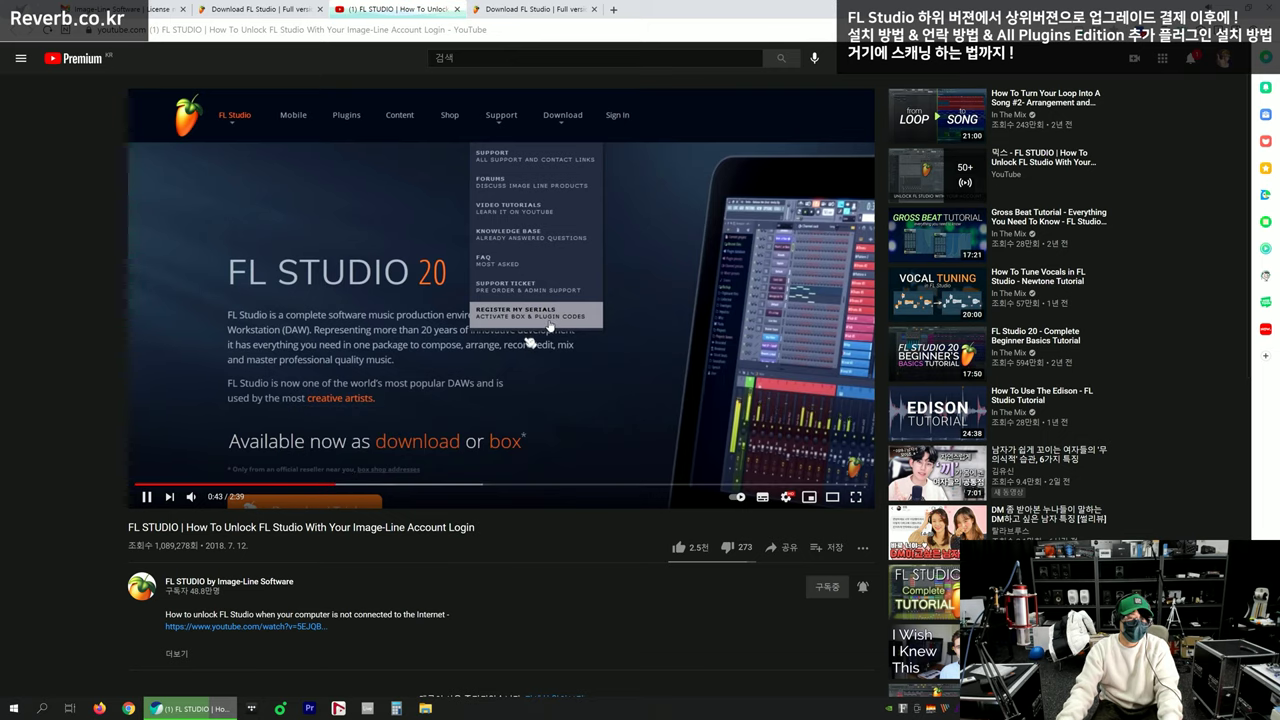
# Jump past the sign-in and profile parts to about 1:01 in the tutorial
pyautogui.click(371, 485)
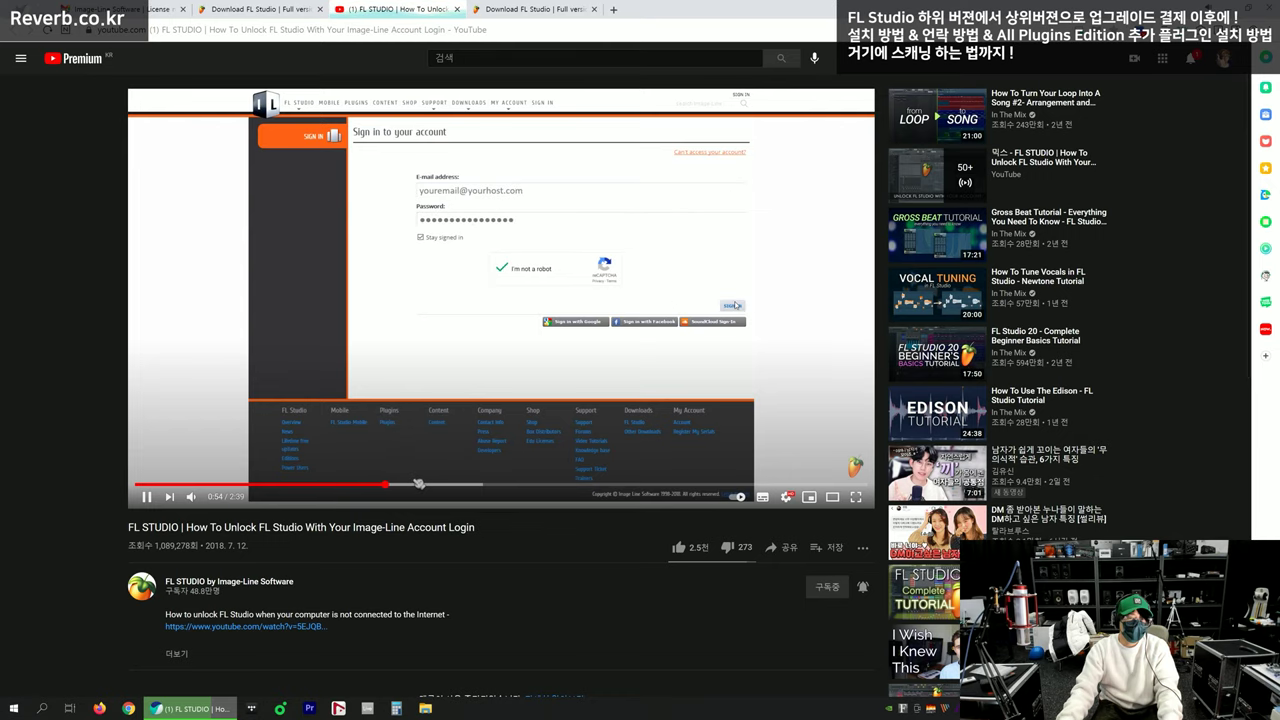
pyautogui.click(419, 484)
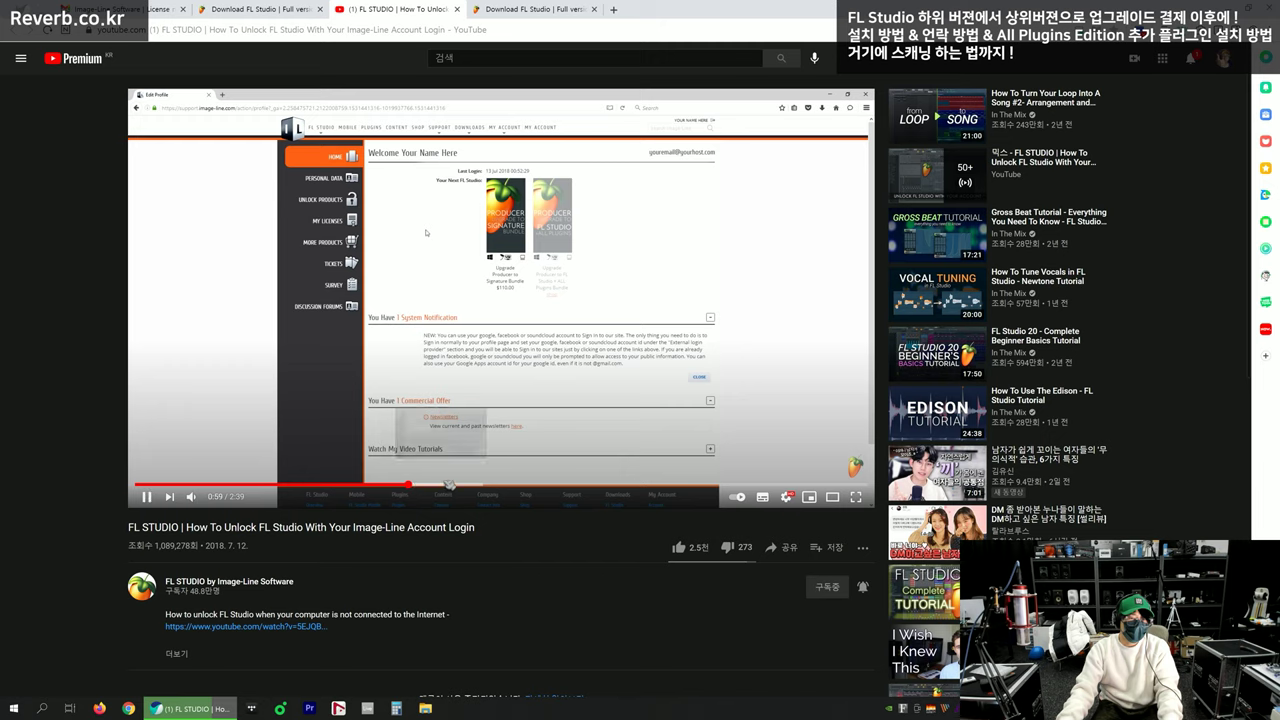
pyautogui.click(442, 485)
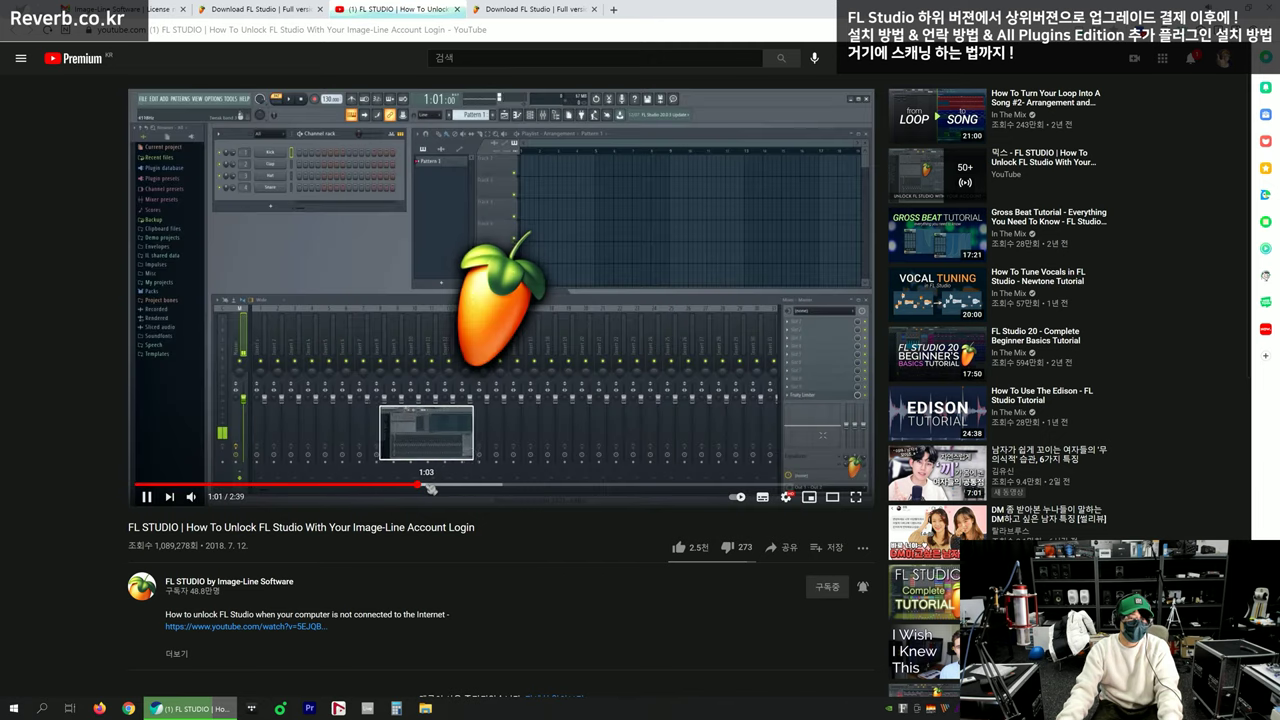
pyautogui.click(415, 485)
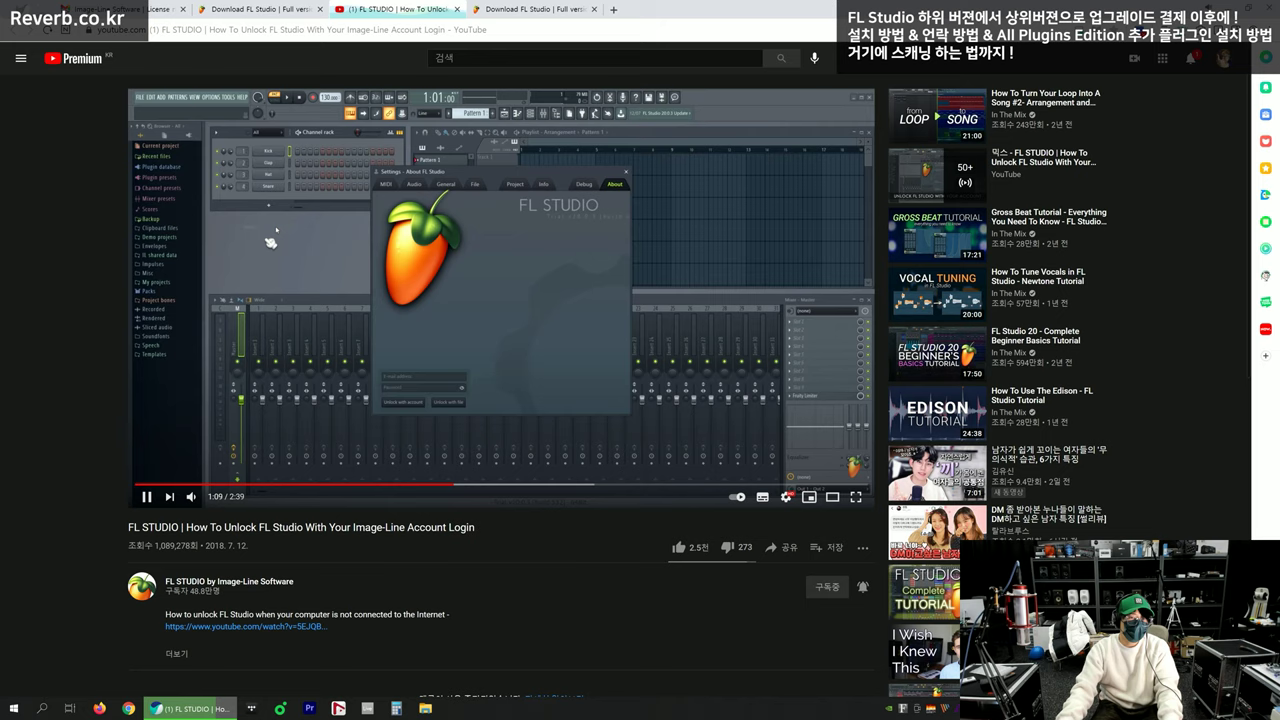
# Step through the tutorial to the registration Success message, pausing at 1:12, 1:16 and 1:26
pyautogui.click(204, 208)
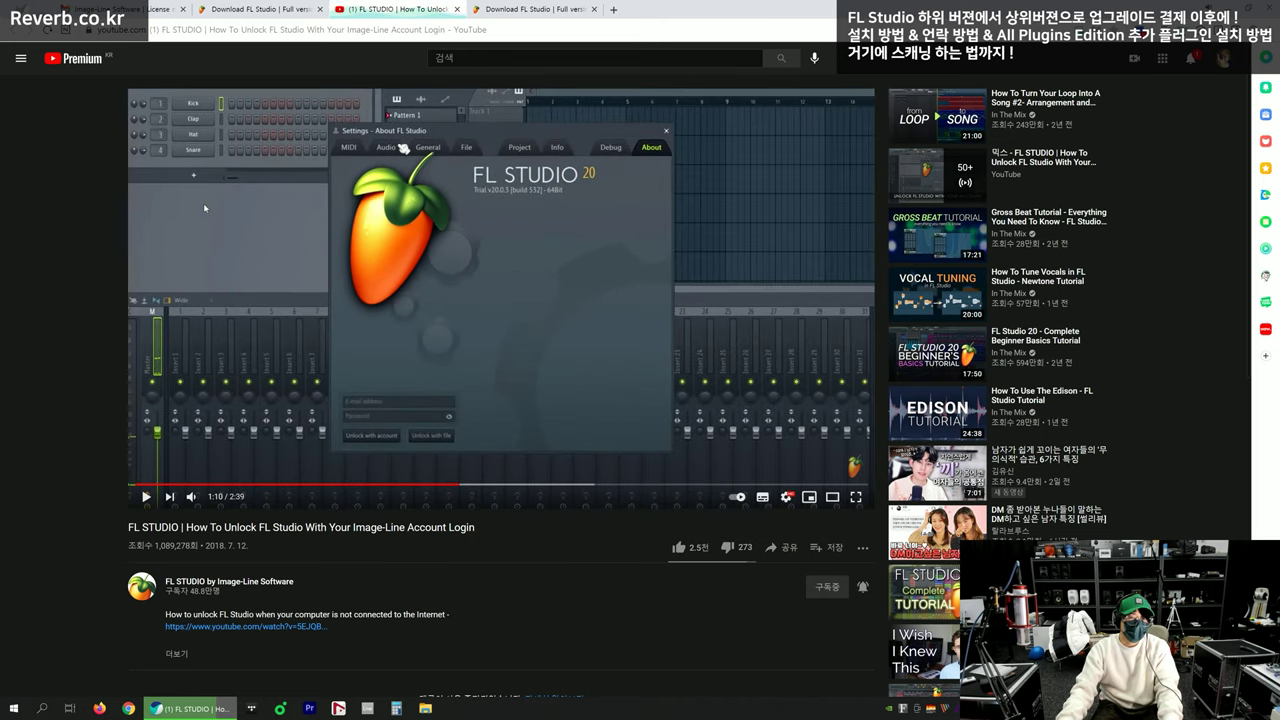
pyautogui.click(393, 251)
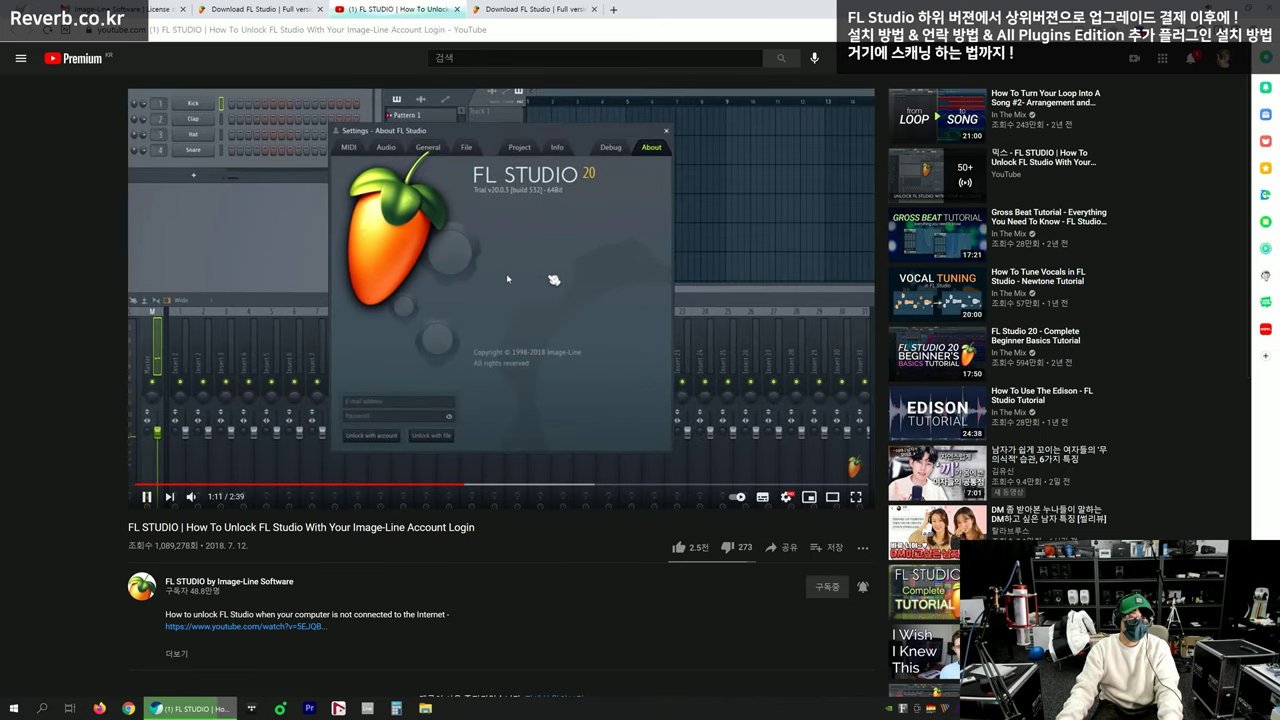
pyautogui.click(432, 331)
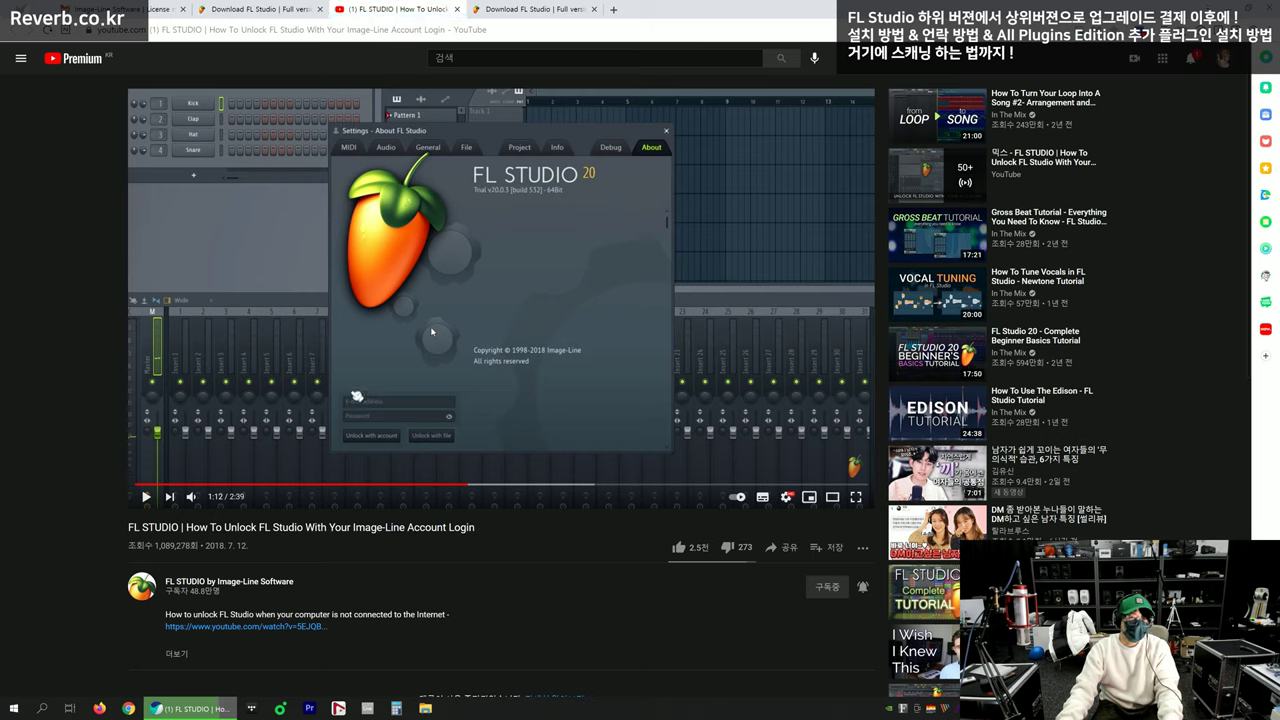
pyautogui.click(530, 376)
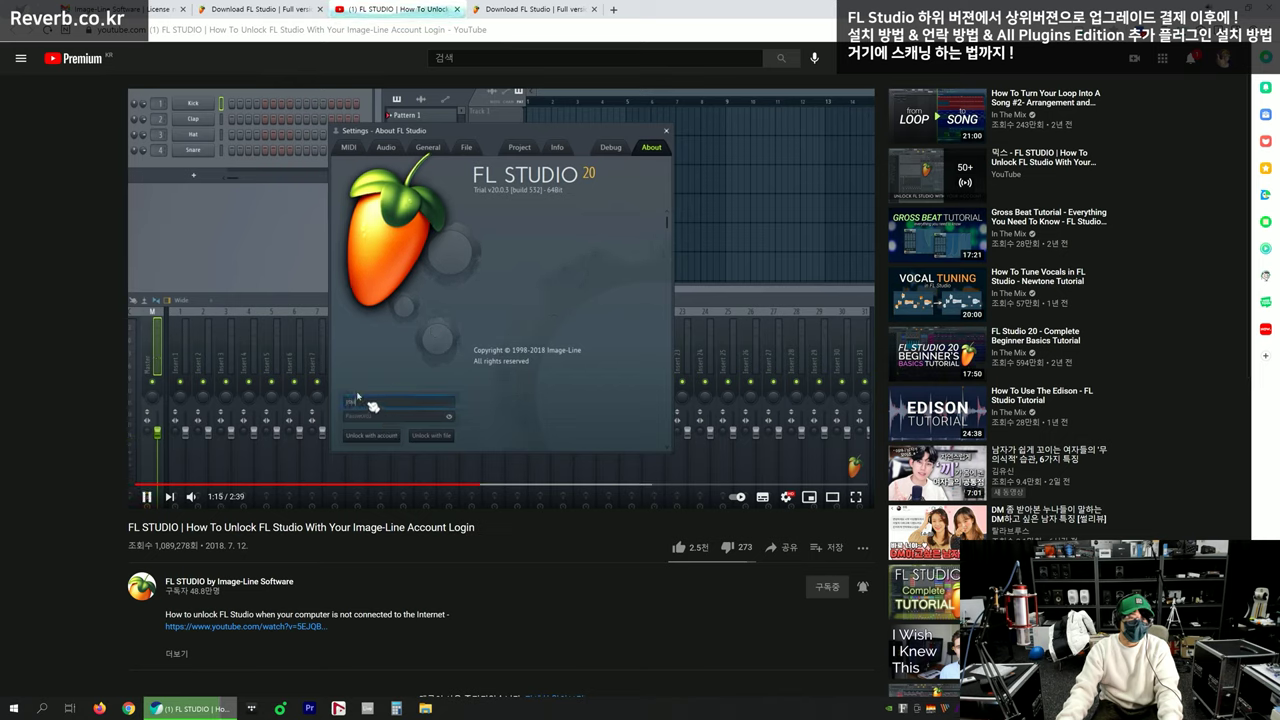
pyautogui.click(357, 397)
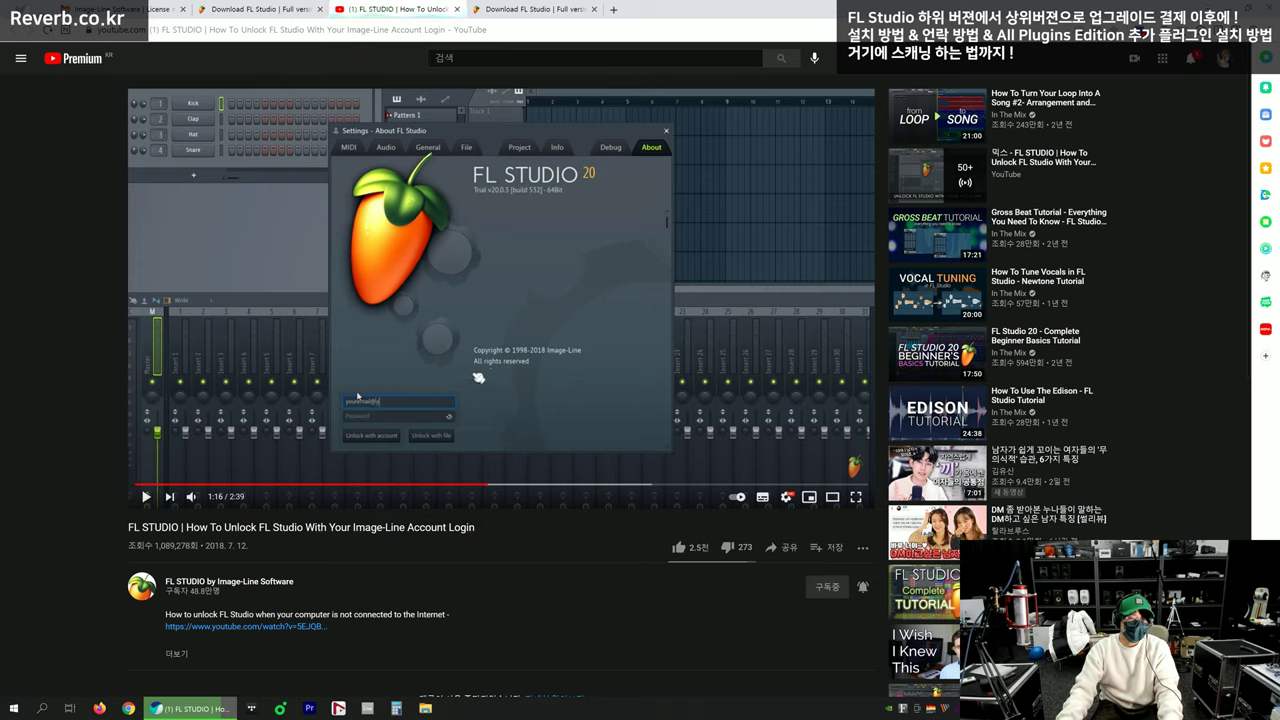
pyautogui.click(357, 397)
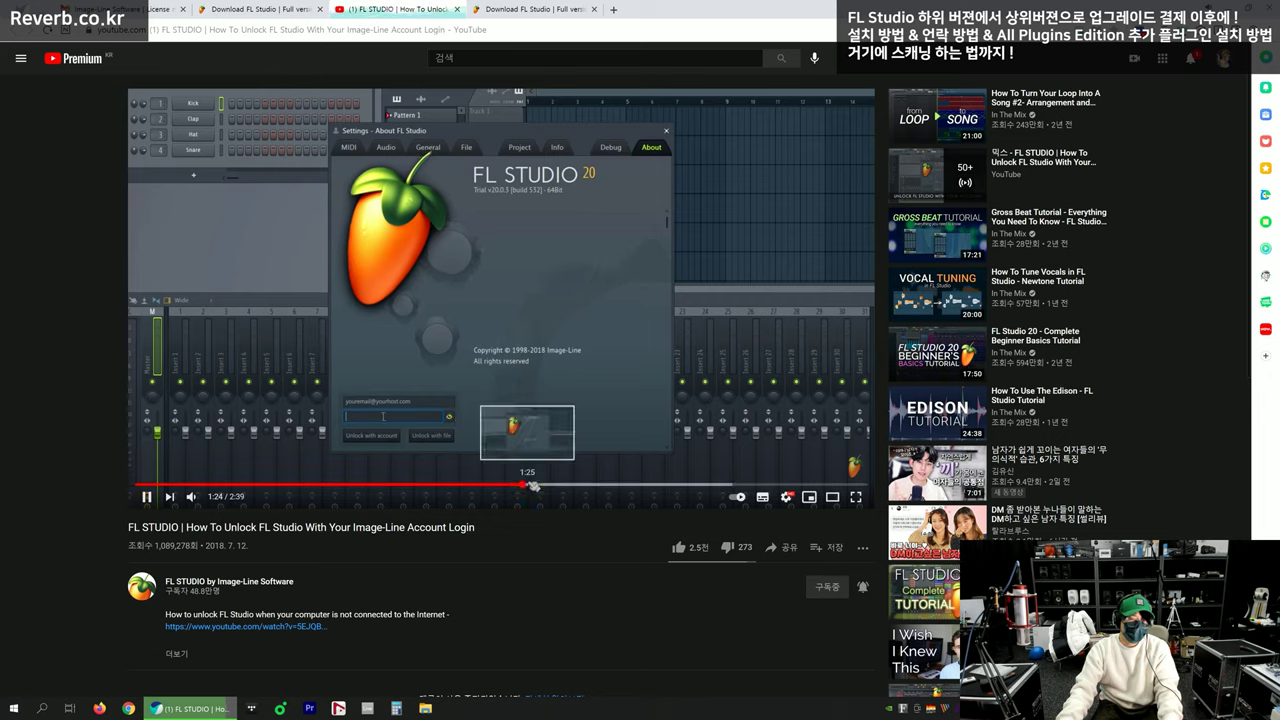
pyautogui.click(476, 432)
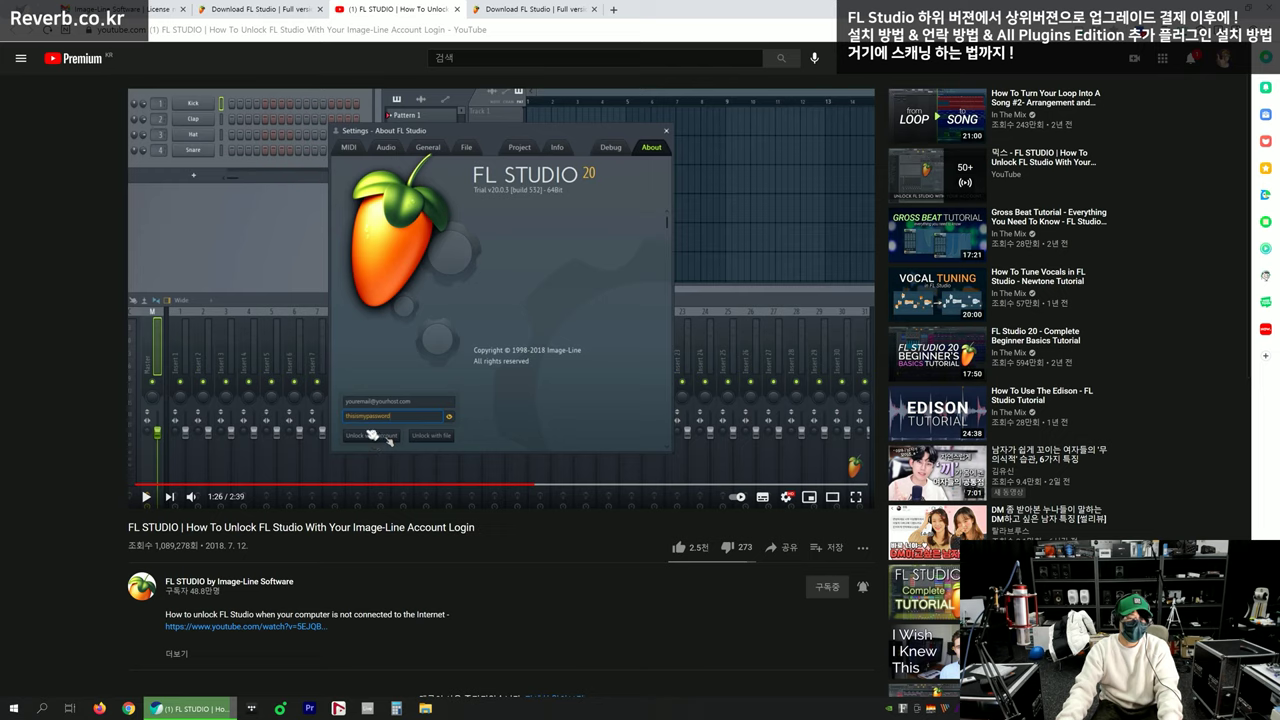
pyautogui.click(390, 441)
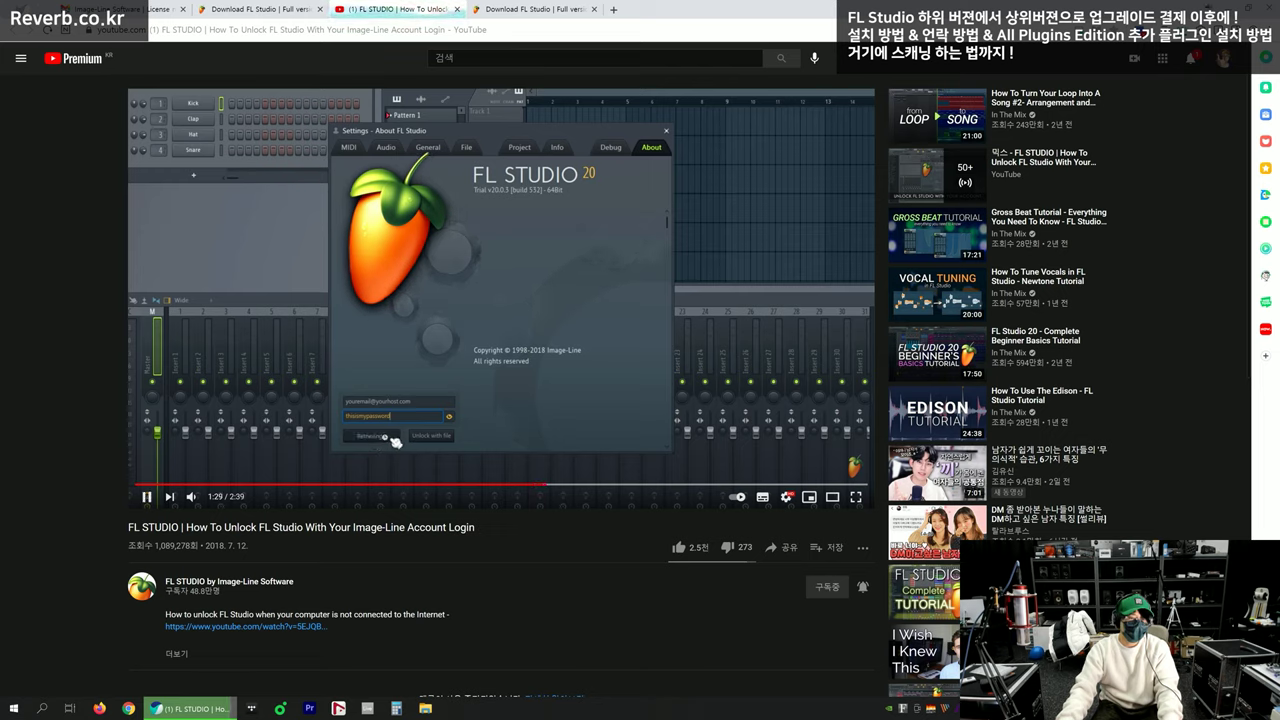
pyautogui.click(390, 457)
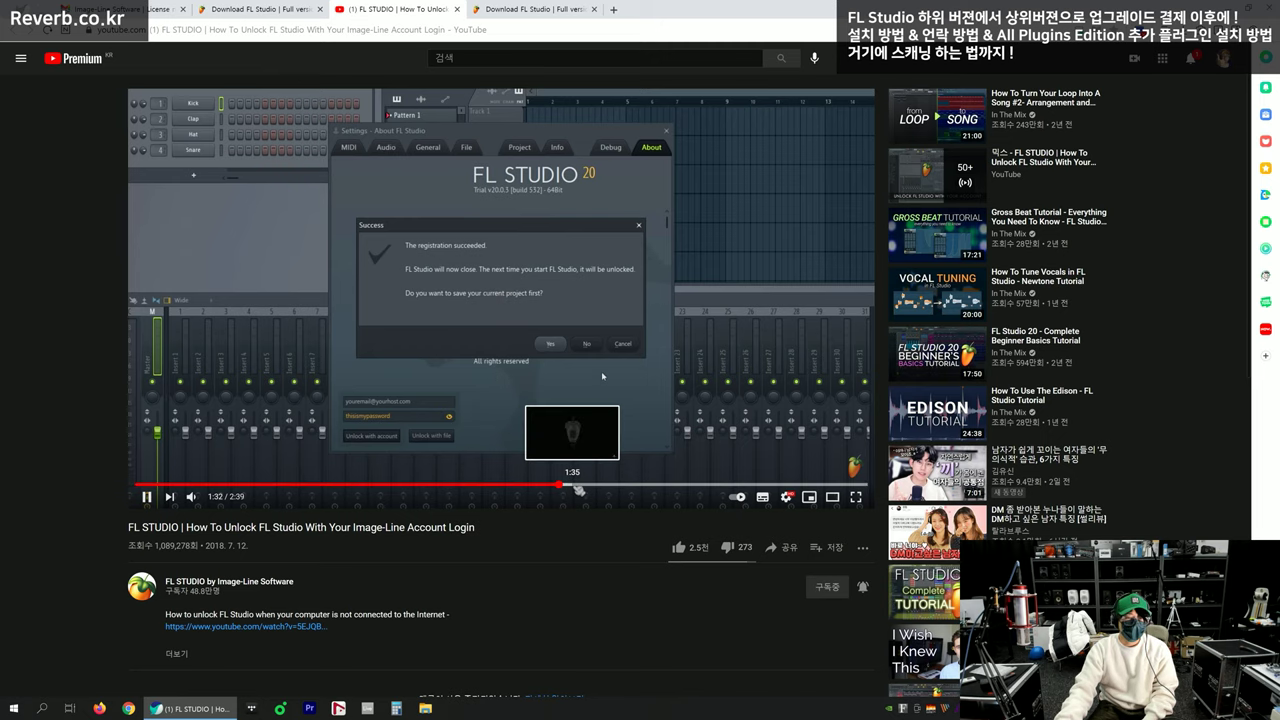
# Skip past the Producer Edition unlock, pause near 2:21, and return to the Download FL Studio tab
pyautogui.click(577, 486)
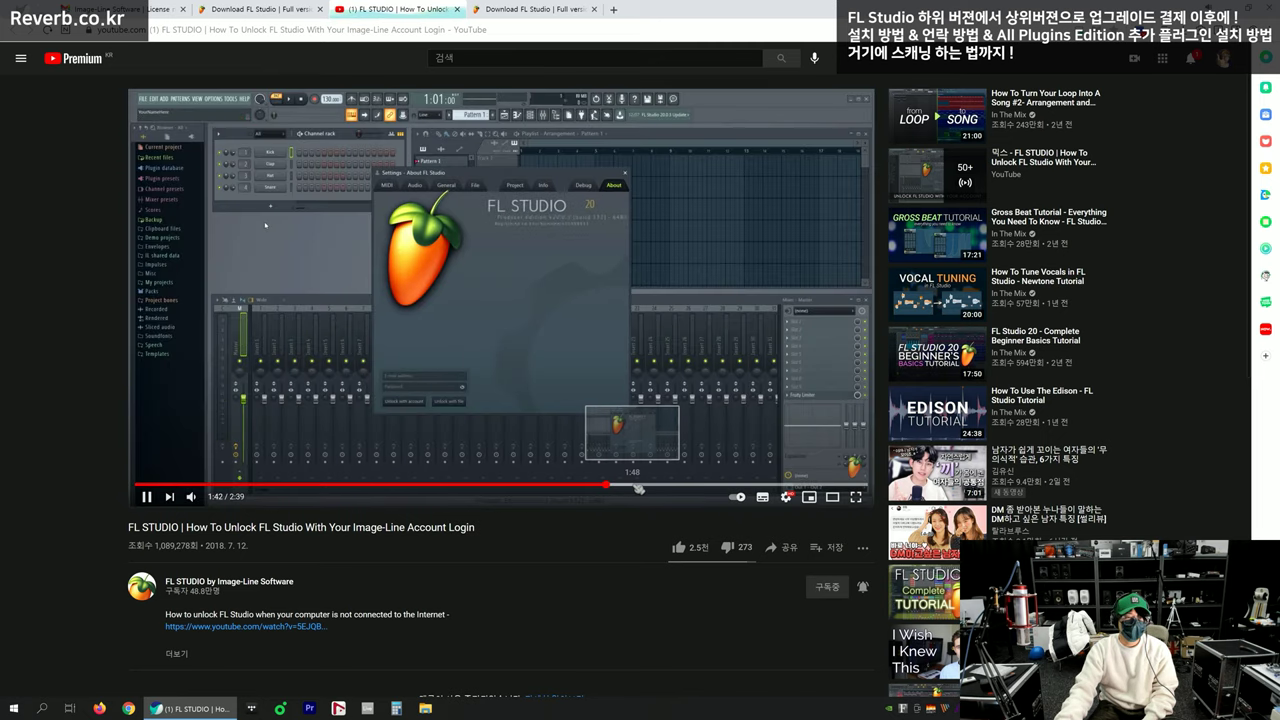
pyautogui.click(496, 266)
pyautogui.click(510, 265)
pyautogui.click(509, 243)
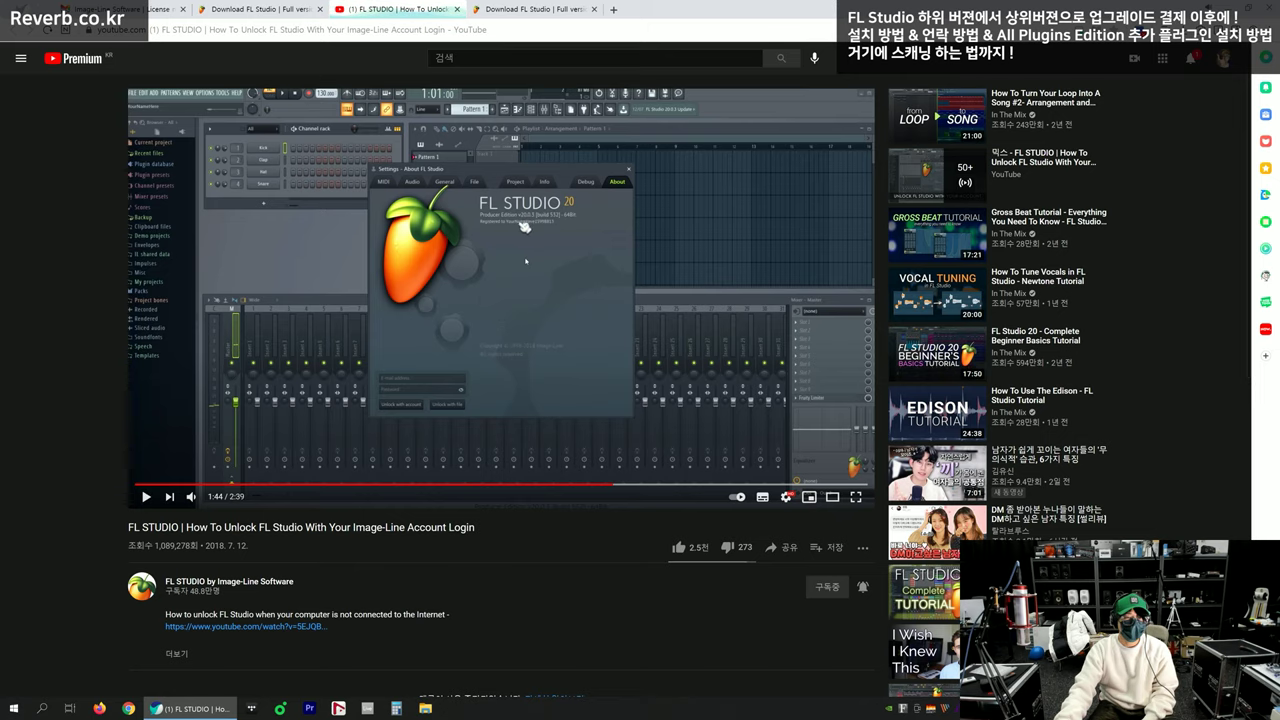
pyautogui.click(526, 261)
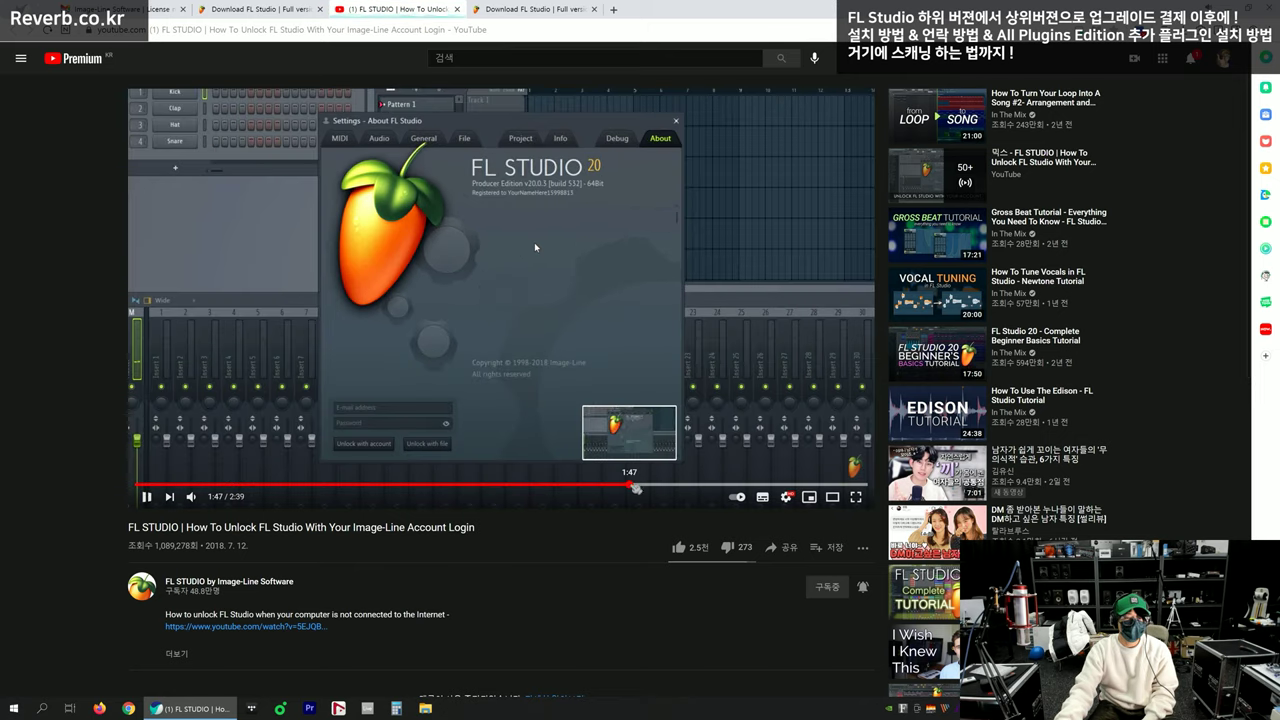
pyautogui.click(780, 484)
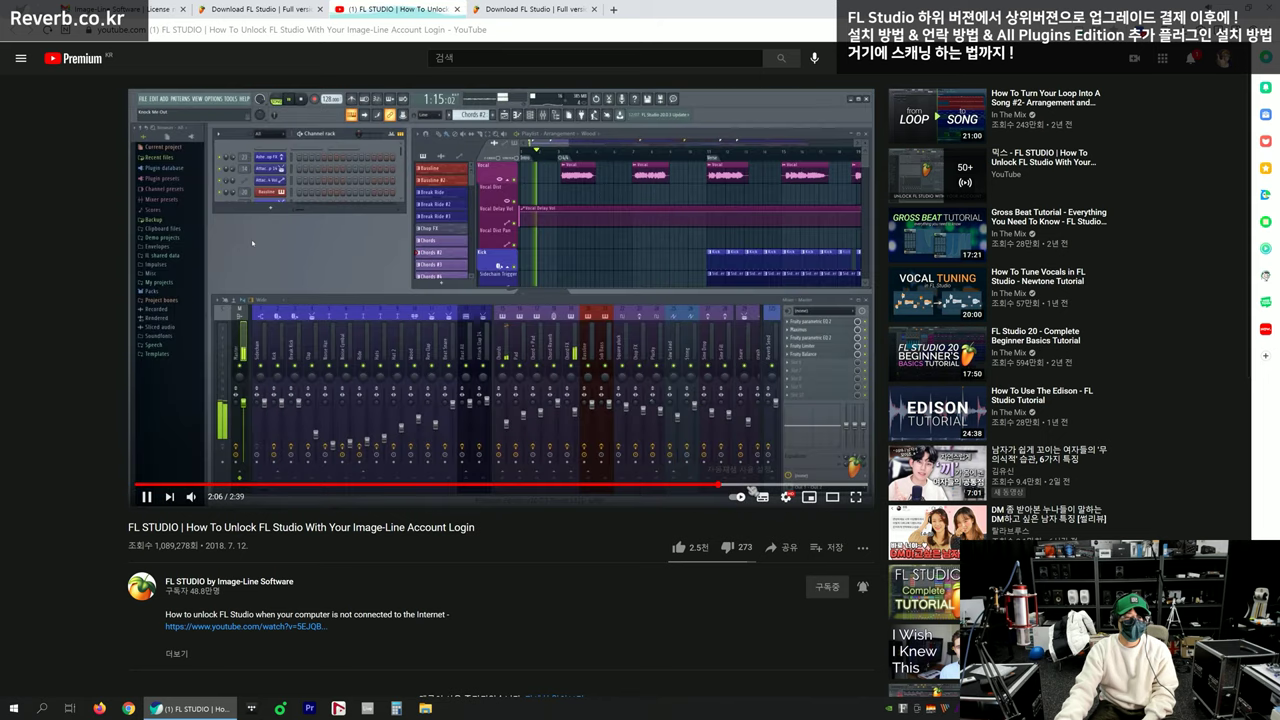
pyautogui.click(547, 364)
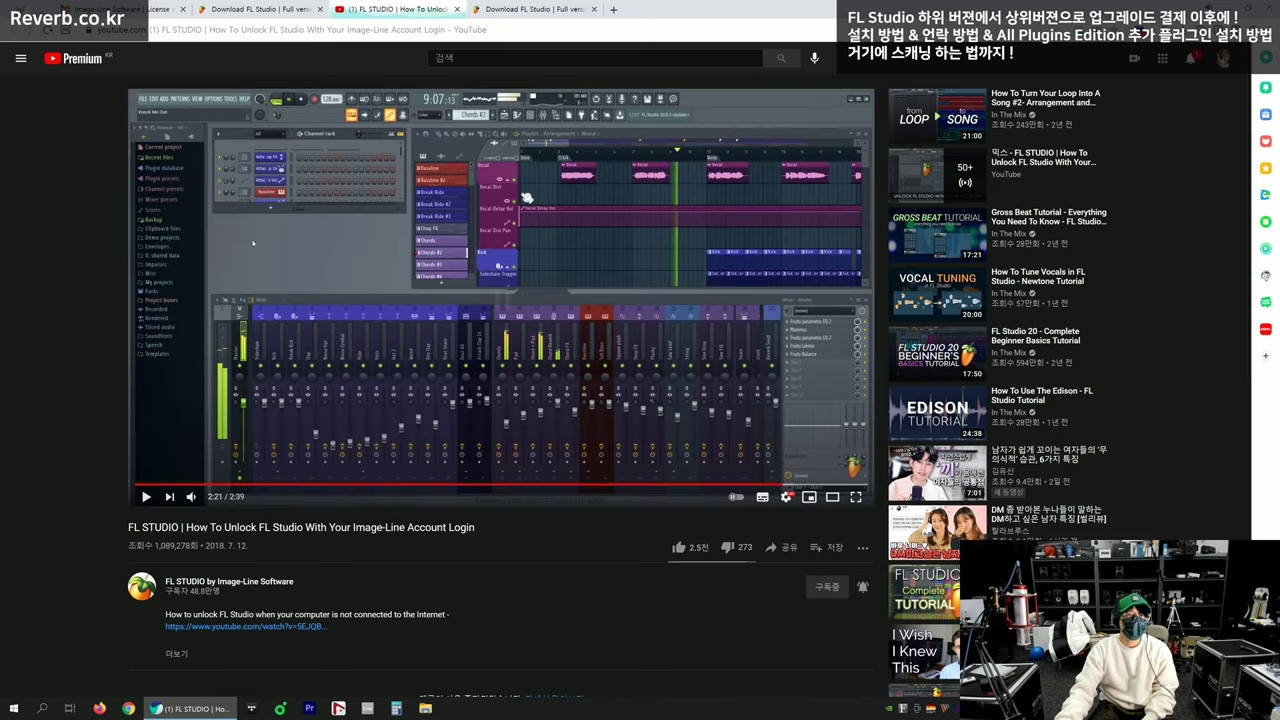
pyautogui.click(262, 9)
# Show flstudio_win_20.8.0.2115 in Downloads, run it as administrator, and close the Explorer window
pyautogui.click(1216, 31)
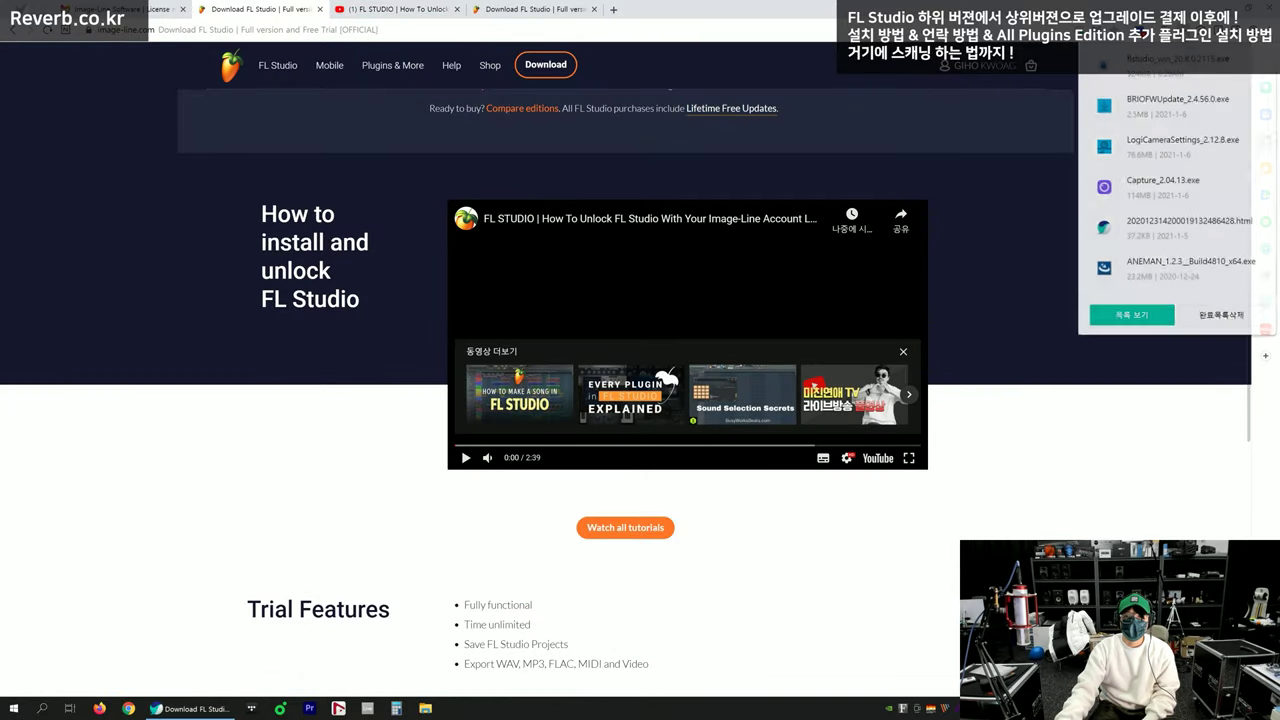
pyautogui.click(1181, 82)
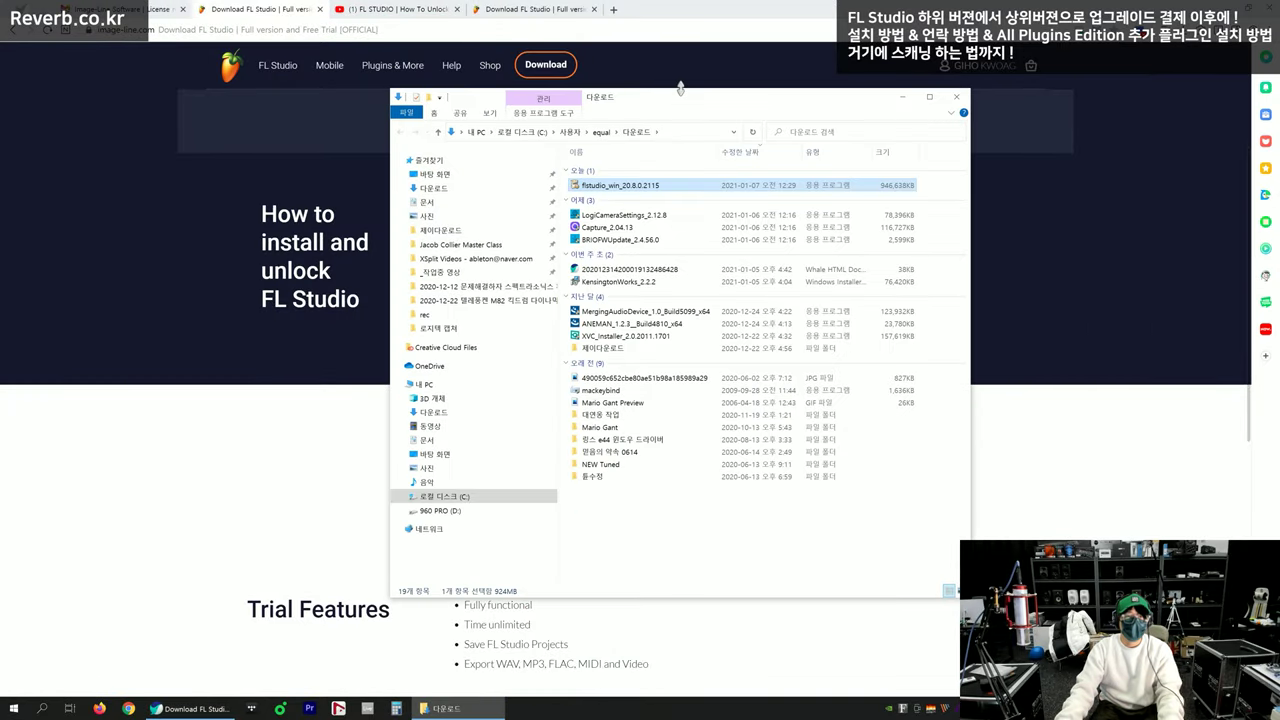
pyautogui.rightClick(582, 174)
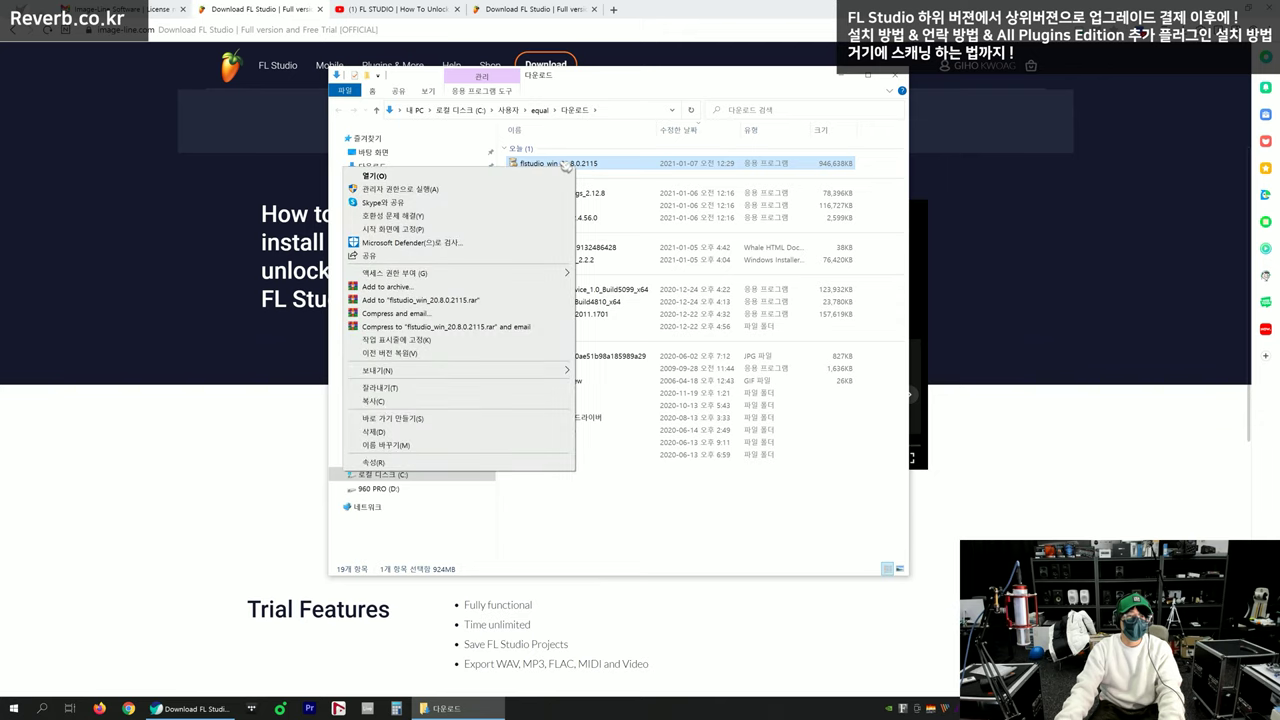
pyautogui.click(572, 168)
pyautogui.rightClick(556, 172)
pyautogui.click(510, 183)
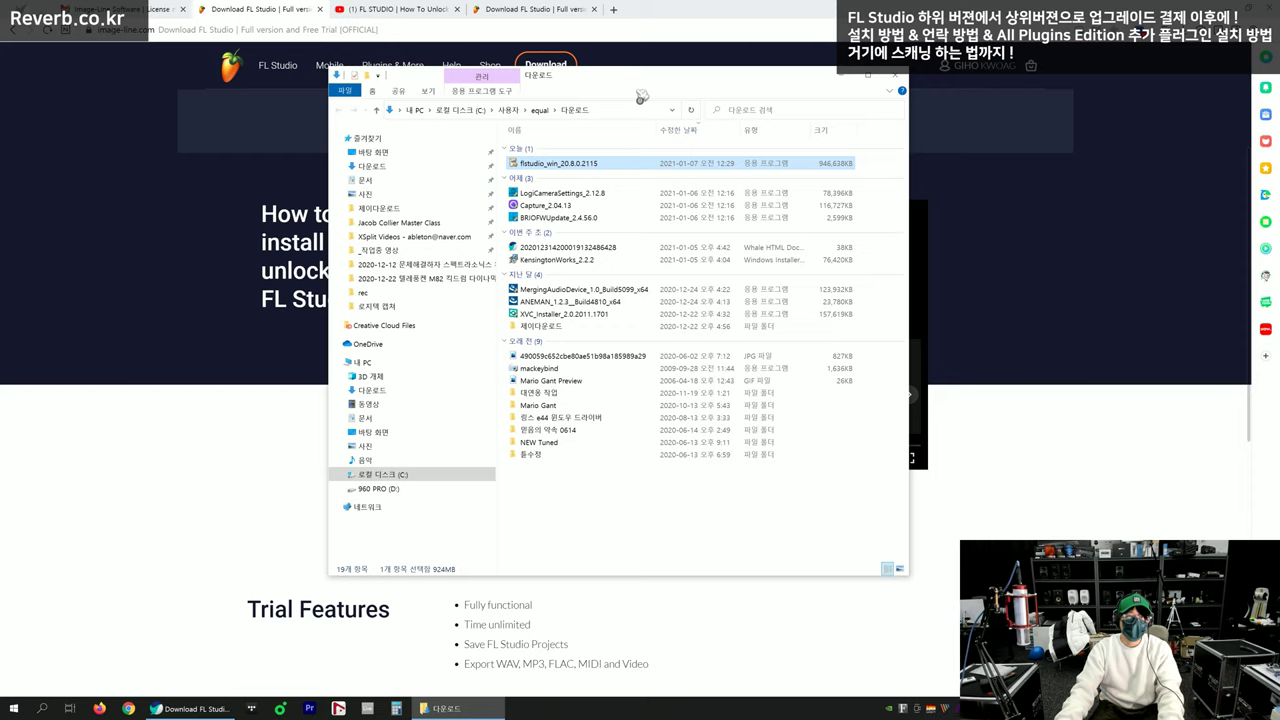
pyautogui.click(904, 78)
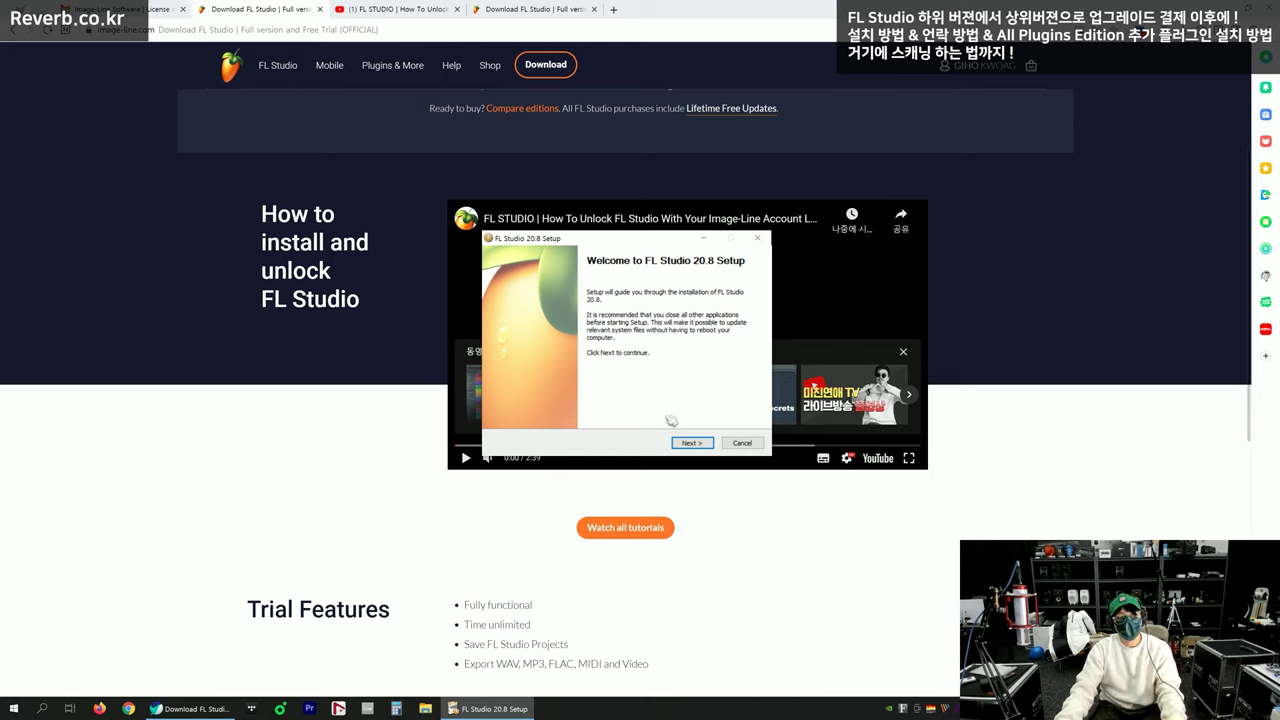
# Move the setup window up, pass the welcome page, and accept the licence agreement
pyautogui.moveTo(676, 240)
pyautogui.mouseDown()
pyautogui.moveTo(671, 221)
pyautogui.moveTo(674, 231)
pyautogui.mouseUp()
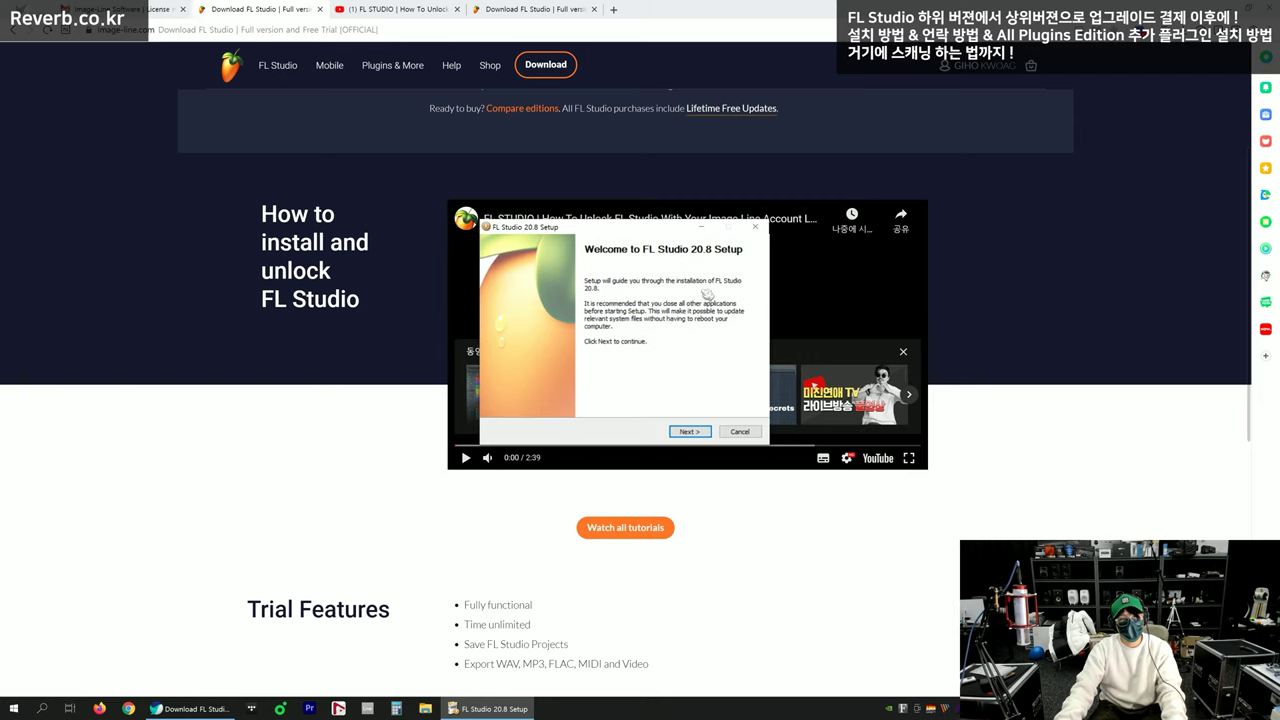
pyautogui.click(689, 431)
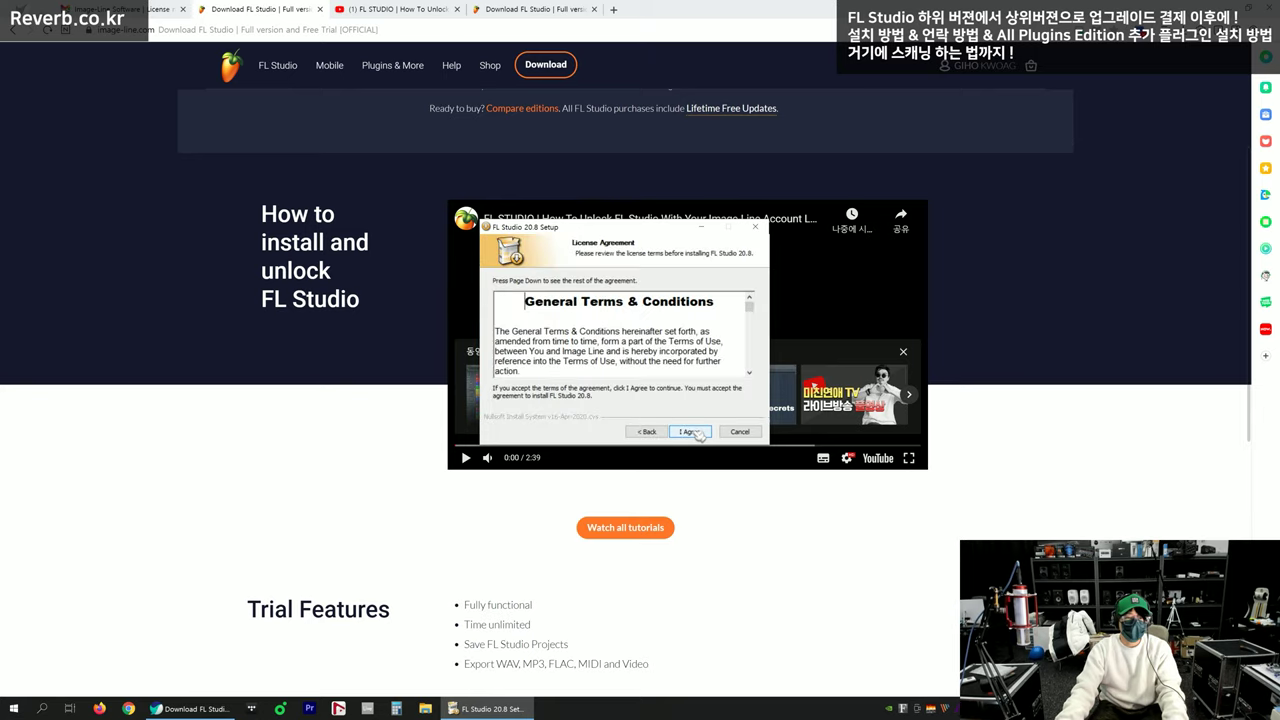
pyautogui.click(695, 432)
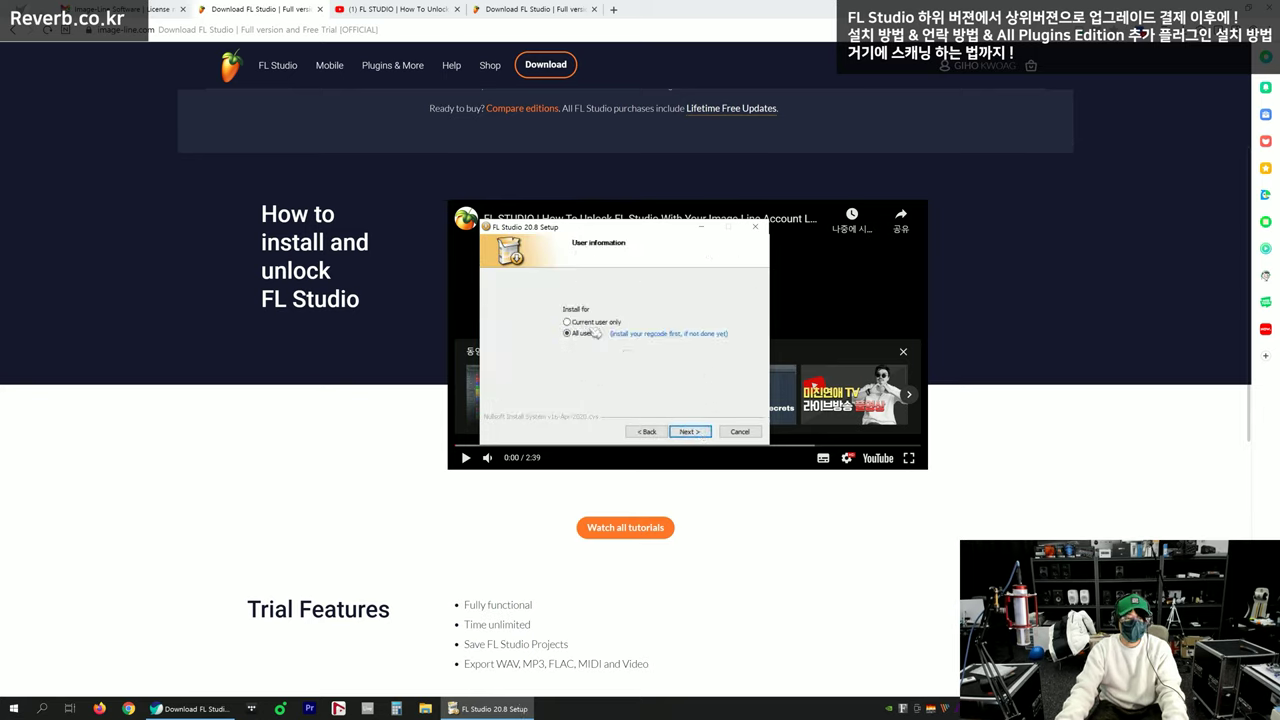
pyautogui.click(690, 431)
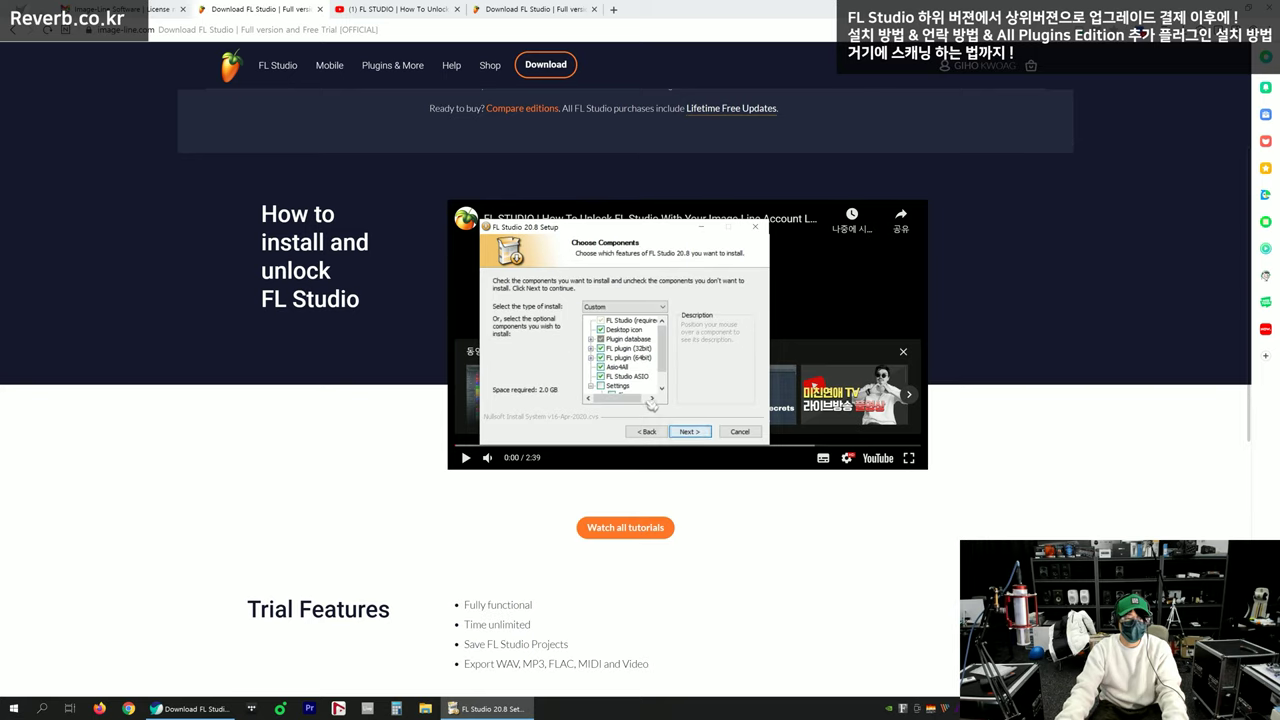
# Uncheck Asio4All in Choose Components and continue to the install location
pyautogui.moveTo(664, 354)
pyautogui.mouseDown()
pyautogui.moveTo(664, 376)
pyautogui.moveTo(664, 332)
pyautogui.mouseUp()
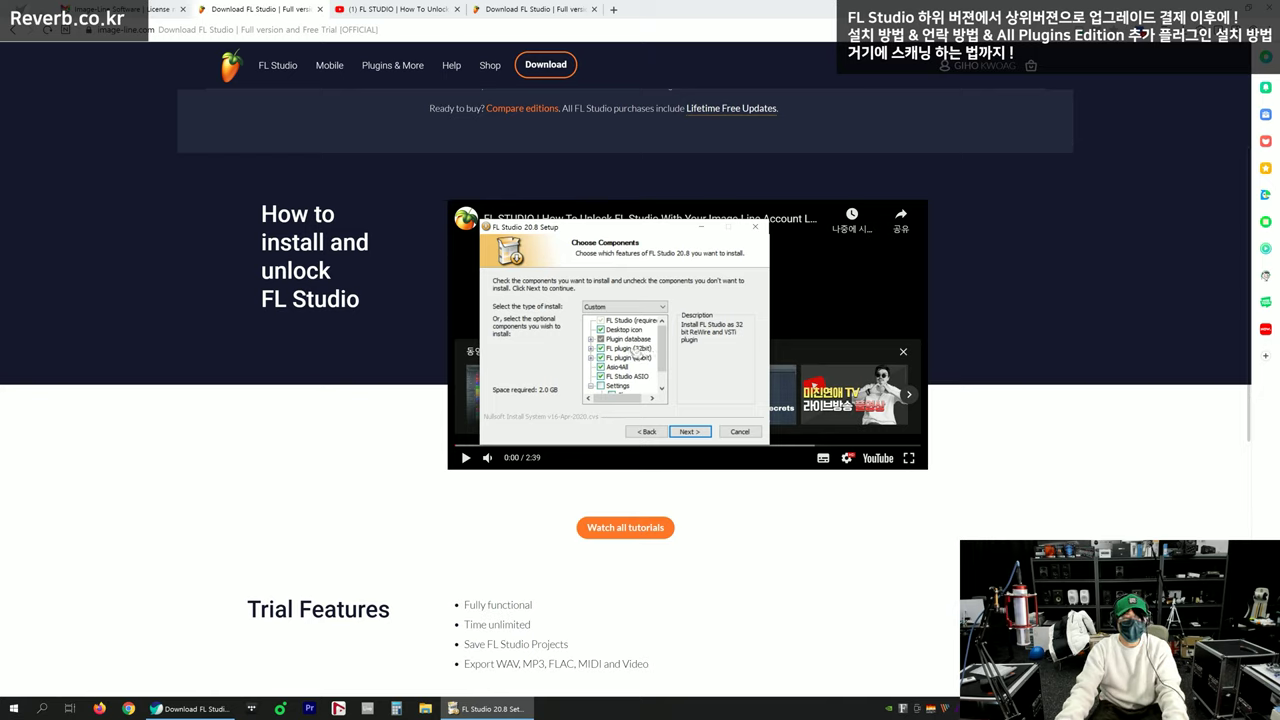
pyautogui.click(609, 348)
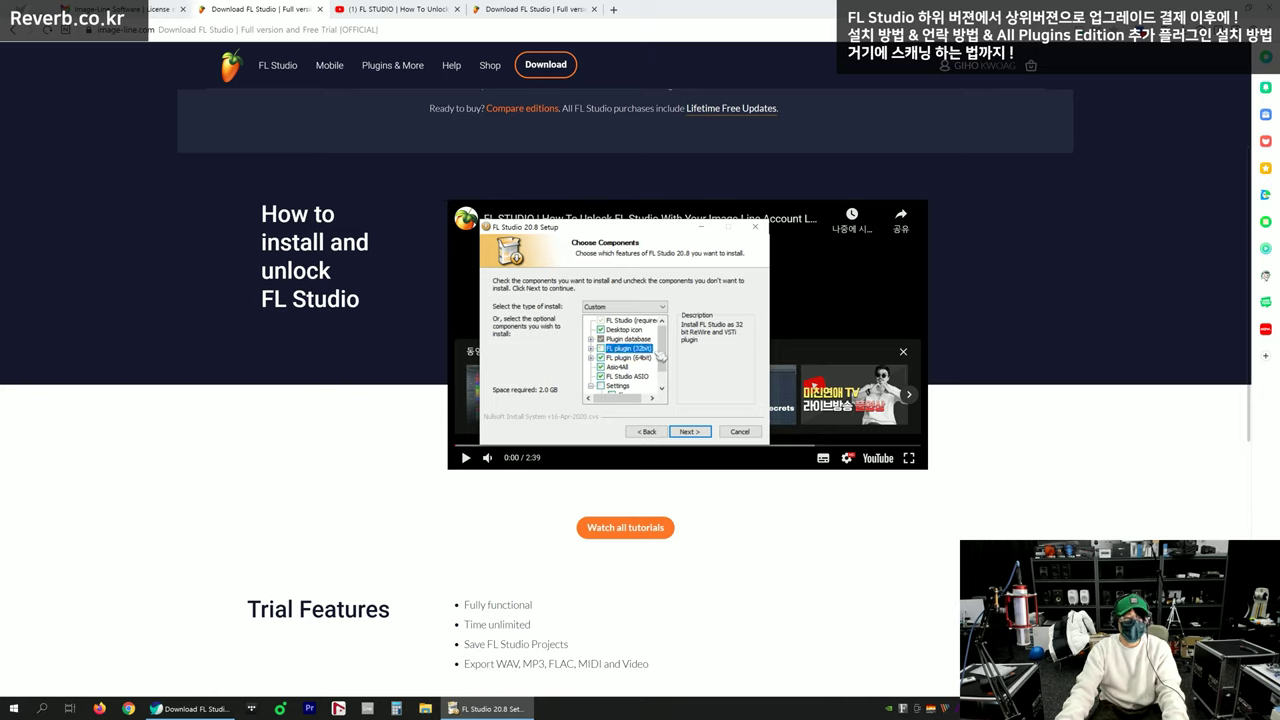
pyautogui.scroll(-1, 664, 356)
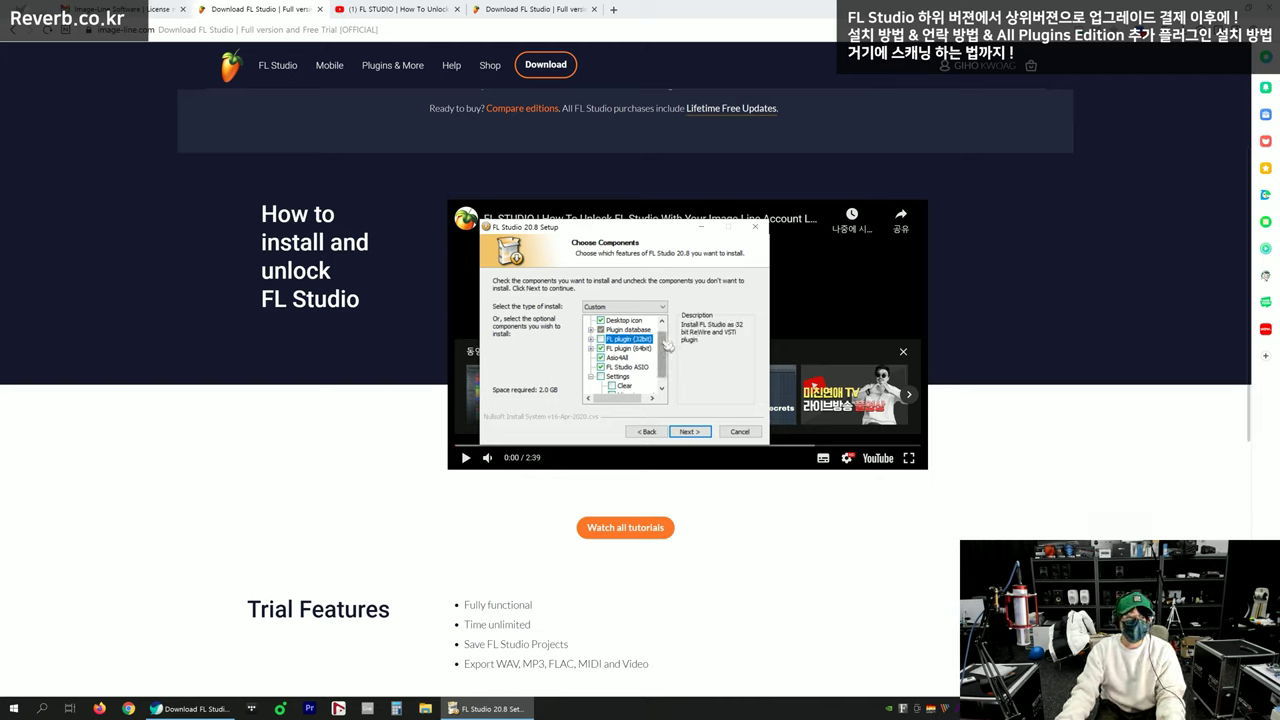
pyautogui.moveTo(664, 341); pyautogui.dragTo(662, 346)
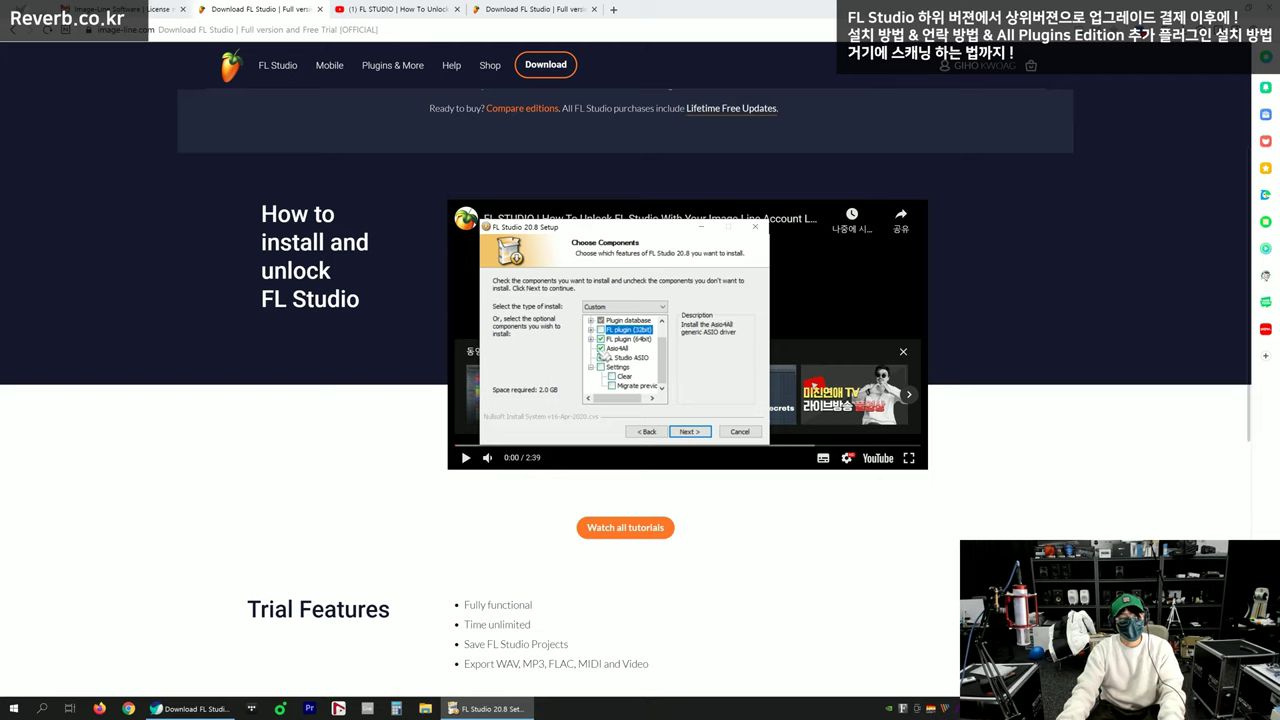
pyautogui.click(600, 348)
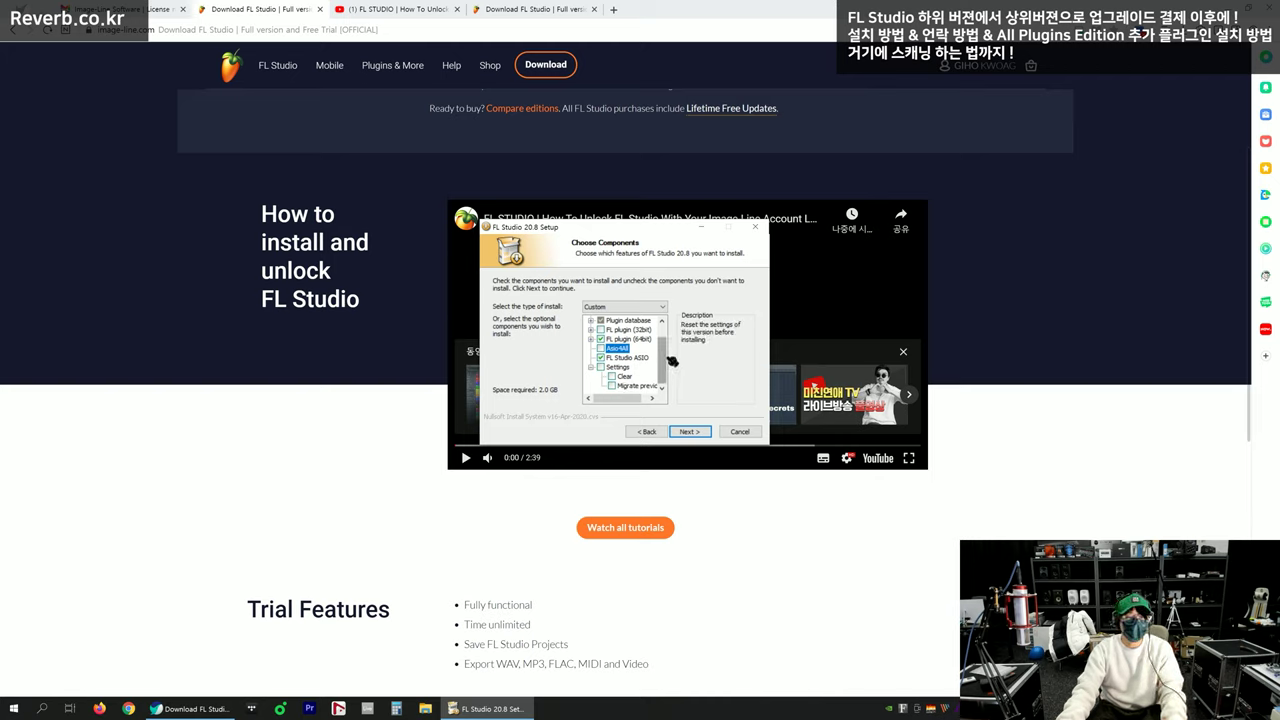
pyautogui.scroll(1, 668, 360)
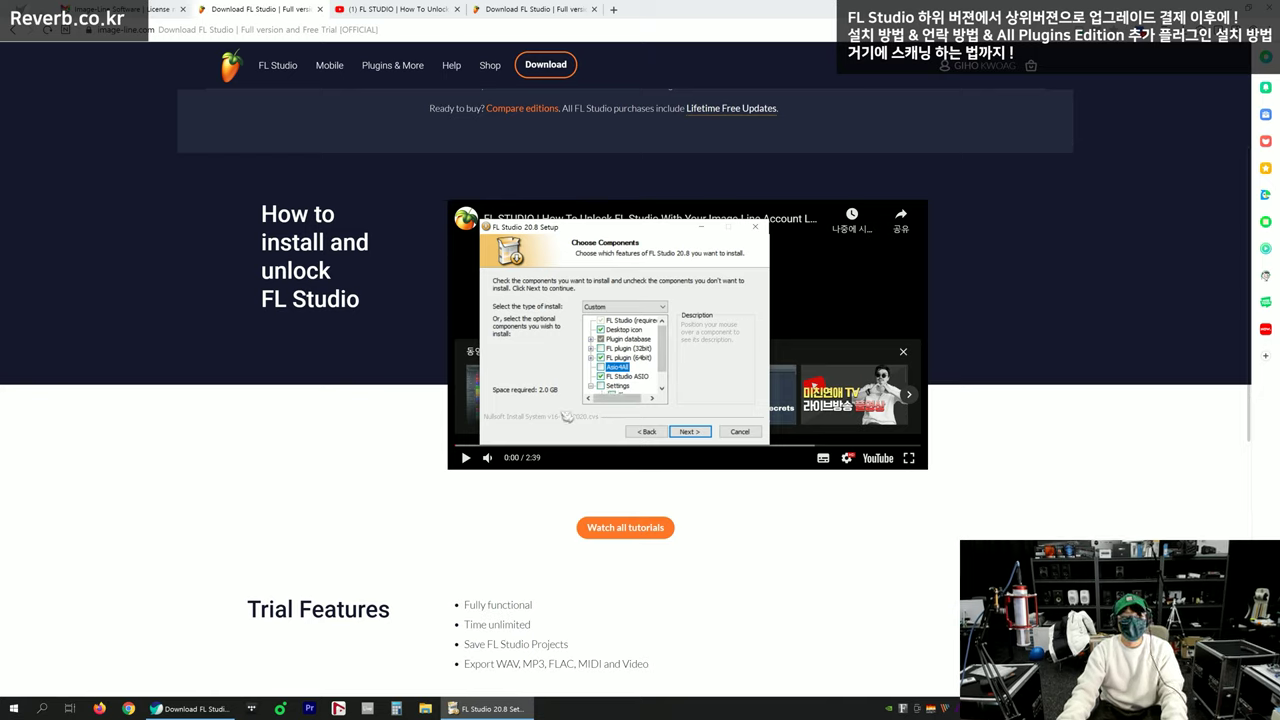
pyautogui.click(690, 431)
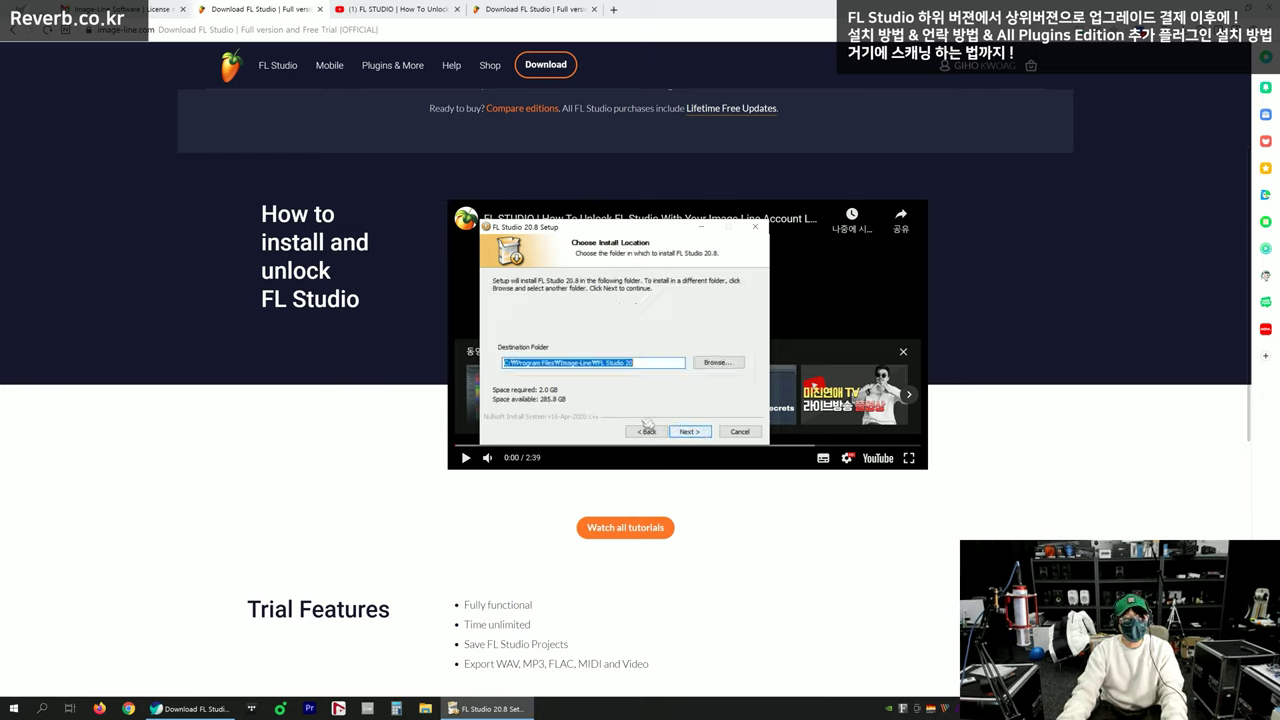
# Keep C:\Program Files\Image-Line\FL Studio 20 as the destination and move on to the VST plugin location
pyautogui.click(546, 363)
pyautogui.click(648, 364)
pyautogui.moveTo(650, 363)
pyautogui.mouseDown()
pyautogui.moveTo(467, 367)
pyautogui.moveTo(652, 361)
pyautogui.mouseUp()
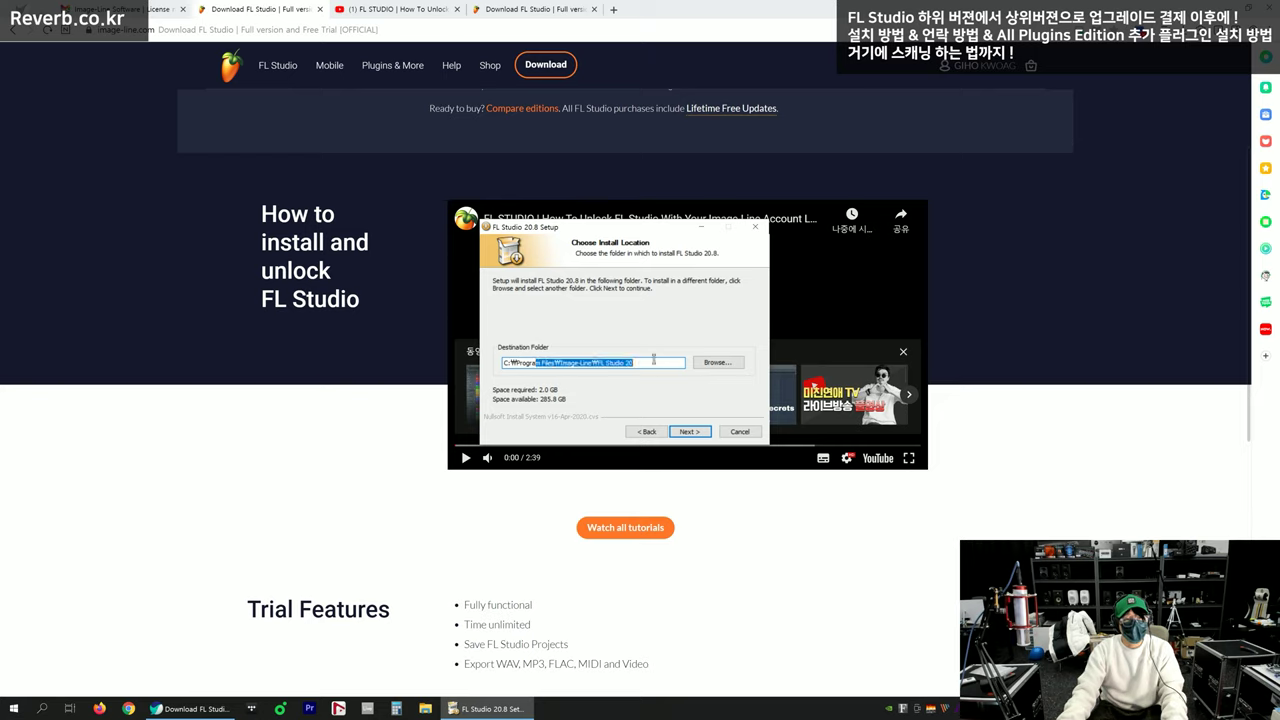
pyautogui.click(651, 362)
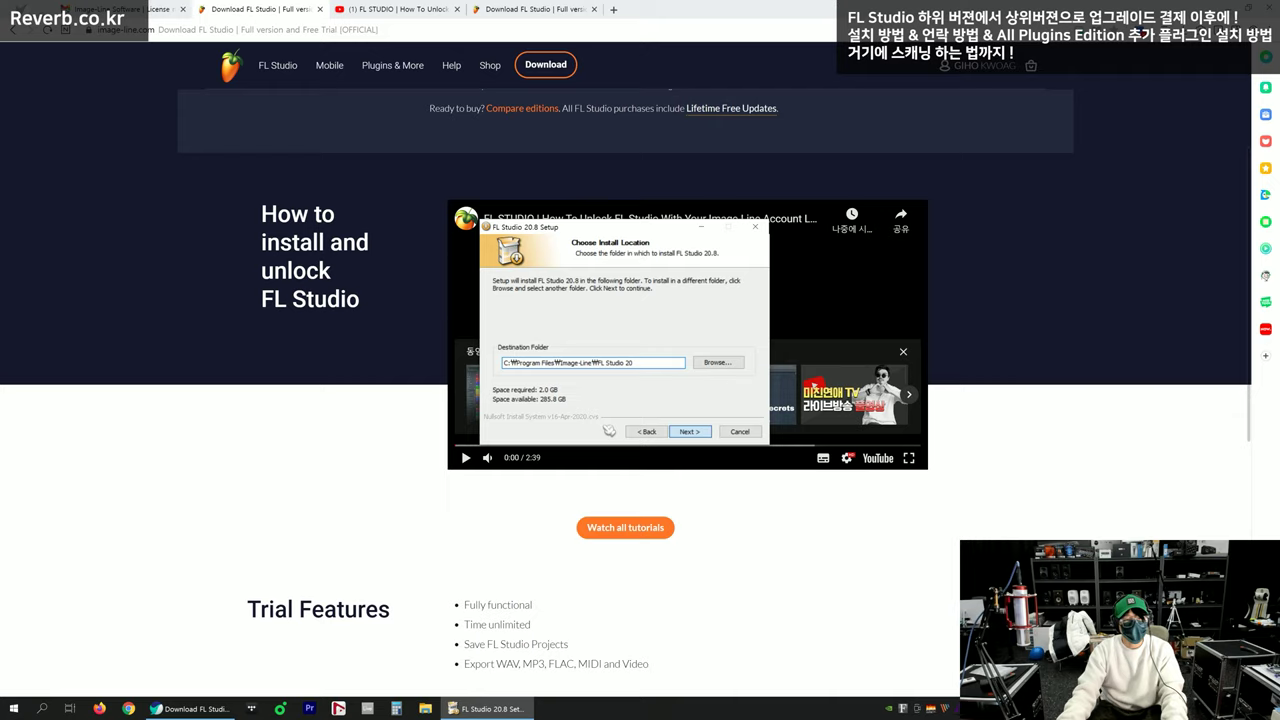
pyautogui.press('Return')
pyautogui.click(622, 363)
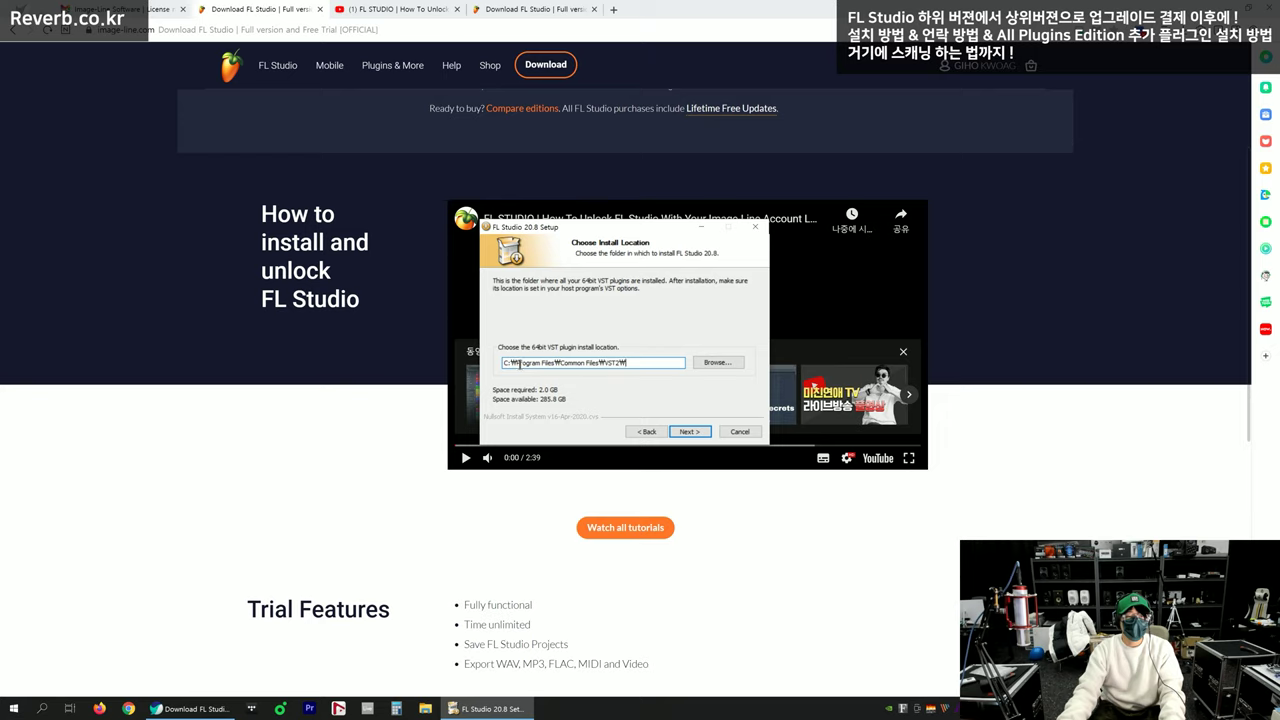
# Change the 64-bit VST plugin path to C:\64 and continue
pyautogui.moveTo(603, 362); pyautogui.dragTo(643, 362)
pyautogui.press('BackSpace')
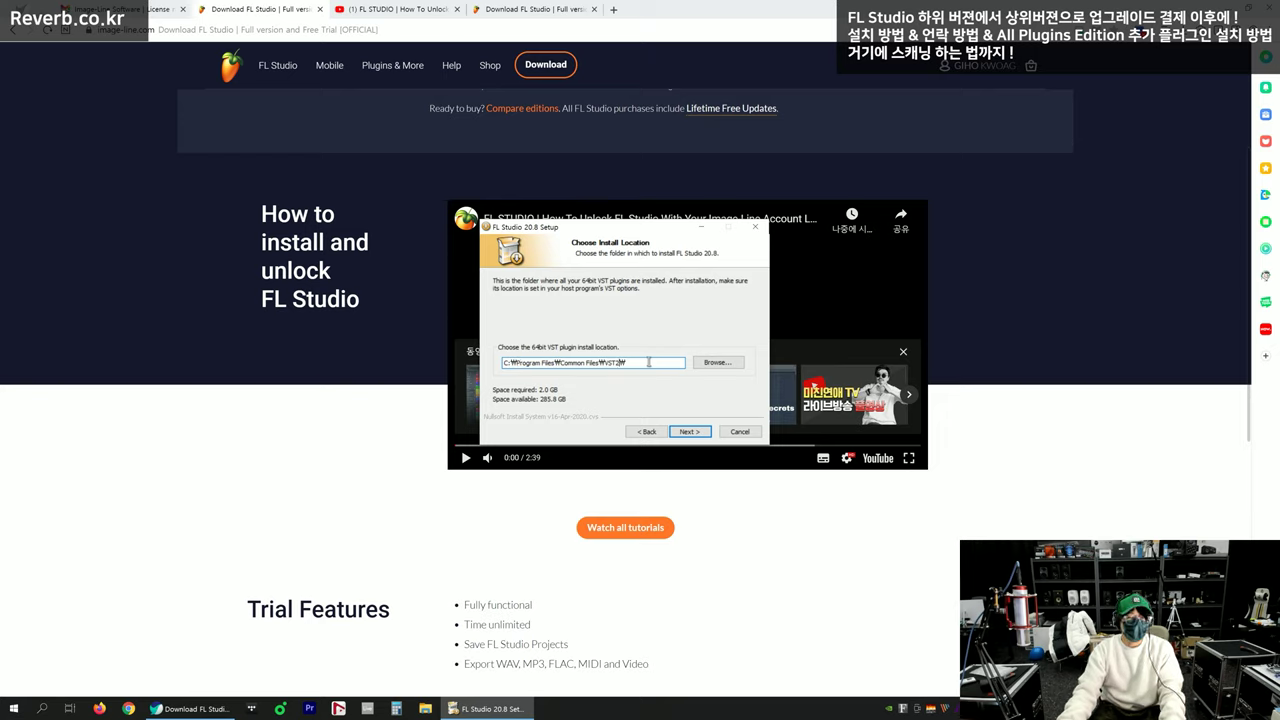
pyautogui.hotkey('ctrl', 'z')
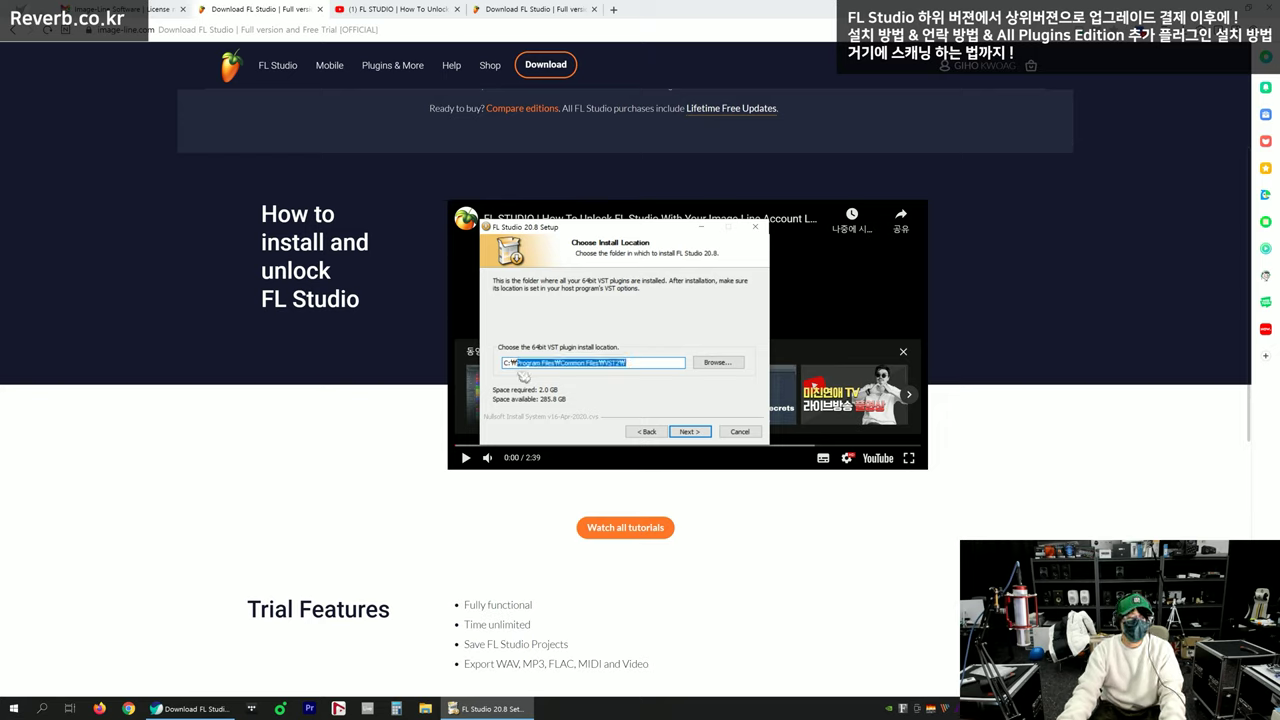
pyautogui.write('64')
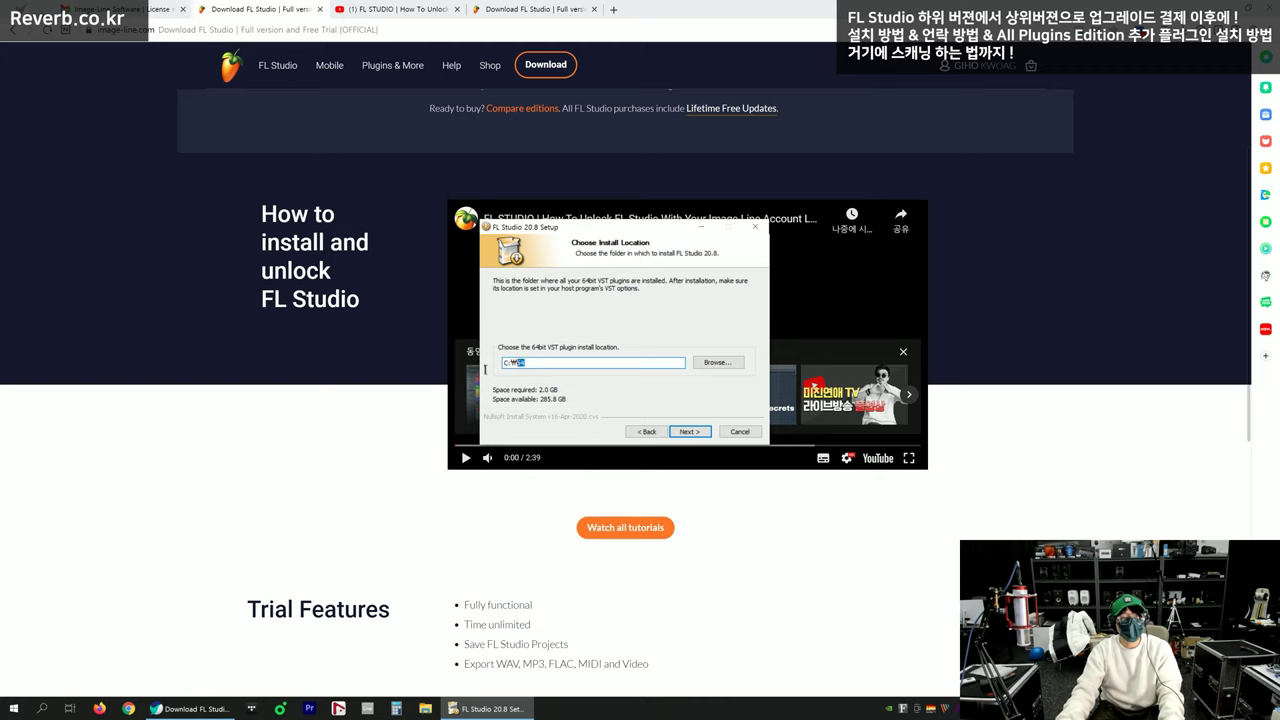
pyautogui.click(566, 364)
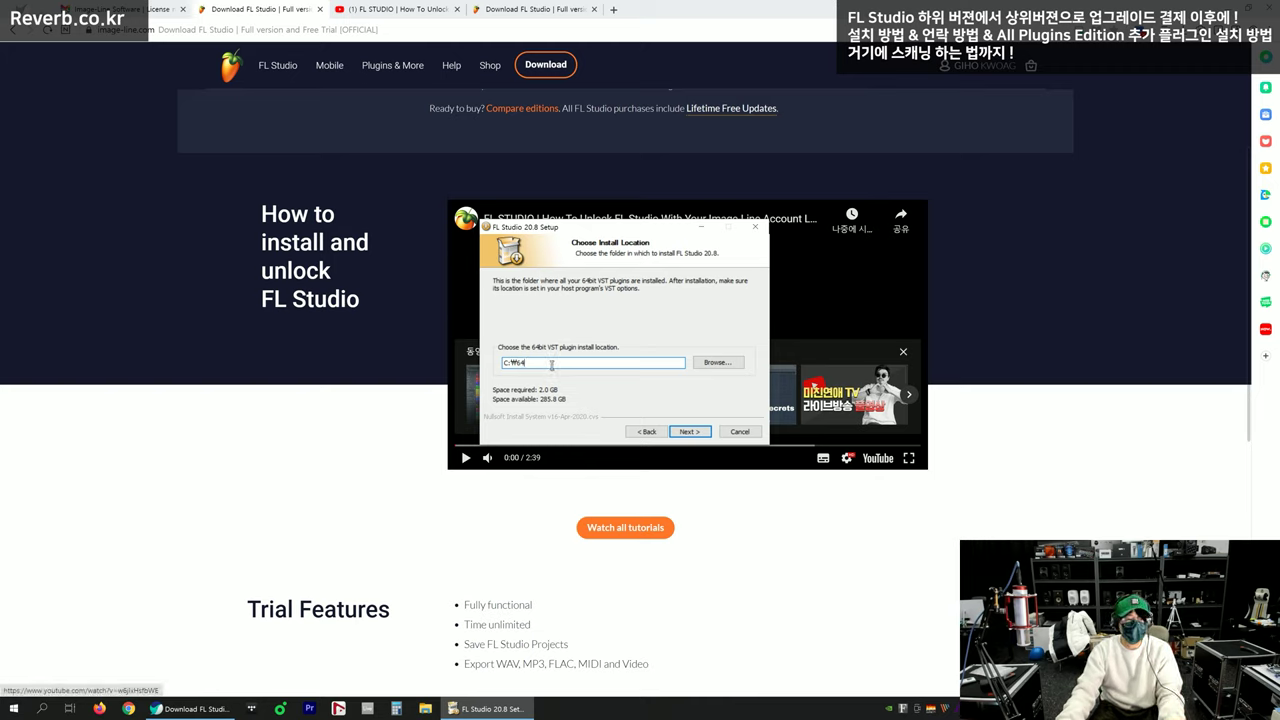
pyautogui.moveTo(552, 364); pyautogui.dragTo(473, 373)
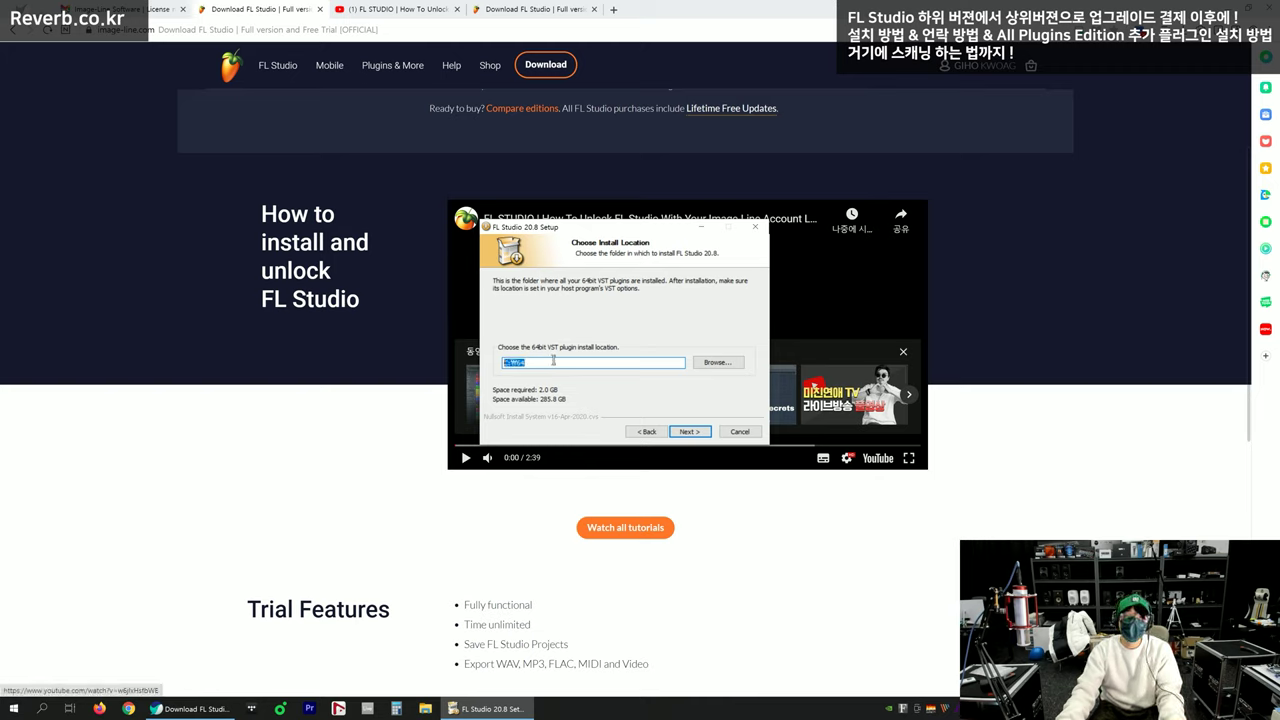
pyautogui.click(689, 431)
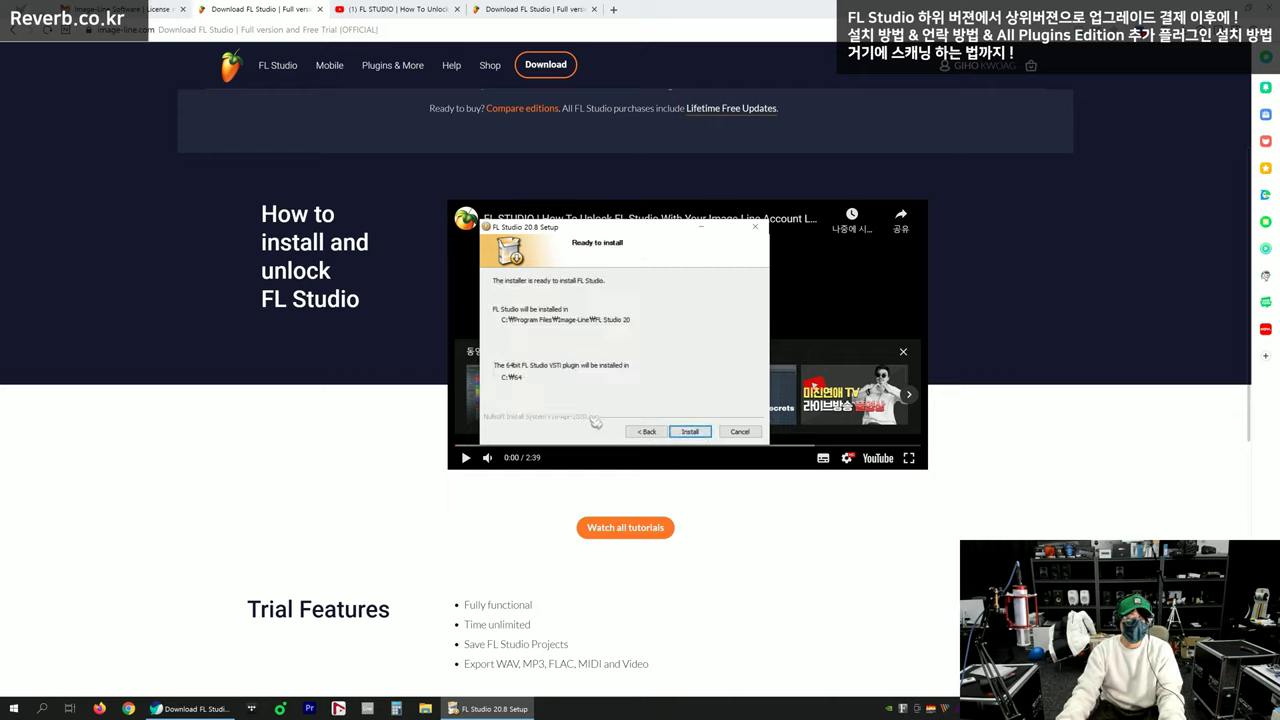
# Go back and recheck C:\64 as the VST plugin location
pyautogui.click(647, 431)
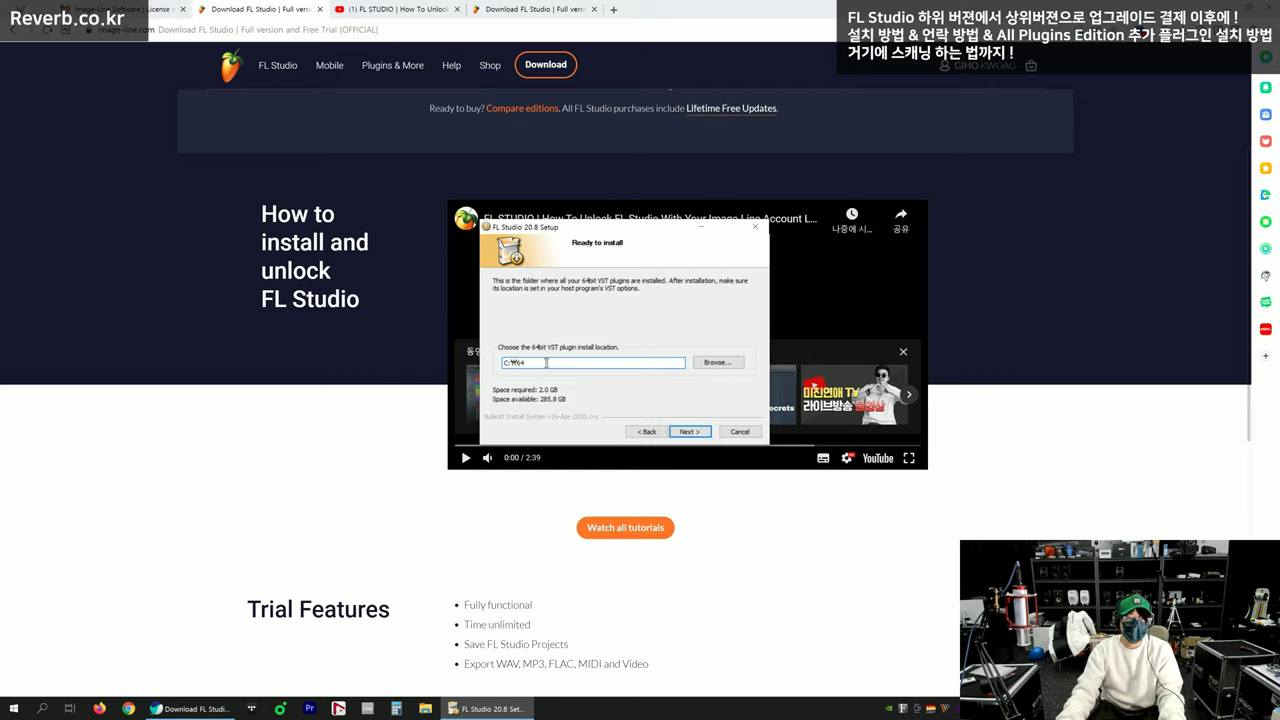
pyautogui.click(572, 363)
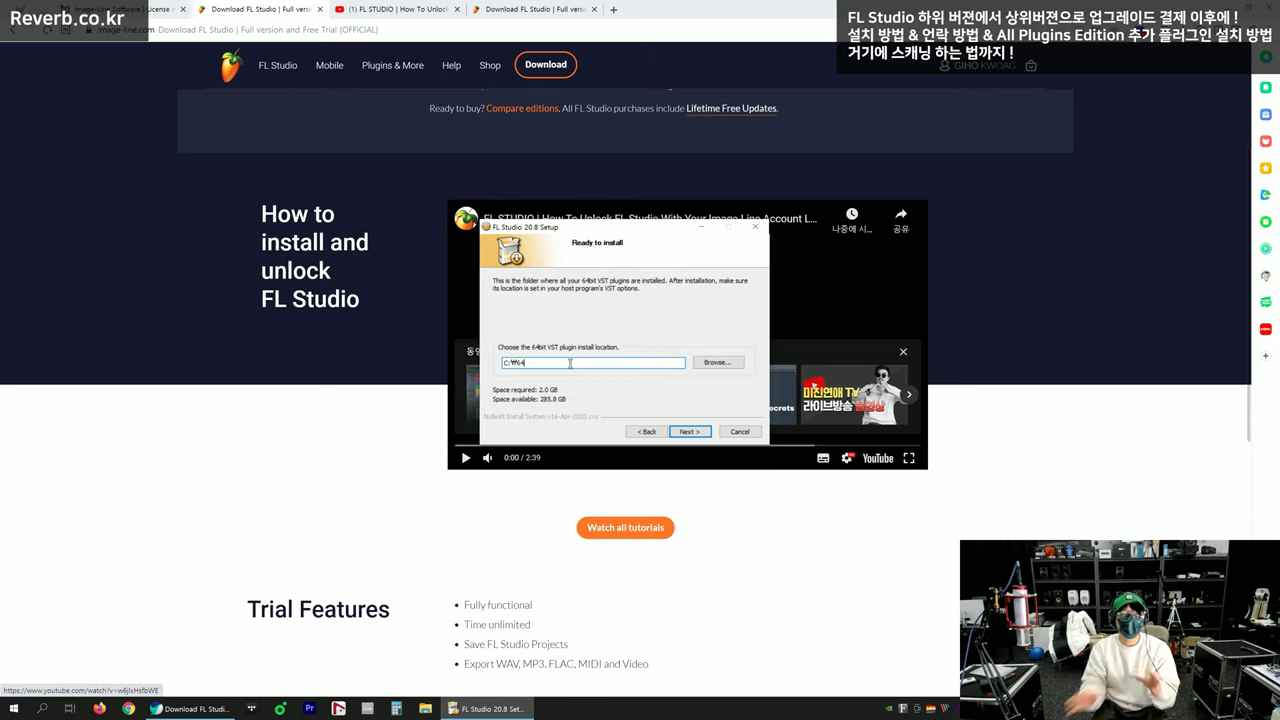
pyautogui.doubleClick(546, 363)
pyautogui.click(563, 361)
pyautogui.moveTo(555, 366); pyautogui.dragTo(483, 368)
pyautogui.click(575, 365)
pyautogui.moveTo(583, 366); pyautogui.dragTo(464, 372)
pyautogui.click(464, 372)
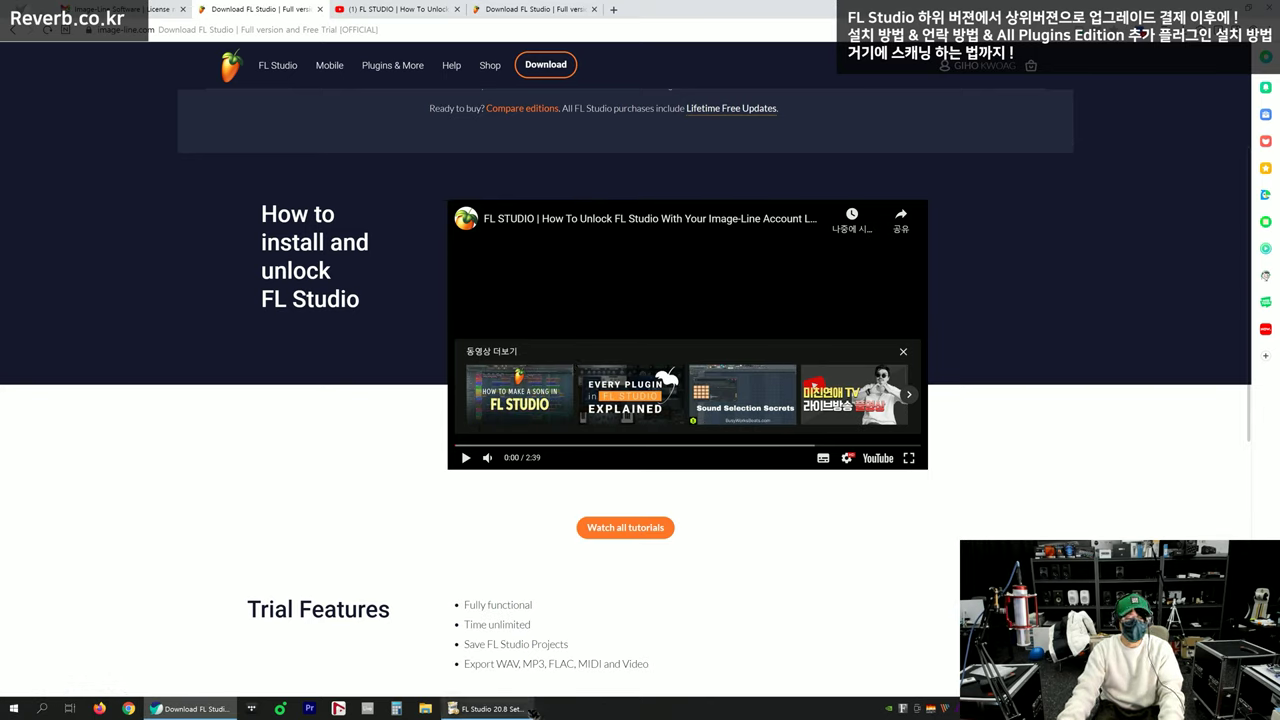
pyautogui.click(533, 709)
# Start installing FL Studio 20.8, move the installer aside, and open File Explorer with Win+E
pyautogui.click(707, 432)
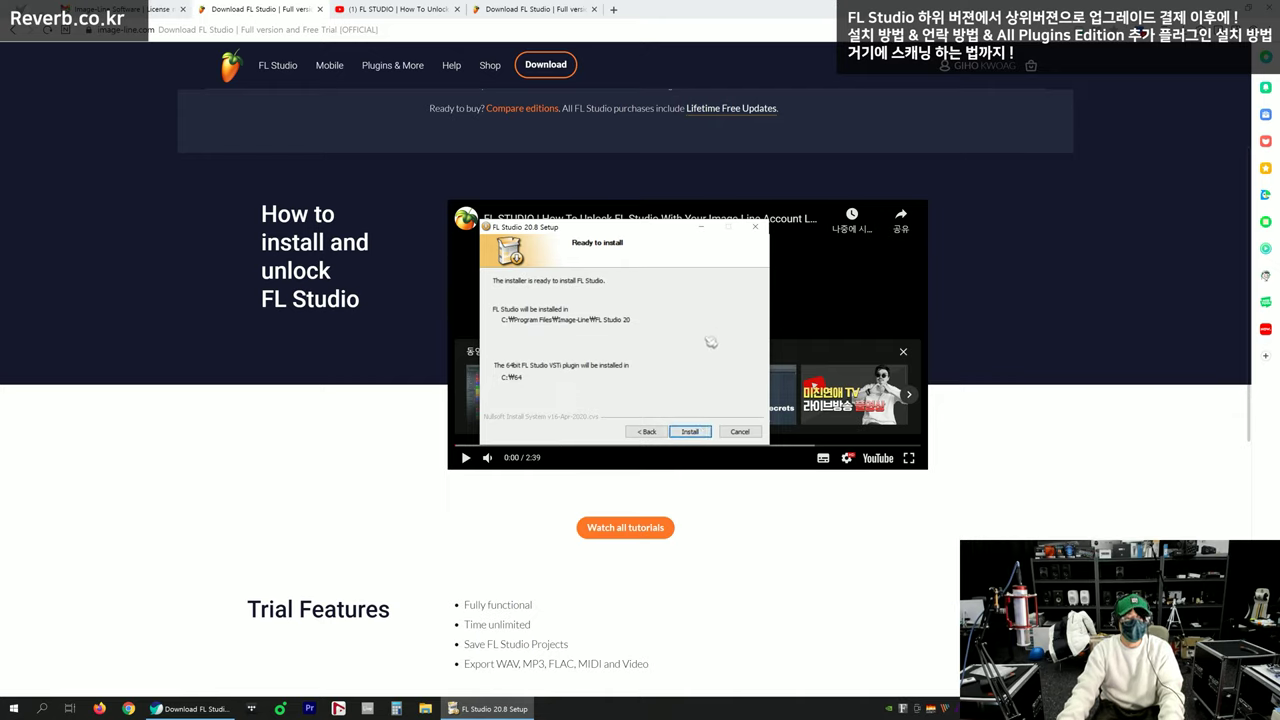
pyautogui.click(702, 434)
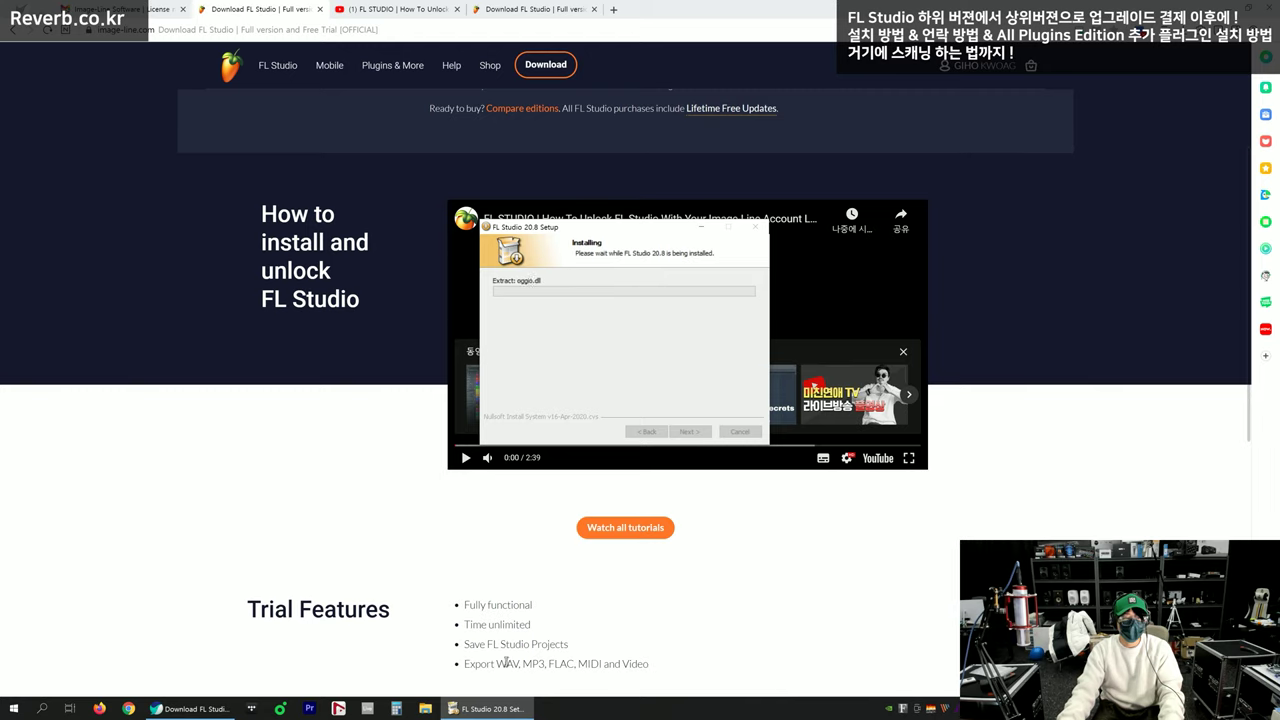
pyautogui.moveTo(628, 232); pyautogui.dragTo(338, 246)
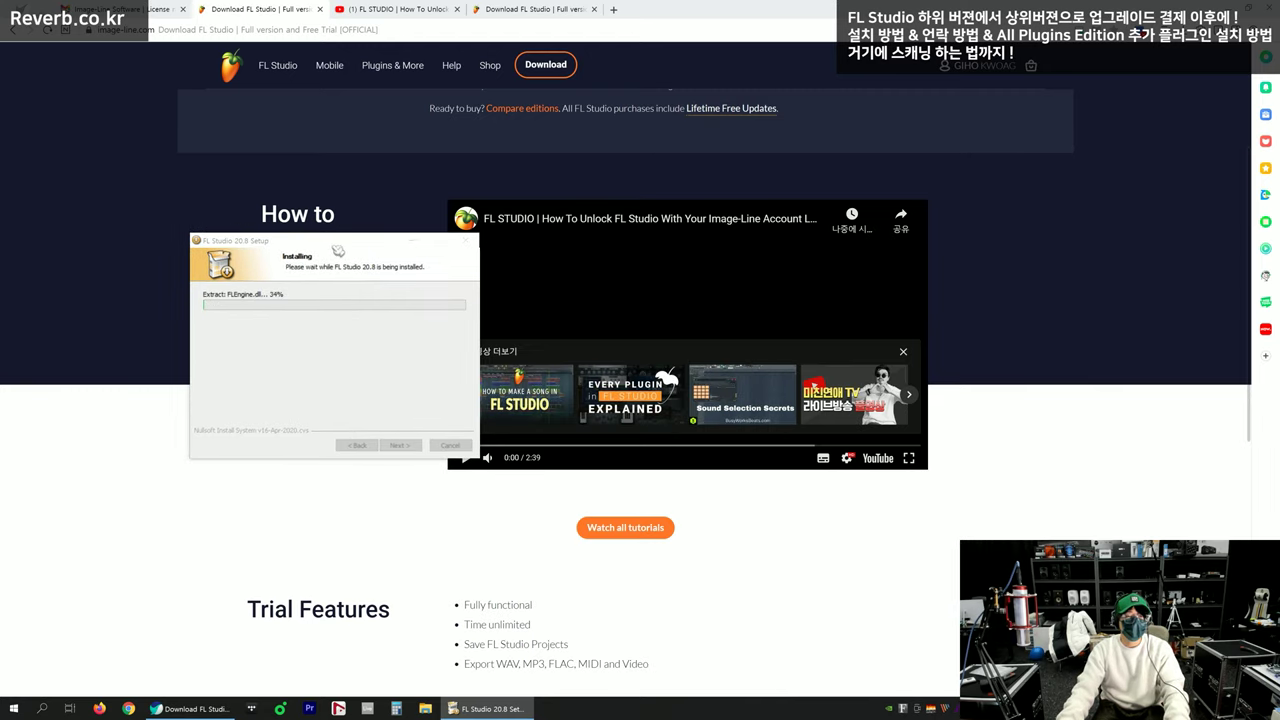
pyautogui.press('super+e')
pyautogui.moveTo(686, 77); pyautogui.dragTo(866, 100)
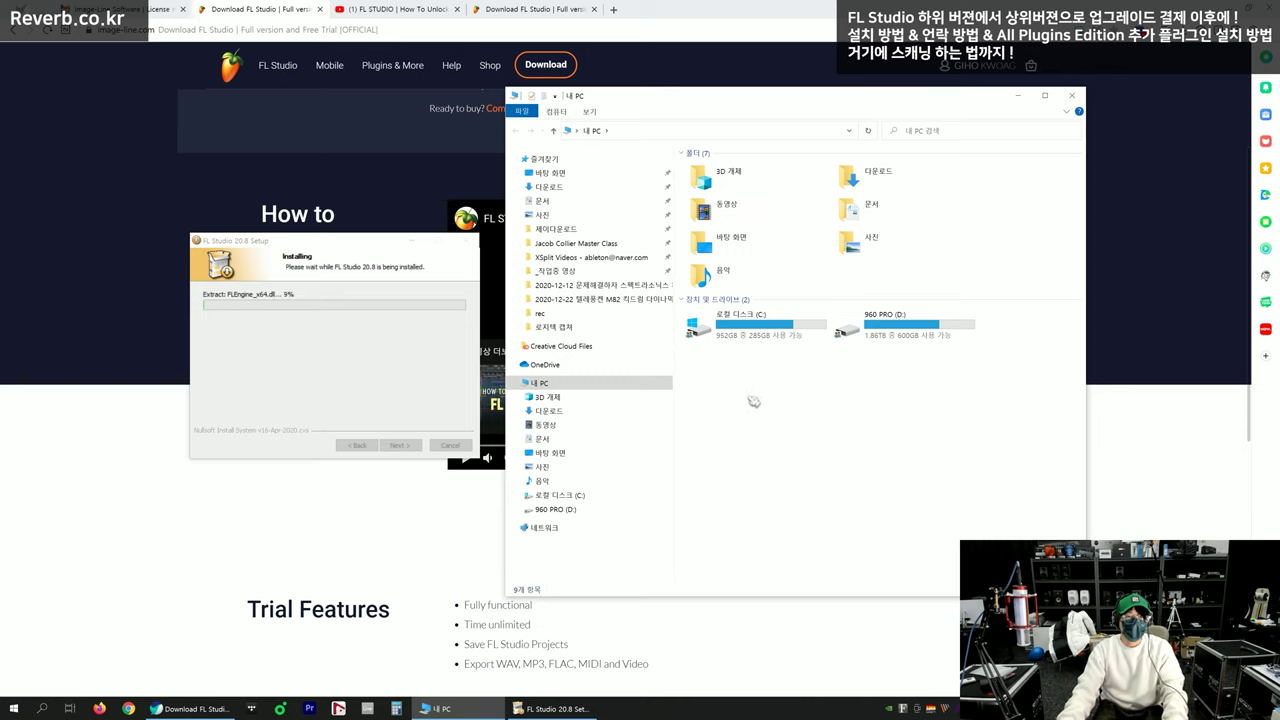
# Open the 64 folder on Local Disk (C:) and scroll through its plugin files
pyautogui.doubleClick(752, 326)
pyautogui.click(726, 170)
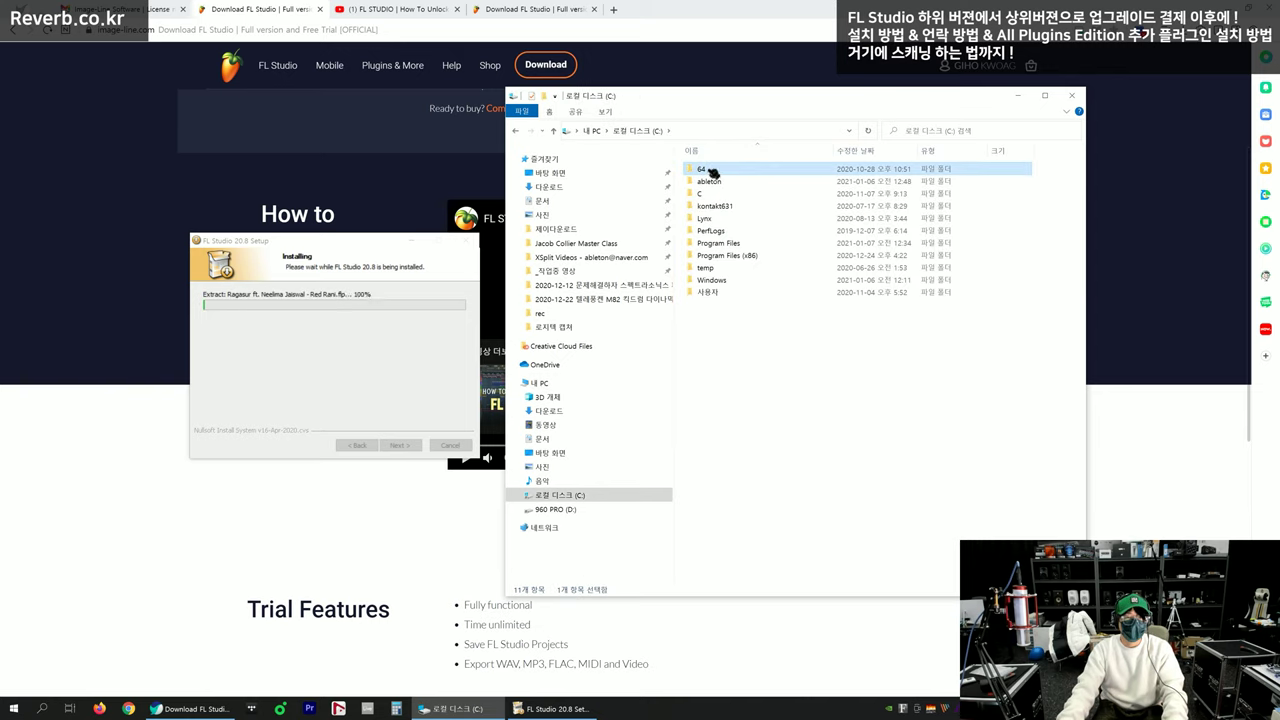
pyautogui.doubleClick(710, 172)
pyautogui.scroll(-6, 745, 300)
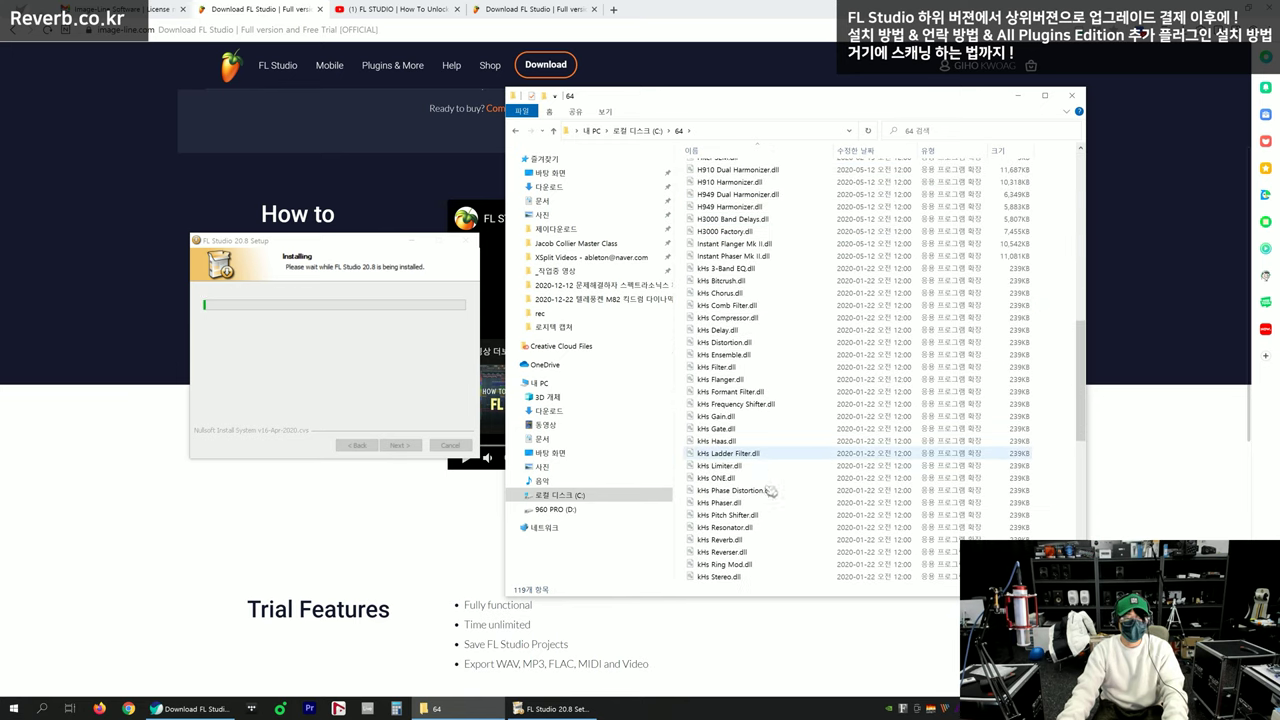
pyautogui.scroll(-11, 750, 515)
pyautogui.scroll(15, 757, 523)
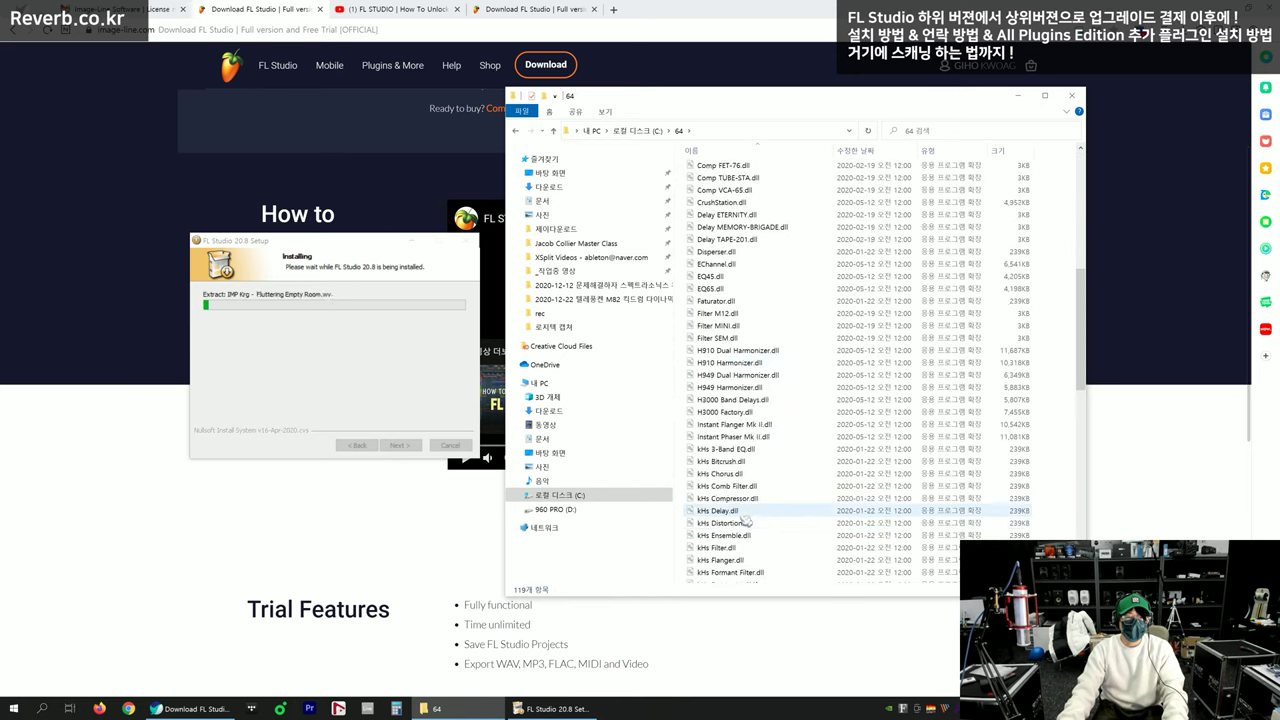
pyautogui.click(745, 169)
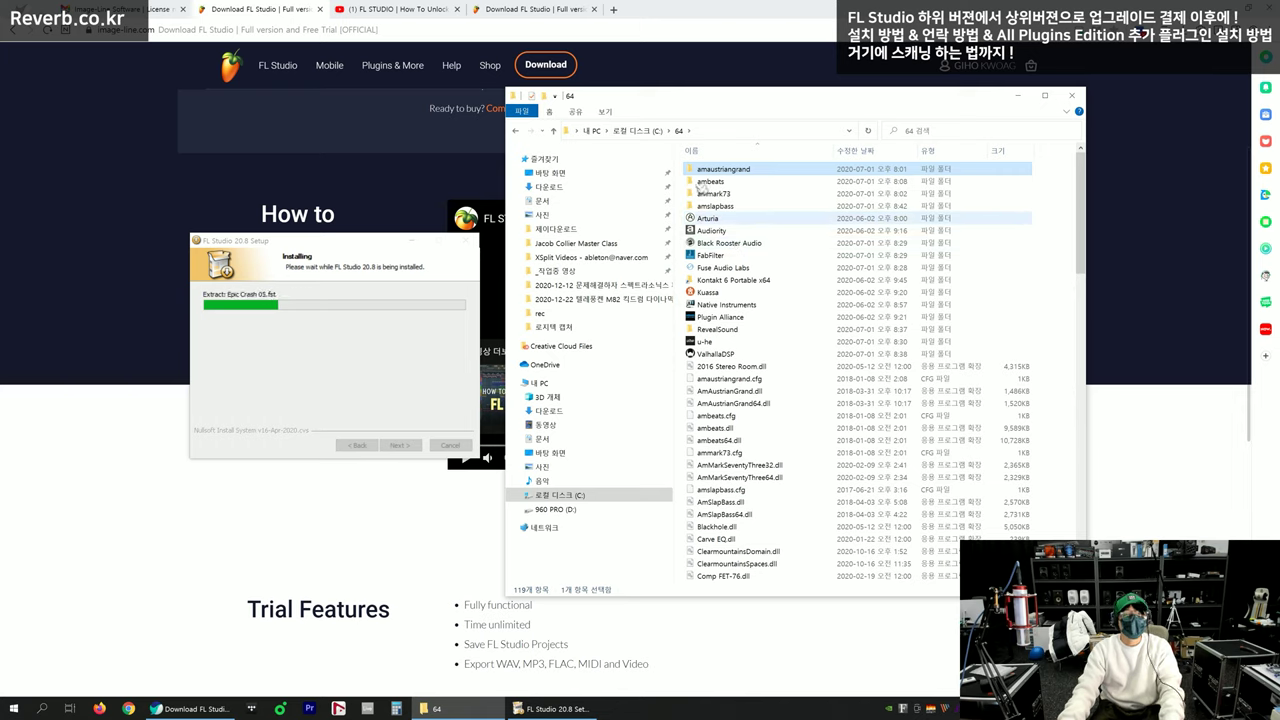
# Return to Local Disk (C:), cancel an accidental rename of the 64 folder, and close Explorer
pyautogui.click(655, 136)
pyautogui.press('F2')
pyautogui.click(731, 358)
pyautogui.click(734, 173)
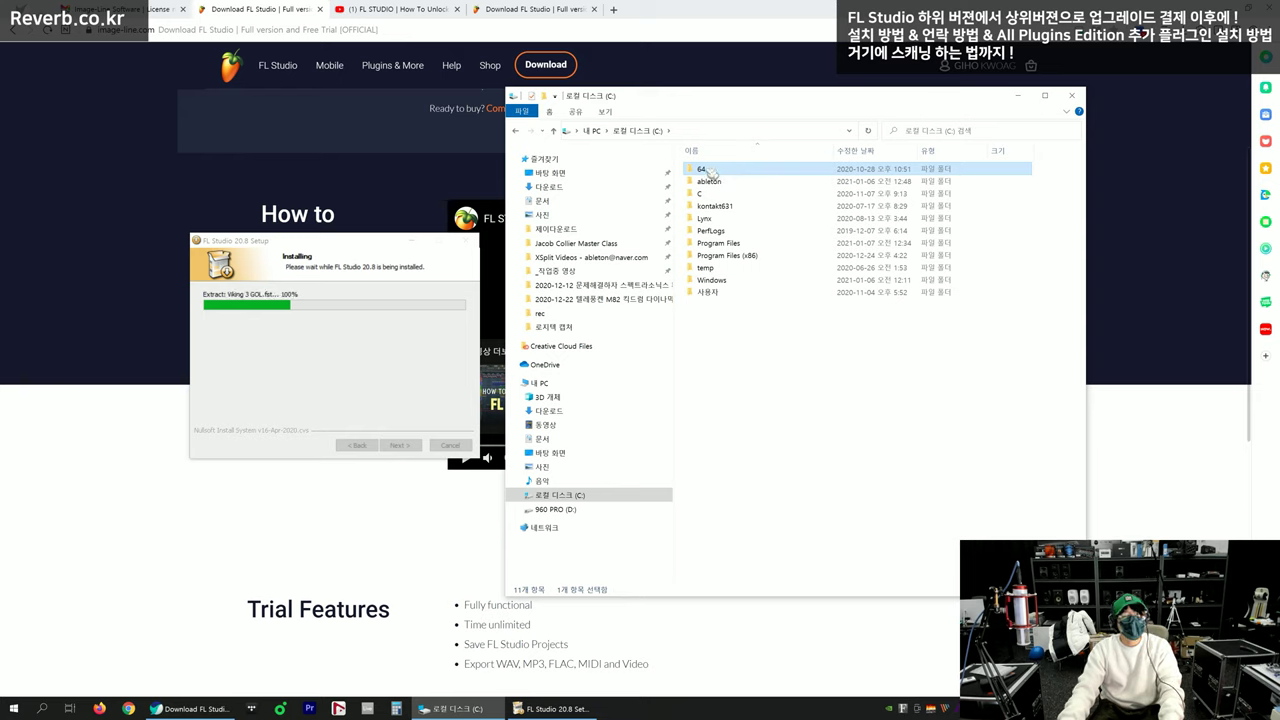
pyautogui.click(733, 348)
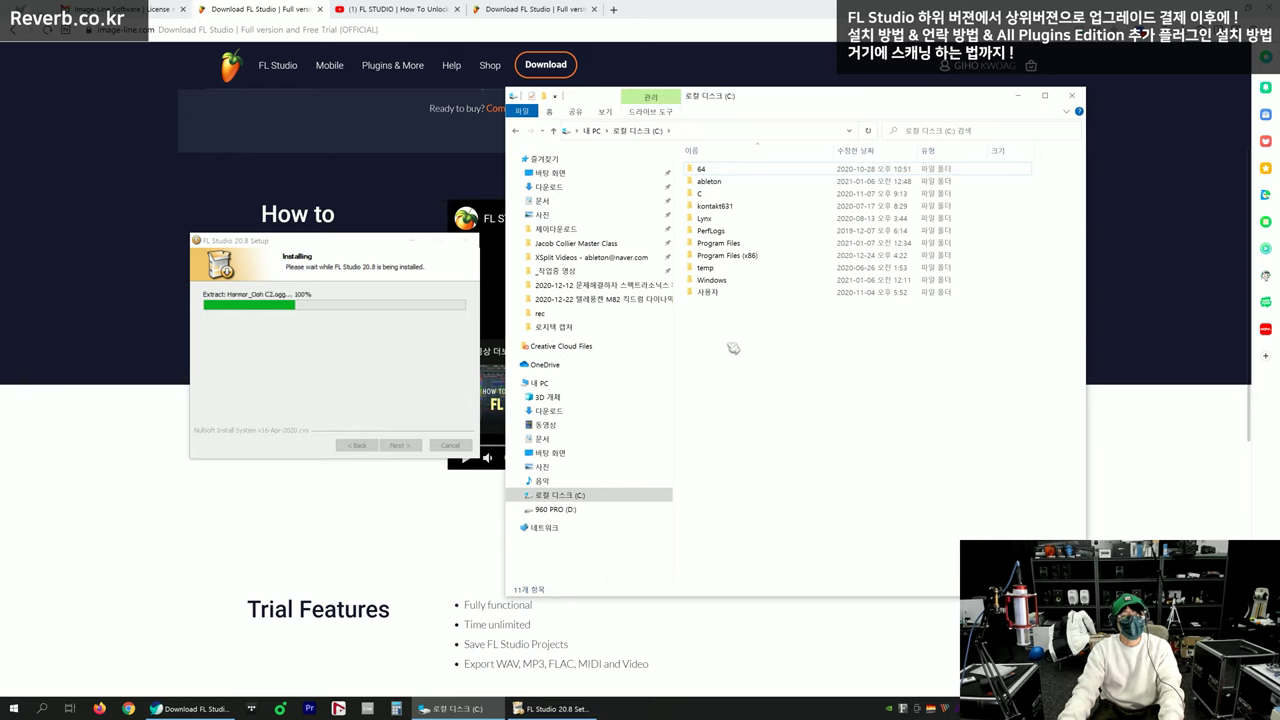
pyautogui.click(716, 171)
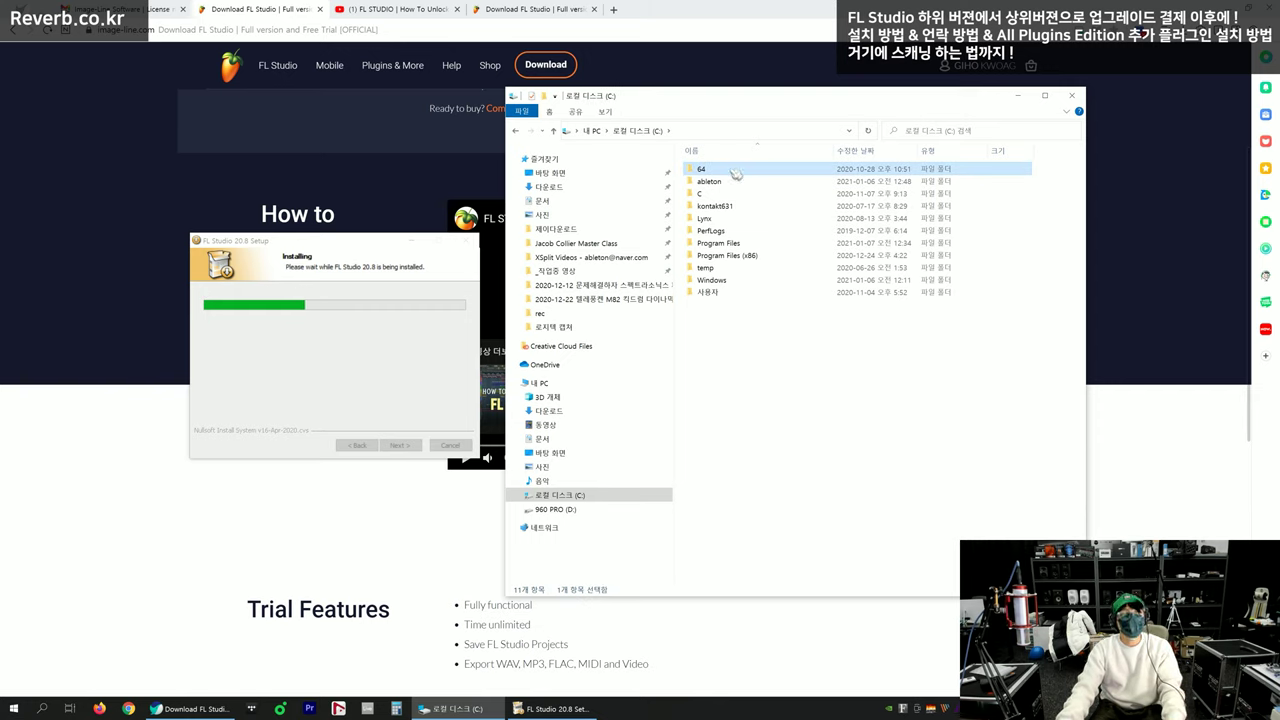
pyautogui.click(730, 370)
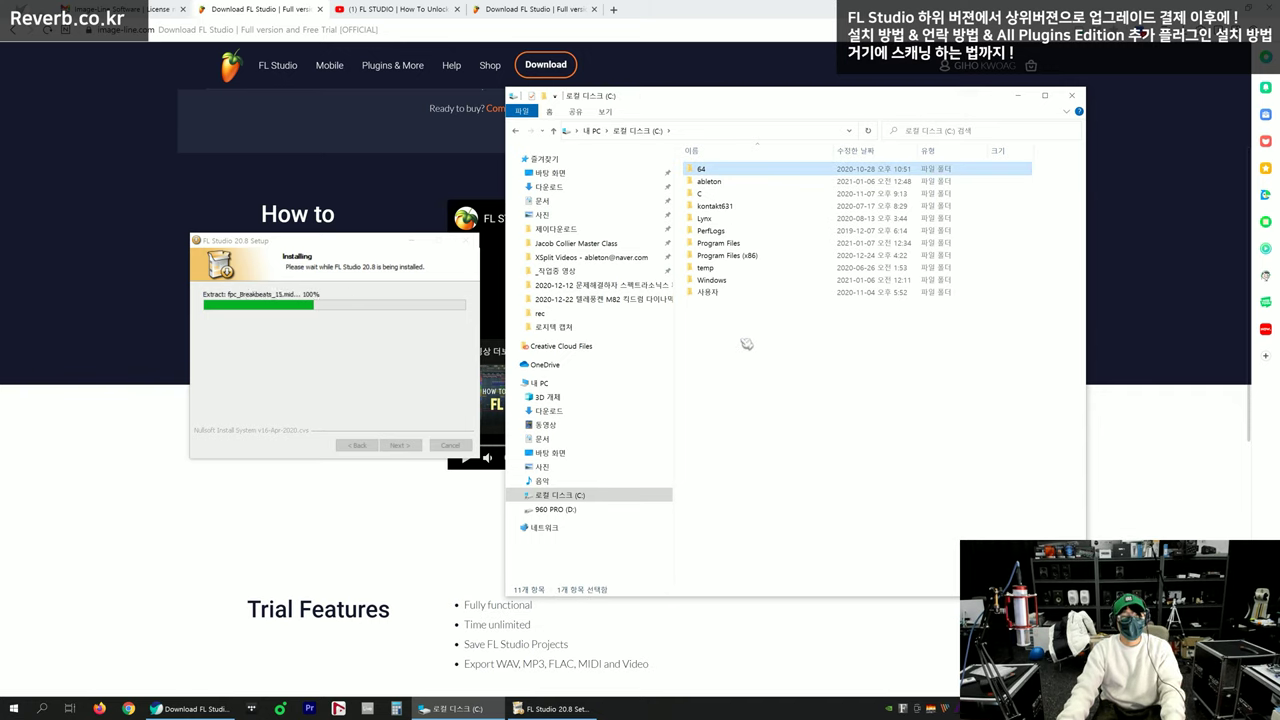
pyautogui.moveTo(802, 328); pyautogui.dragTo(778, 170)
pyautogui.click(776, 354)
pyautogui.hotkey('alt', 'F4')
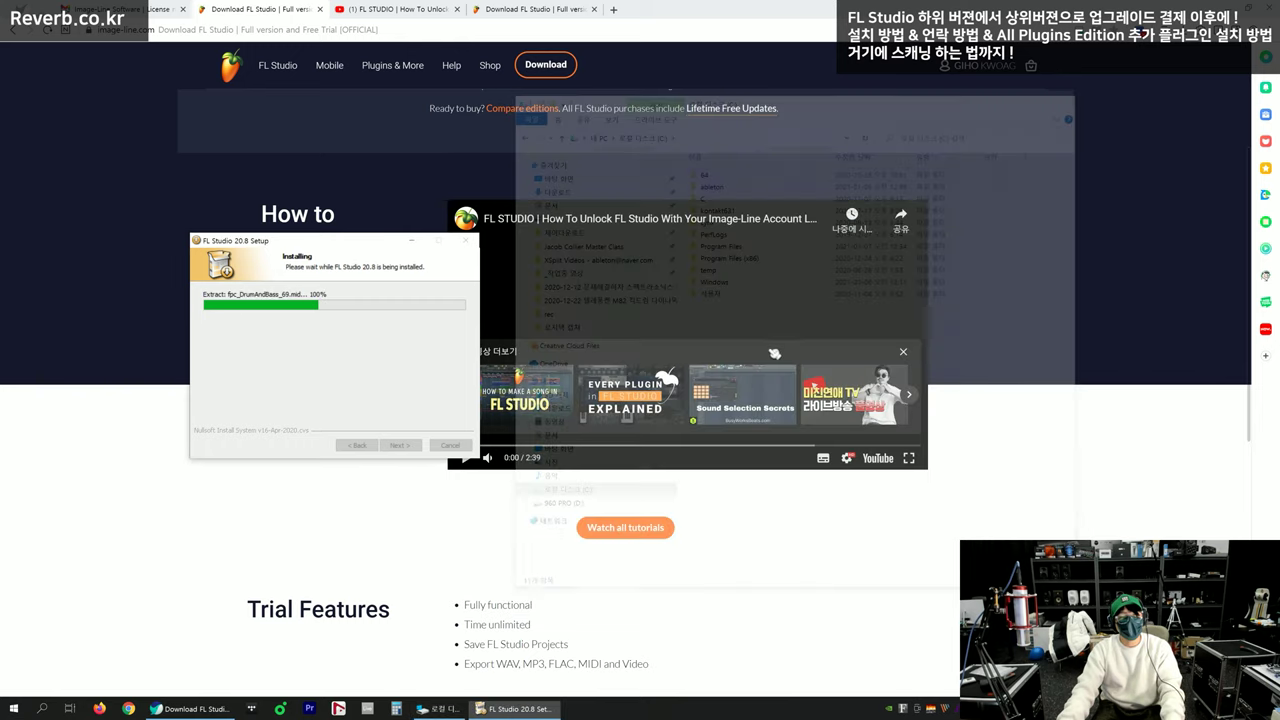
# Move the installer over the video and close the YouTube tab
pyautogui.moveTo(364, 243); pyautogui.dragTo(650, 248)
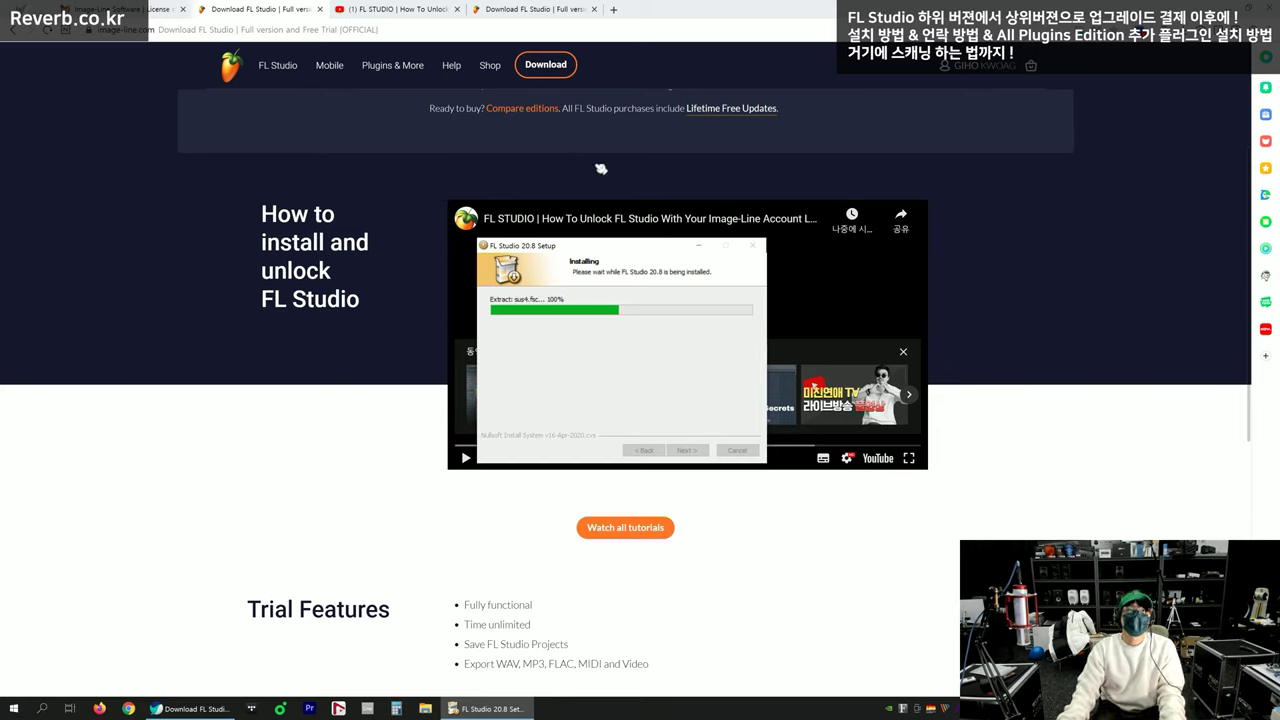
pyautogui.moveTo(628, 247)
pyautogui.mouseDown()
pyautogui.moveTo(626, 226)
pyautogui.moveTo(637, 231)
pyautogui.mouseUp()
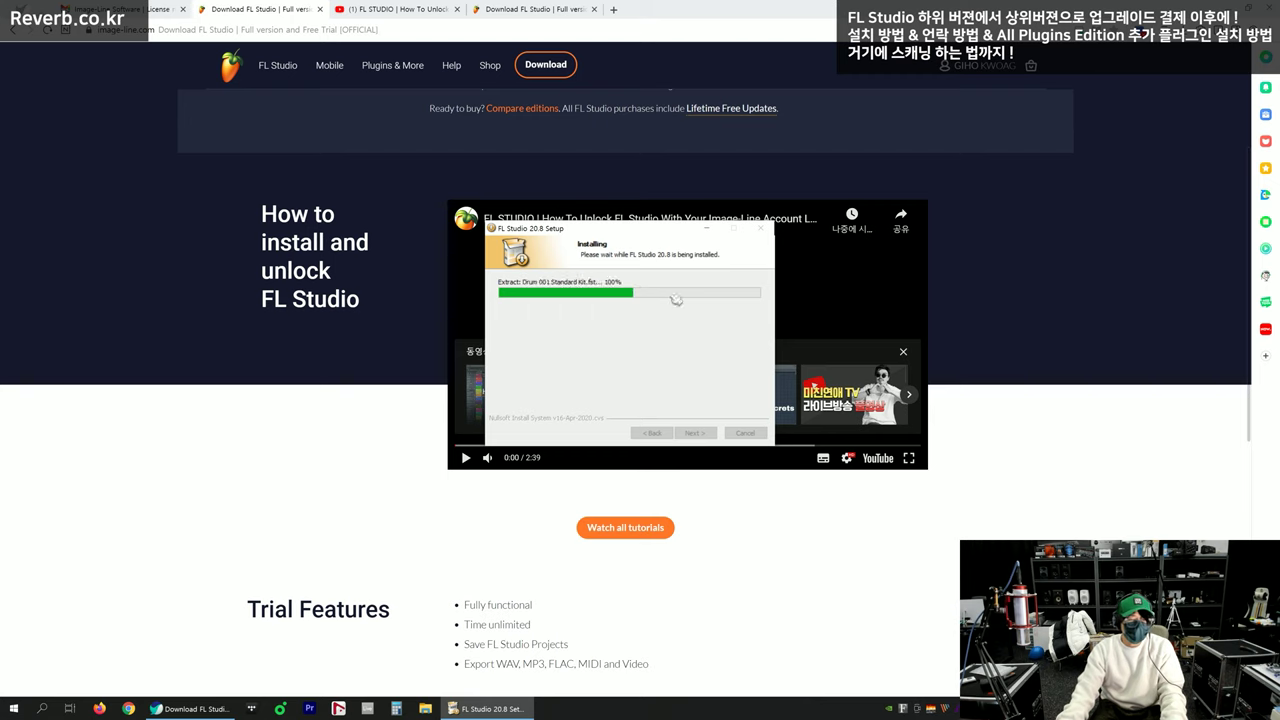
pyautogui.click(513, 8)
pyautogui.click(402, 10)
pyautogui.hotkey('ctrl', 'w')
# Close the third and Gmail browser tabs and bring the installer back into view
pyautogui.hotkey('ctrl', 'w')
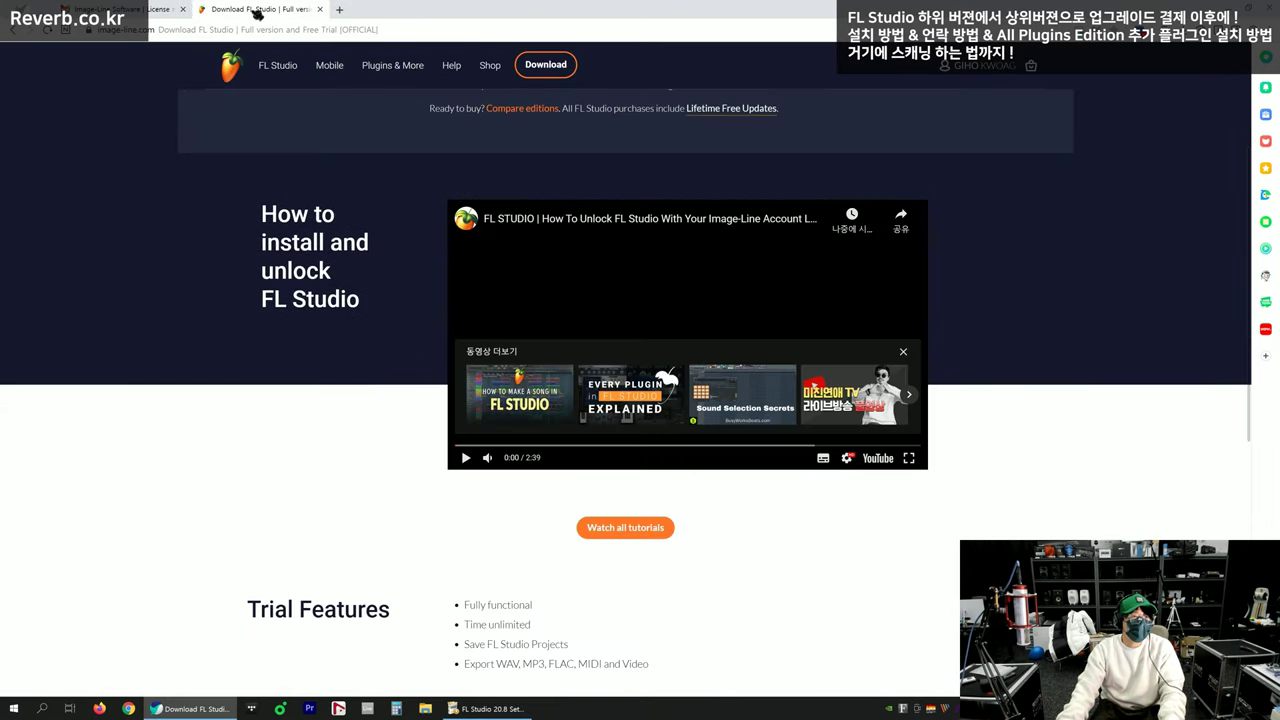
pyautogui.click(164, 10)
pyautogui.click(245, 10)
pyautogui.hotkey('ctrl', 'w')
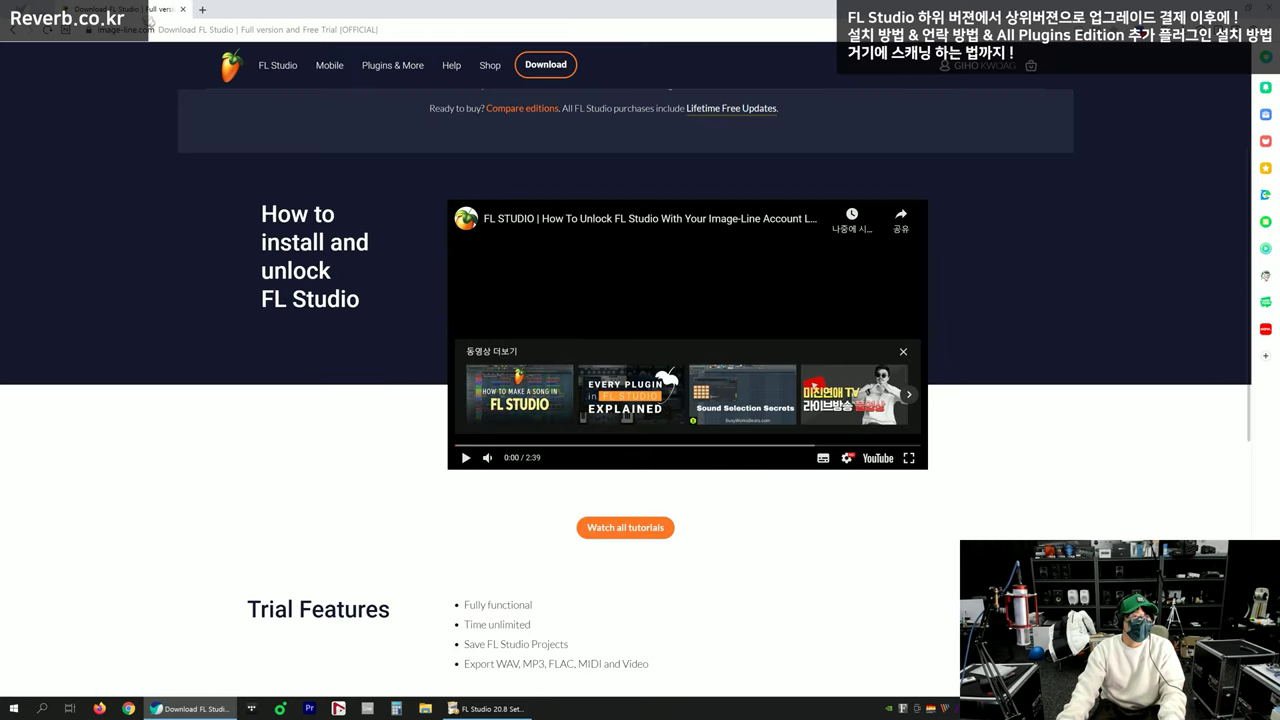
pyautogui.click(486, 708)
pyautogui.moveTo(649, 233); pyautogui.dragTo(638, 250)
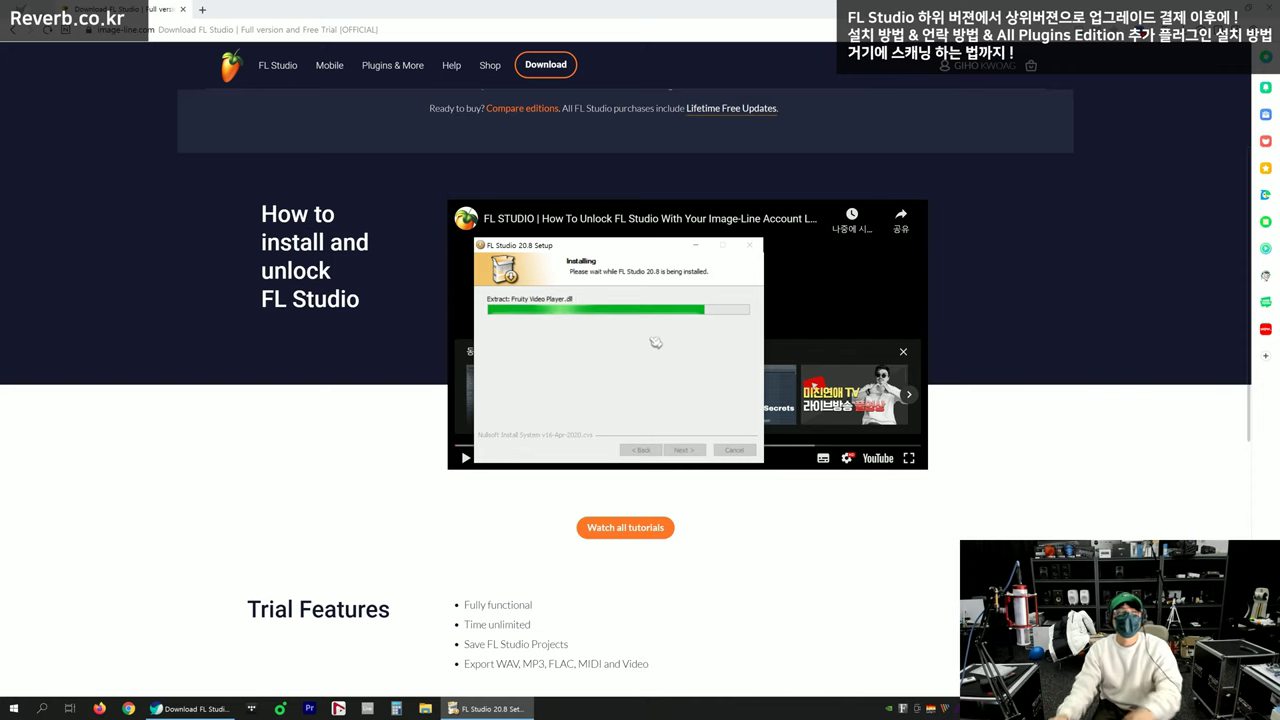
# Once extraction ends, continue past the unlock information and FL Studio Mobile pages
pyautogui.moveTo(660, 252); pyautogui.dragTo(655, 238)
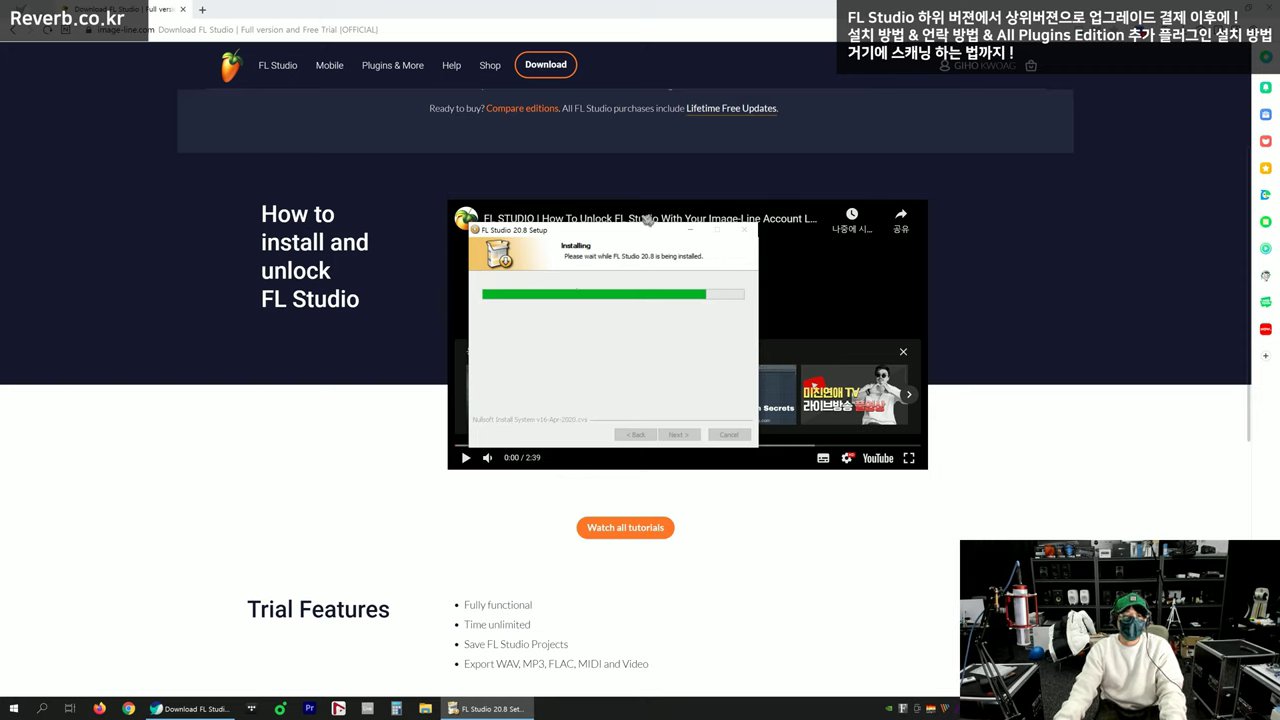
pyautogui.moveTo(629, 233); pyautogui.dragTo(628, 241)
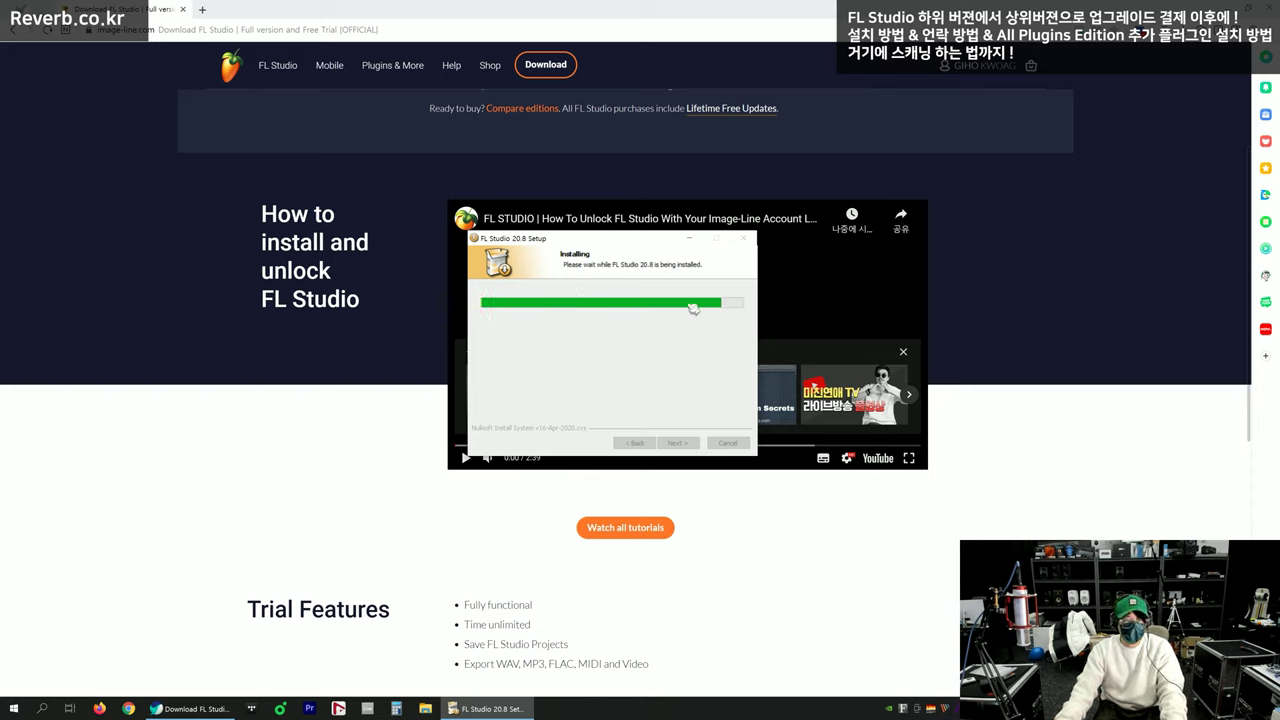
pyautogui.click(566, 500)
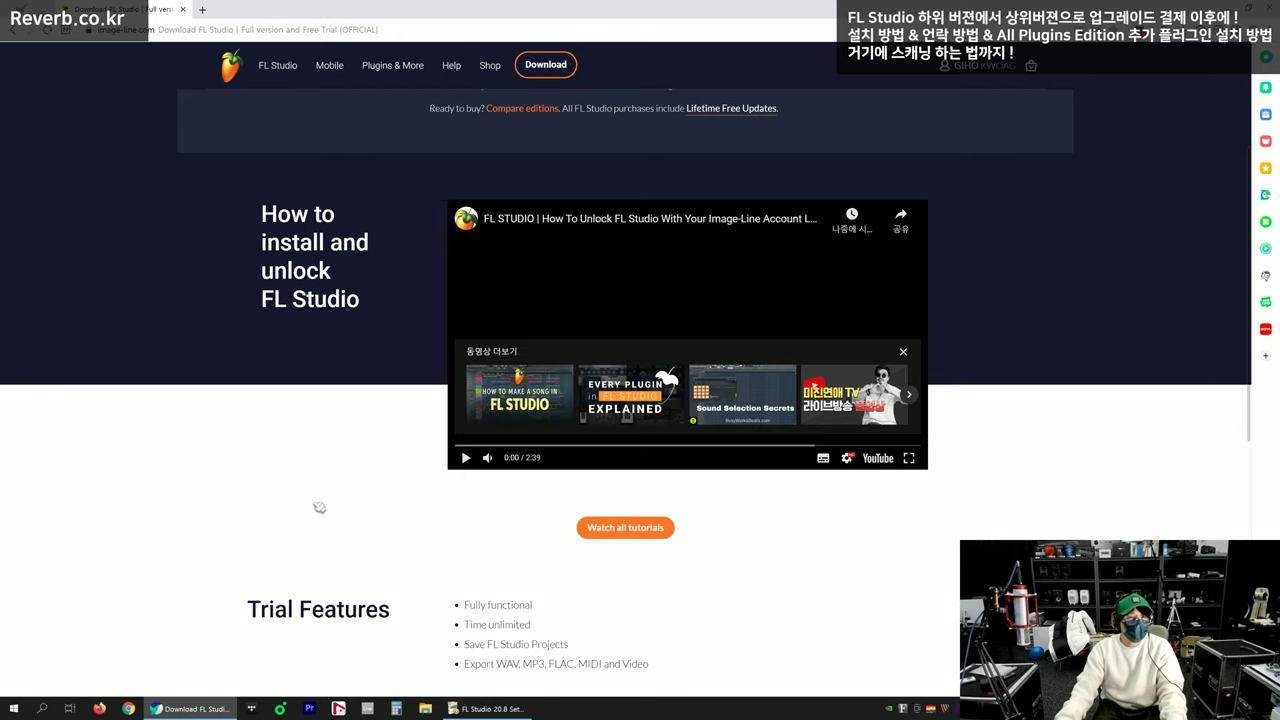
pyautogui.scroll(3, 566, 500)
pyautogui.click(488, 708)
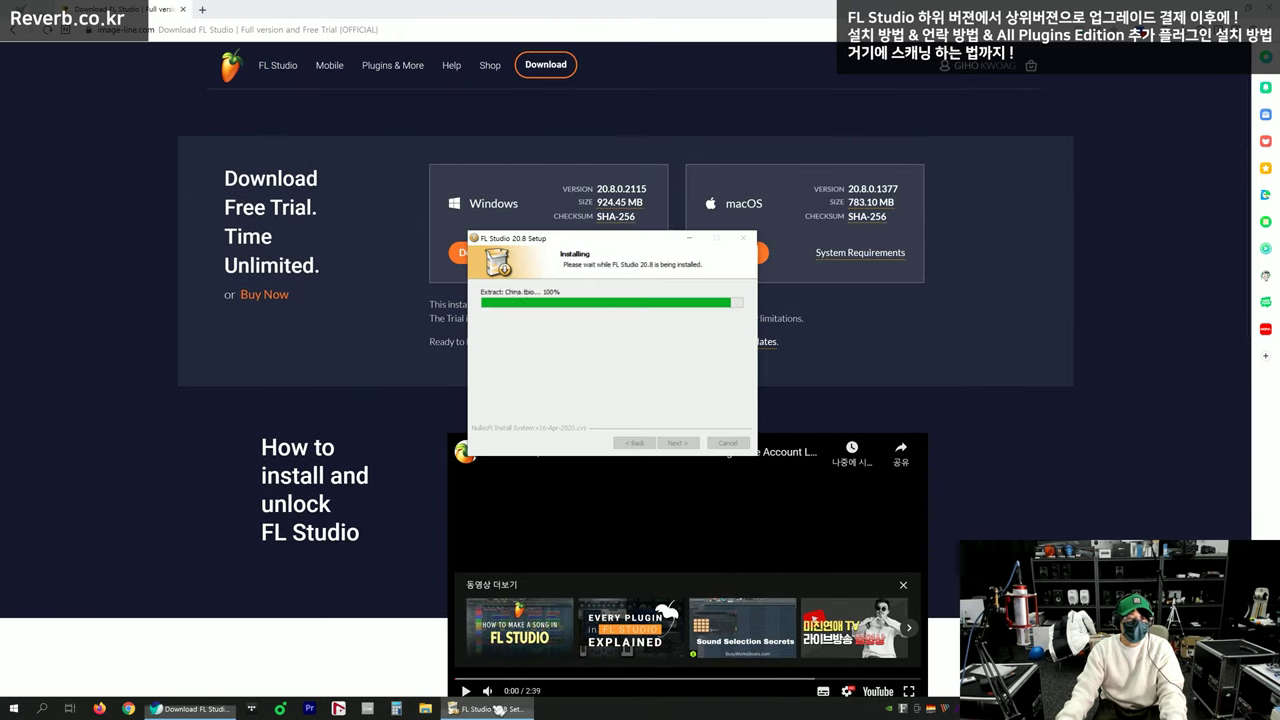
pyautogui.moveTo(613, 245)
pyautogui.mouseDown()
pyautogui.moveTo(595, 247)
pyautogui.moveTo(608, 249)
pyautogui.mouseUp()
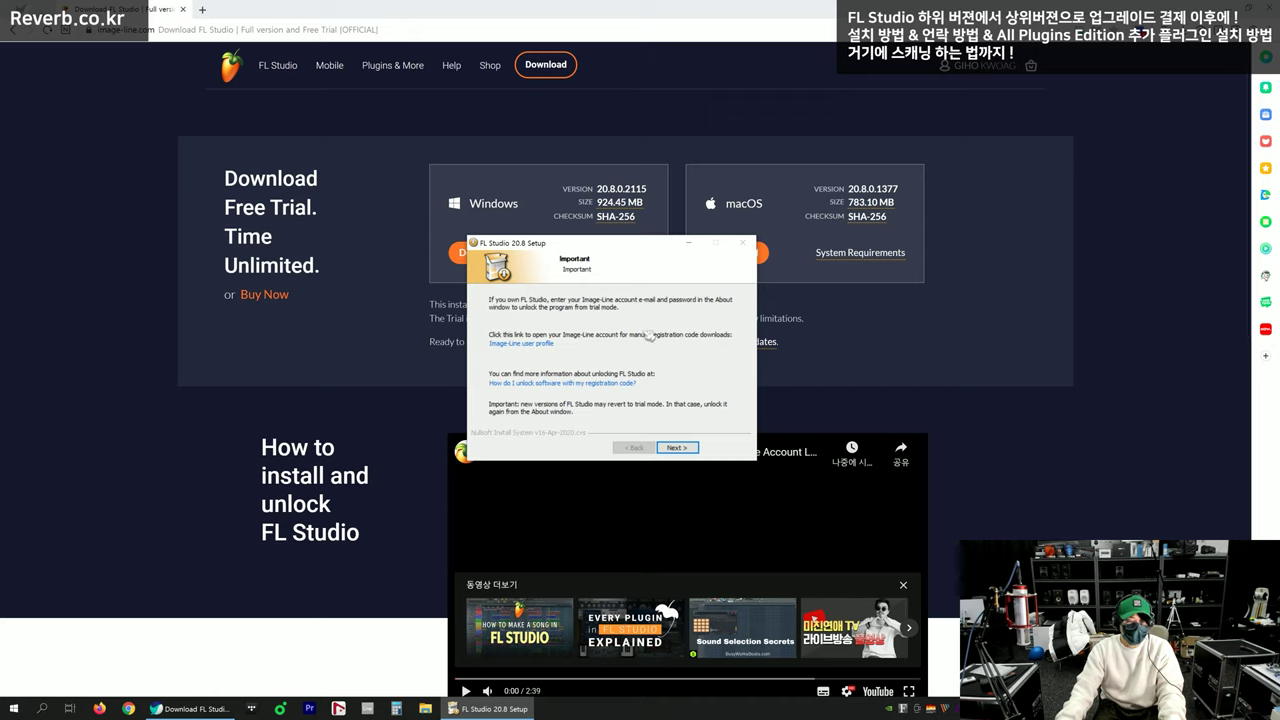
pyautogui.click(674, 447)
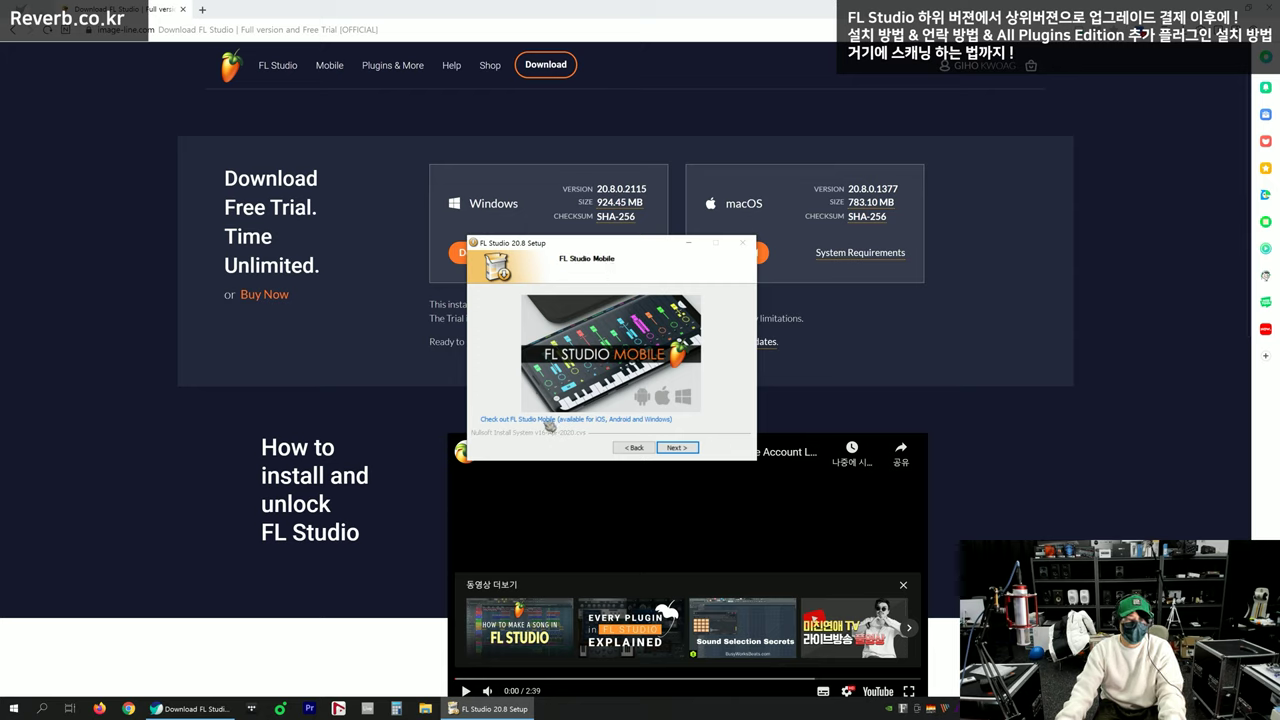
pyautogui.moveTo(611, 245); pyautogui.dragTo(600, 229)
pyautogui.click(672, 431)
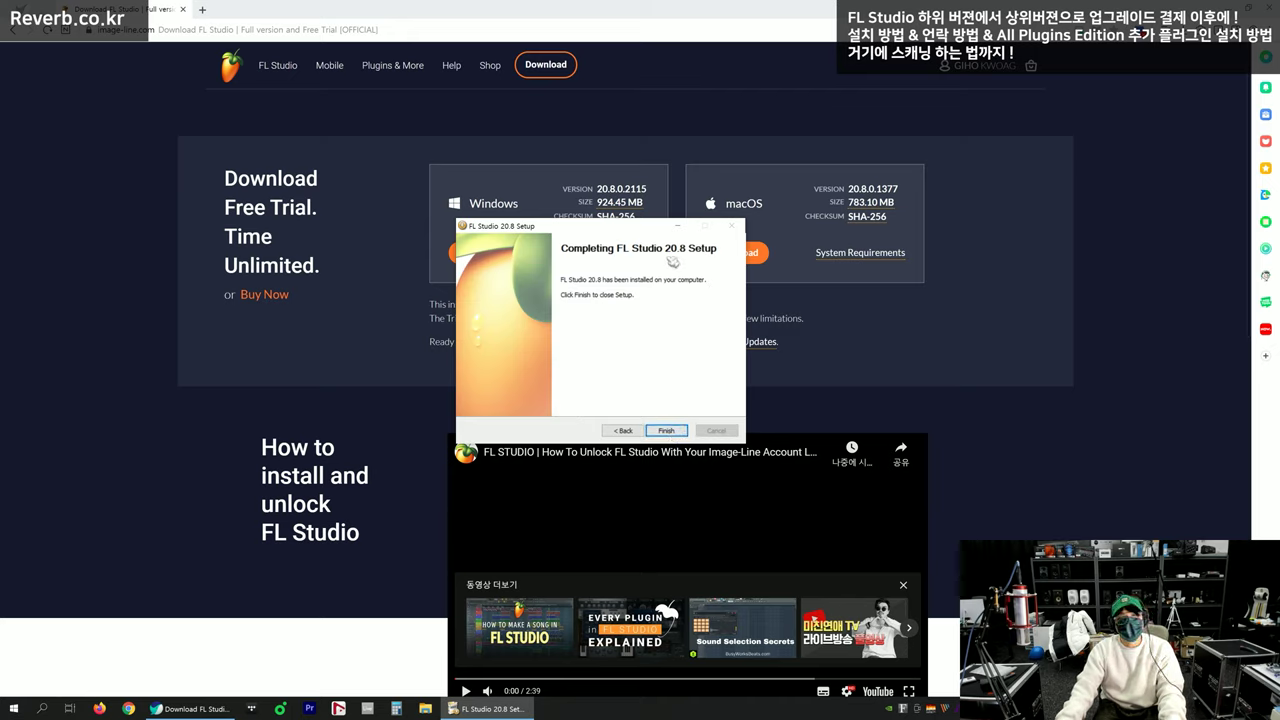
# Finish the setup and search Windows for 'fl studio'
pyautogui.click(676, 431)
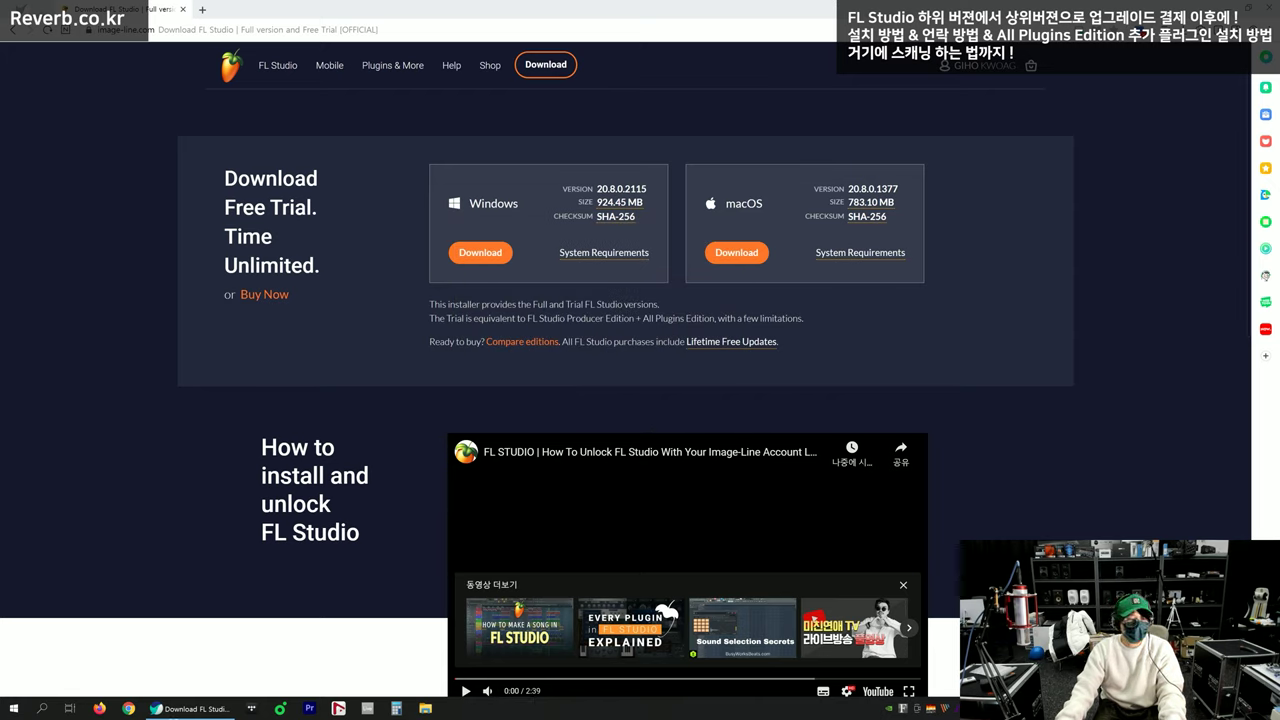
pyautogui.click(57, 703)
pyautogui.write('fls tudio')
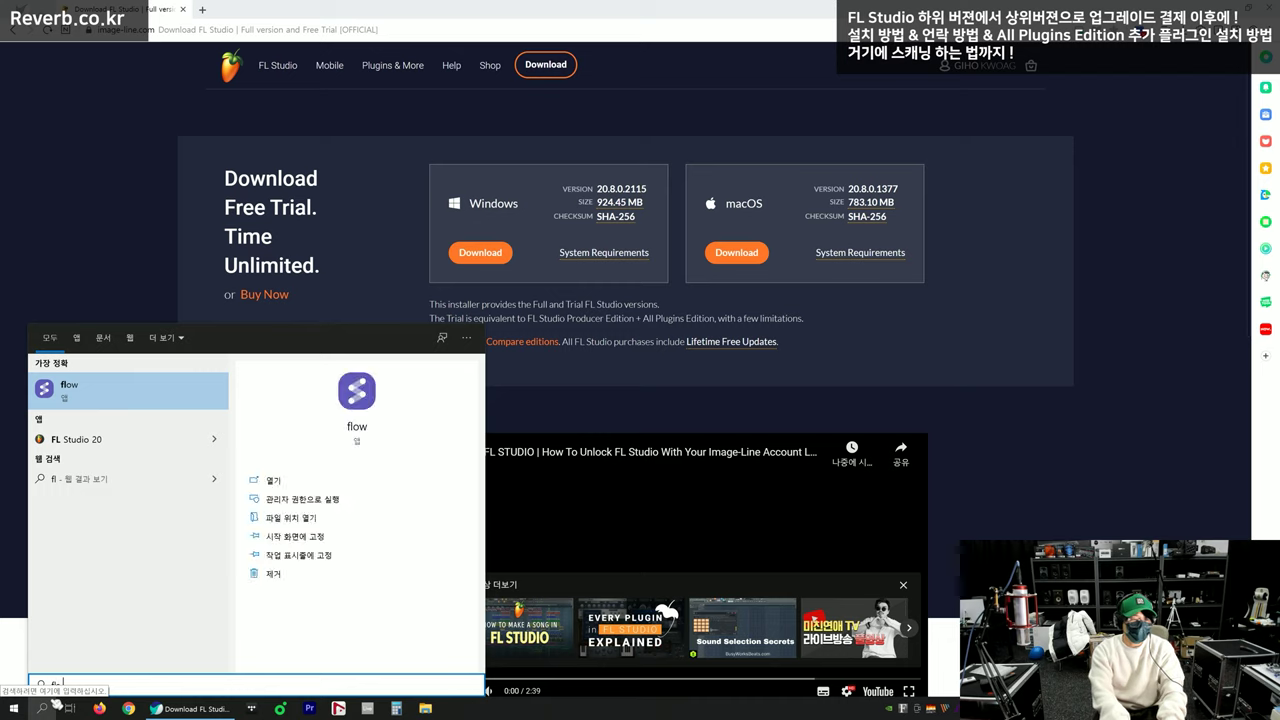
# Search Start for 'fl studio' and pin FL Studio 20 to the taskbar
pyautogui.press('BackSpace')
pyautogui.press('BackSpace')
pyautogui.press('BackSpace')
pyautogui.press('BackSpace')
pyautogui.press('BackSpace')
pyautogui.press('BackSpace')
pyautogui.press('BackSpace')
pyautogui.press('BackSpace')
pyautogui.press('BackSpace')
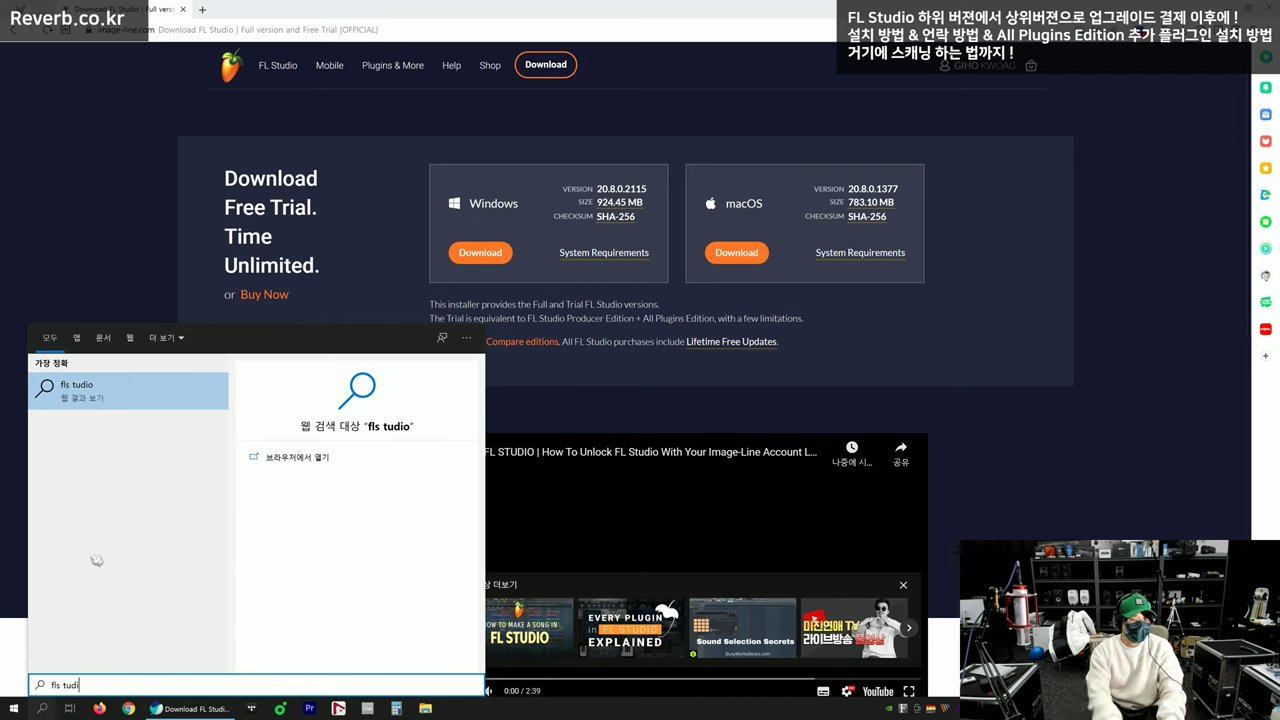
pyautogui.write('fl studio')
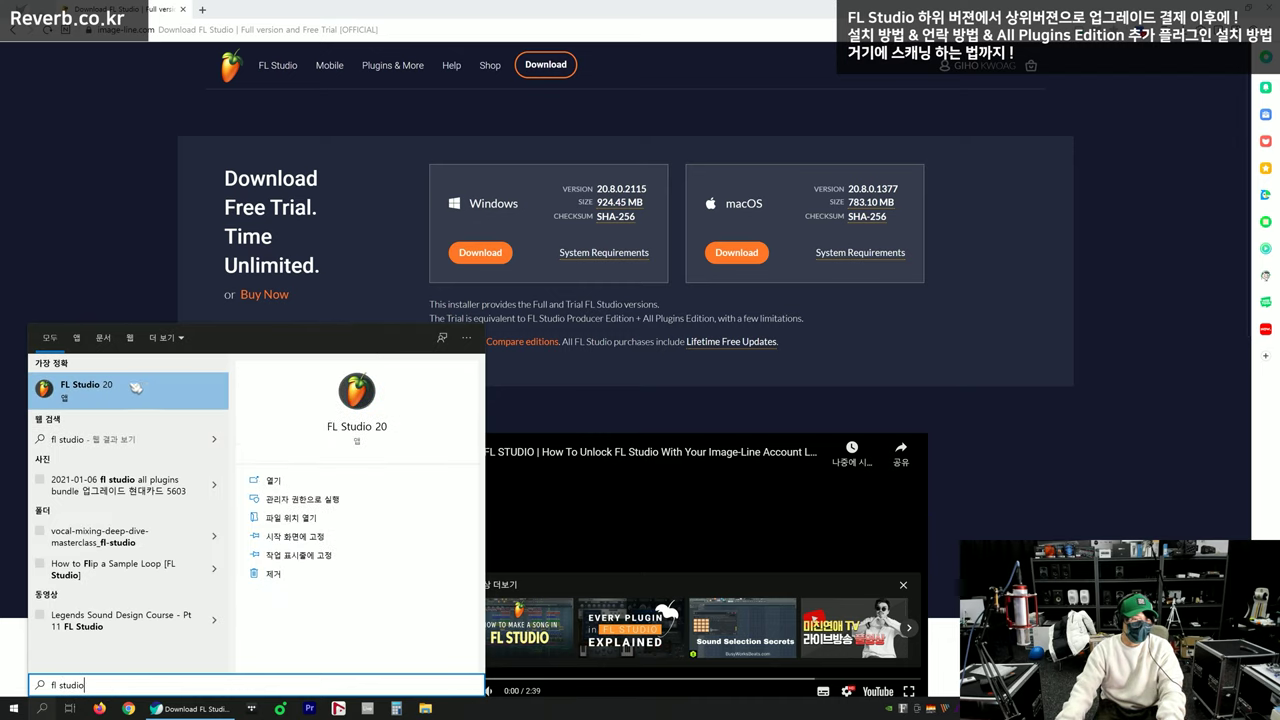
pyautogui.rightClick(137, 393)
pyautogui.click(185, 455)
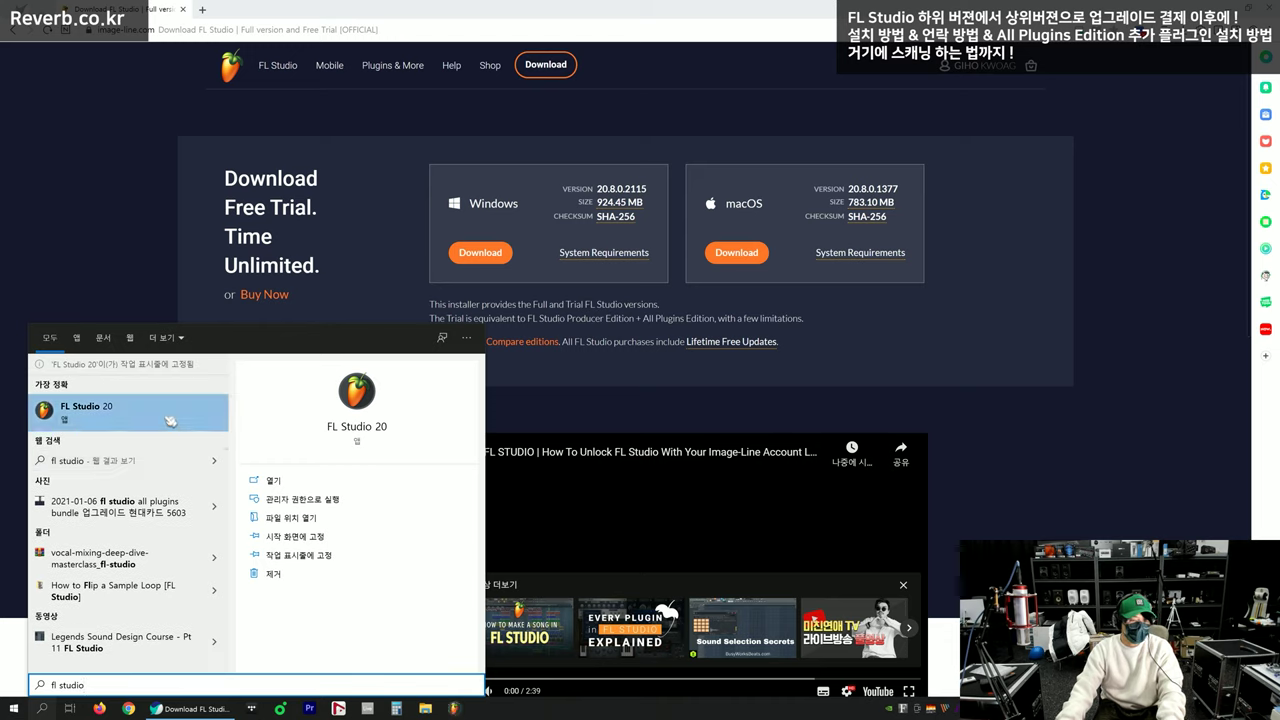
# Inspect the FL Studio 20 shortcut's properties to confirm it targets the FL64 program
pyautogui.rightClick(166, 419)
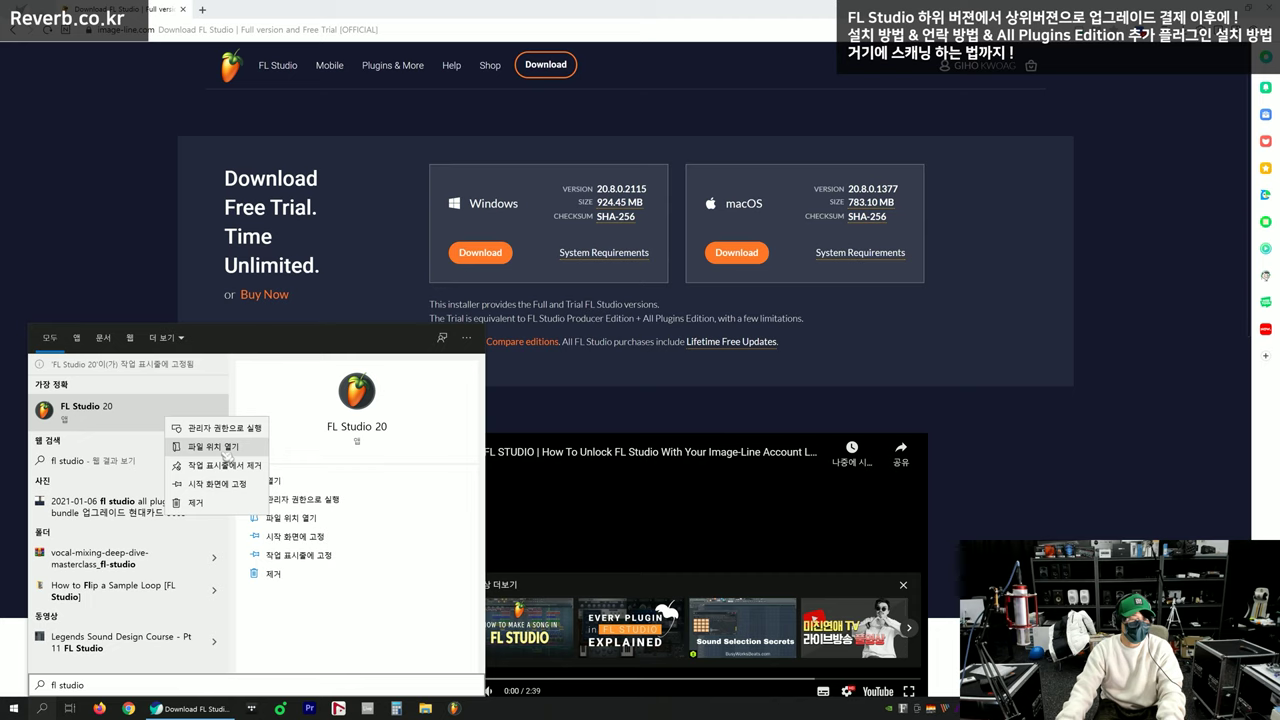
pyautogui.click(224, 447)
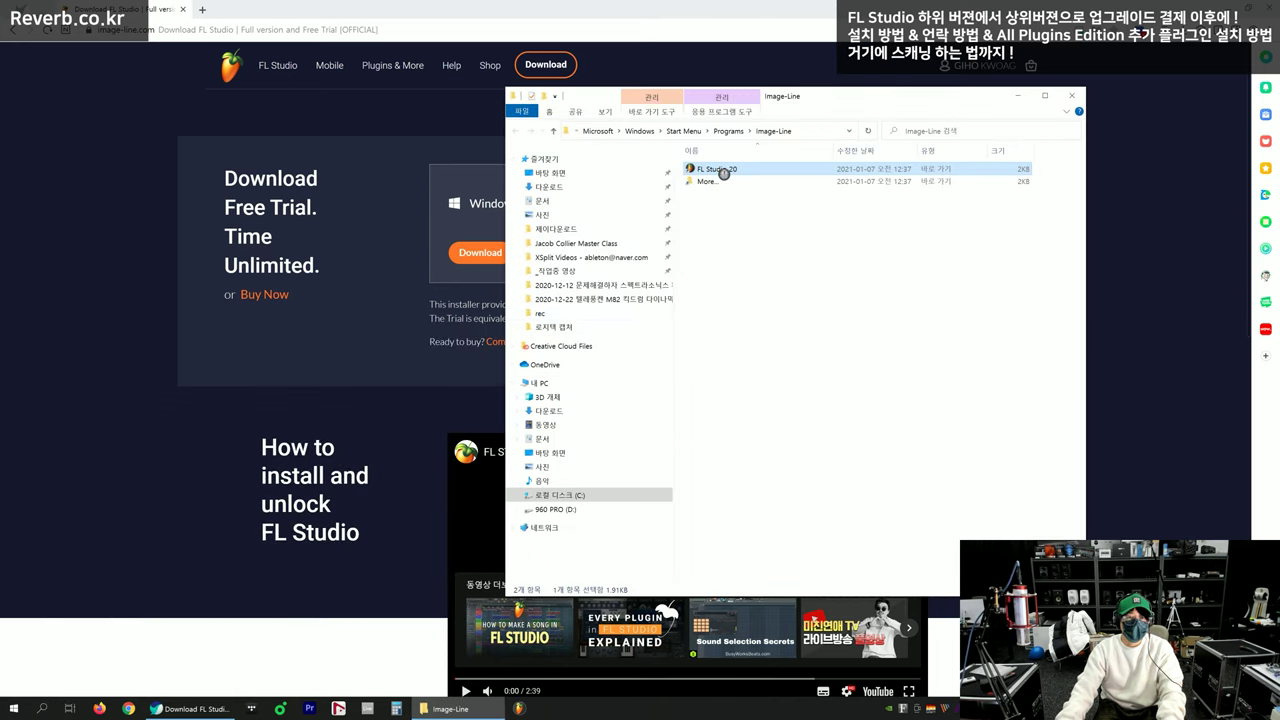
pyautogui.hotkey('alt', 'Return')
pyautogui.click(807, 198)
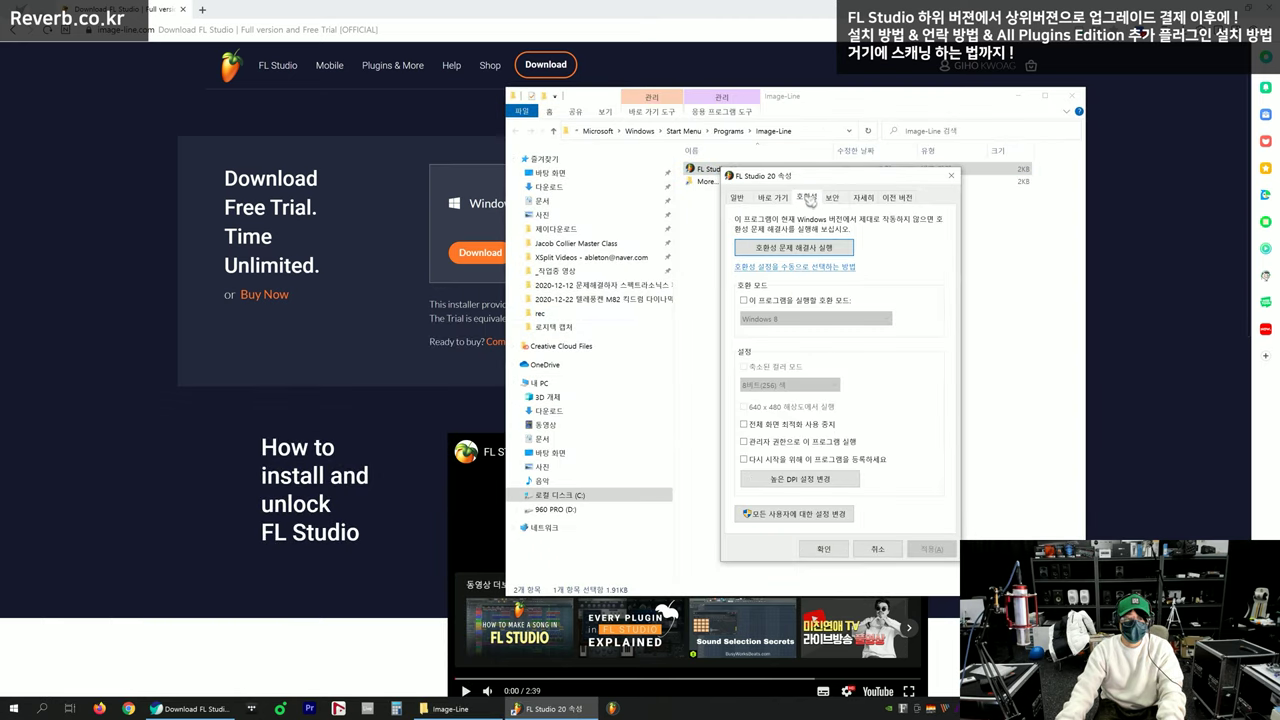
pyautogui.click(785, 199)
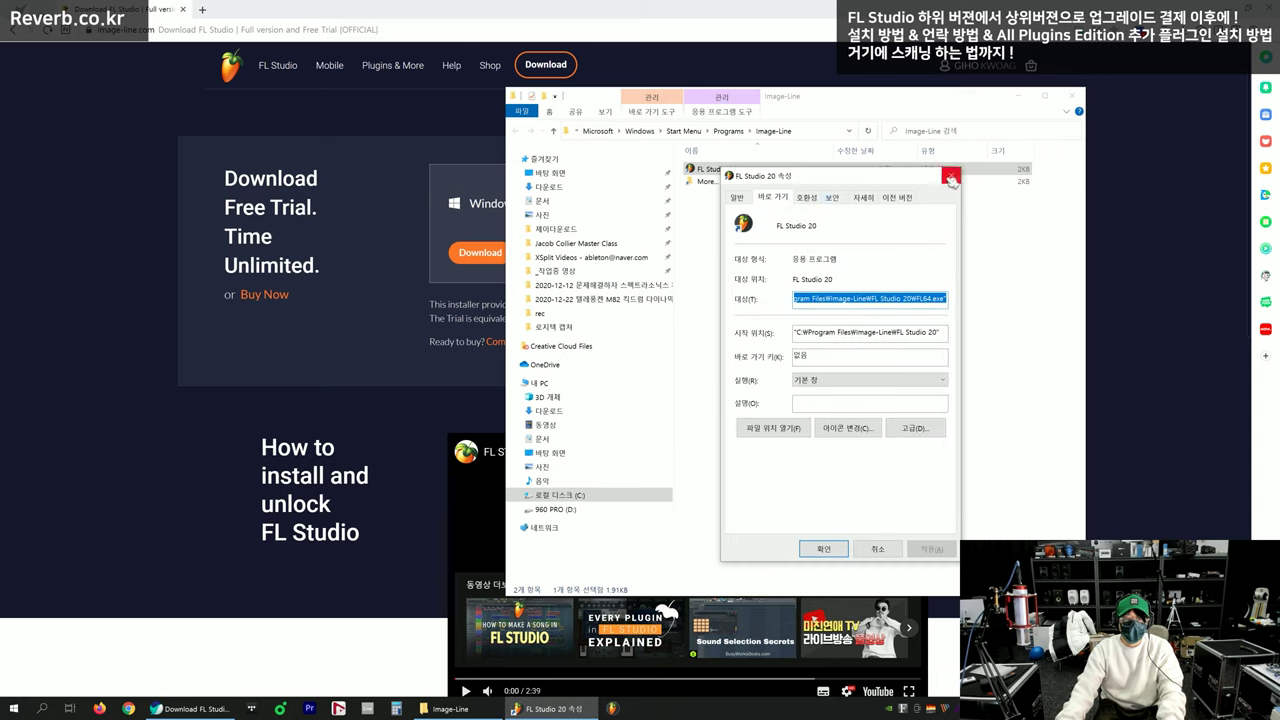
pyautogui.click(856, 201)
pyautogui.click(805, 200)
pyautogui.click(745, 200)
pyautogui.click(771, 201)
pyautogui.click(772, 428)
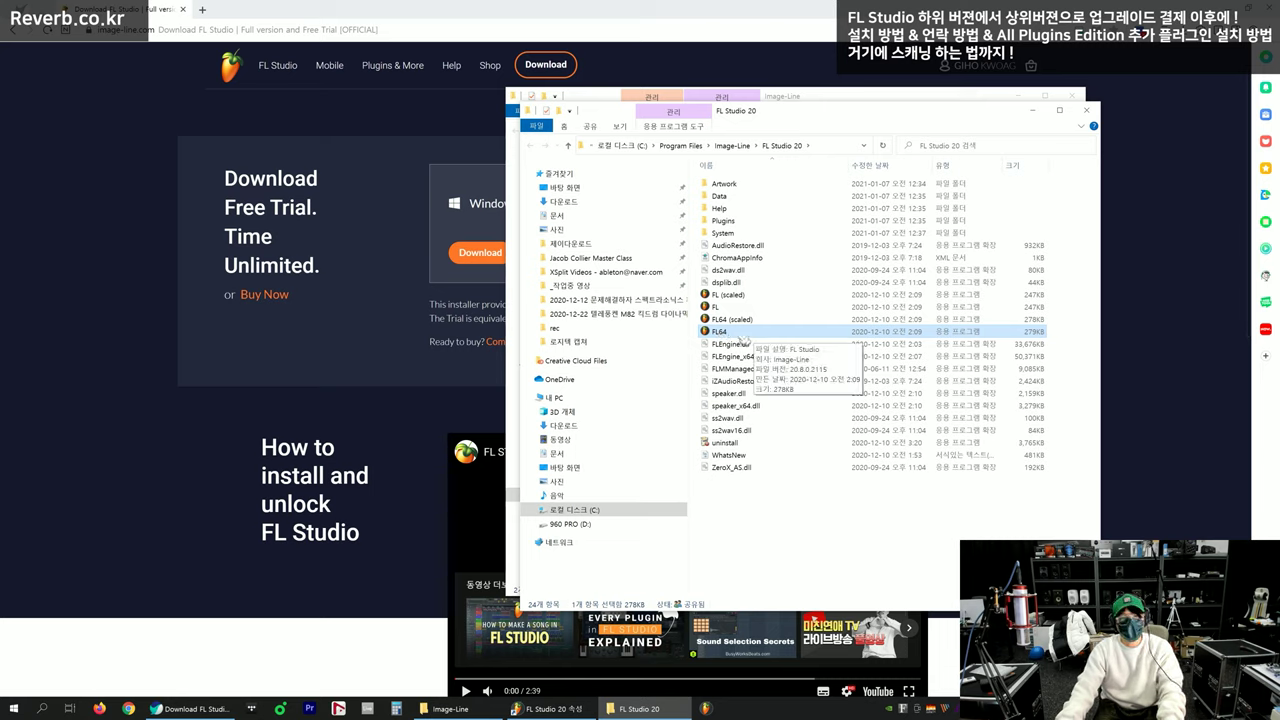
# Close the Explorer and properties windows and launch FL Studio from the taskbar icon
pyautogui.click(766, 557)
pyautogui.hotkey('alt', 'F4')
pyautogui.click(951, 176)
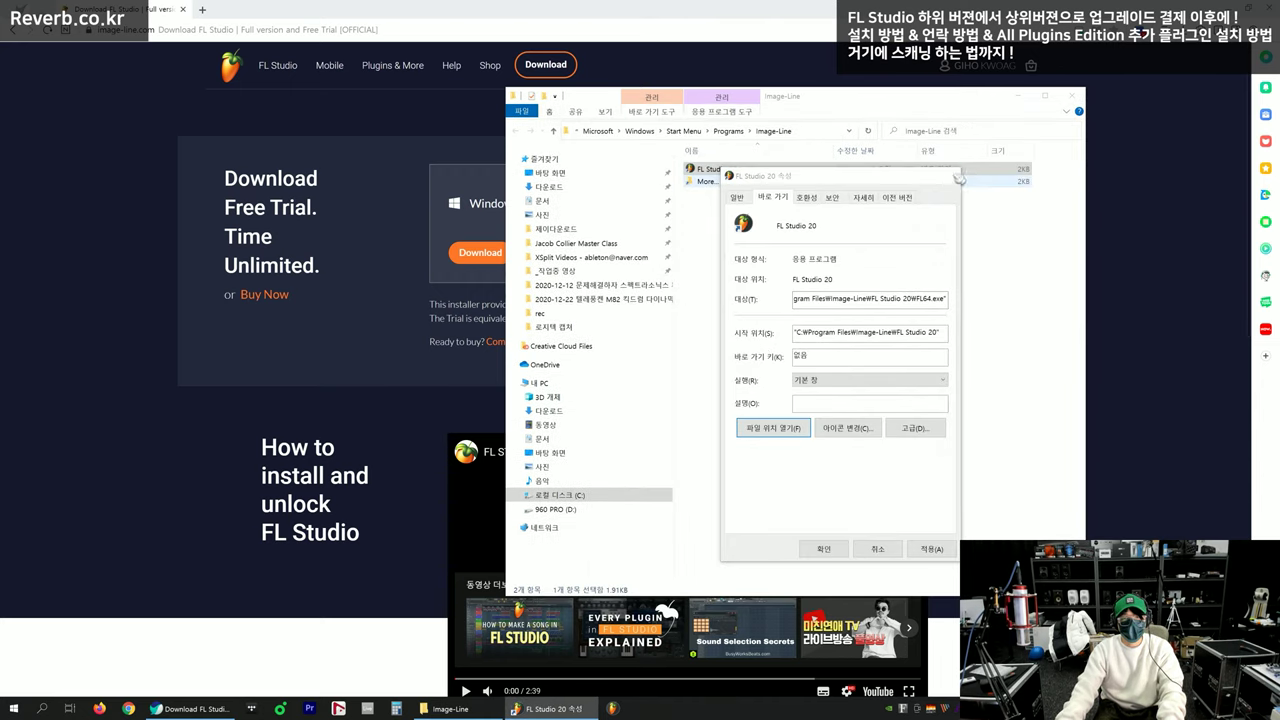
pyautogui.click(1073, 97)
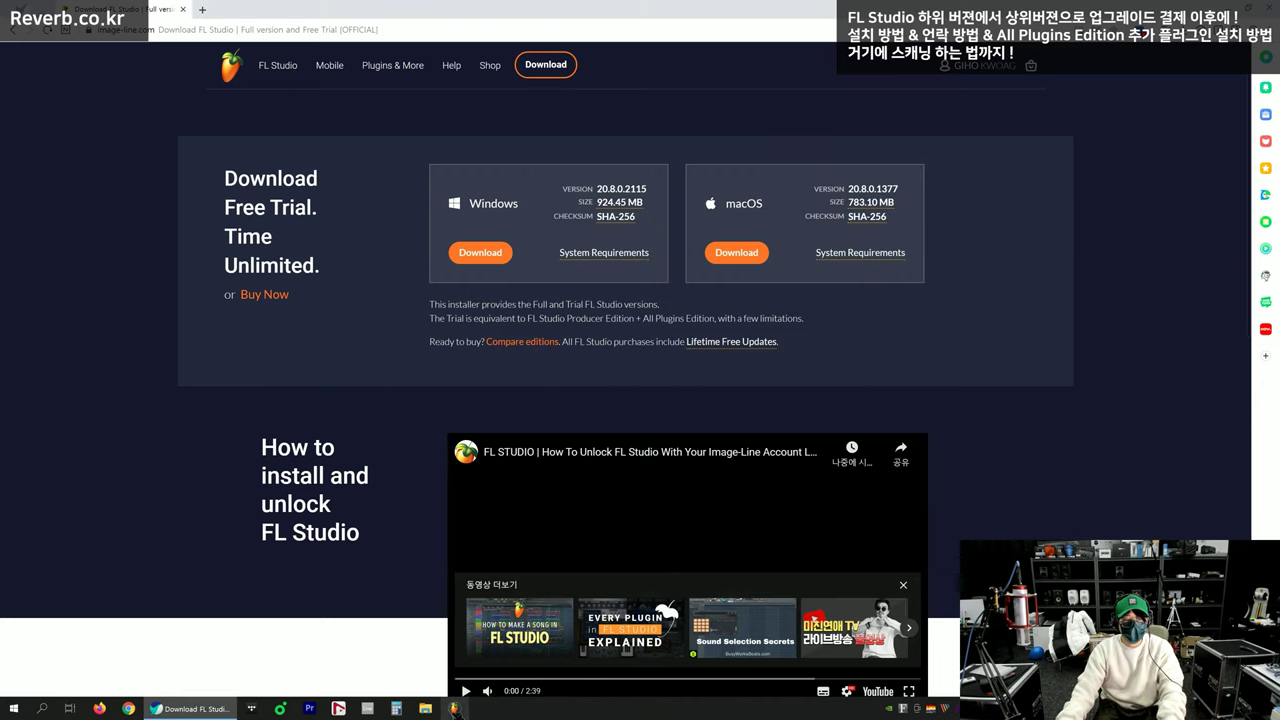
pyautogui.click(455, 708)
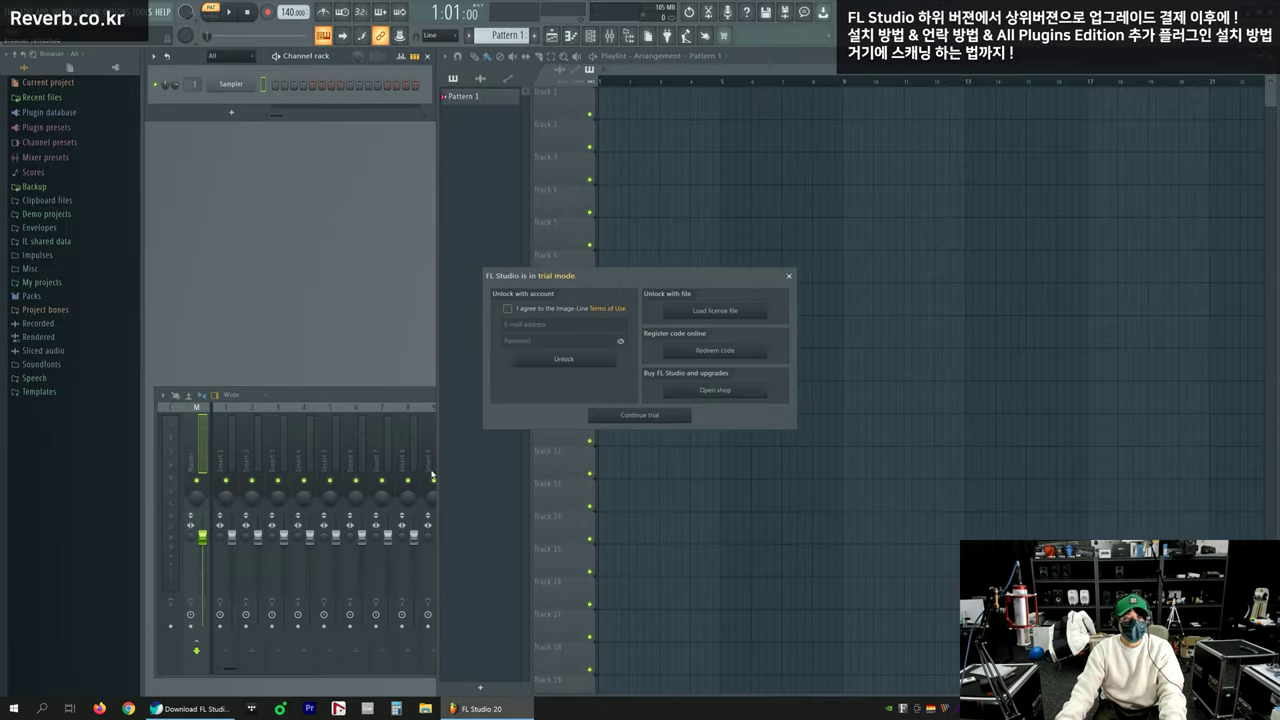
# Drag the 'FL Studio is in trial mode' dialog up into position
pyautogui.moveTo(614, 280); pyautogui.dragTo(601, 238)
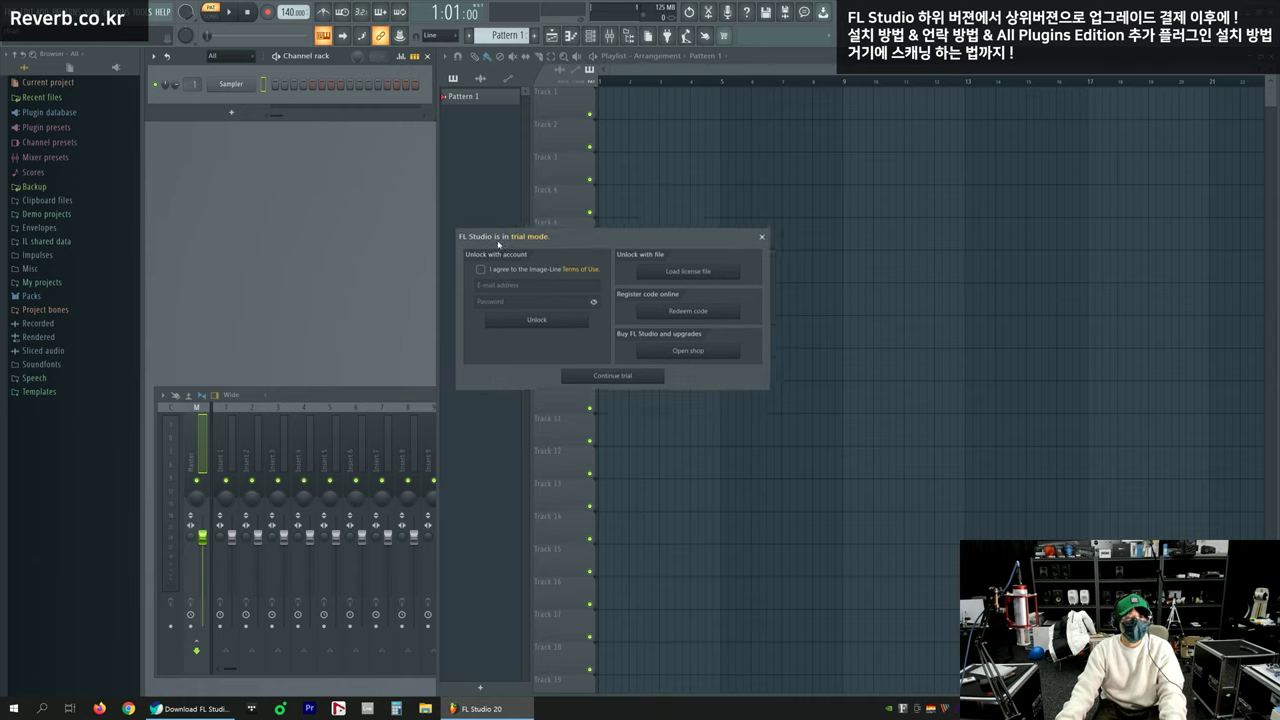
pyautogui.moveTo(554, 242); pyautogui.dragTo(619, 248)
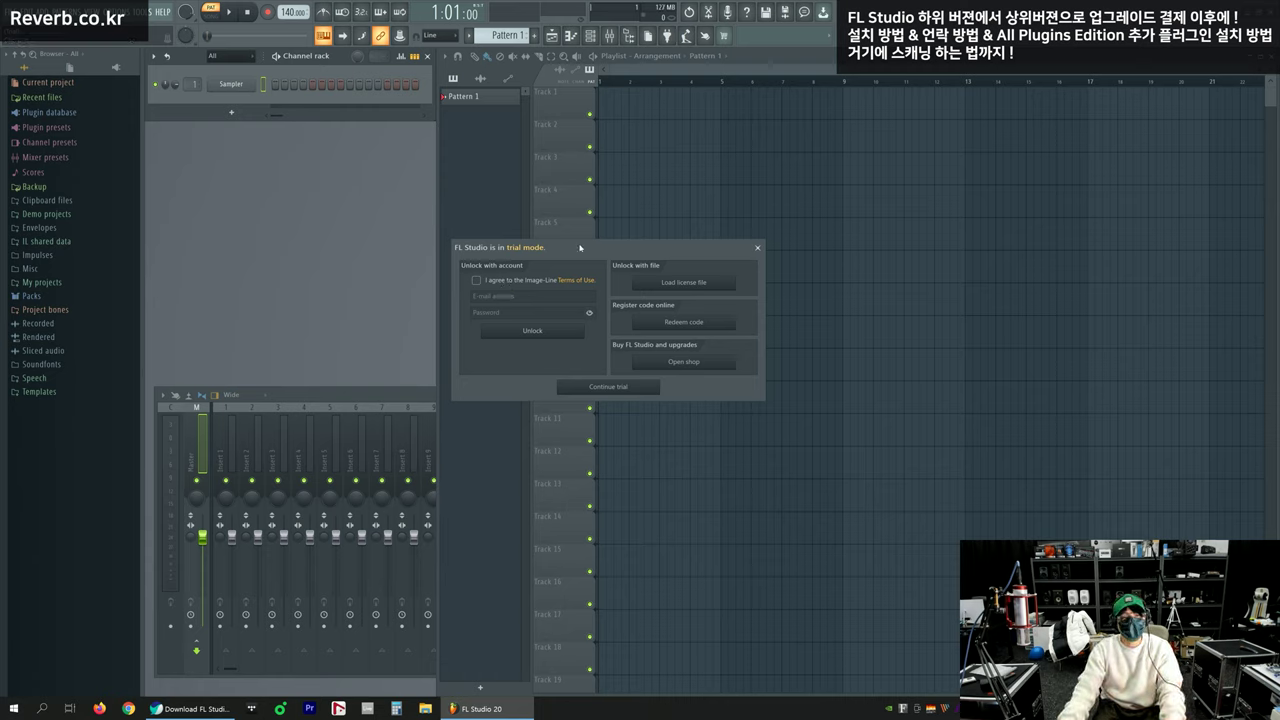
pyautogui.moveTo(606, 250); pyautogui.dragTo(606, 235)
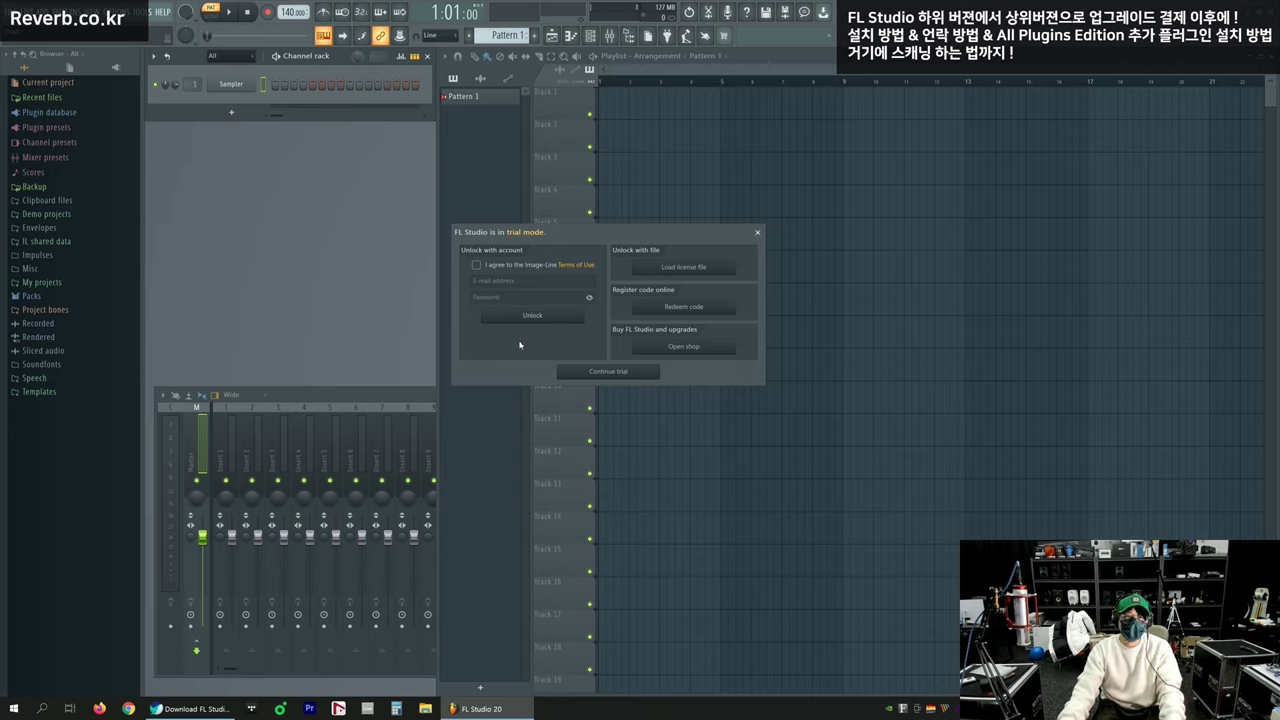
# Enter the account e-mail and password and unlock with the account, retrying after the failure
pyautogui.click(496, 281)
pyautogui.press('Tab')
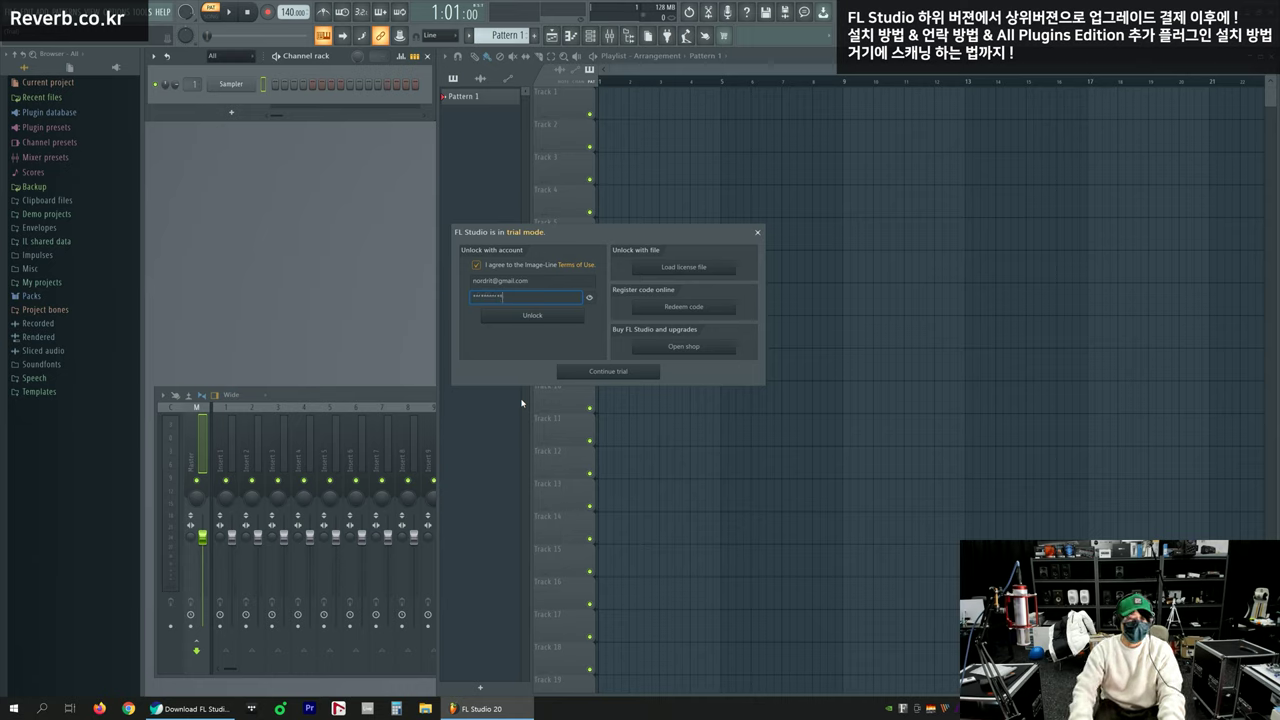
pyautogui.click(540, 316)
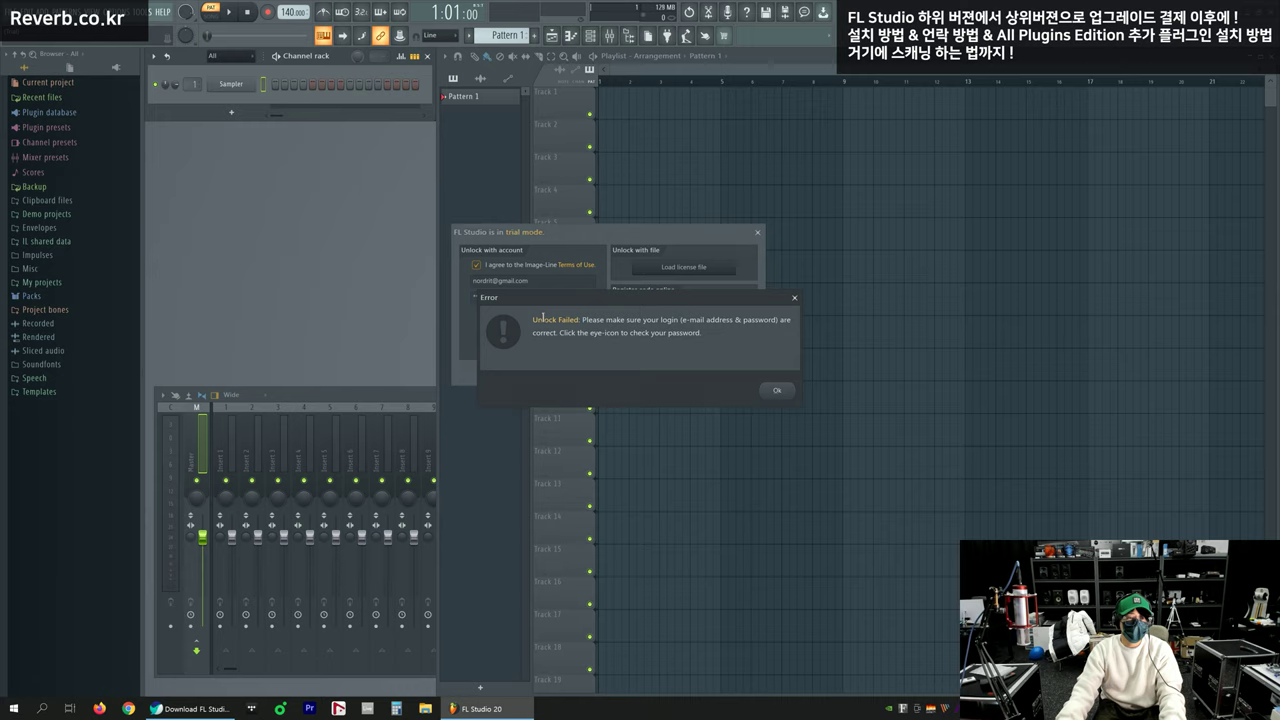
pyautogui.click(779, 391)
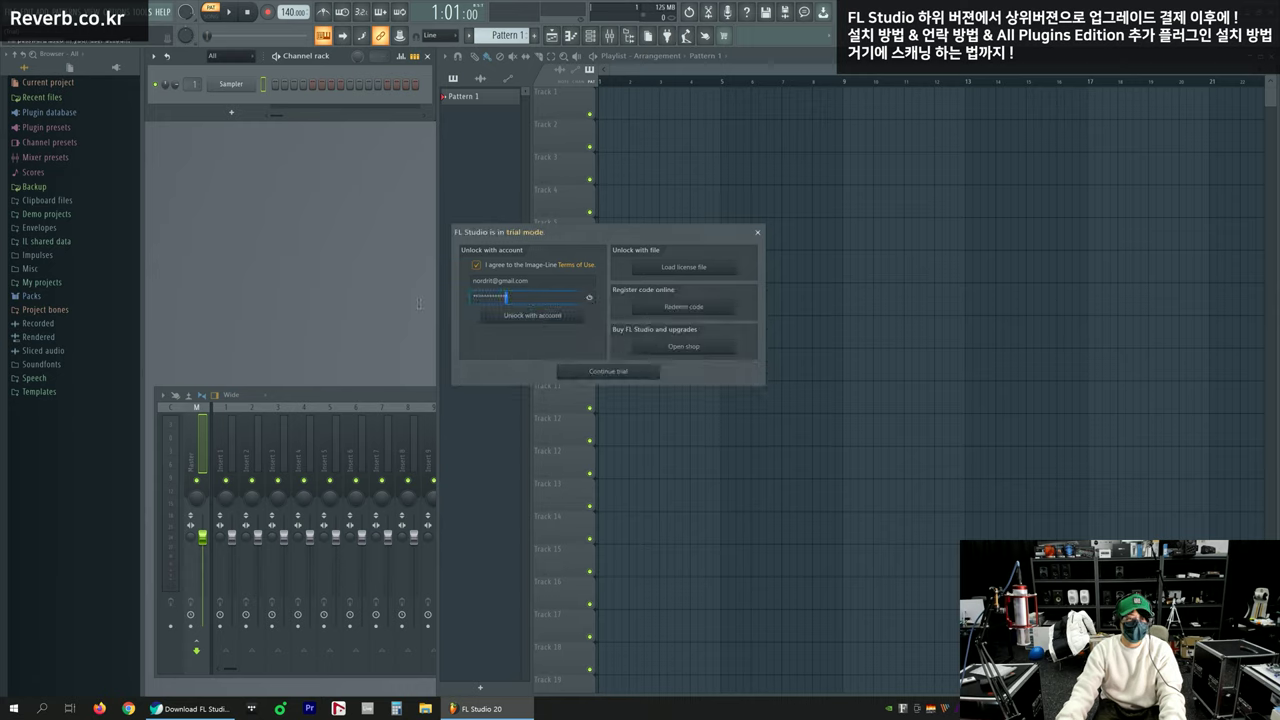
pyautogui.write('•••••••••')
pyautogui.click(516, 320)
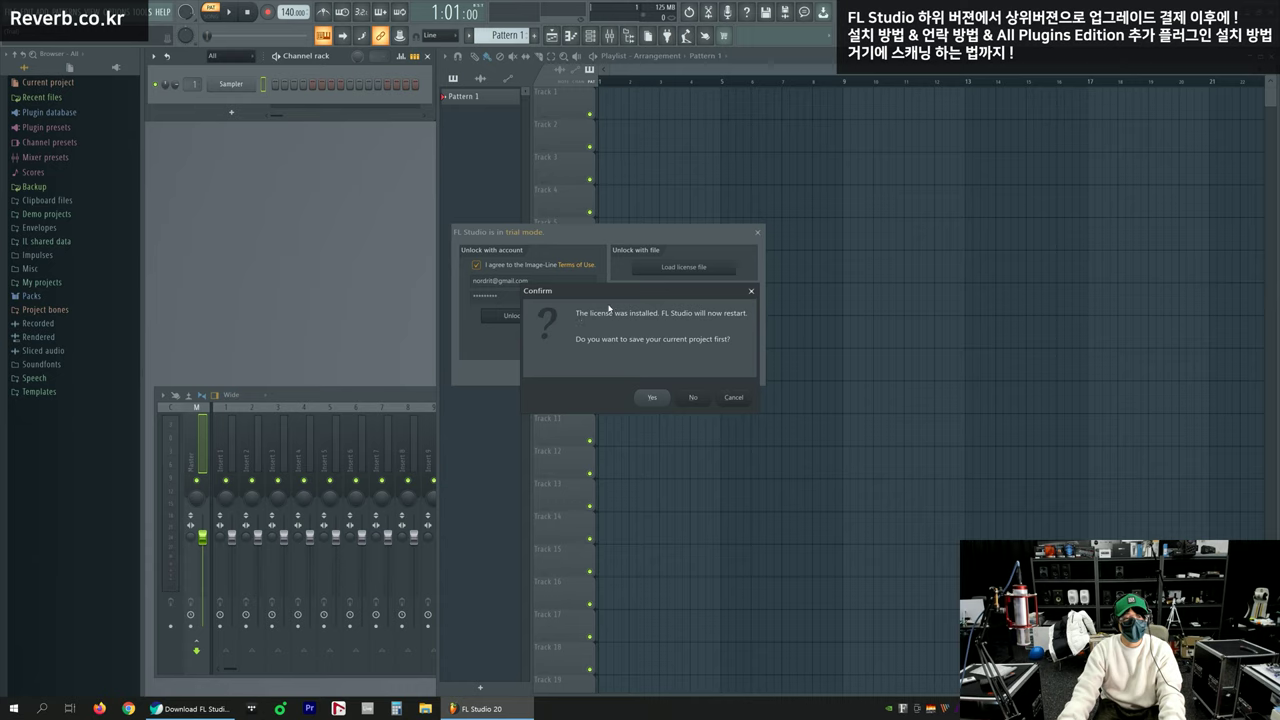
# Accept the restart notice, choosing No so the current project isn't saved
pyautogui.moveTo(623, 292); pyautogui.dragTo(732, 309)
pyautogui.click(721, 312)
pyautogui.click(580, 337)
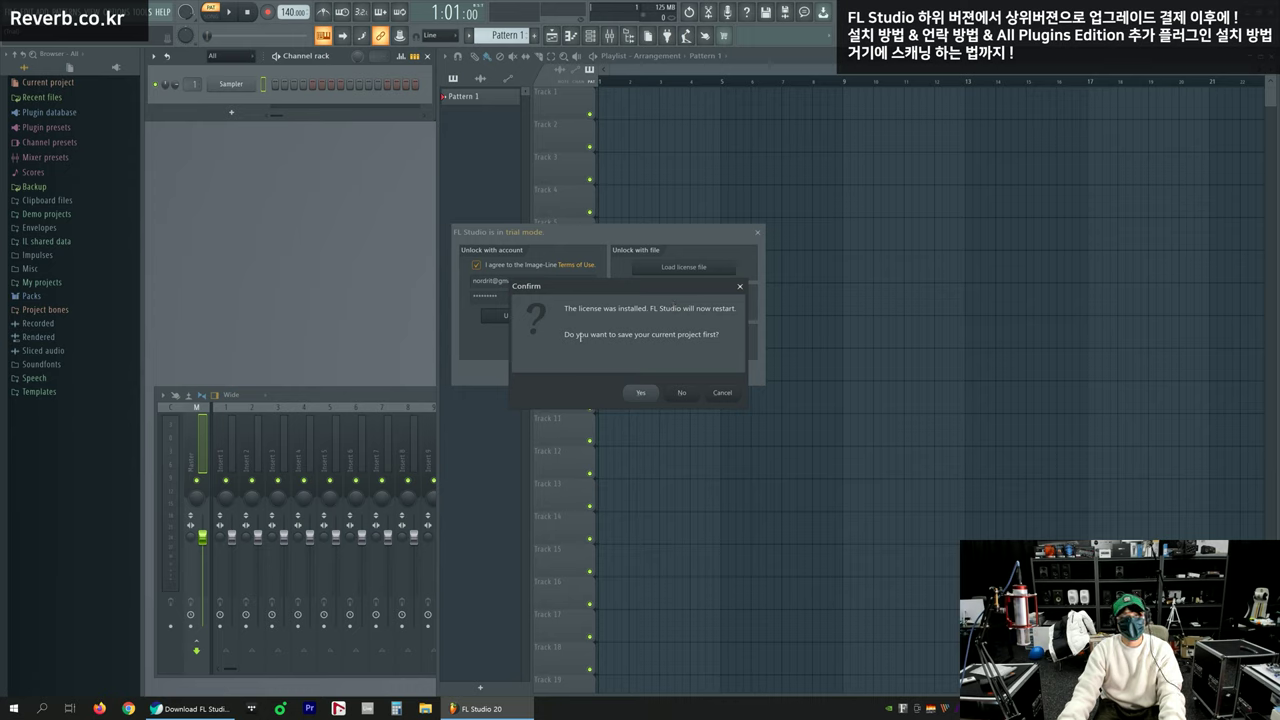
pyautogui.moveTo(619, 336); pyautogui.dragTo(712, 334)
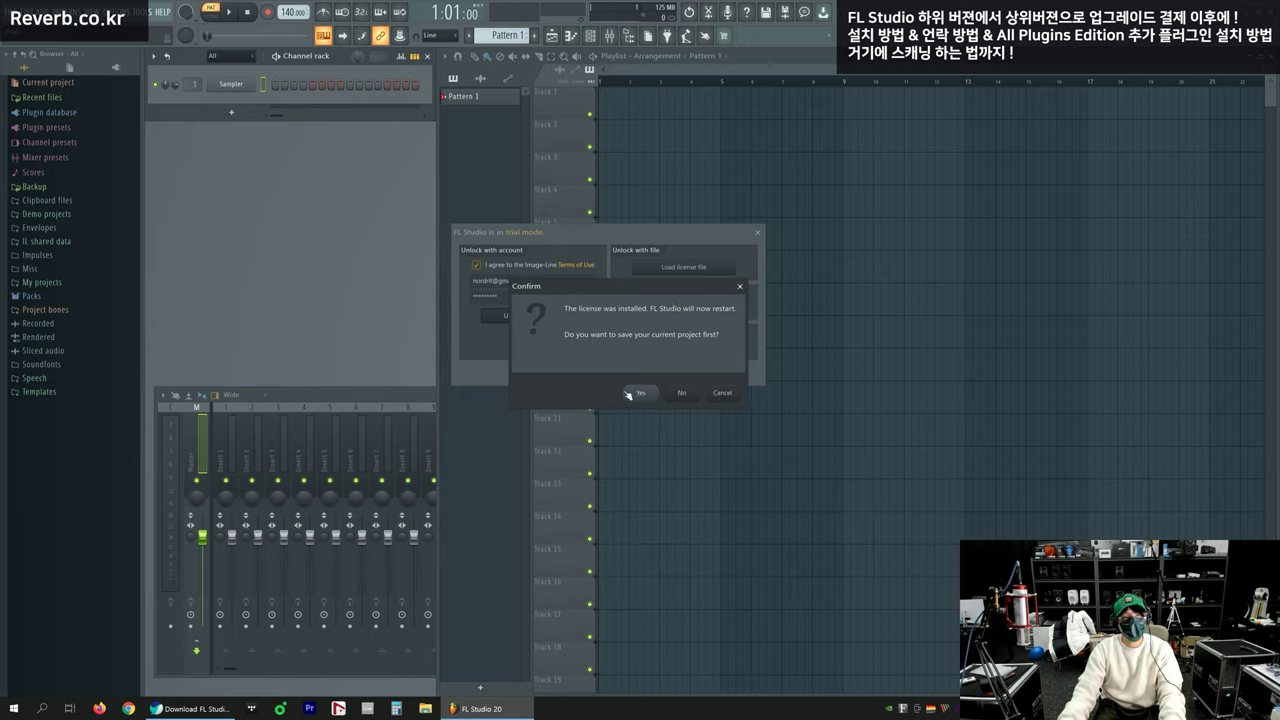
pyautogui.click(684, 392)
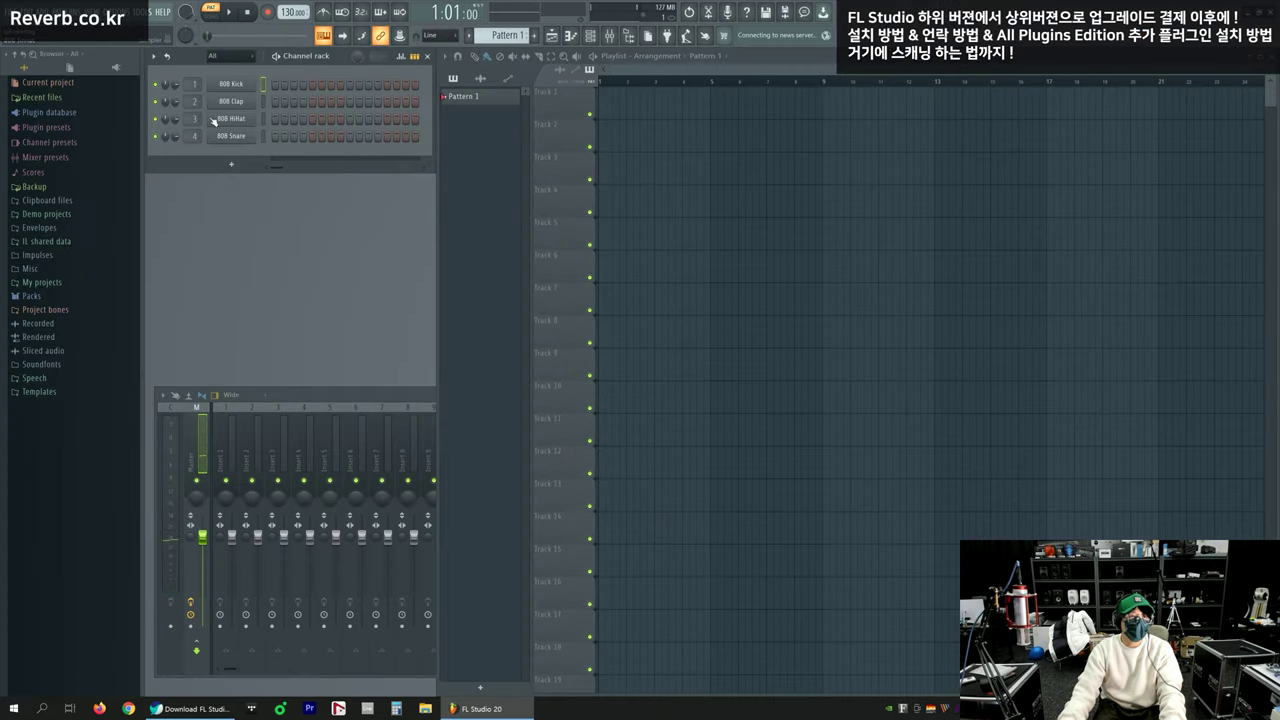
# Check the edition and registration status in HELP > About, then close it
pyautogui.click(168, 15)
pyautogui.click(168, 15)
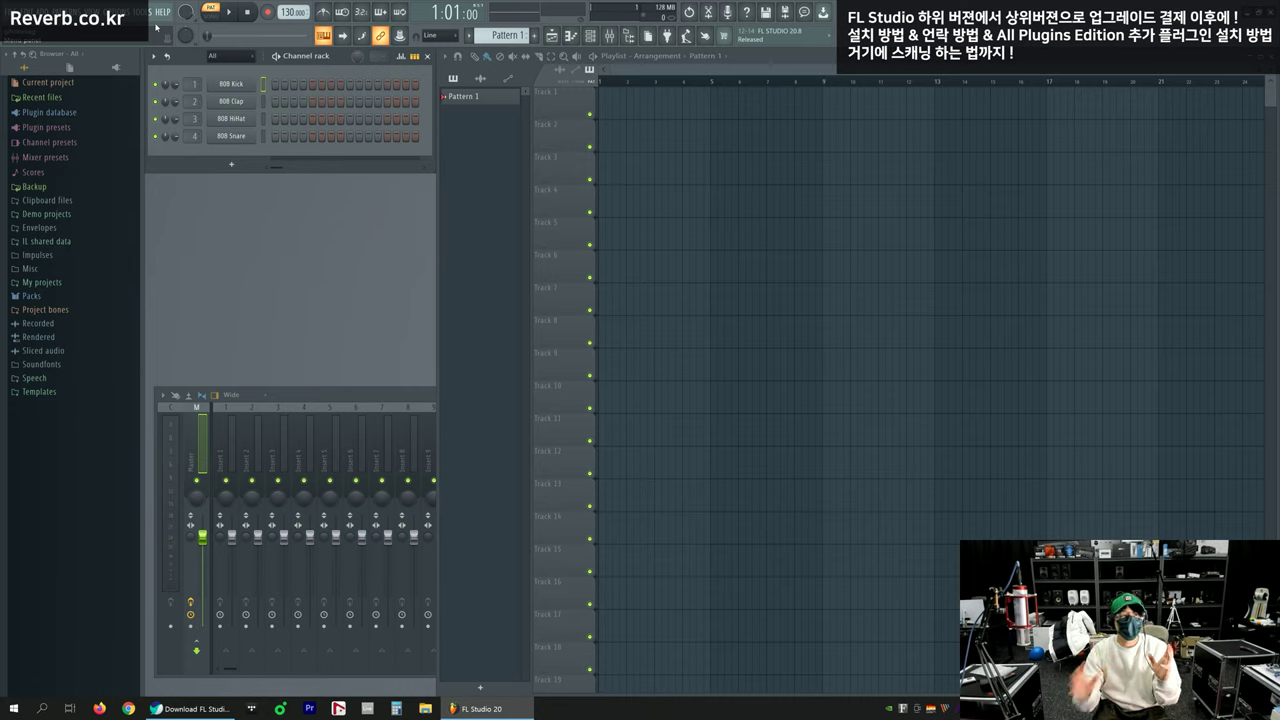
pyautogui.click(170, 13)
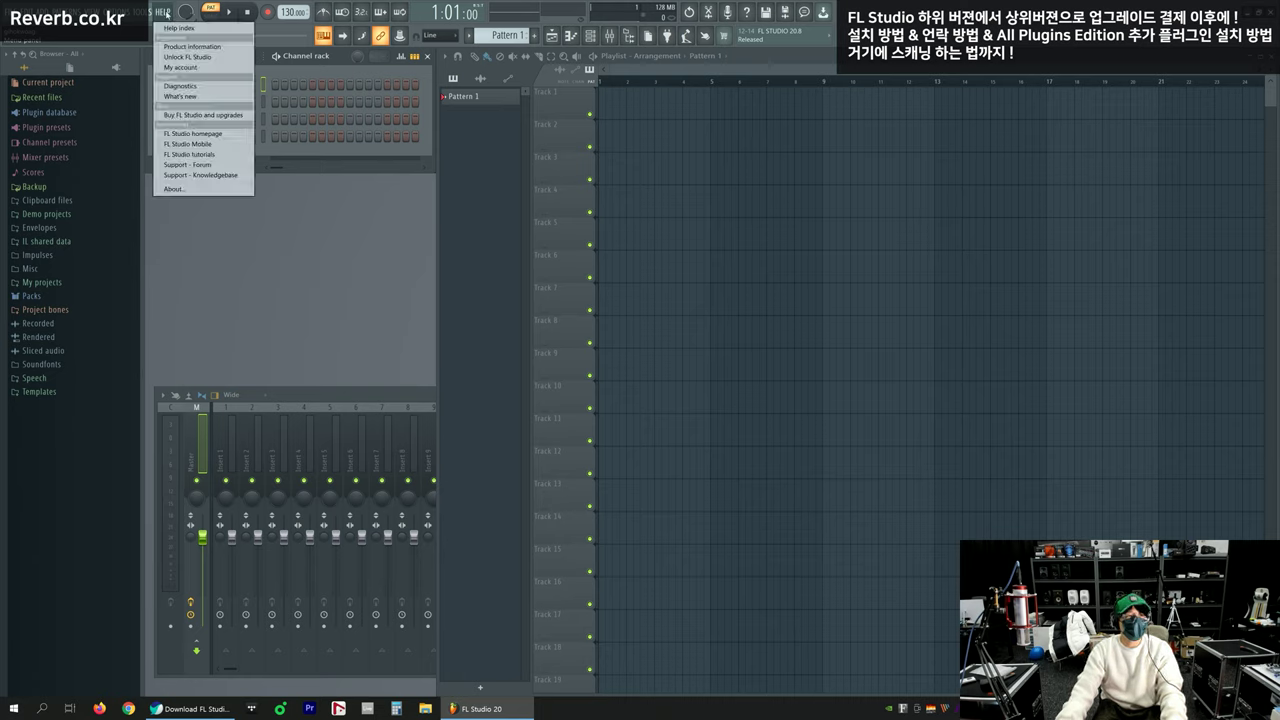
pyautogui.click(192, 192)
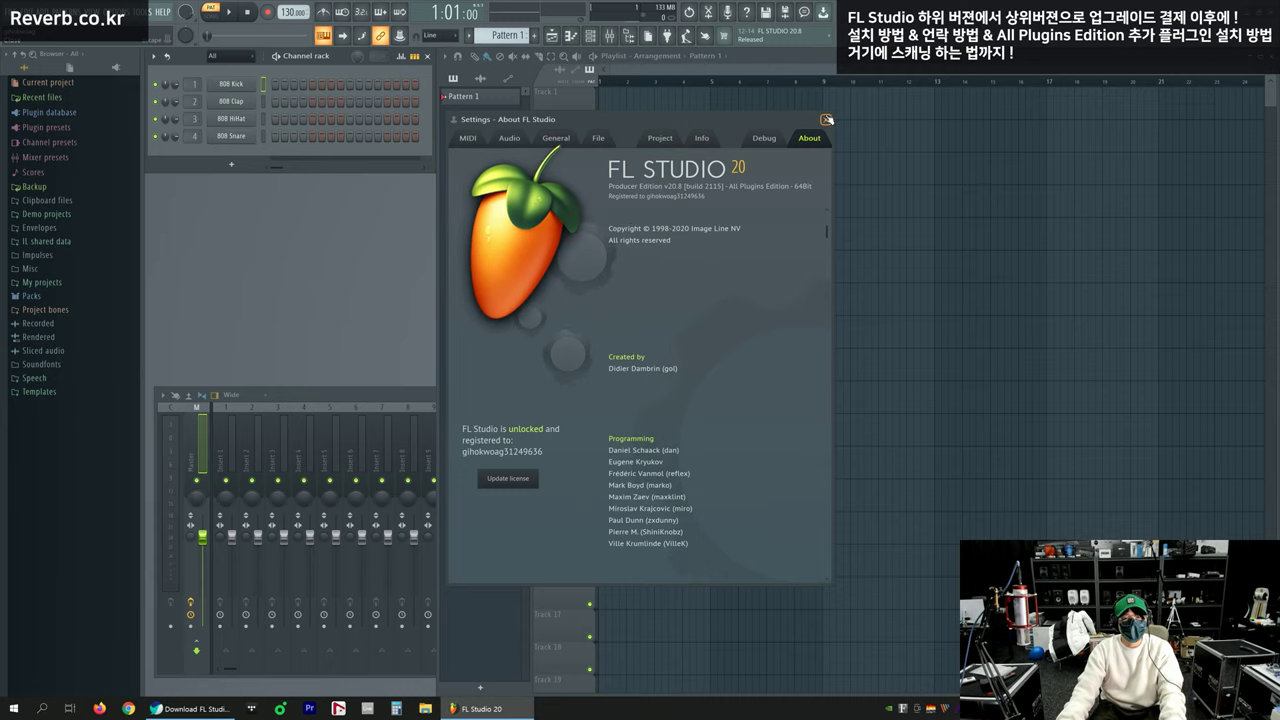
pyautogui.press('Escape')
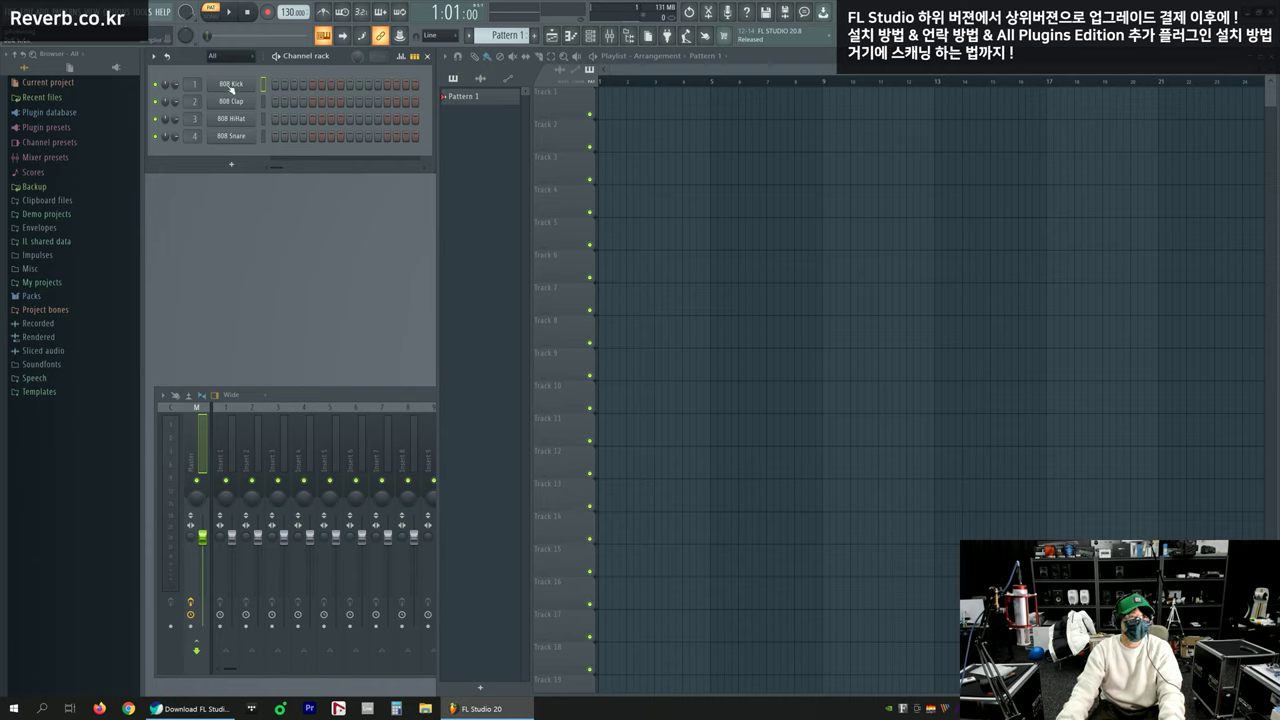
# Preview the 808 Kick channel settings, then return to the browser's download page
pyautogui.click(231, 88)
pyautogui.click(350, 360)
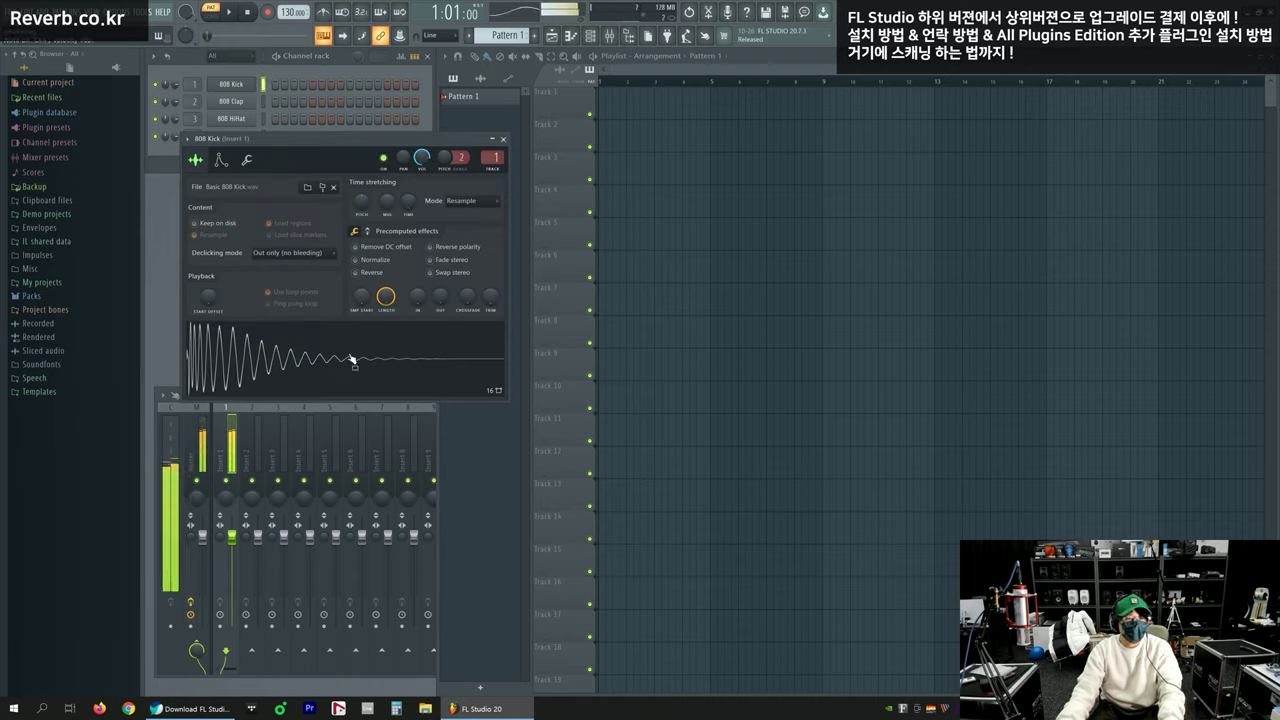
pyautogui.click(503, 139)
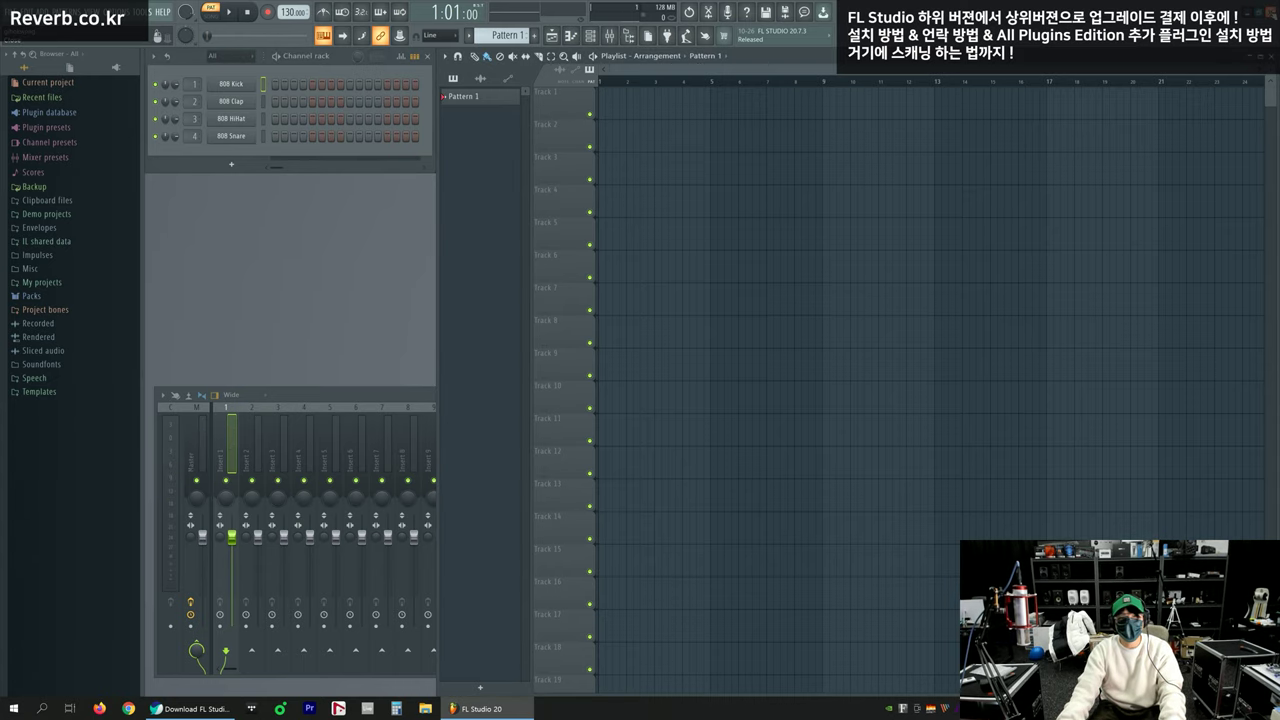
pyautogui.hotkey('alt', 'Tab')
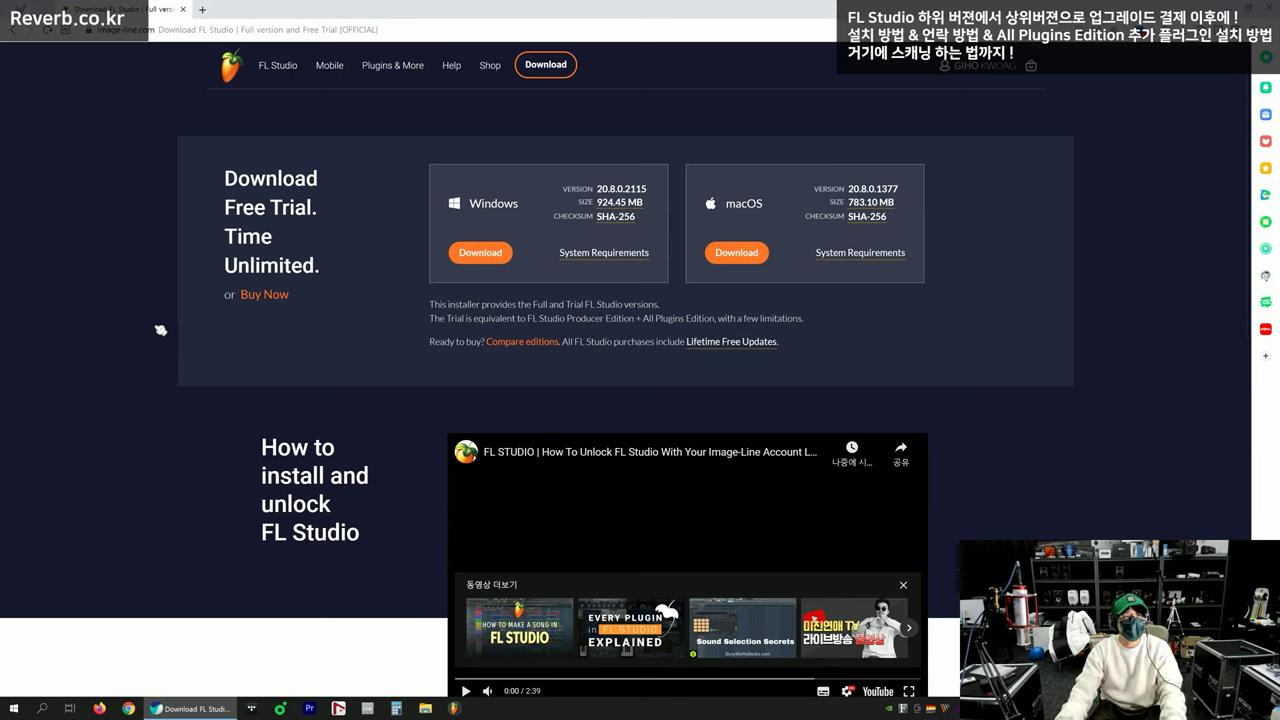
# Open the Plugins & Instruments page and try the Owned and Not Owned filters
pyautogui.moveTo(385, 77)
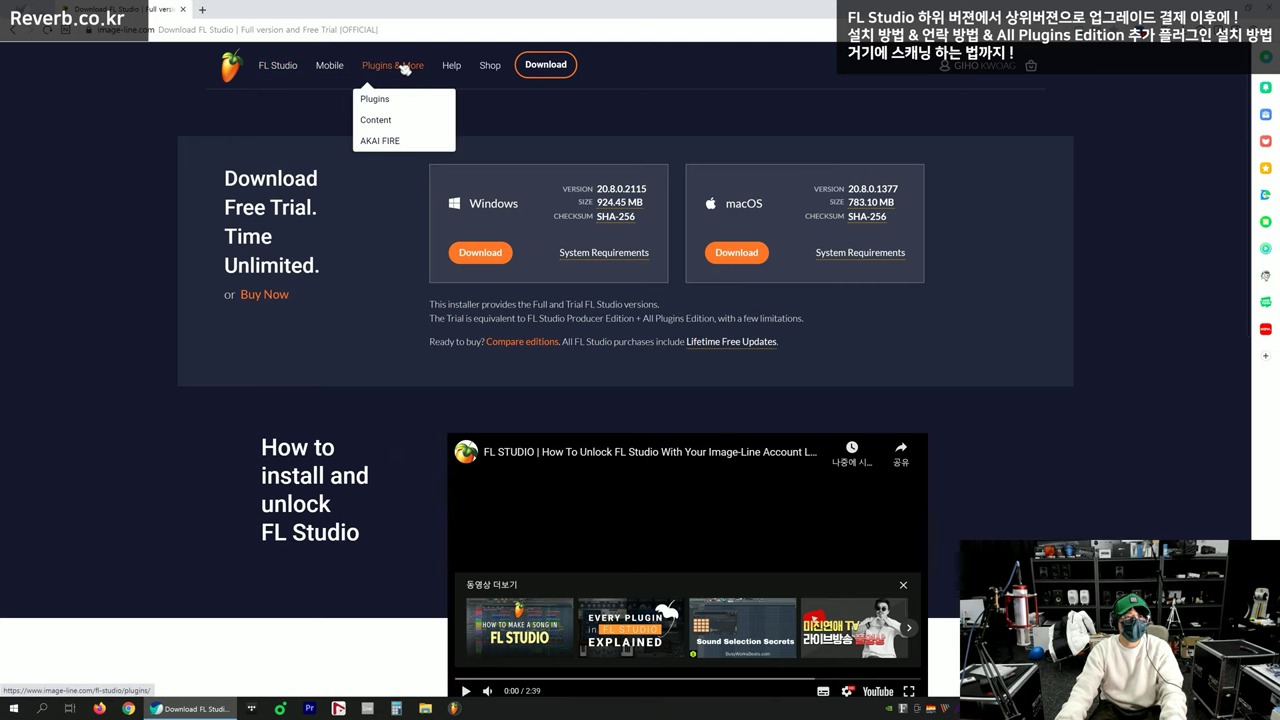
pyautogui.click(405, 68)
pyautogui.scroll(-1, 171, 425)
pyautogui.scroll(2, 202, 336)
pyautogui.scroll(-2, 202, 336)
pyautogui.scroll(1, 202, 338)
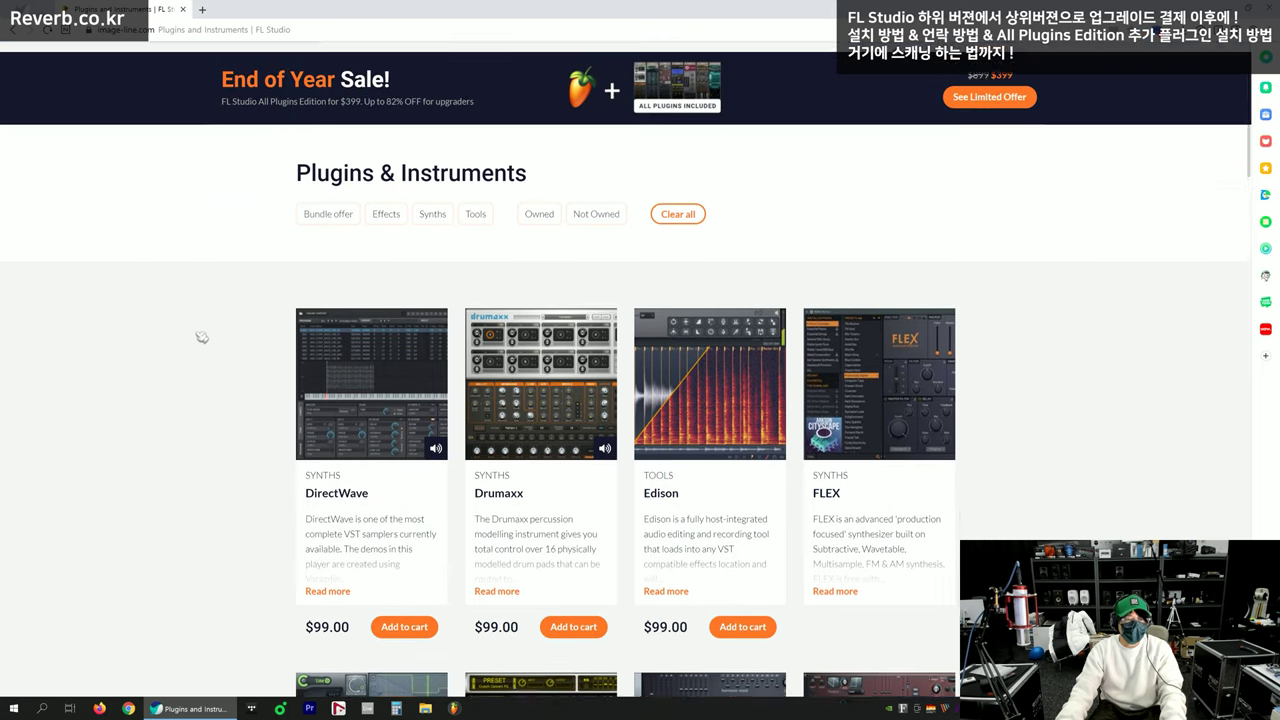
pyautogui.scroll(1, 202, 338)
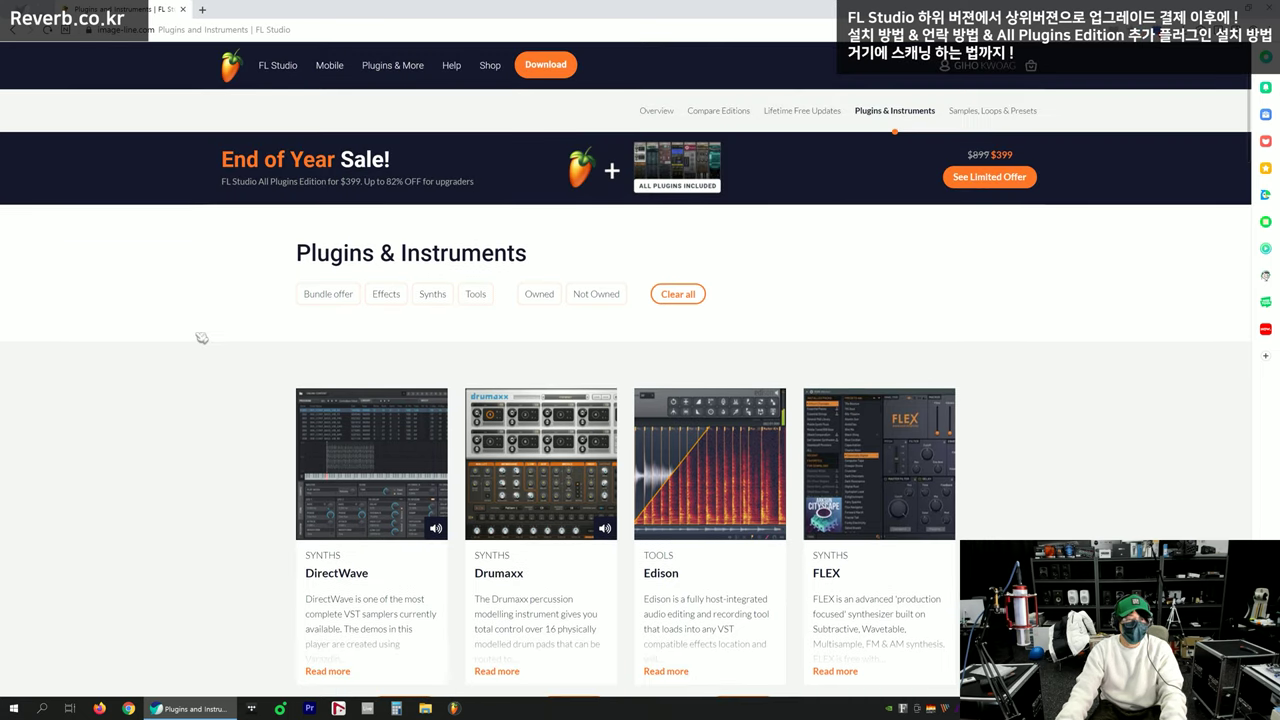
pyautogui.click(532, 296)
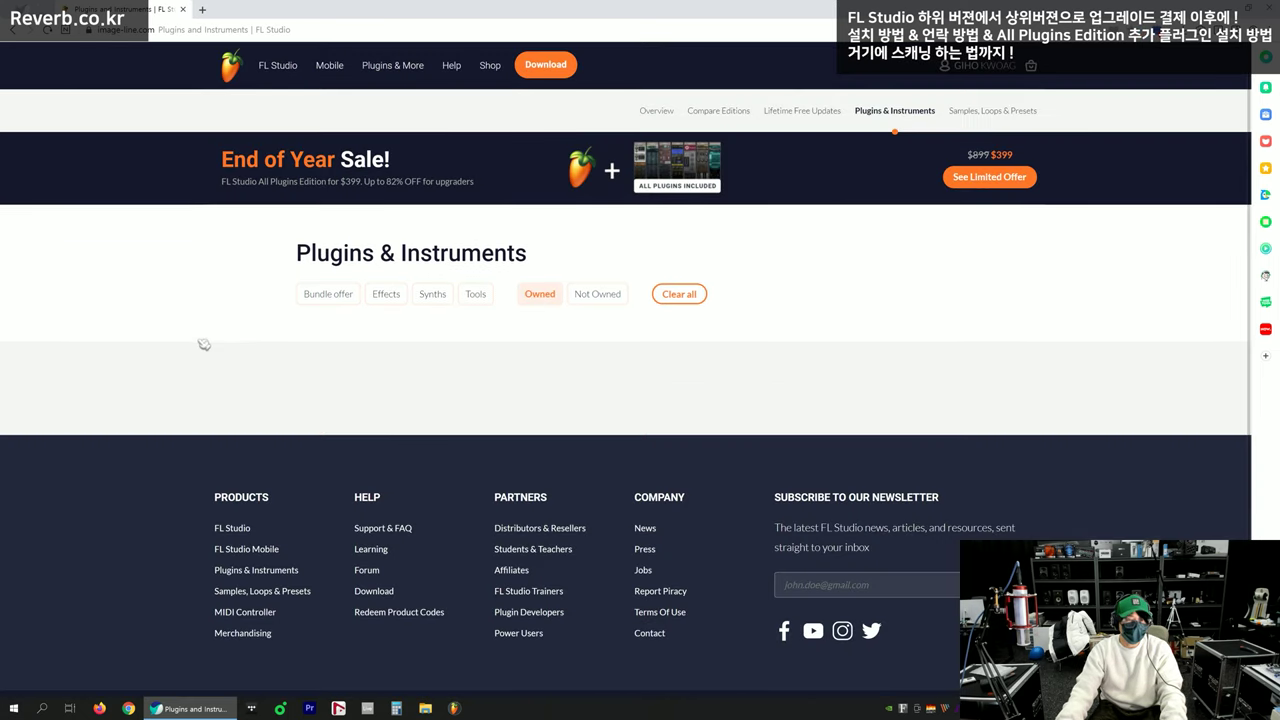
pyautogui.click(597, 294)
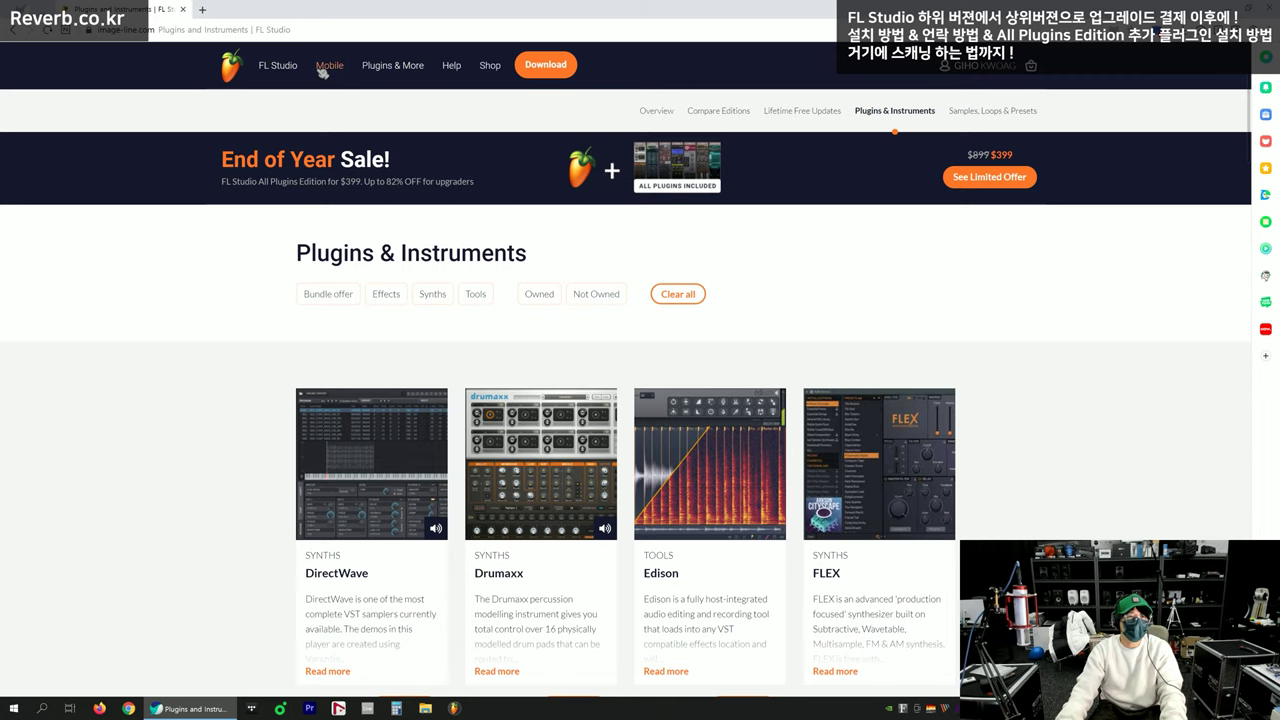
# Return via FL Studio Overview to the catalogue, view DirectWave's page, then go back
pyautogui.click(280, 66)
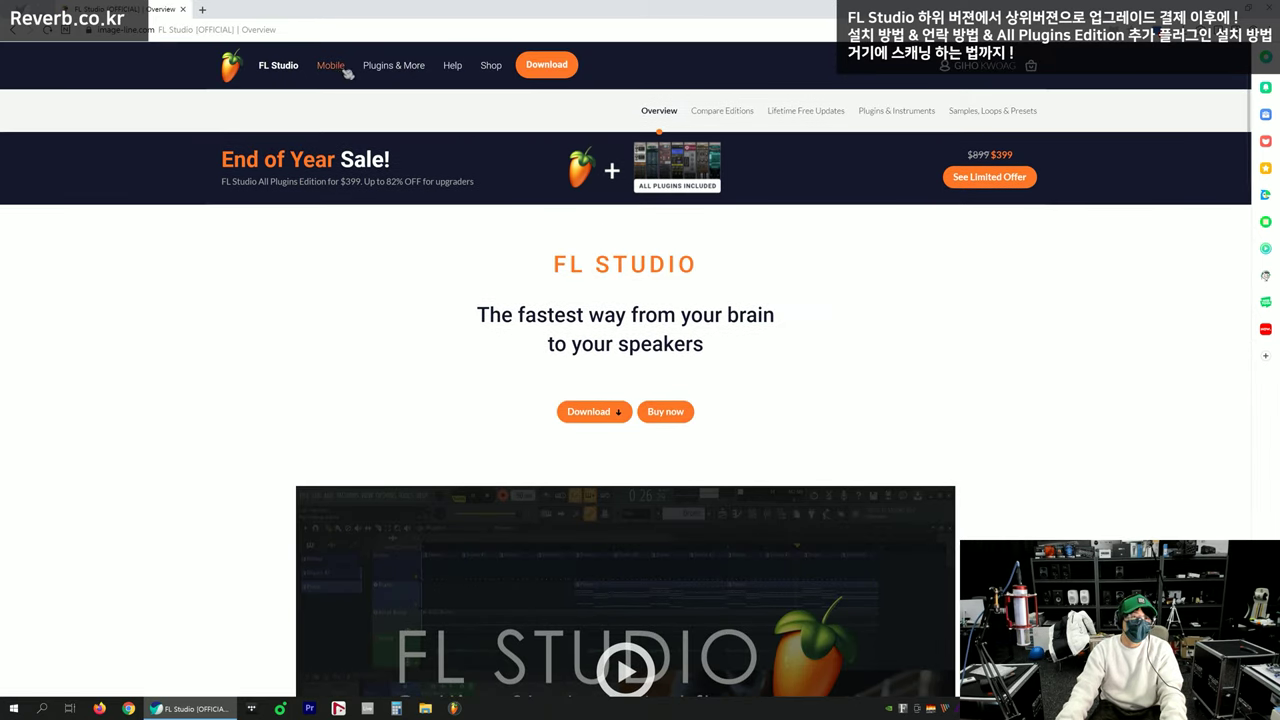
pyautogui.moveTo(393, 65)
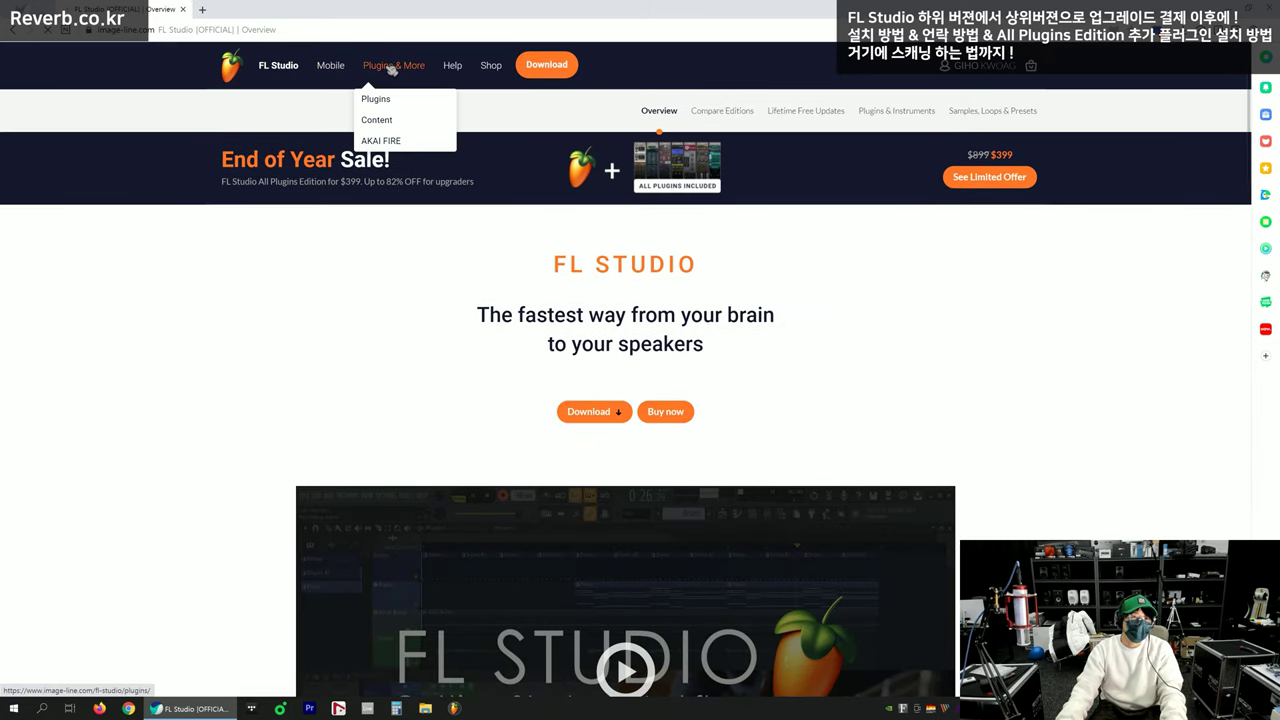
pyautogui.click(383, 96)
pyautogui.scroll(-3, 203, 249)
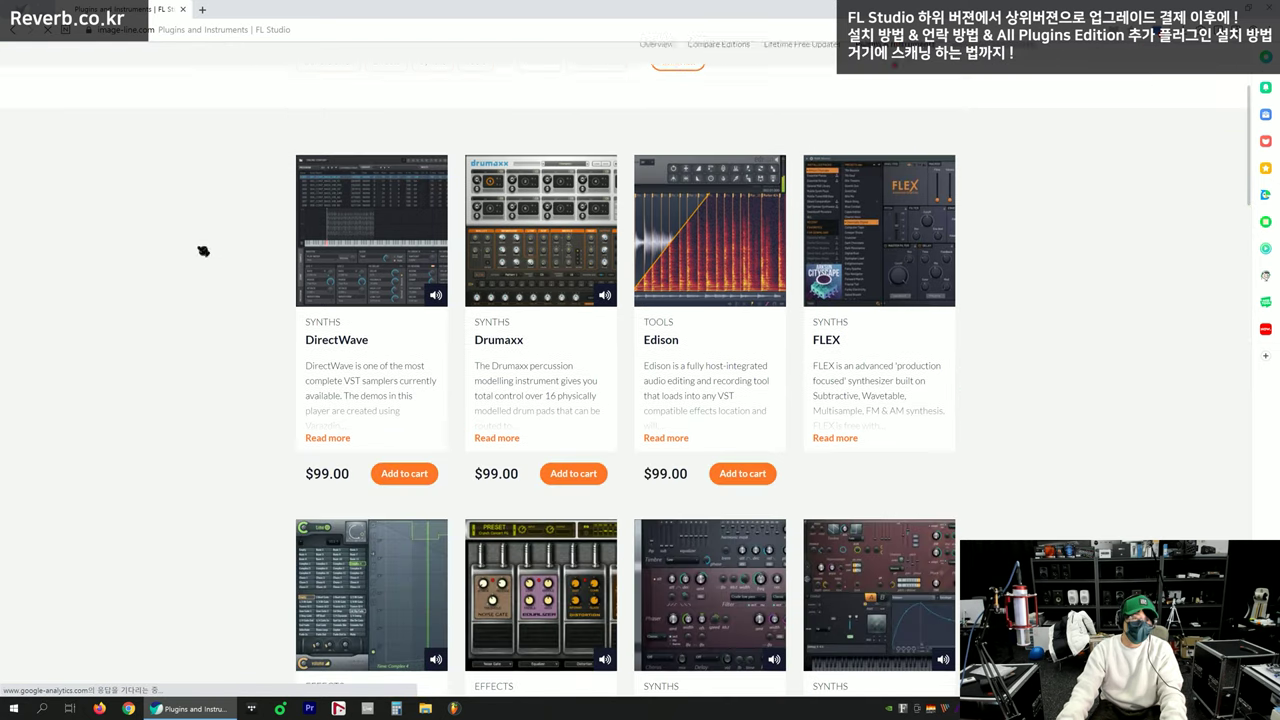
pyautogui.scroll(-2, 271, 369)
pyautogui.click(338, 283)
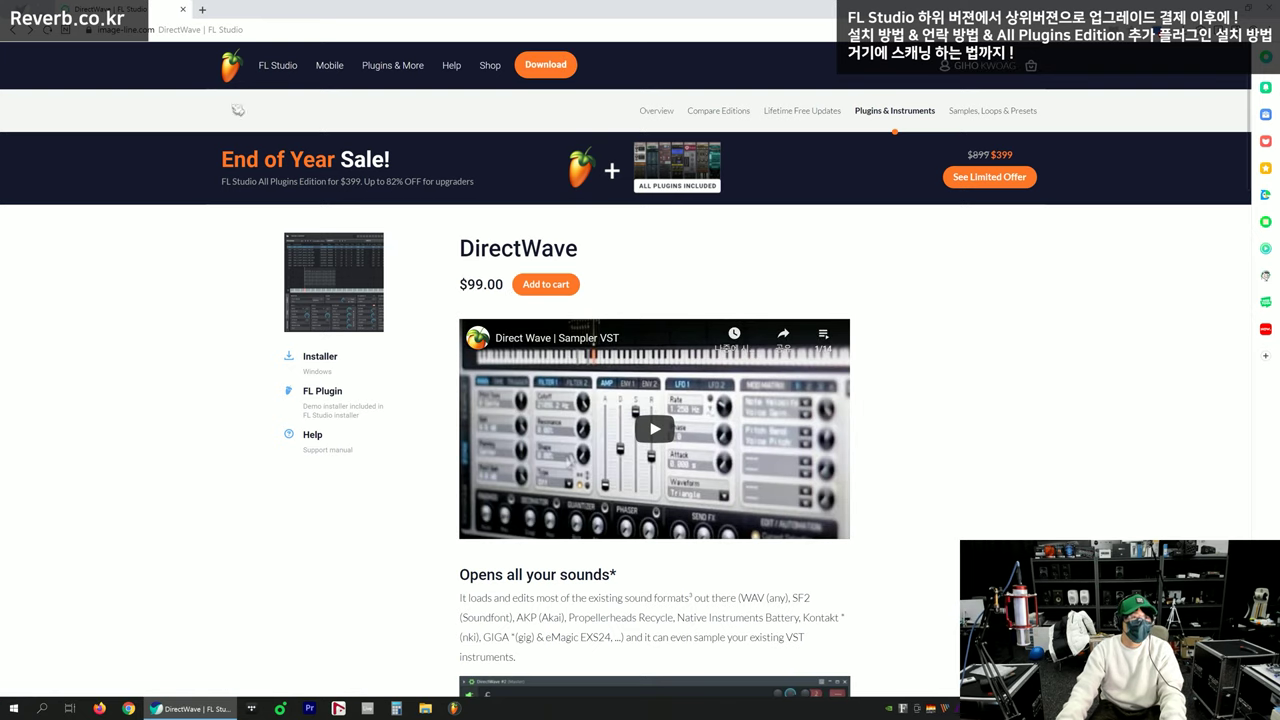
pyautogui.click(15, 31)
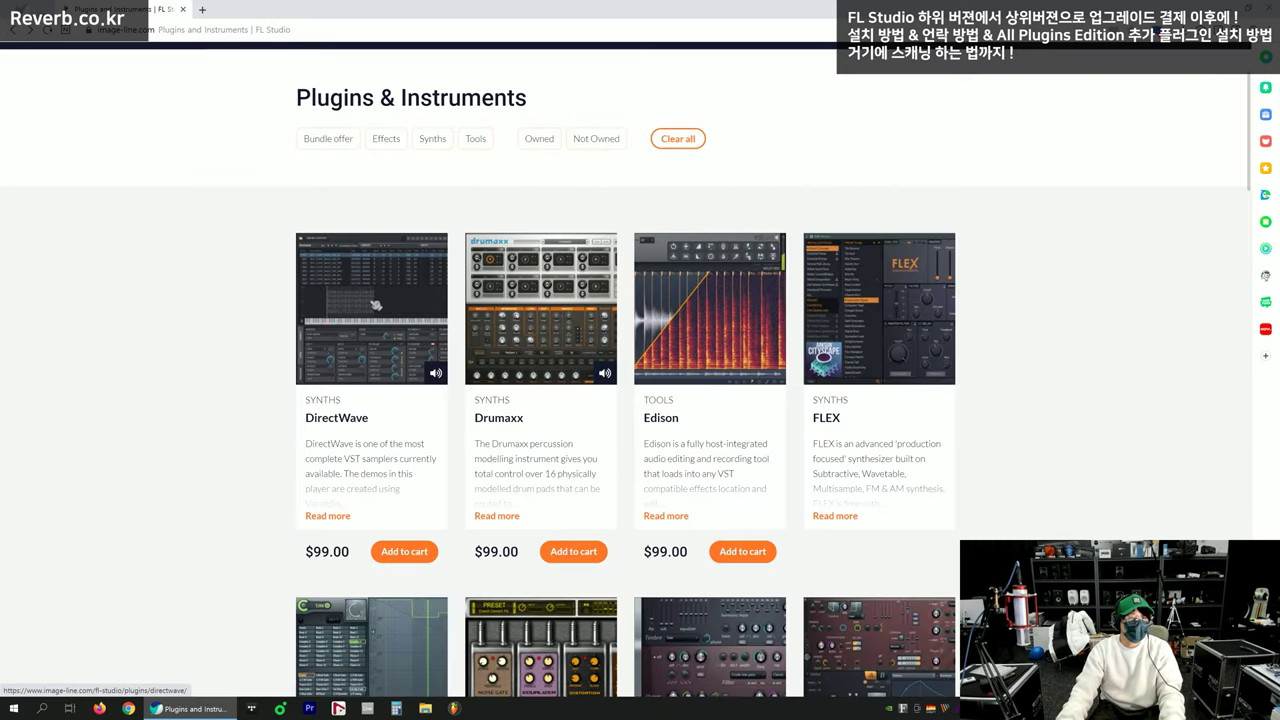
# Open the upper plugin cards, from DirectWave through the Gross Beat rows, each in a new tab
pyautogui.middleClick(540, 293)
pyautogui.middleClick(897, 278)
pyautogui.scroll(-3, 880, 320)
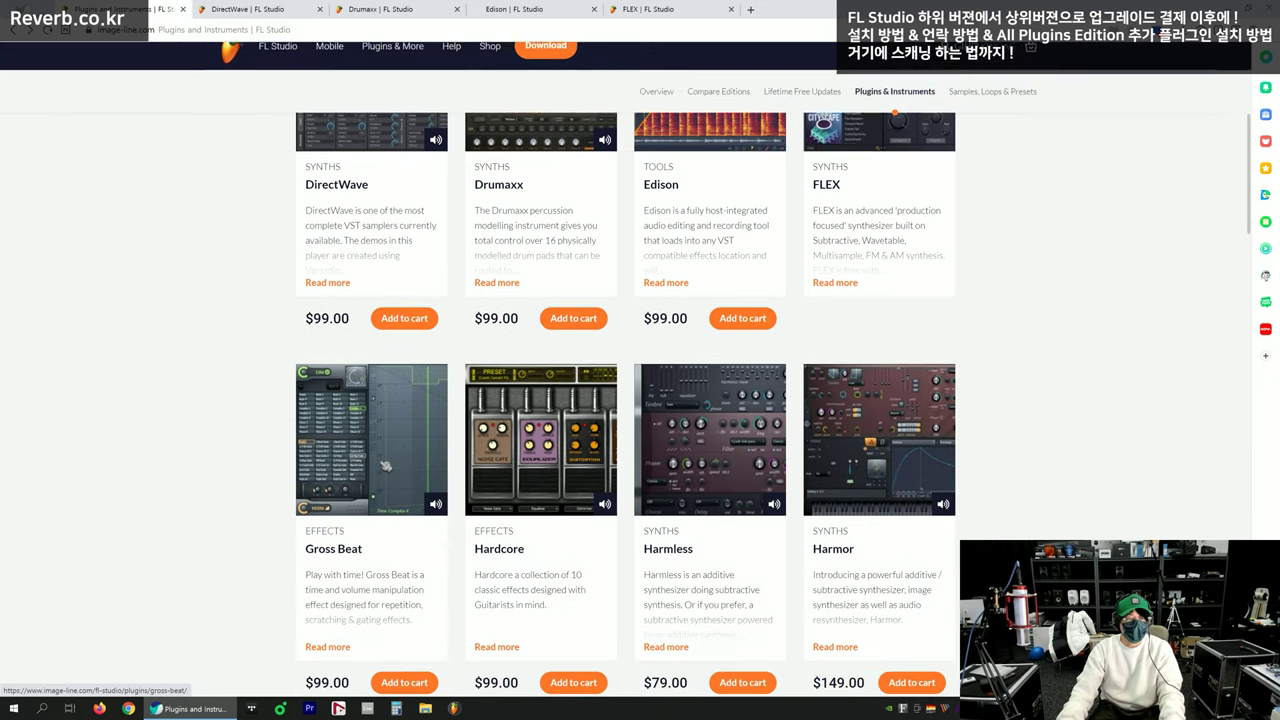
pyautogui.middleClick(380, 445)
pyautogui.middleClick(893, 413)
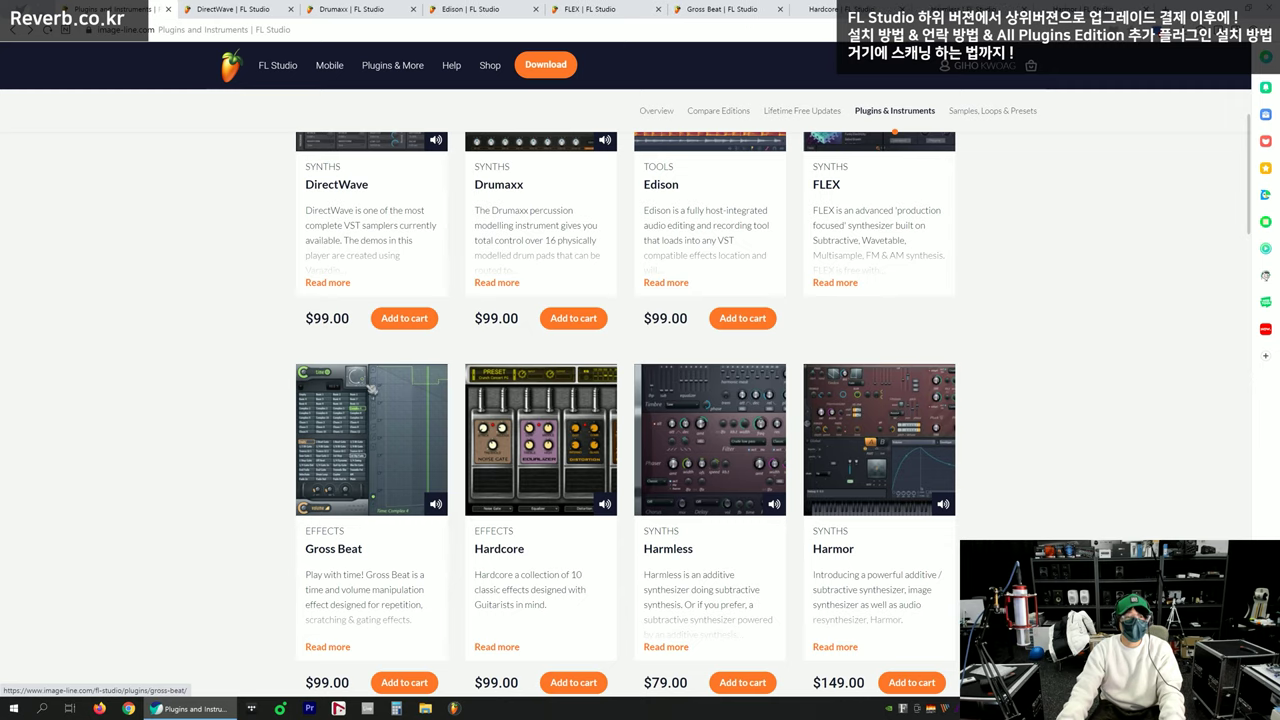
pyautogui.scroll(-5, 640, 420)
pyautogui.middleClick(394, 450)
pyautogui.middleClick(553, 430)
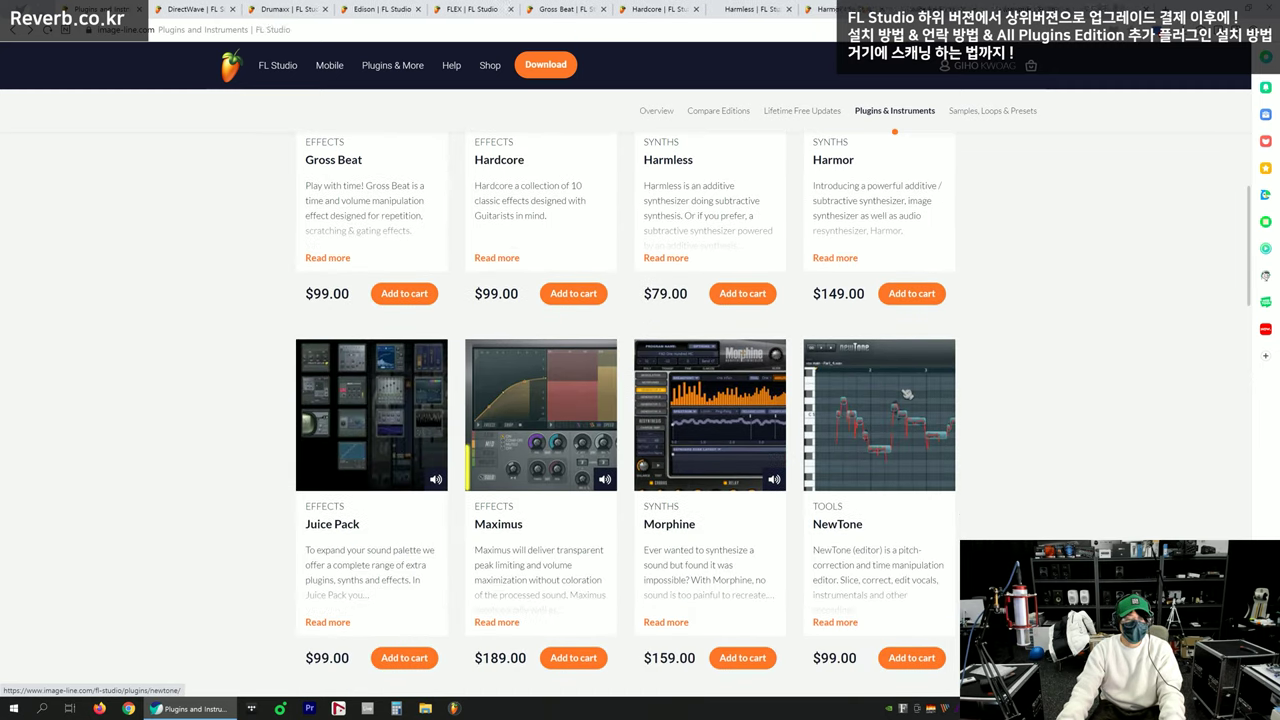
pyautogui.scroll(-3, 335, 384)
pyautogui.middleClick(365, 492)
pyautogui.middleClick(535, 470)
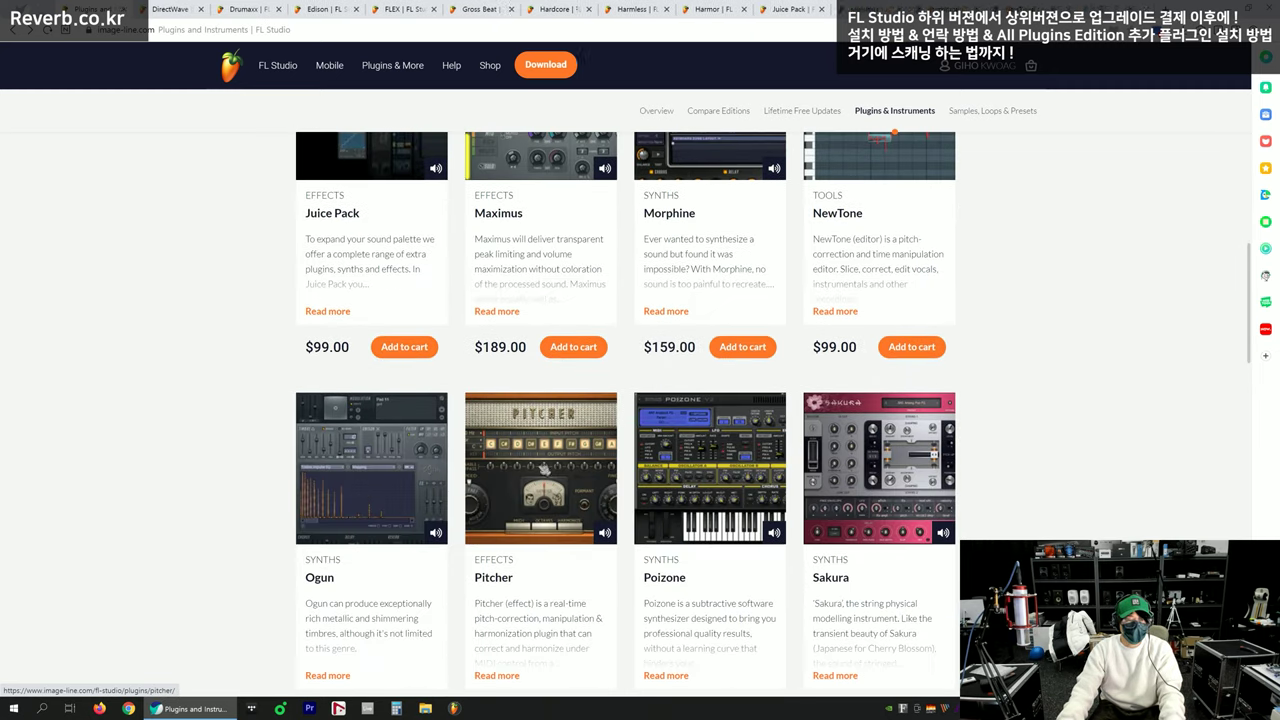
pyautogui.middleClick(700, 455)
pyautogui.middleClick(868, 440)
# Open the remaining plugin and bundle pages in new tabs, then view the DirectWave tab
pyautogui.scroll(-4, 540, 412)
pyautogui.scroll(-2, 434, 406)
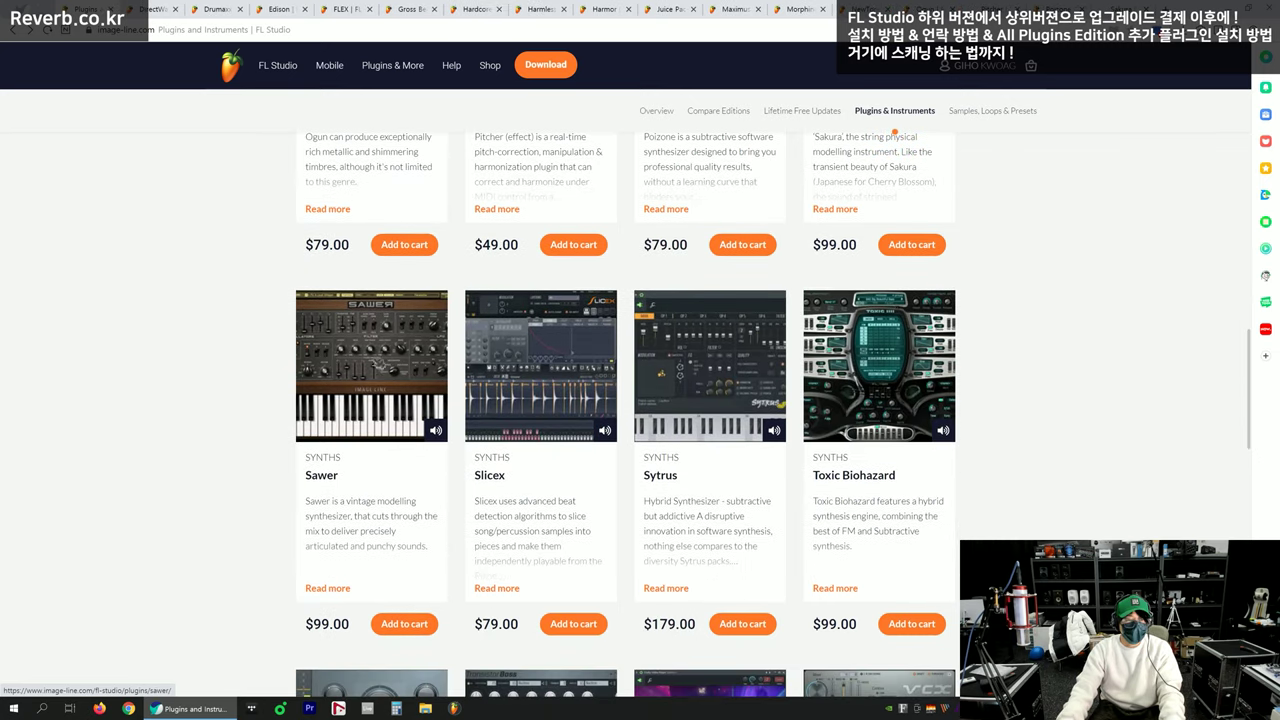
pyautogui.scroll(-5, 540, 420)
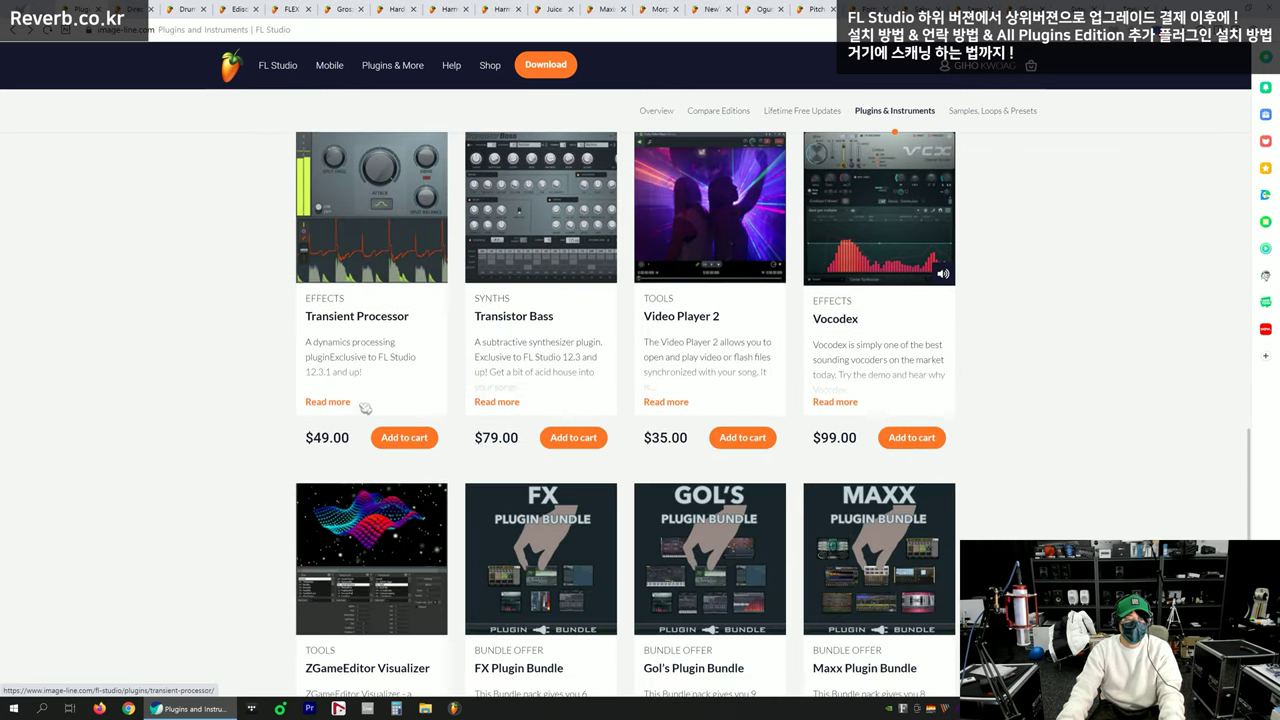
pyautogui.middleClick(893, 191)
pyautogui.middleClick(388, 543)
pyautogui.middleClick(560, 530)
pyautogui.middleClick(740, 523)
pyautogui.middleClick(872, 515)
pyautogui.scroll(-5, 430, 445)
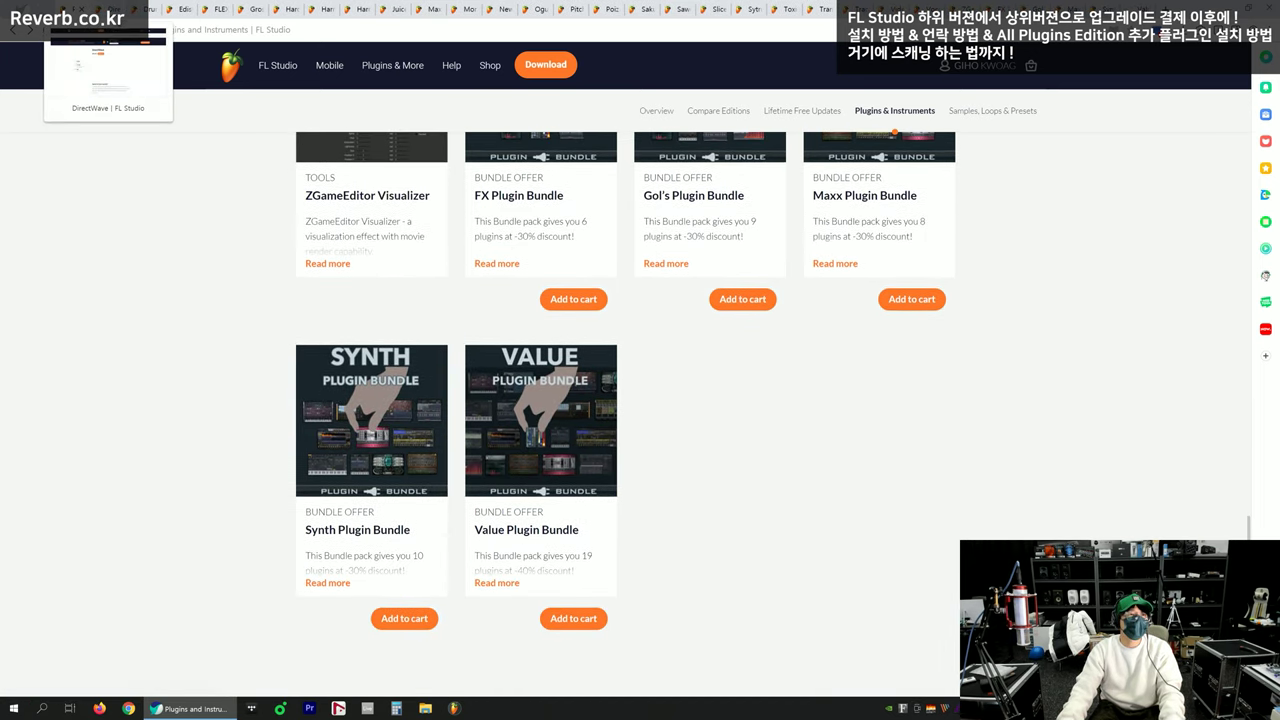
pyautogui.click(125, 9)
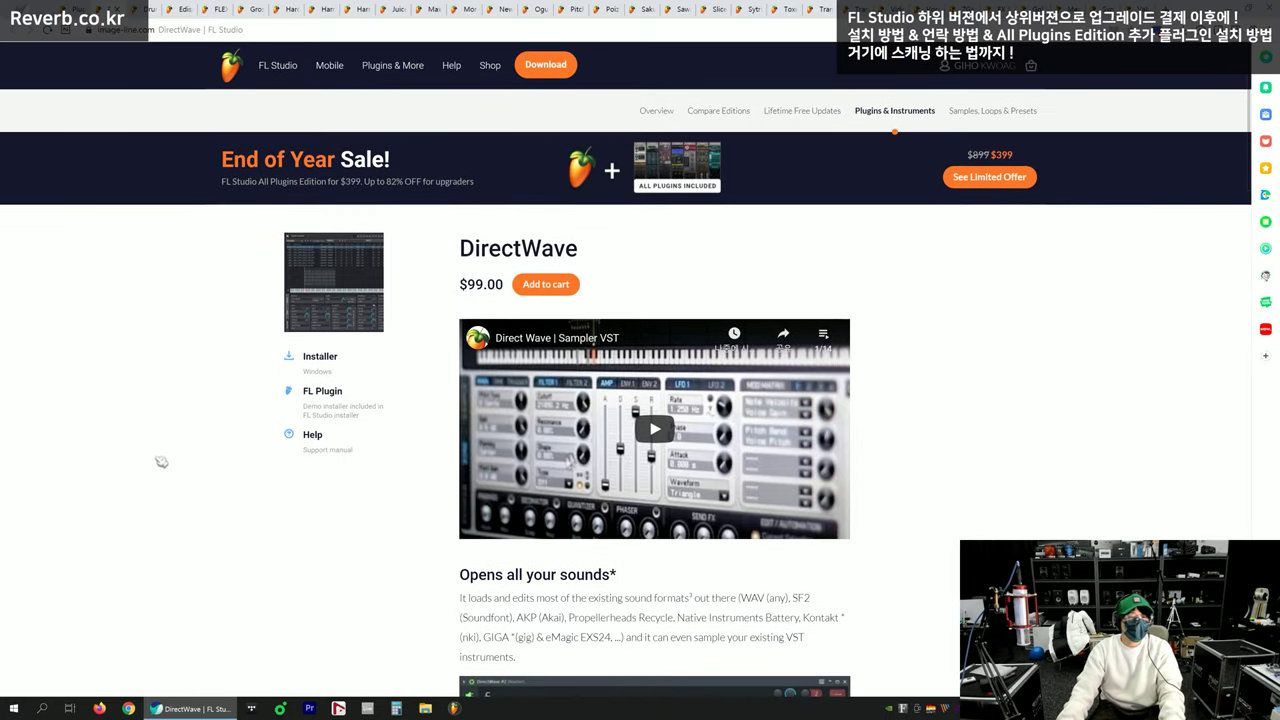
# Save the DirectWave, Drumaxx and Edison Windows installers from their product tabs
pyautogui.doubleClick(343, 358)
pyautogui.click(343, 358)
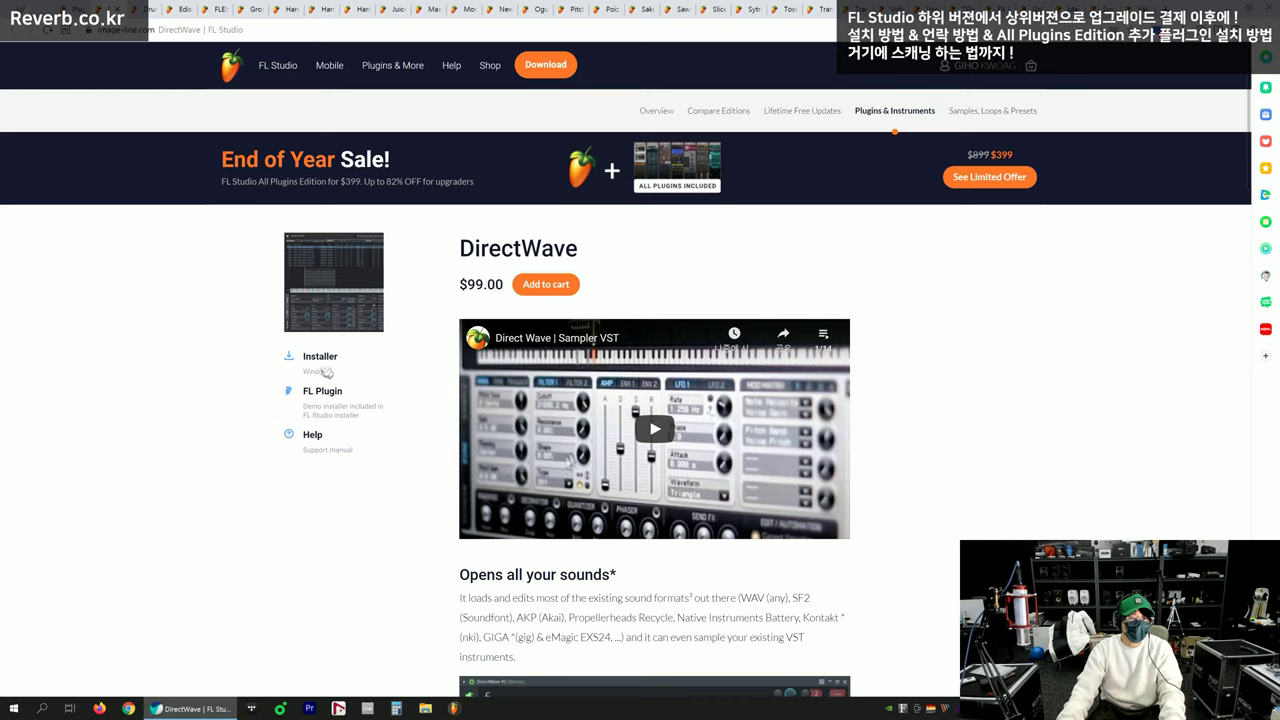
pyautogui.click(325, 373)
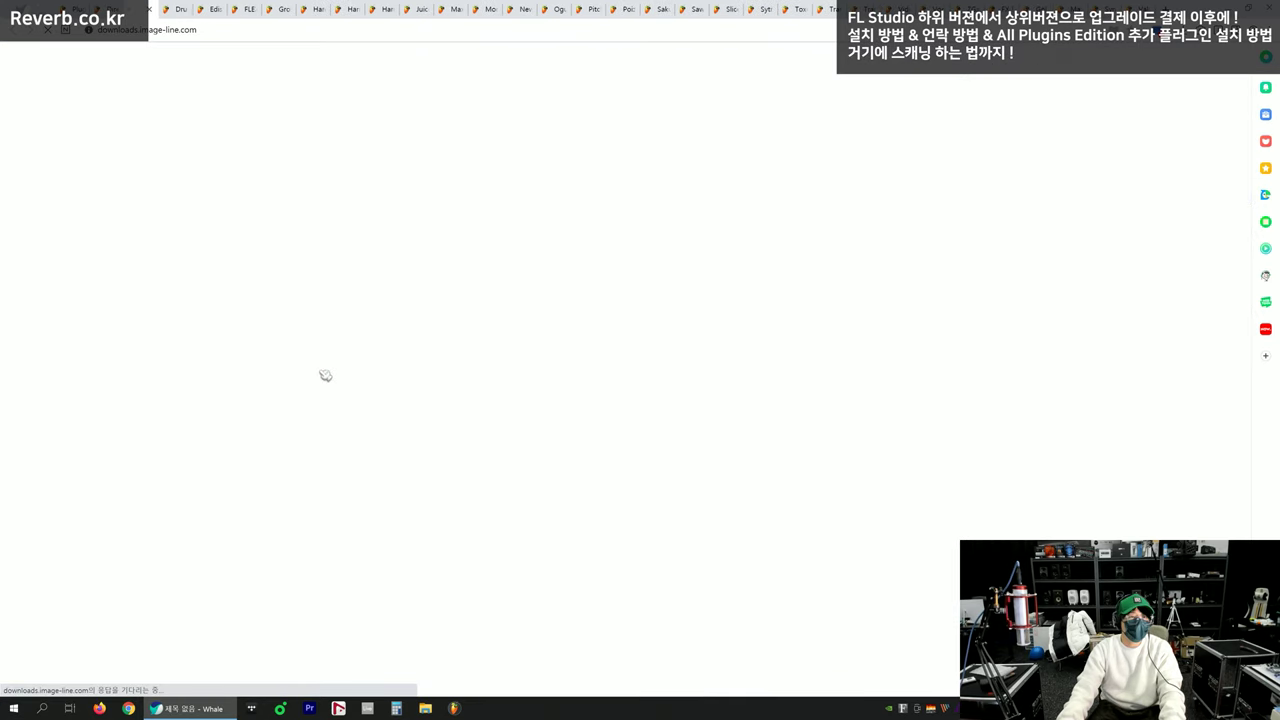
pyautogui.click(752, 168)
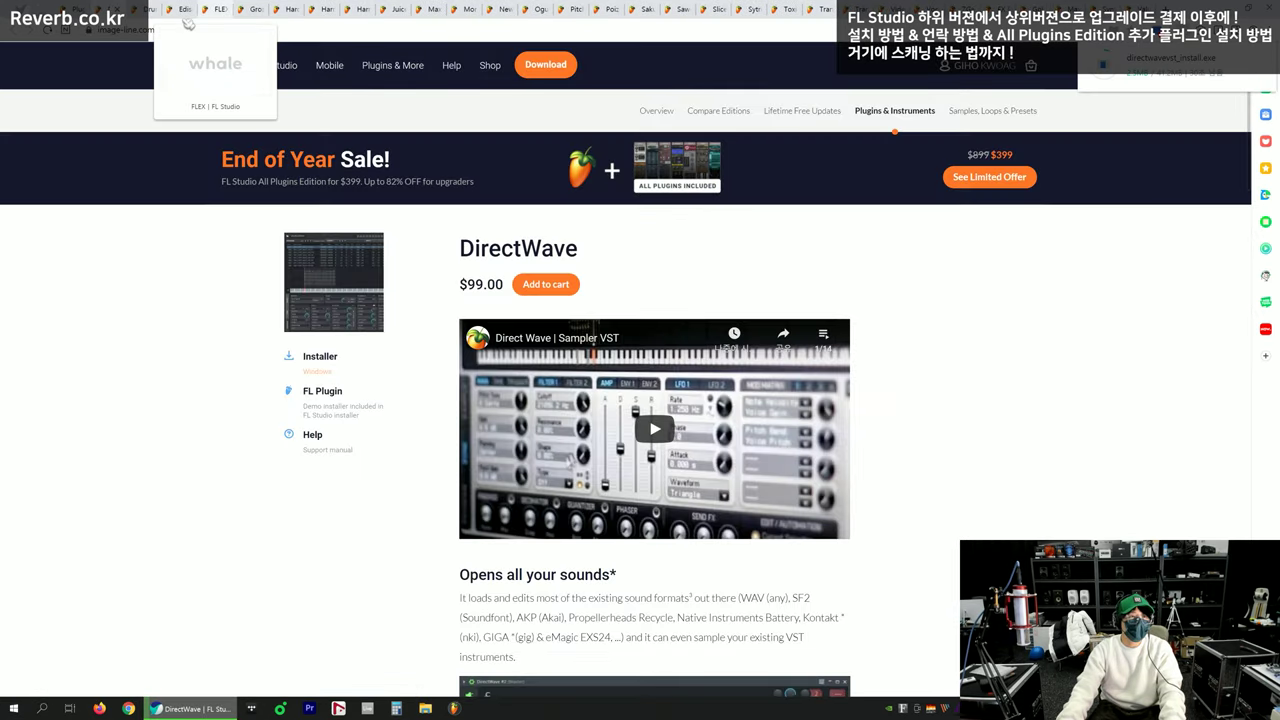
pyautogui.click(145, 17)
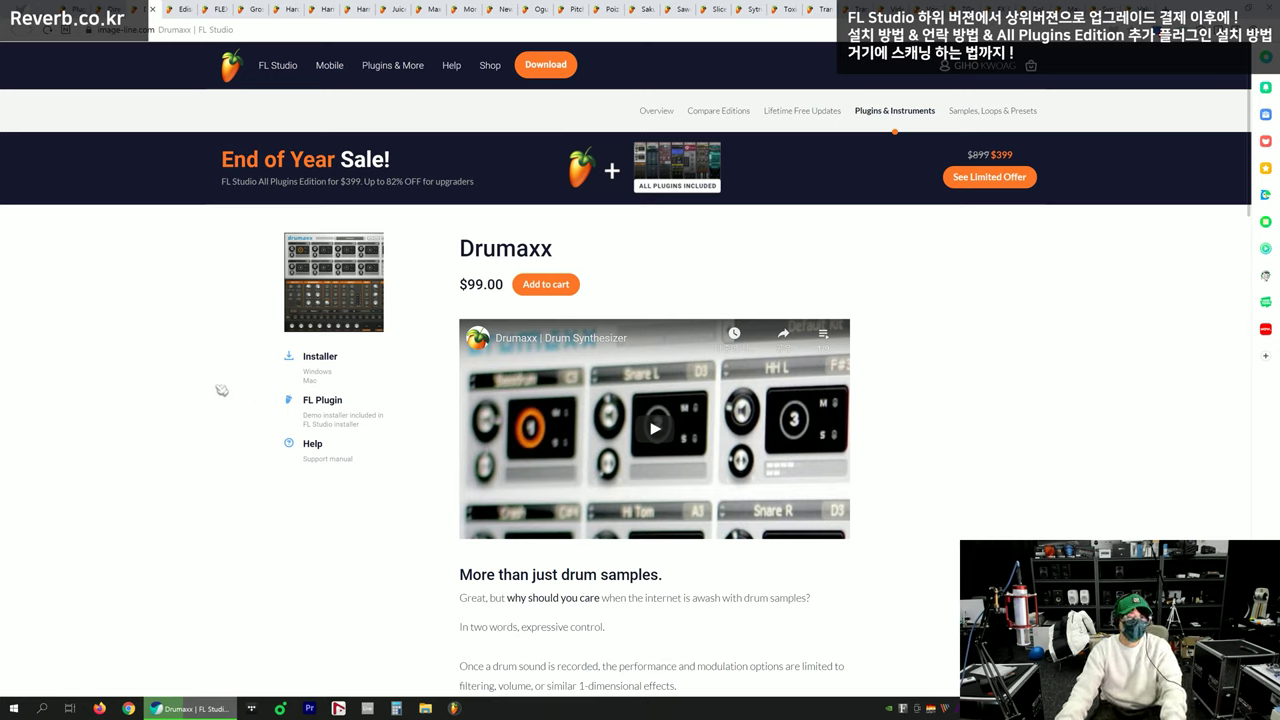
pyautogui.click(325, 372)
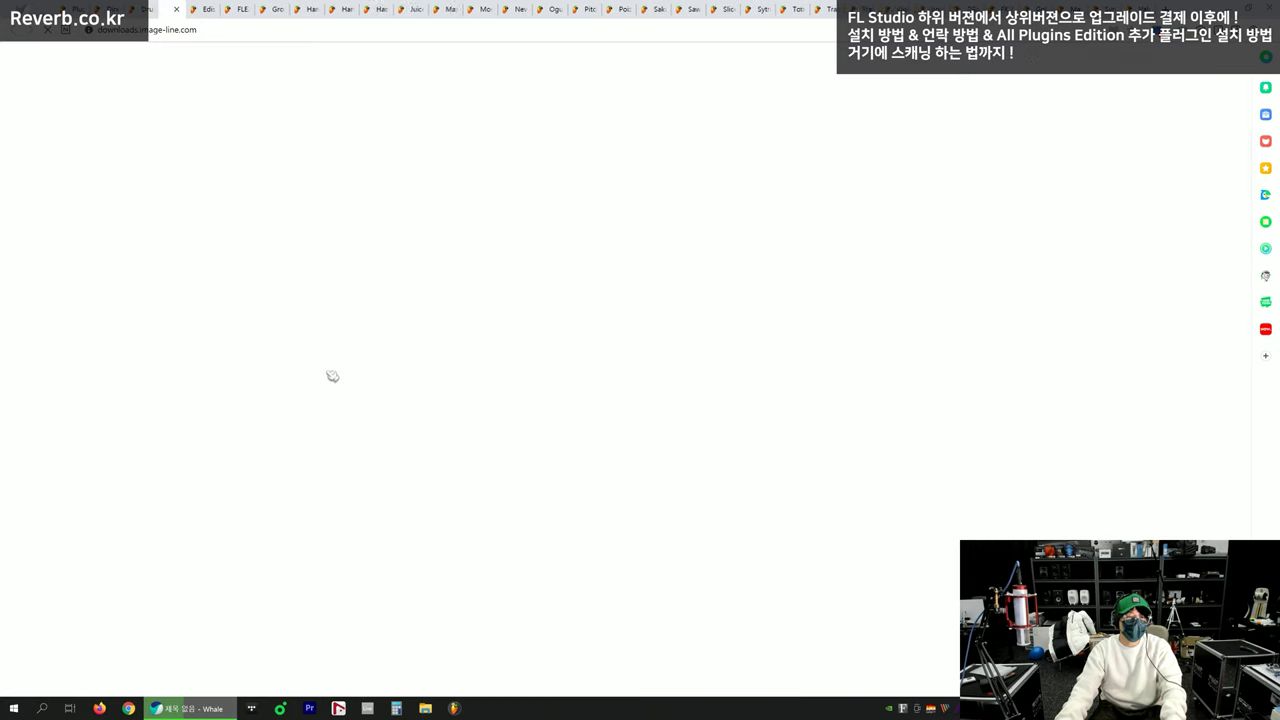
pyautogui.click(741, 166)
pyautogui.click(176, 11)
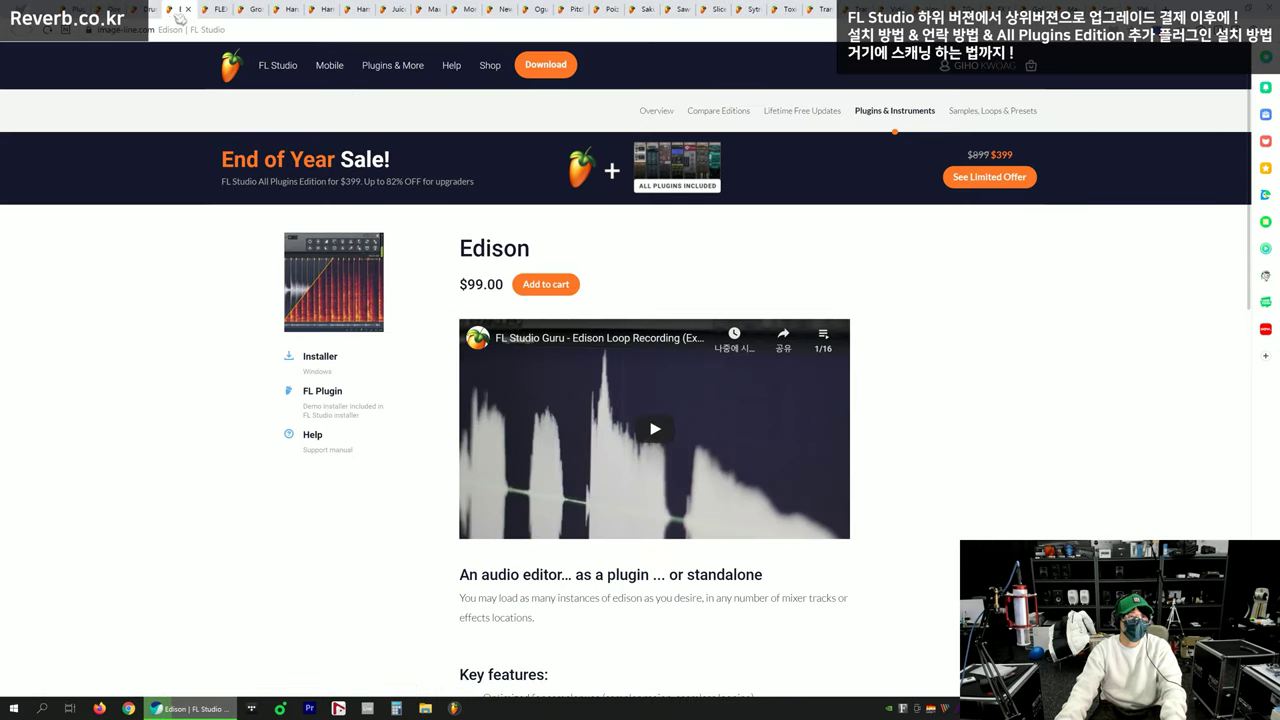
pyautogui.click(325, 372)
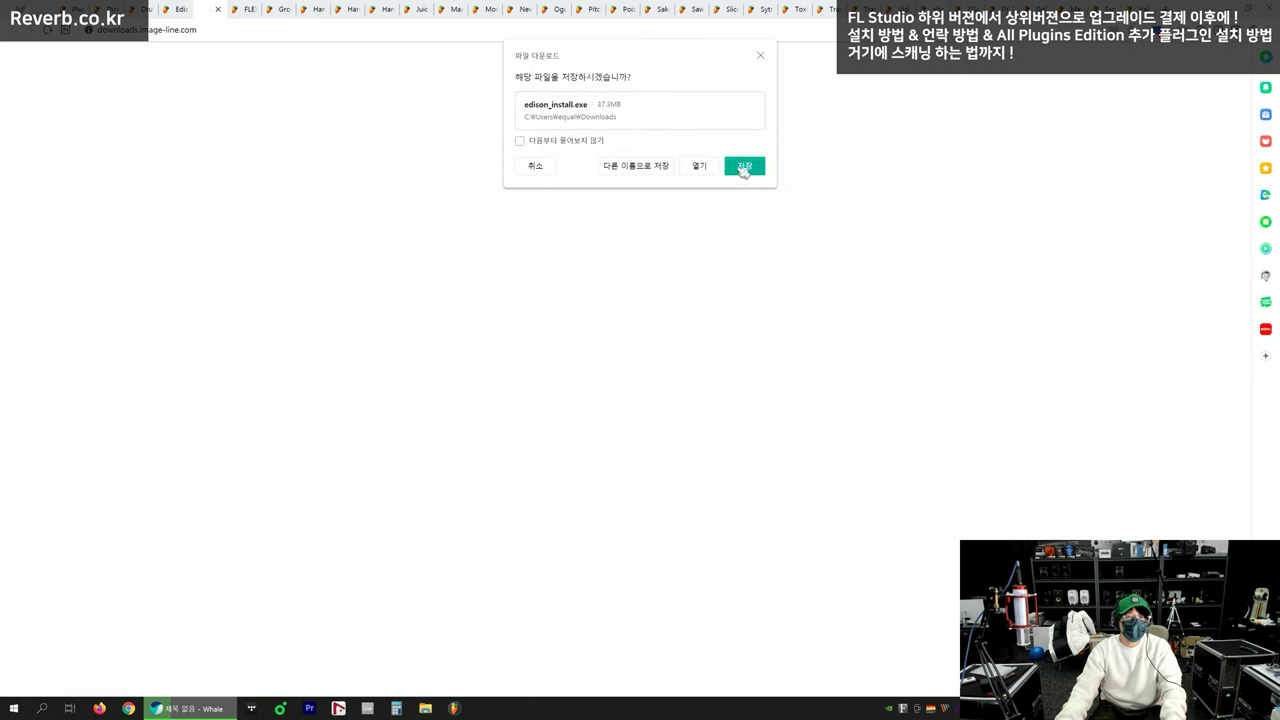
pyautogui.click(748, 166)
# Skip the FLEX page without downloading and move to the Gross Beat tab
pyautogui.click(218, 12)
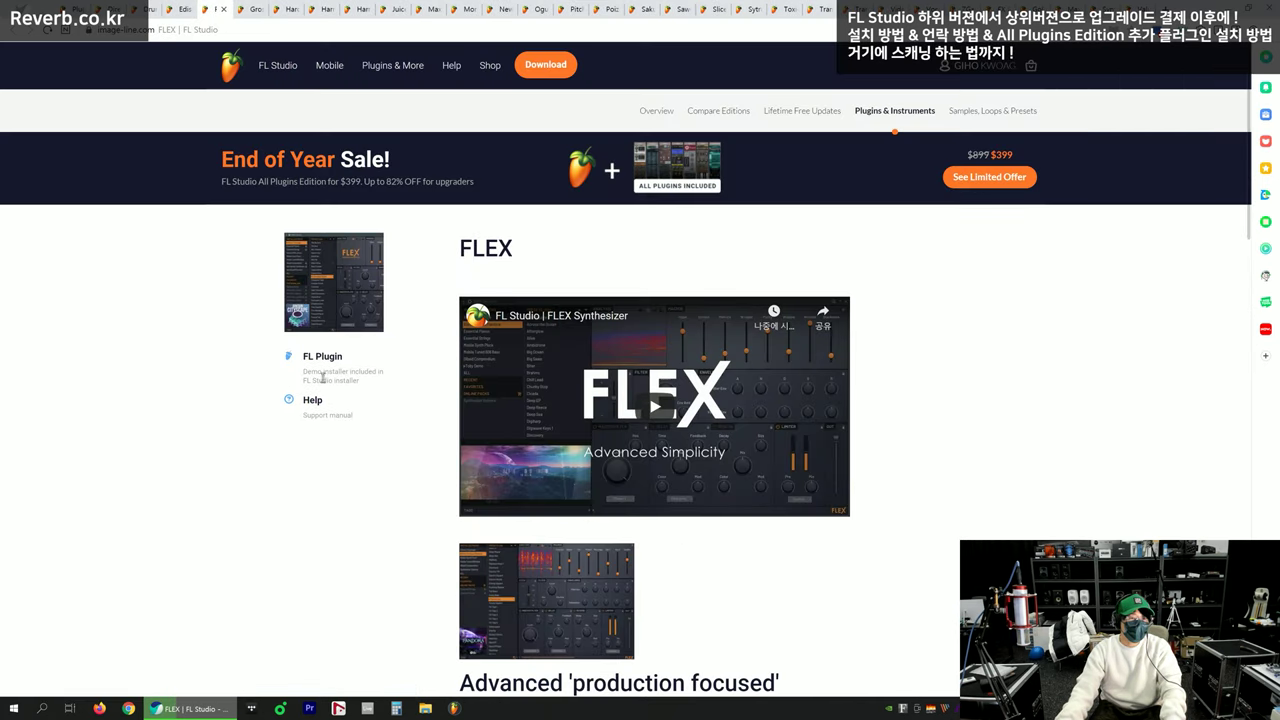
pyautogui.moveTo(290, 374); pyautogui.dragTo(397, 375)
pyautogui.click(391, 379)
pyautogui.click(372, 384)
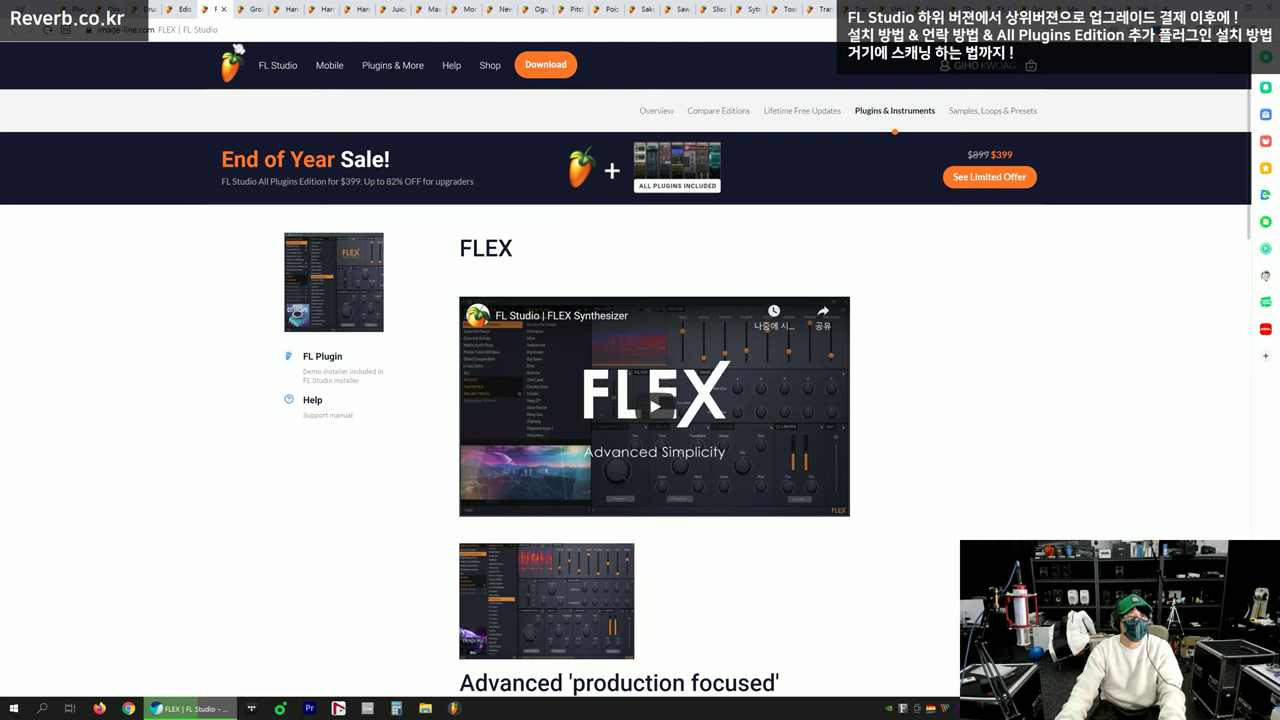
pyautogui.hotkey('ctrl', 'Tab')
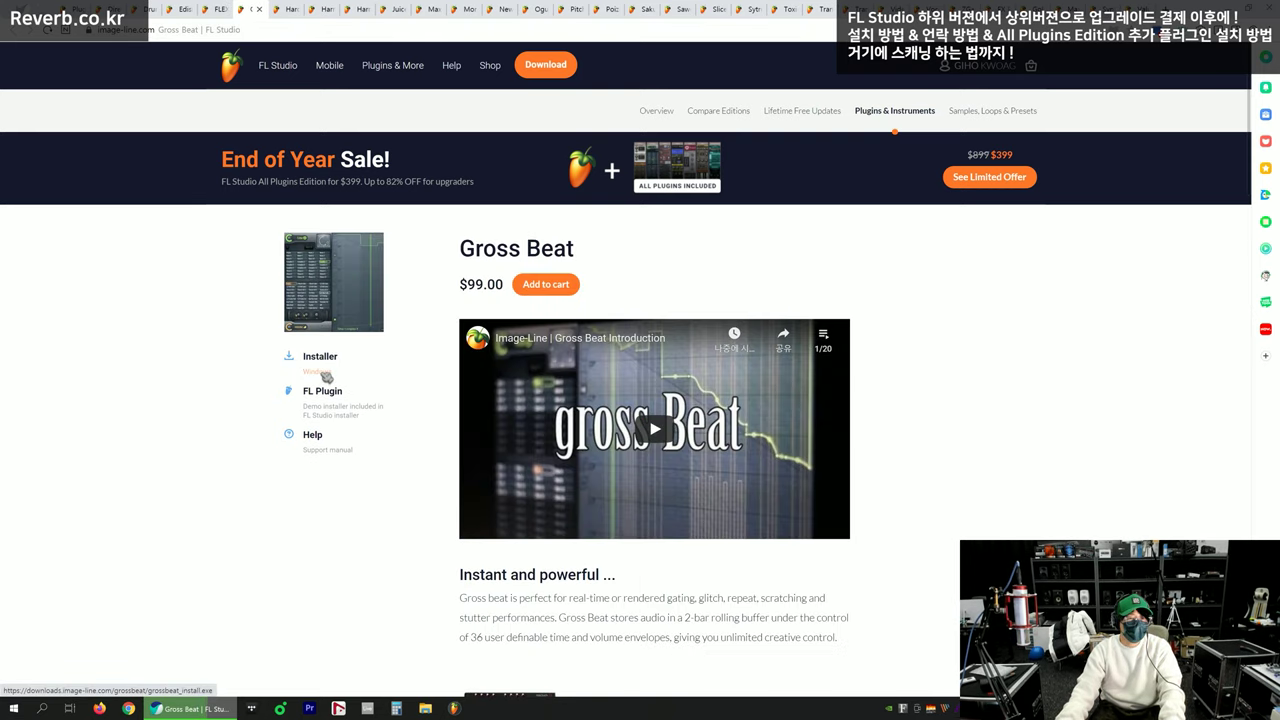
# Save the Gross Beat, Hardcore and Harmless Windows installers
pyautogui.click(326, 376)
pyautogui.click(725, 167)
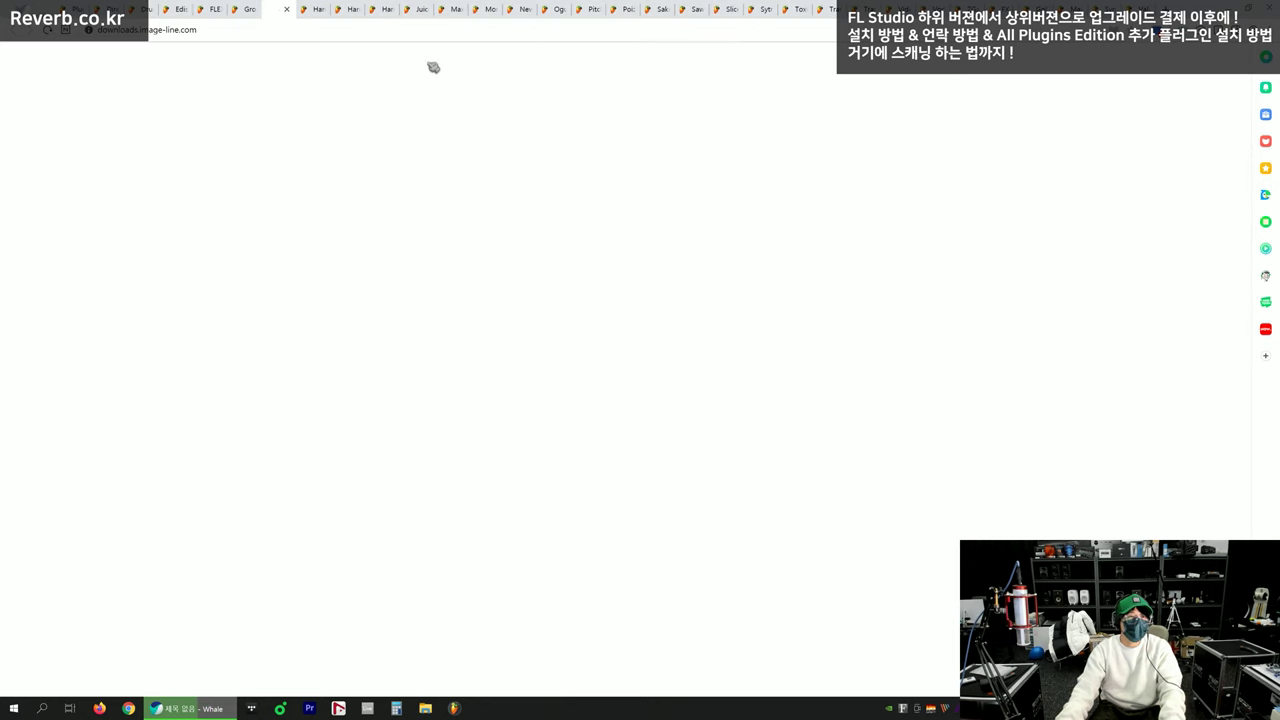
pyautogui.hotkey('ctrl', 'Tab')
pyautogui.click(335, 378)
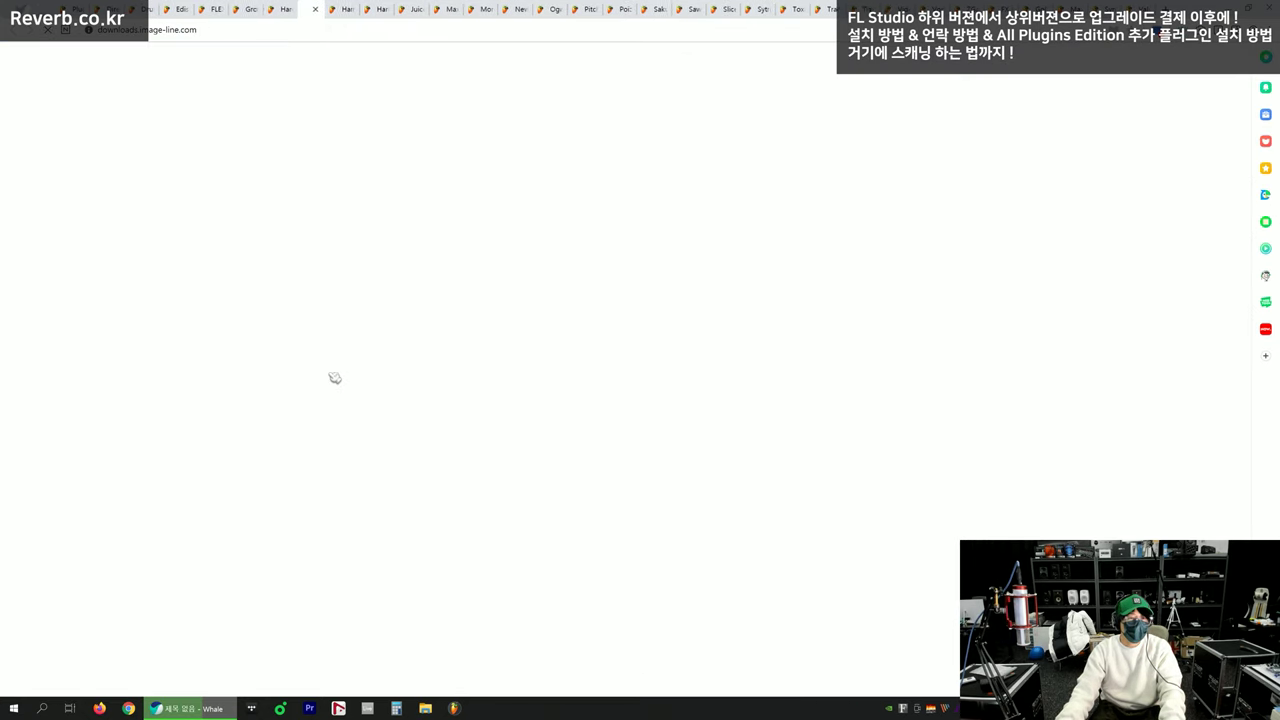
pyautogui.click(747, 168)
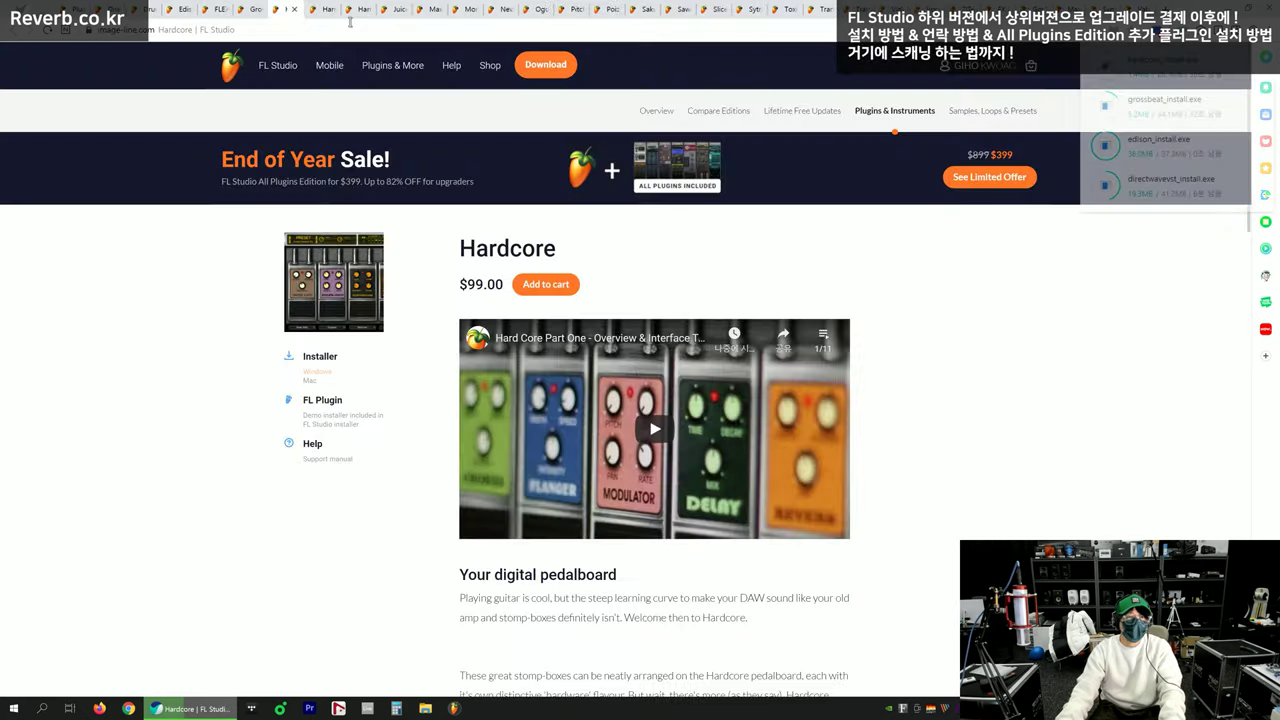
pyautogui.hotkey('ctrl', 'Tab')
pyautogui.click(330, 376)
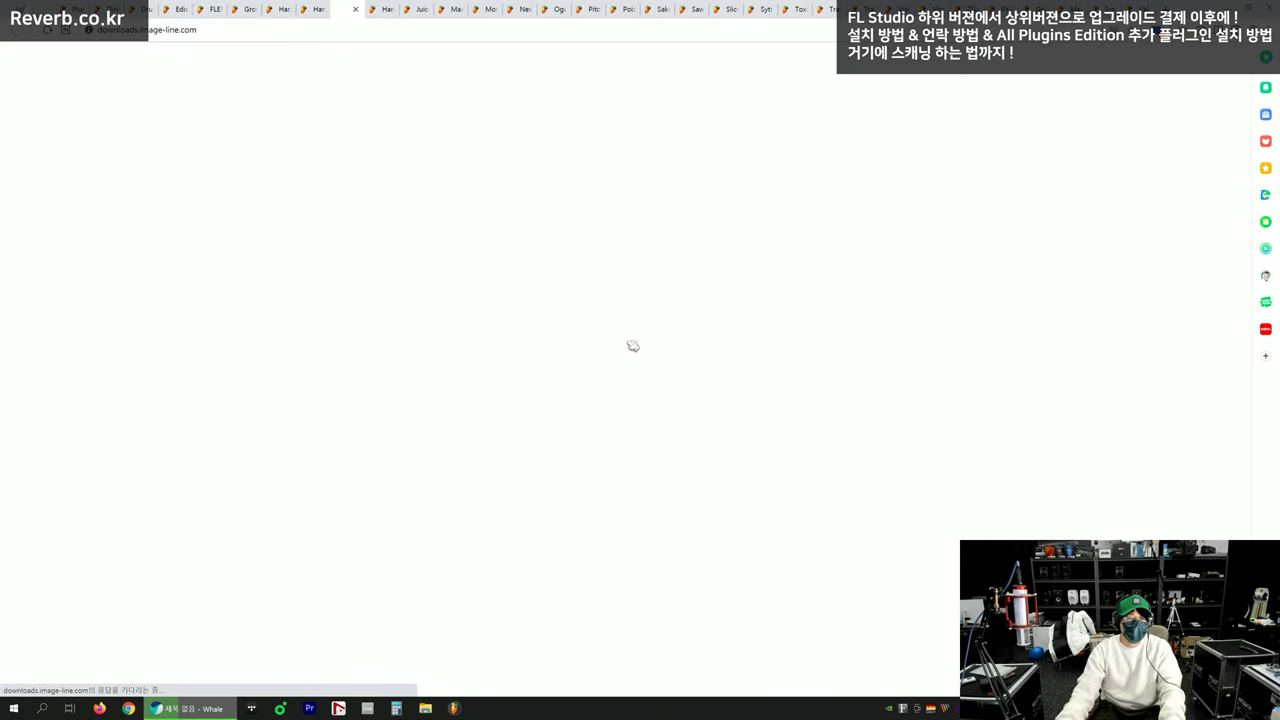
pyautogui.click(745, 168)
# Save the Harmor, Juice Pack, Maximus and Morphine Windows installers
pyautogui.hotkey('ctrl', 'Tab')
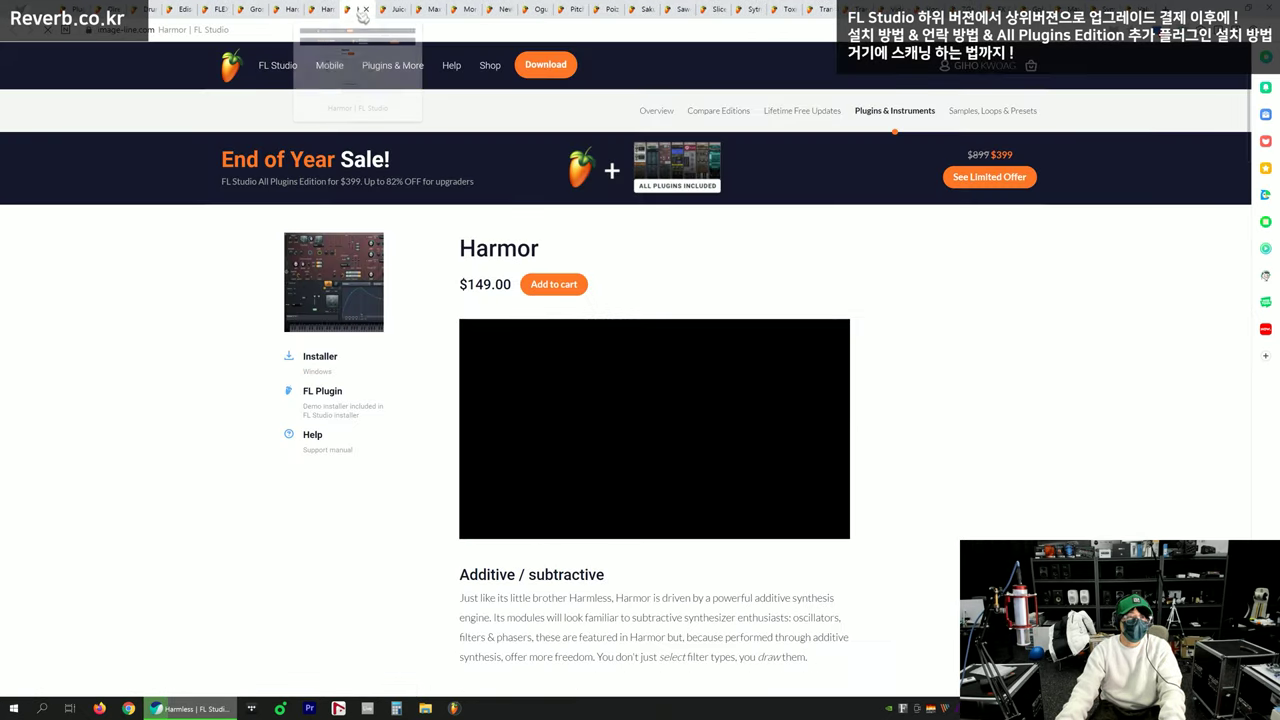
pyautogui.click(329, 375)
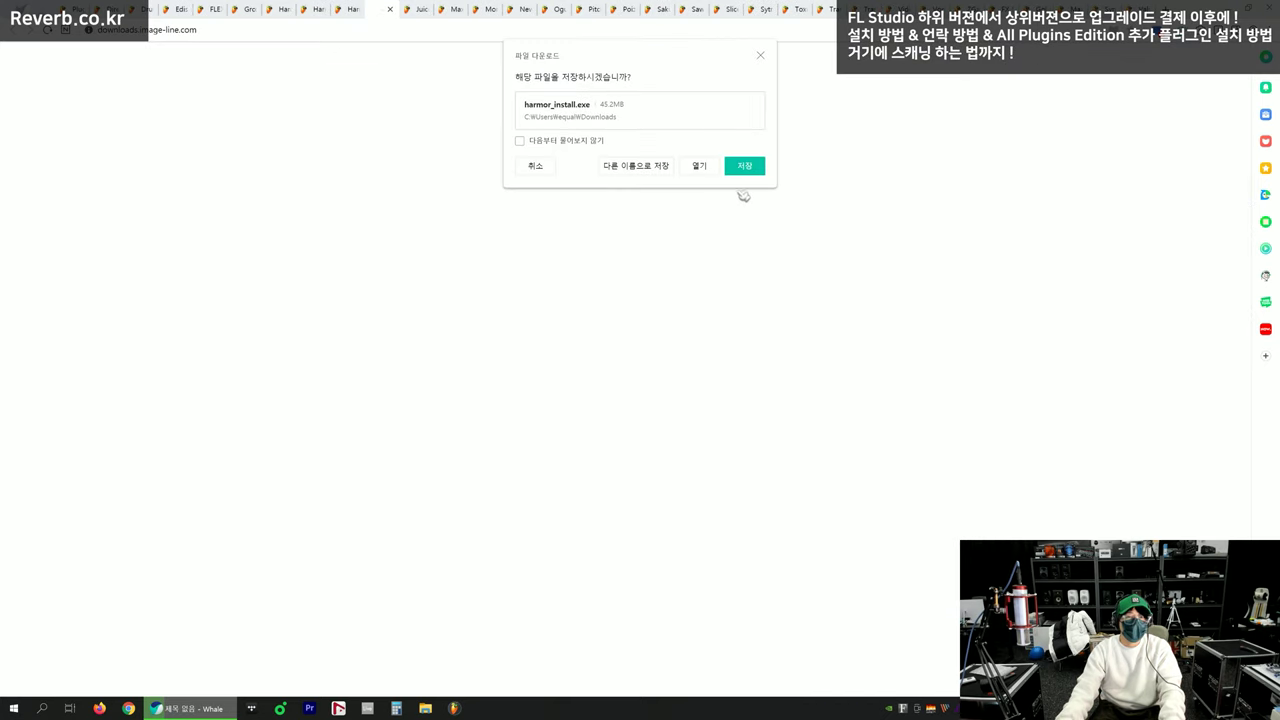
pyautogui.click(745, 166)
pyautogui.hotkey('ctrl', 'Tab')
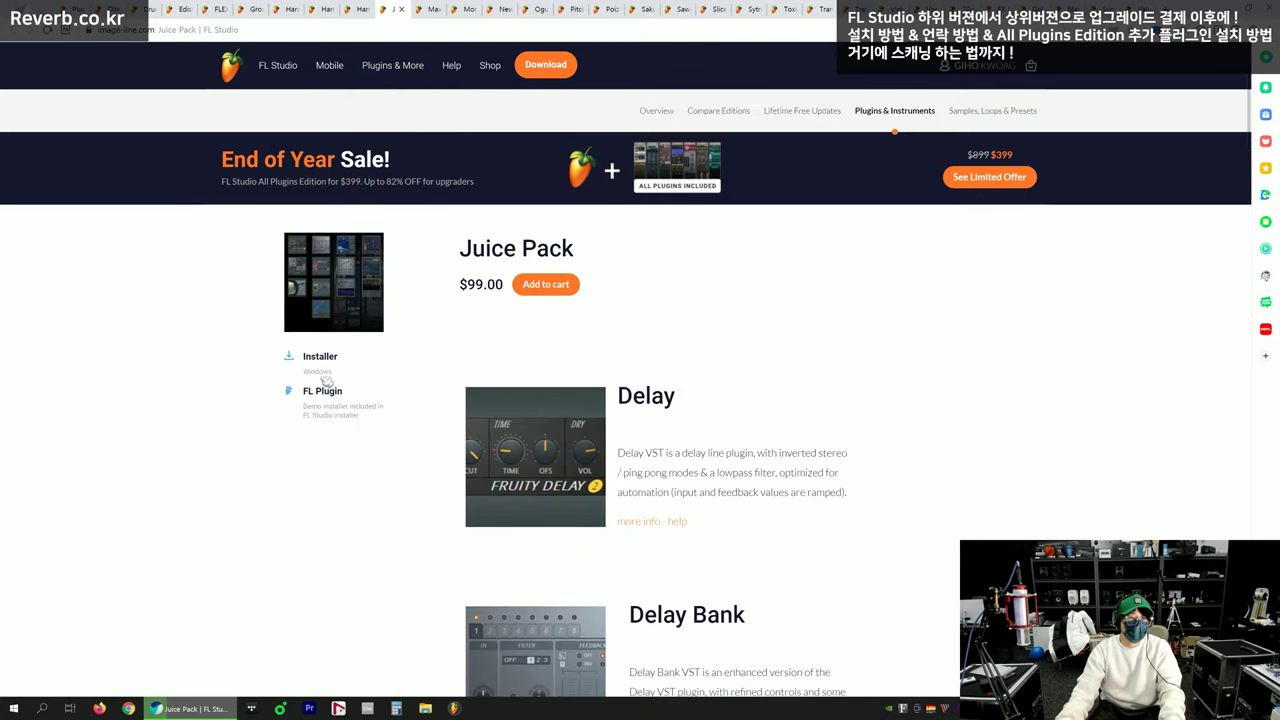
pyautogui.click(327, 375)
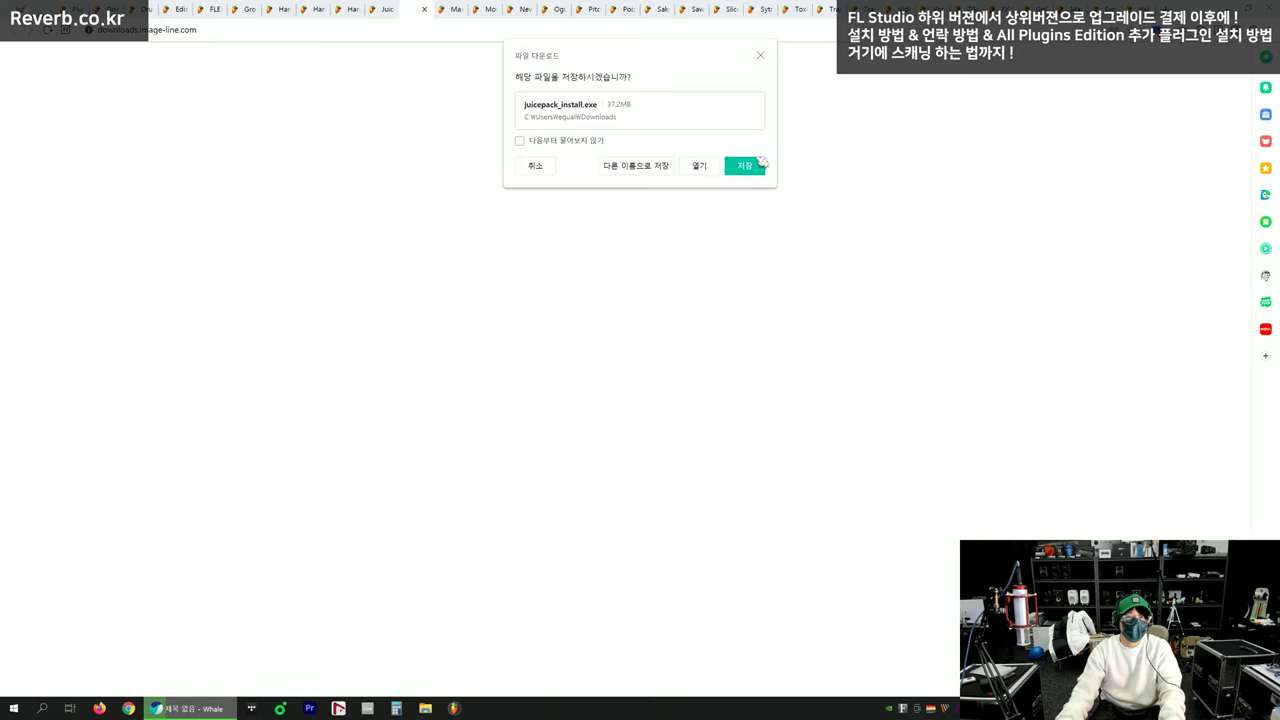
pyautogui.click(745, 166)
pyautogui.hotkey('ctrl', 'Tab')
pyautogui.click(327, 371)
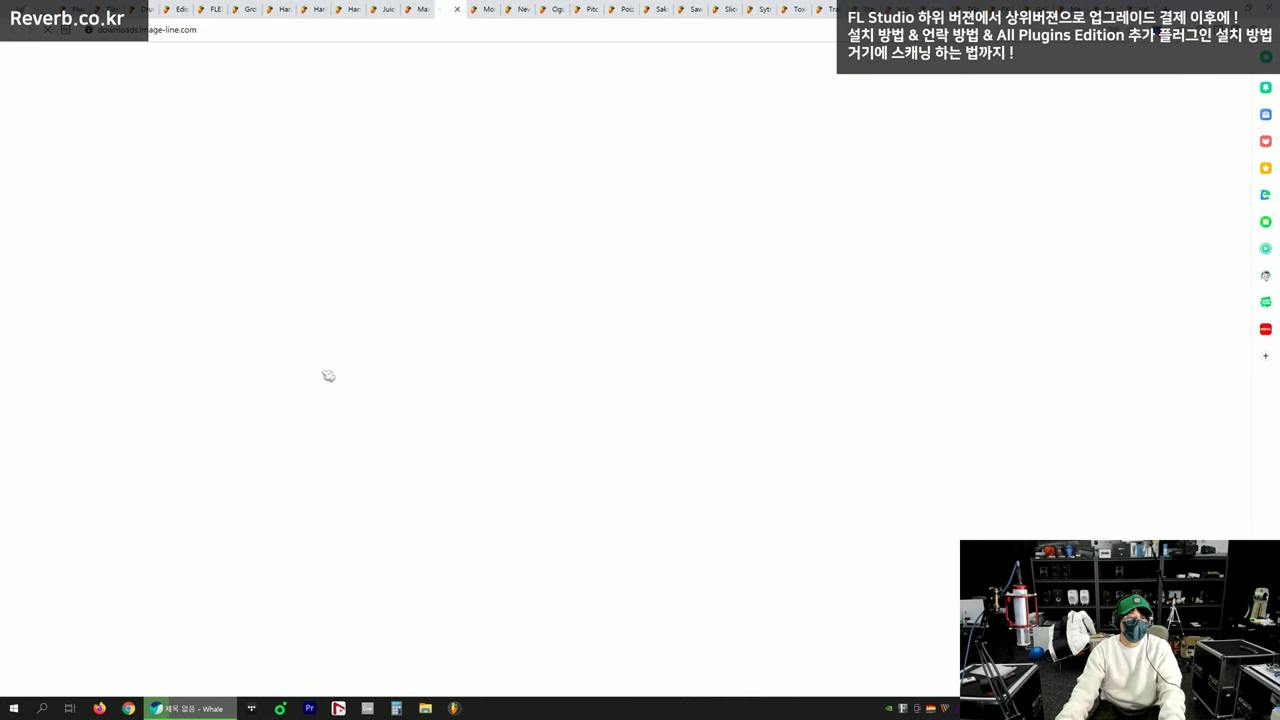
pyautogui.click(745, 166)
pyautogui.click(463, 10)
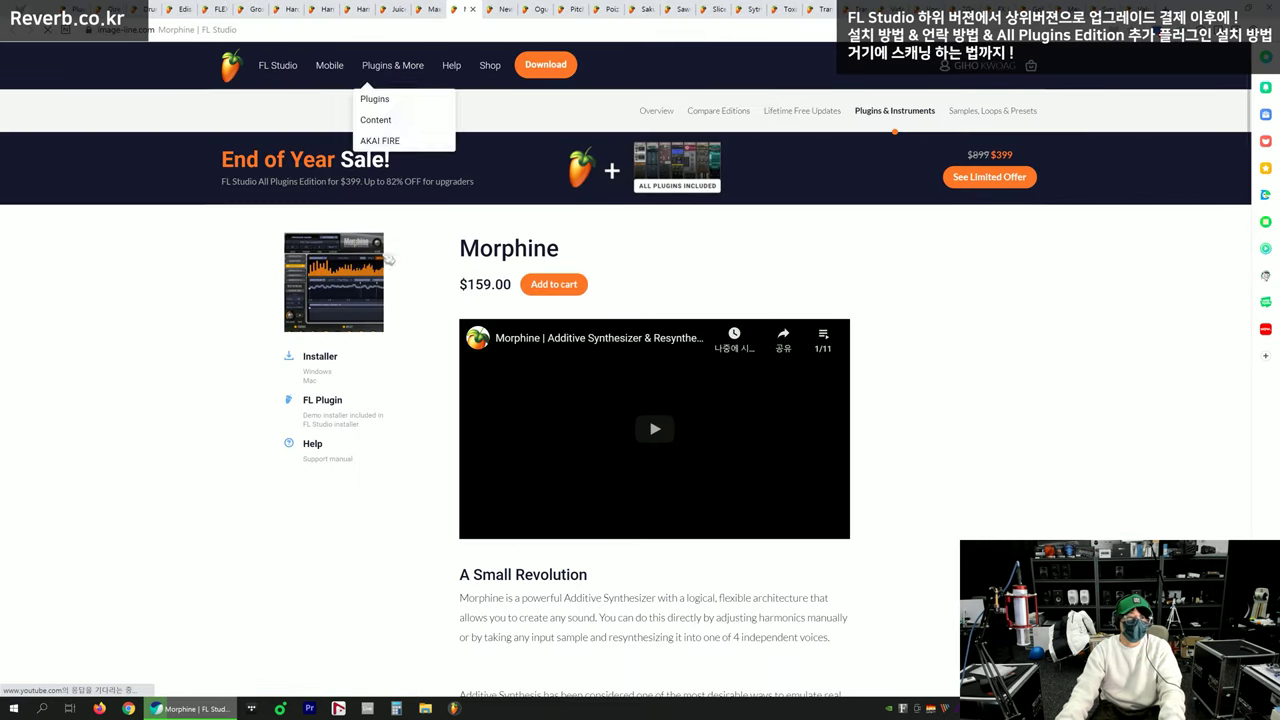
pyautogui.click(327, 371)
pyautogui.click(745, 166)
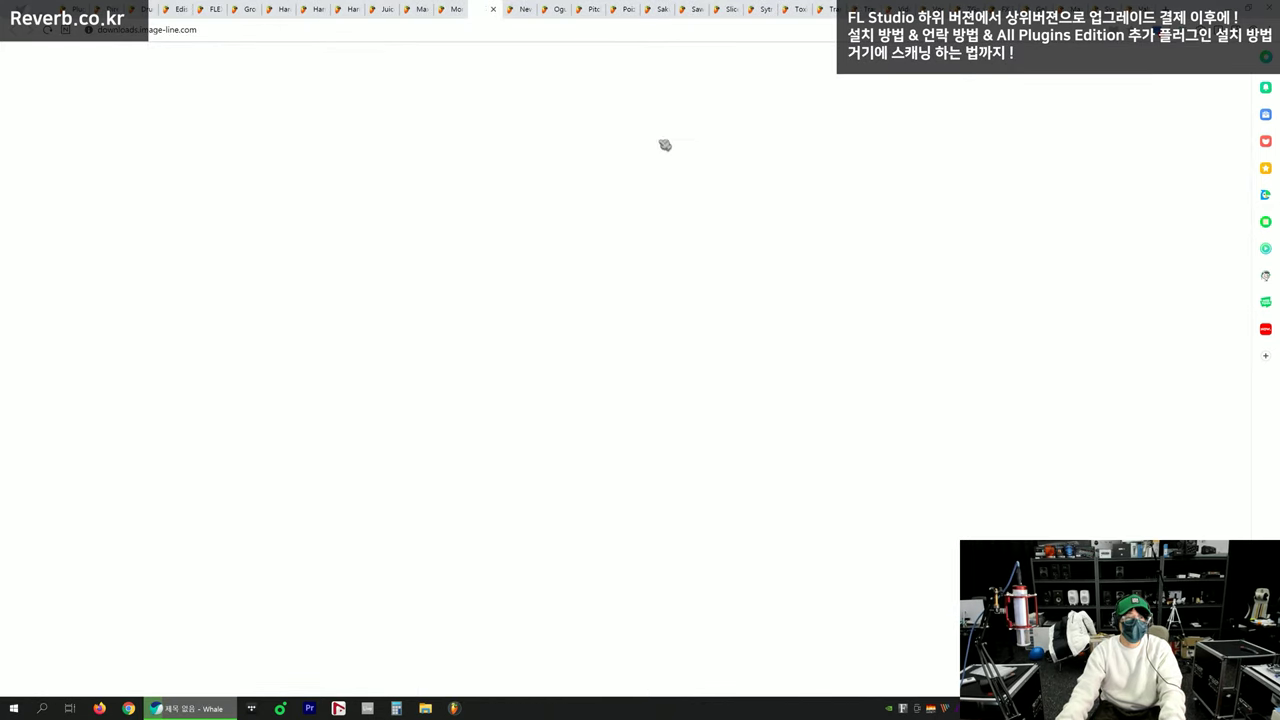
# Try the NewTone installer, return to the download page, and check download progress
pyautogui.hotkey('ctrl', 'Tab')
pyautogui.click(324, 372)
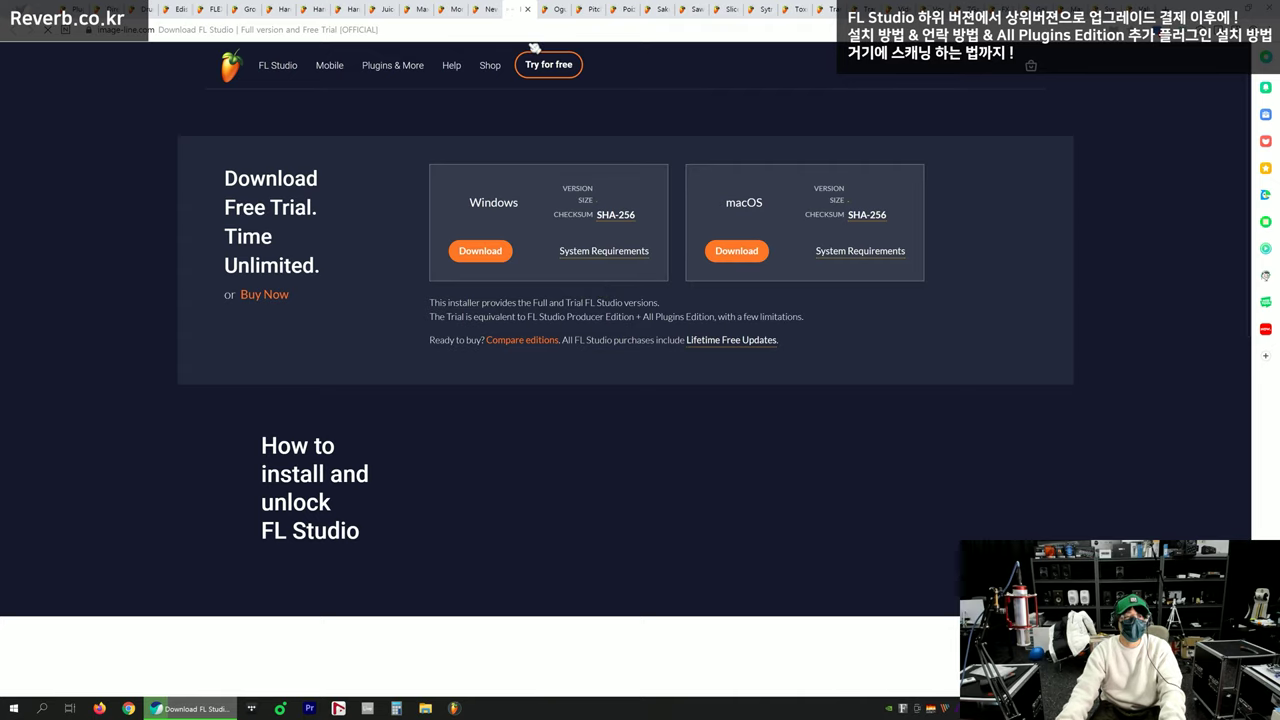
pyautogui.click(555, 9)
pyautogui.click(512, 9)
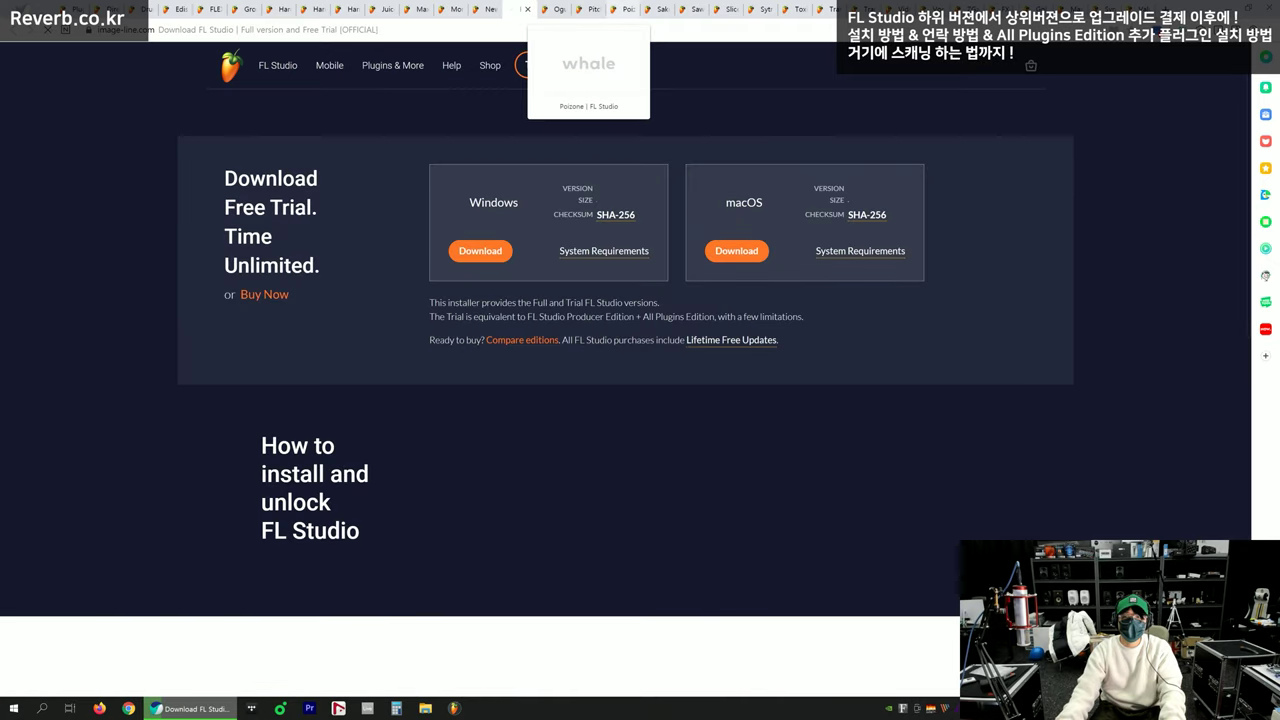
pyautogui.click(1187, 35)
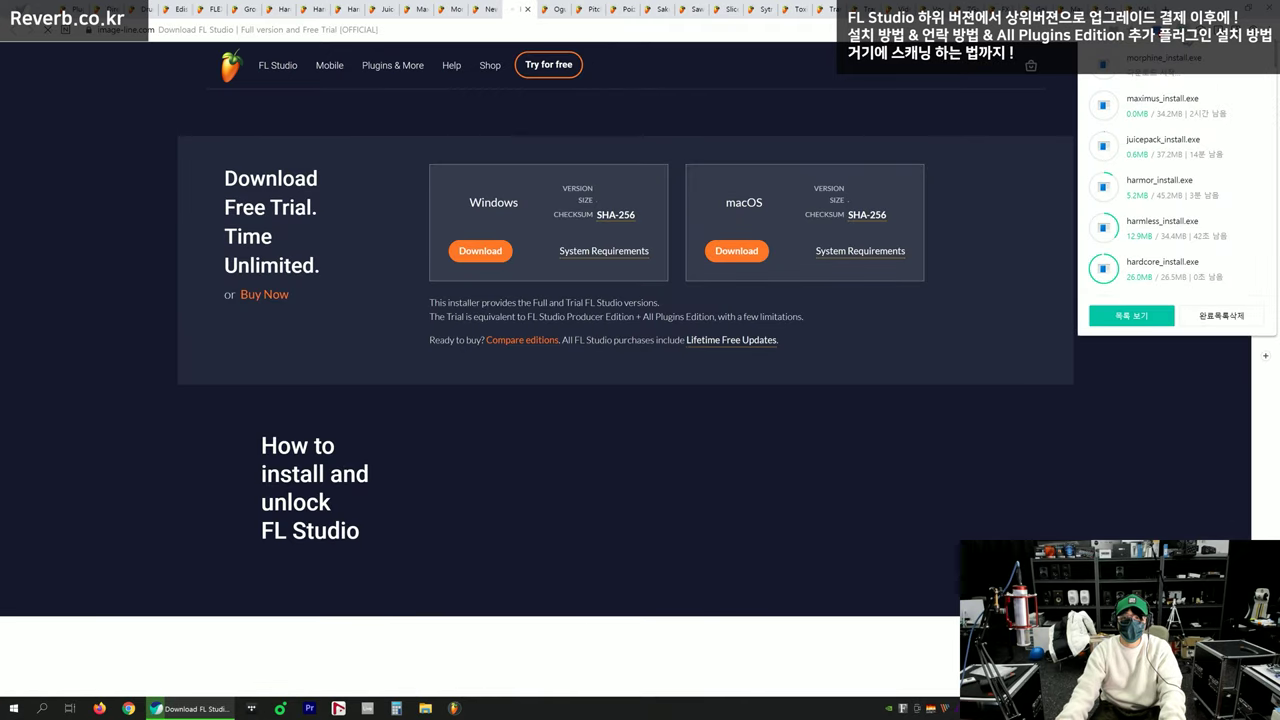
pyautogui.click(1187, 38)
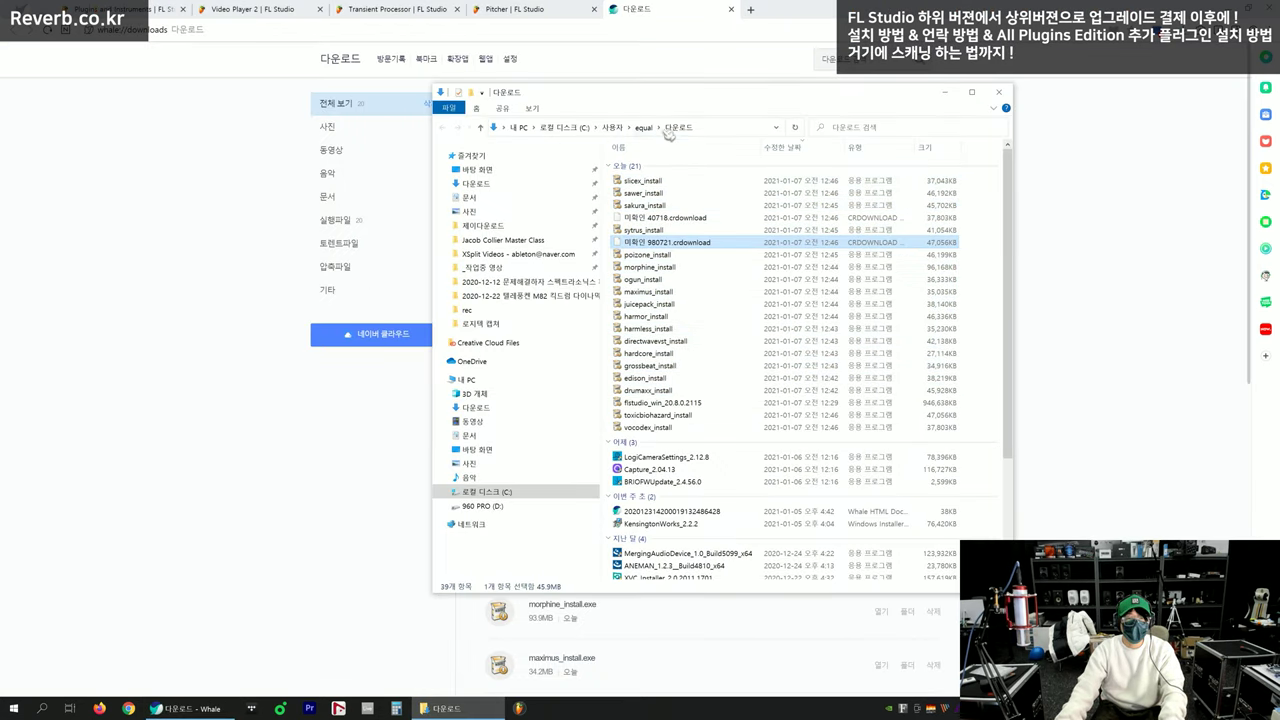
# Create the '_fl studio all plugins edition' folder, open it and paste the selected installers in
pyautogui.keyDown('ctrl'); pyautogui.click(666, 404); pyautogui.keyUp('ctrl')
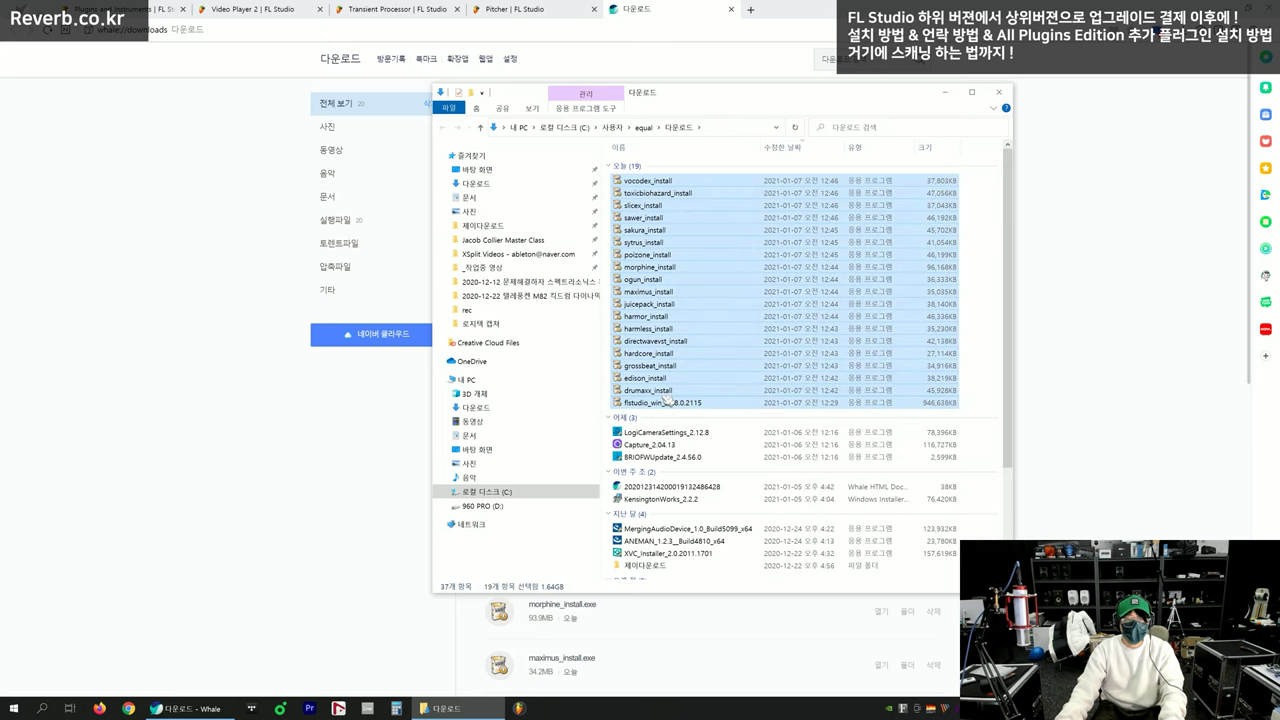
pyautogui.rightClick(983, 290)
pyautogui.write('wf')
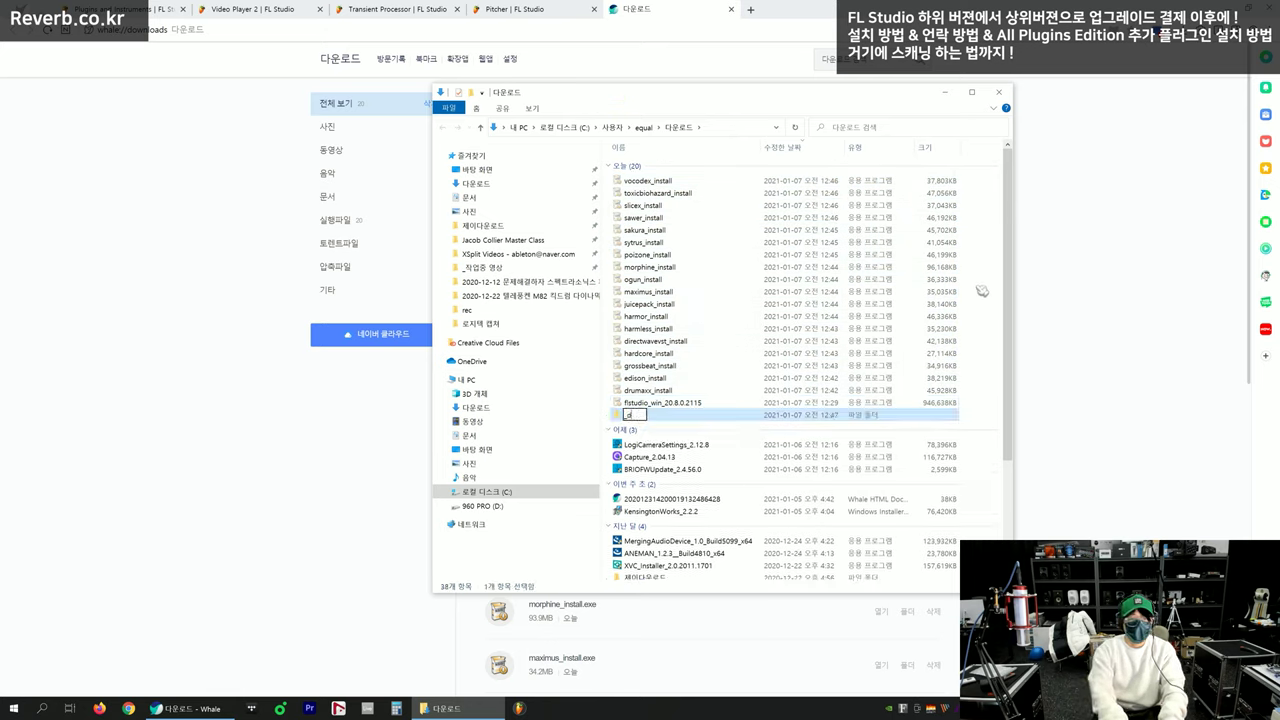
pyautogui.write('fl studio all plugins edi')
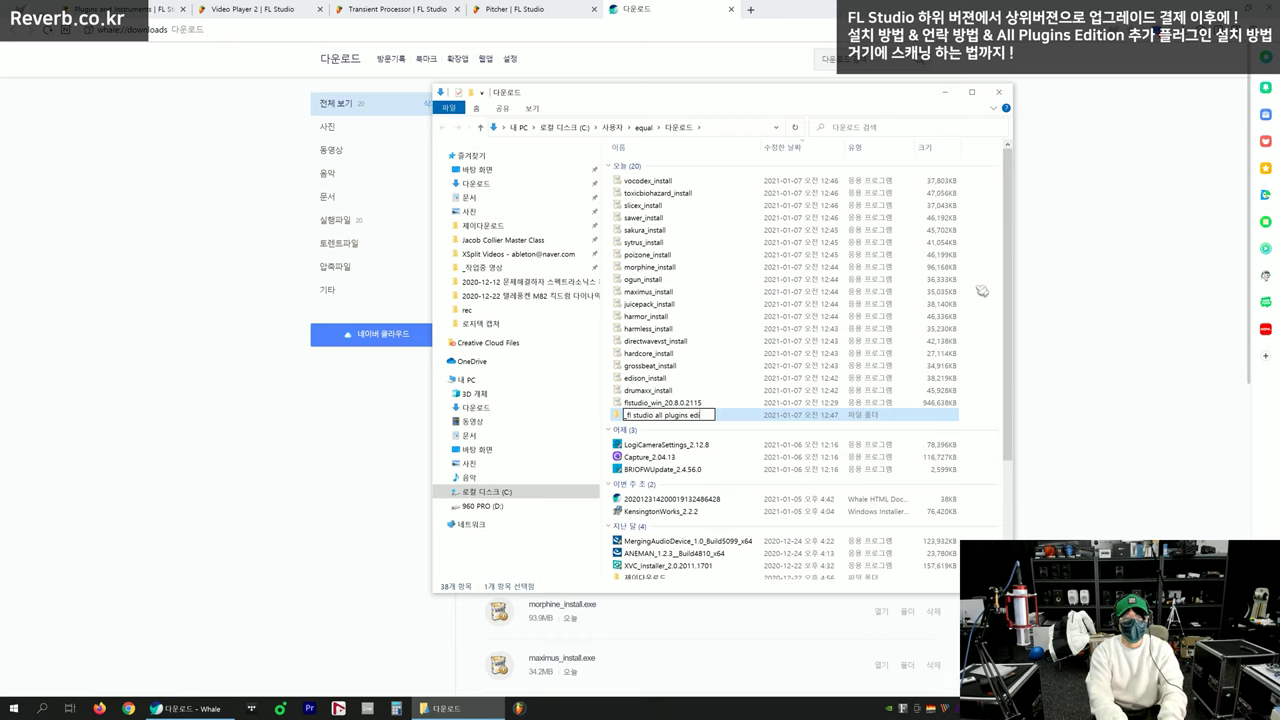
pyautogui.press('Return')
pyautogui.press('Return')
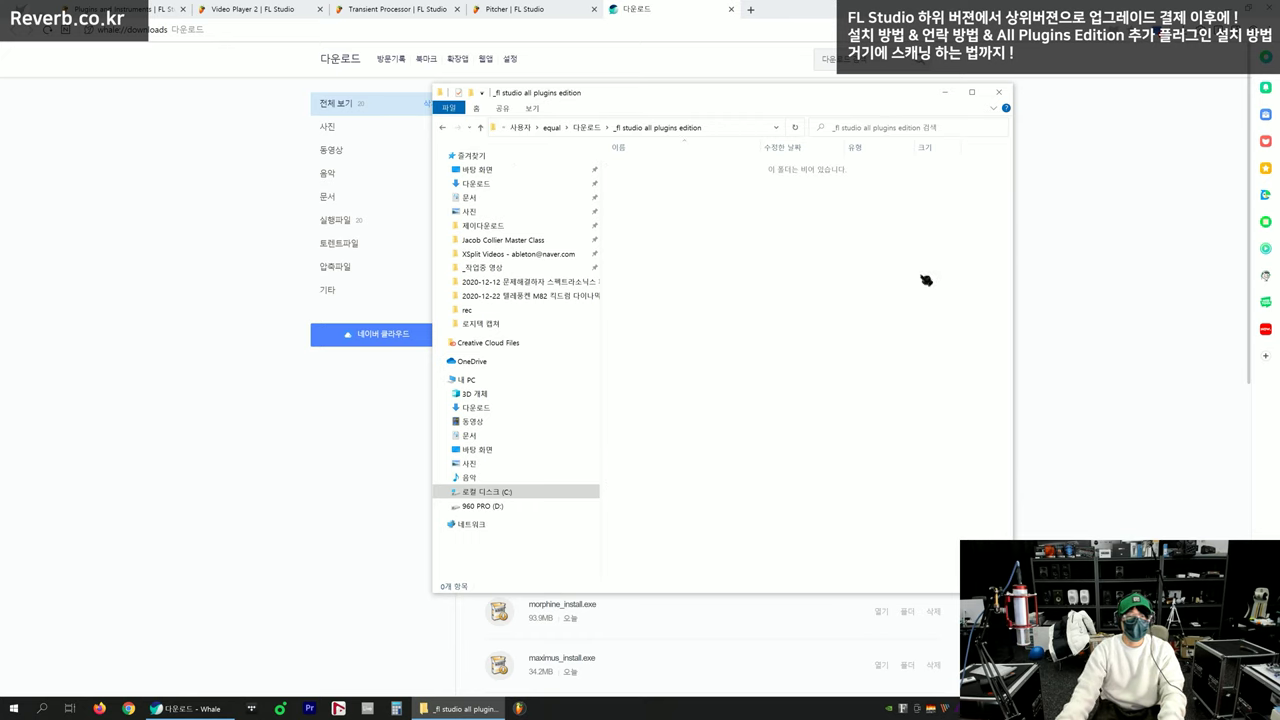
pyautogui.hotkey('ctrl', 'v')
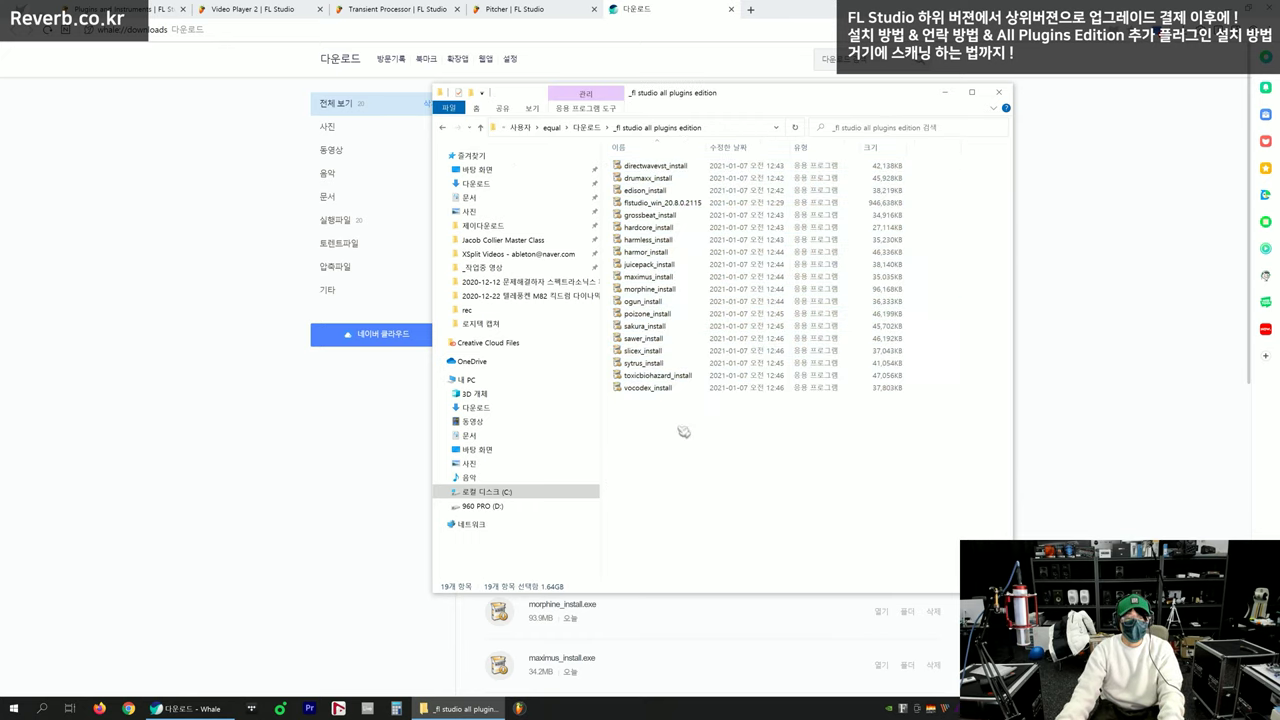
# Sort the installers in reverse name order and select the 18 plugin installers, excluding FL Studio
pyautogui.click(673, 148)
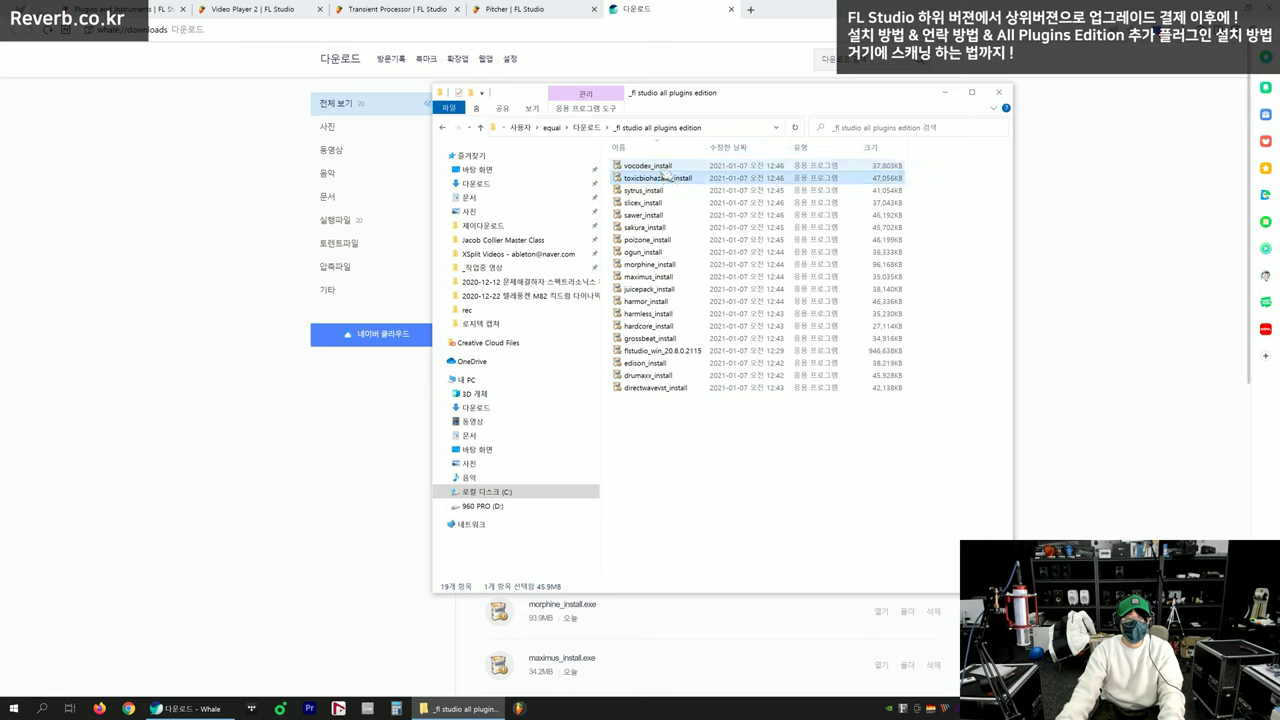
pyautogui.keyDown('shift'); pyautogui.click(660, 389); pyautogui.keyUp('shift')
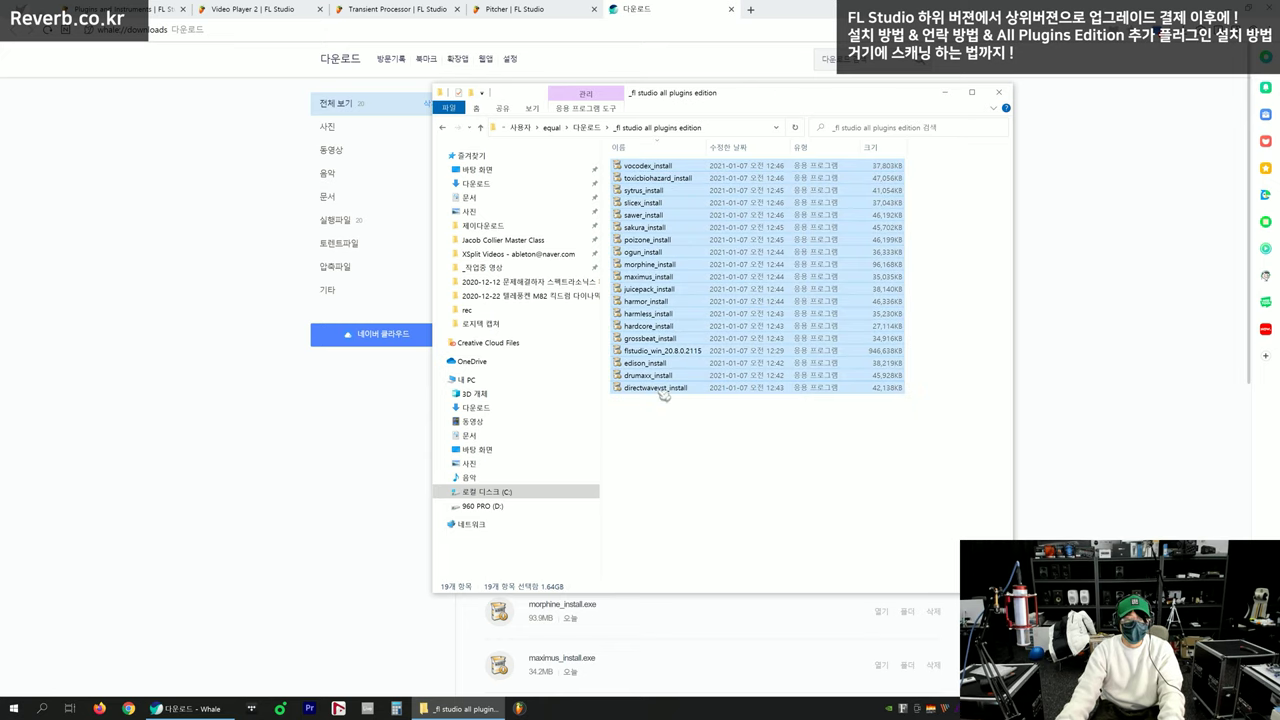
pyautogui.press('f')
pyautogui.click(660, 363)
pyautogui.hotkey('ctrl', 'a')
pyautogui.keyDown('ctrl'); pyautogui.click(658, 352); pyautogui.keyUp('ctrl')
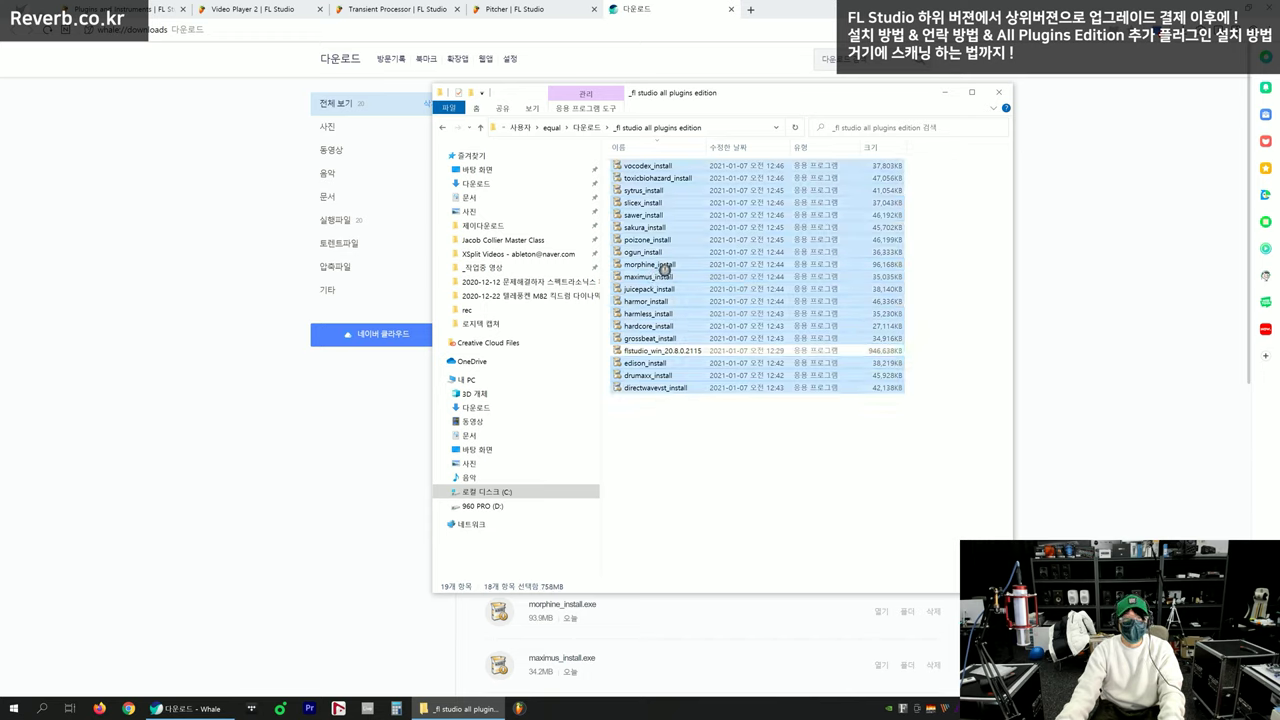
pyautogui.rightClick(663, 269)
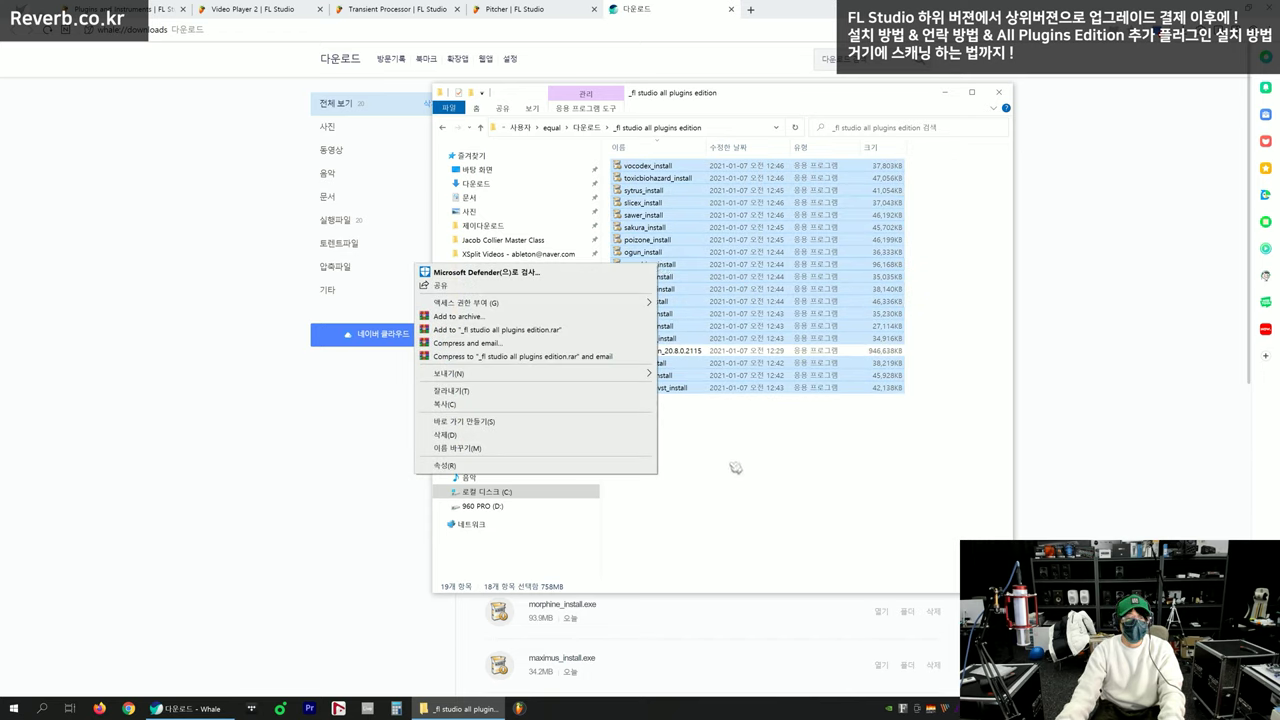
pyautogui.click(735, 467)
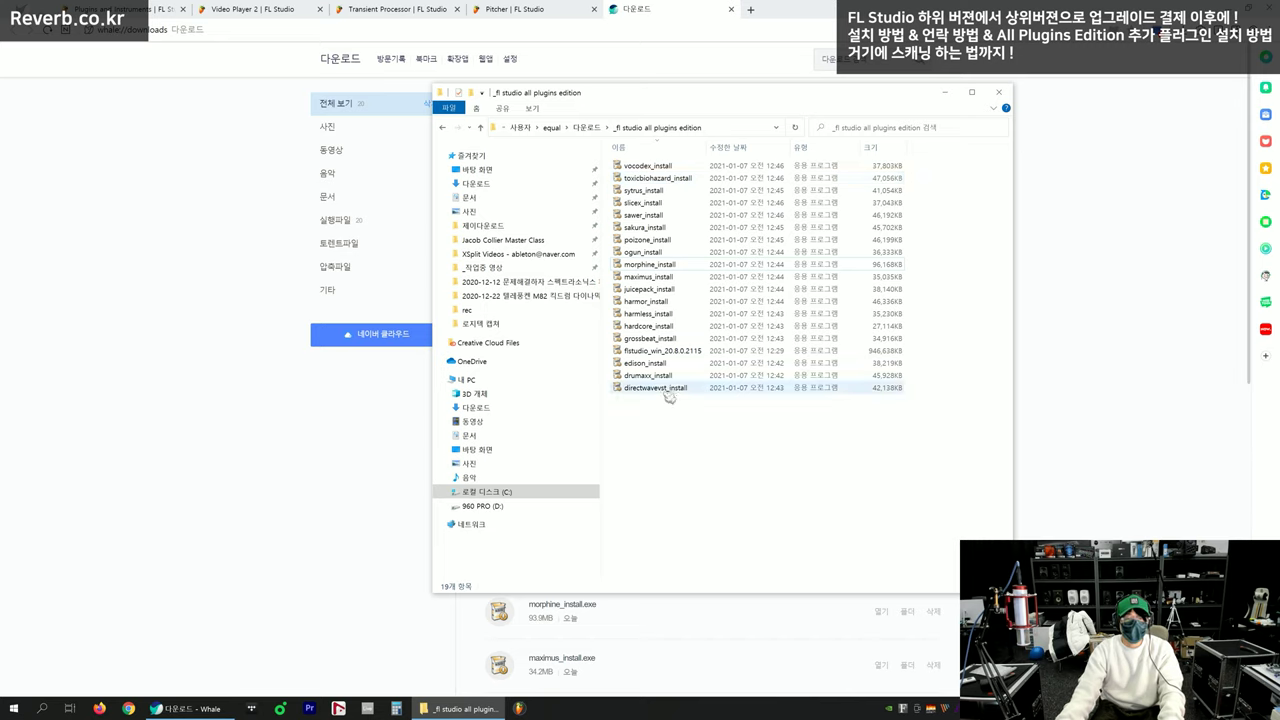
# Select the ten installers from ogun through drumaxx and run them as administrator
pyautogui.click(662, 387)
pyautogui.click(661, 165)
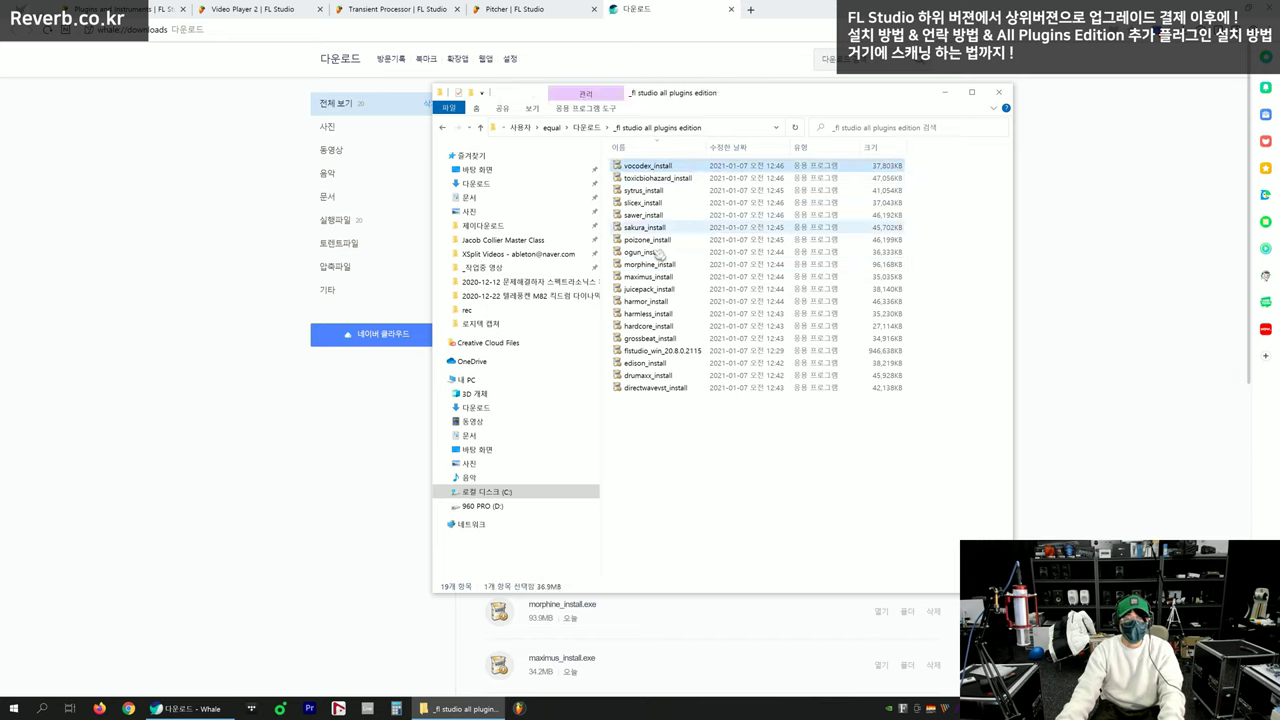
pyautogui.click(650, 375)
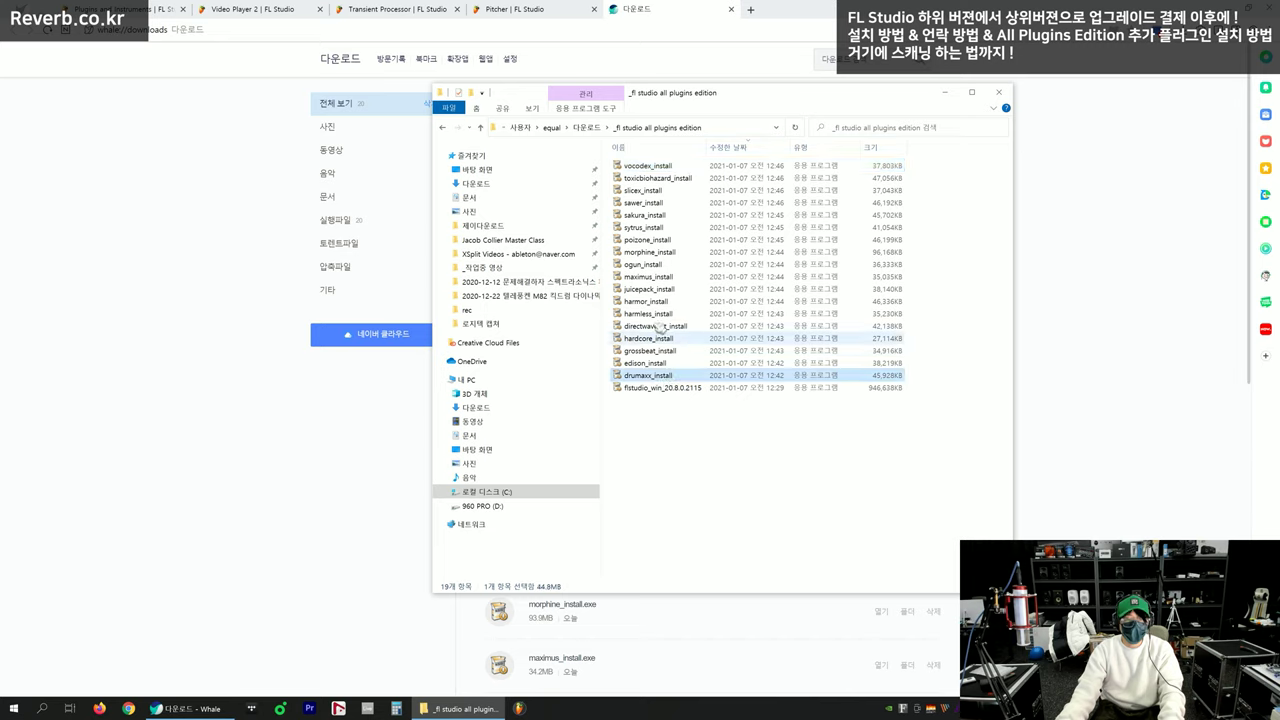
pyautogui.keyDown('shift'); pyautogui.click(660, 267); pyautogui.keyUp('shift')
pyautogui.rightClick(658, 268)
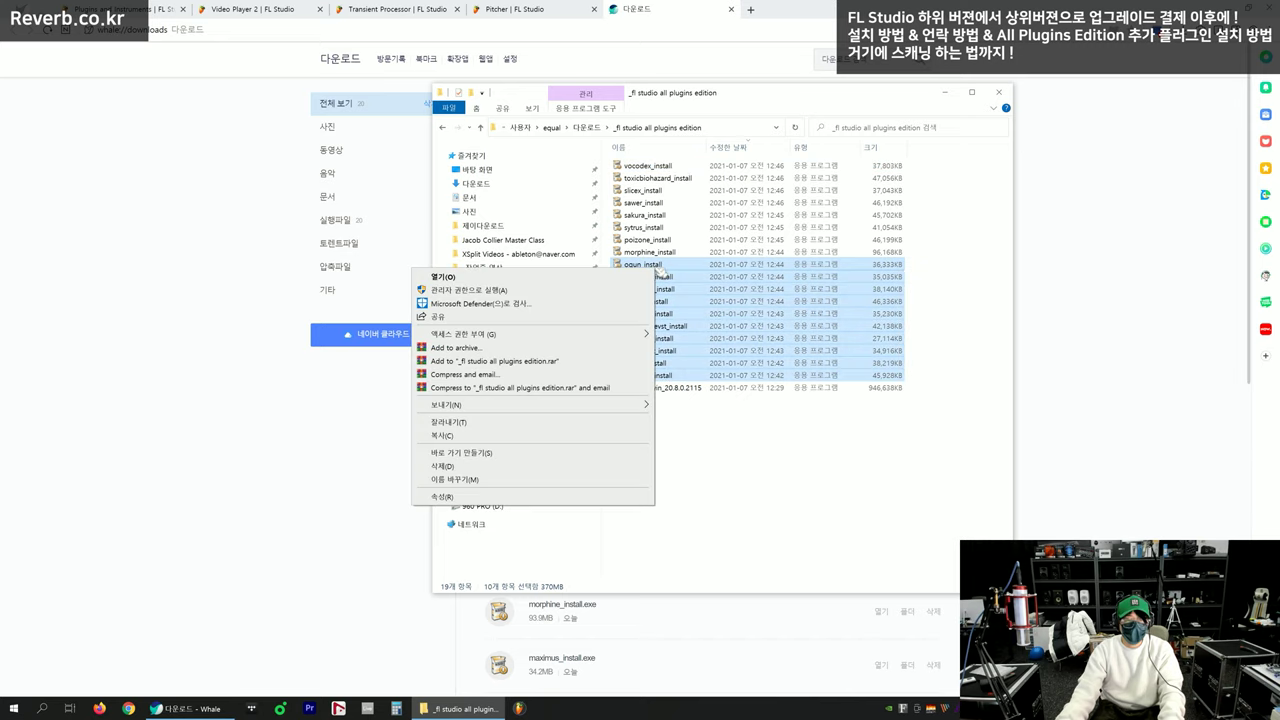
pyautogui.click(571, 291)
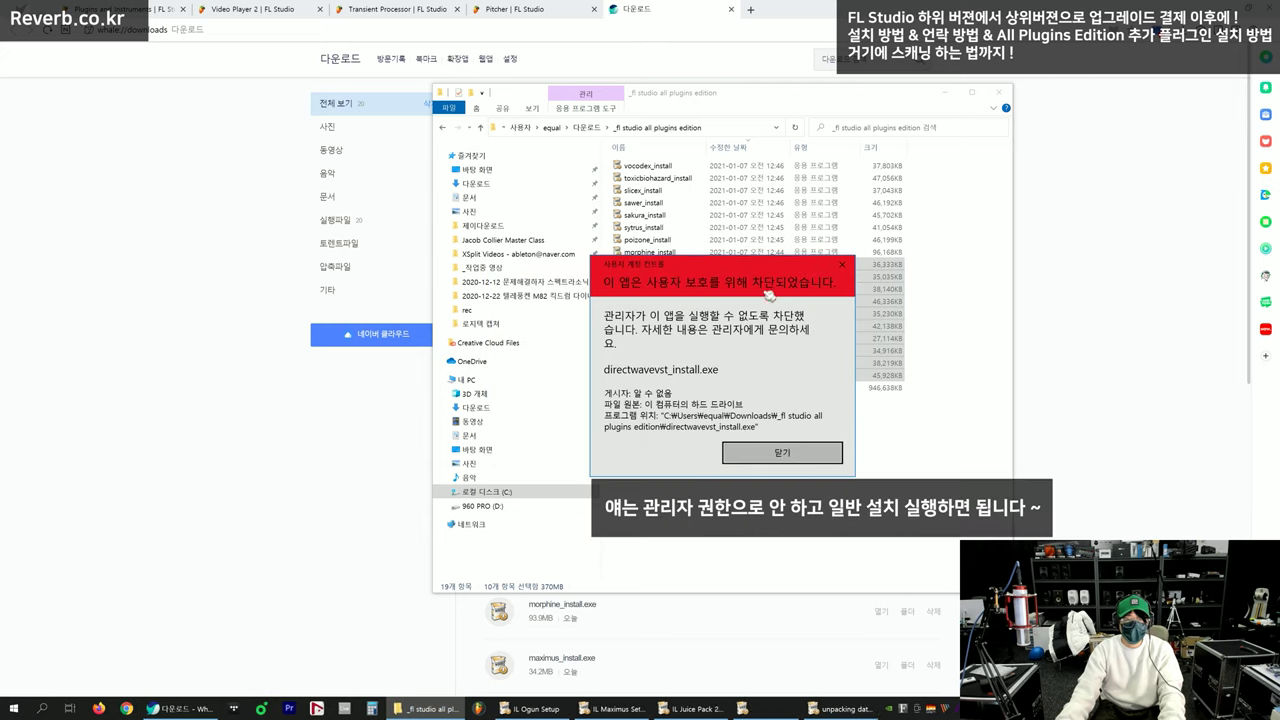
# Dismiss the blocked-app warning, retry the DirectWave installer as administrator, and dismiss the warning again
pyautogui.moveTo(800, 268); pyautogui.dragTo(960, 265)
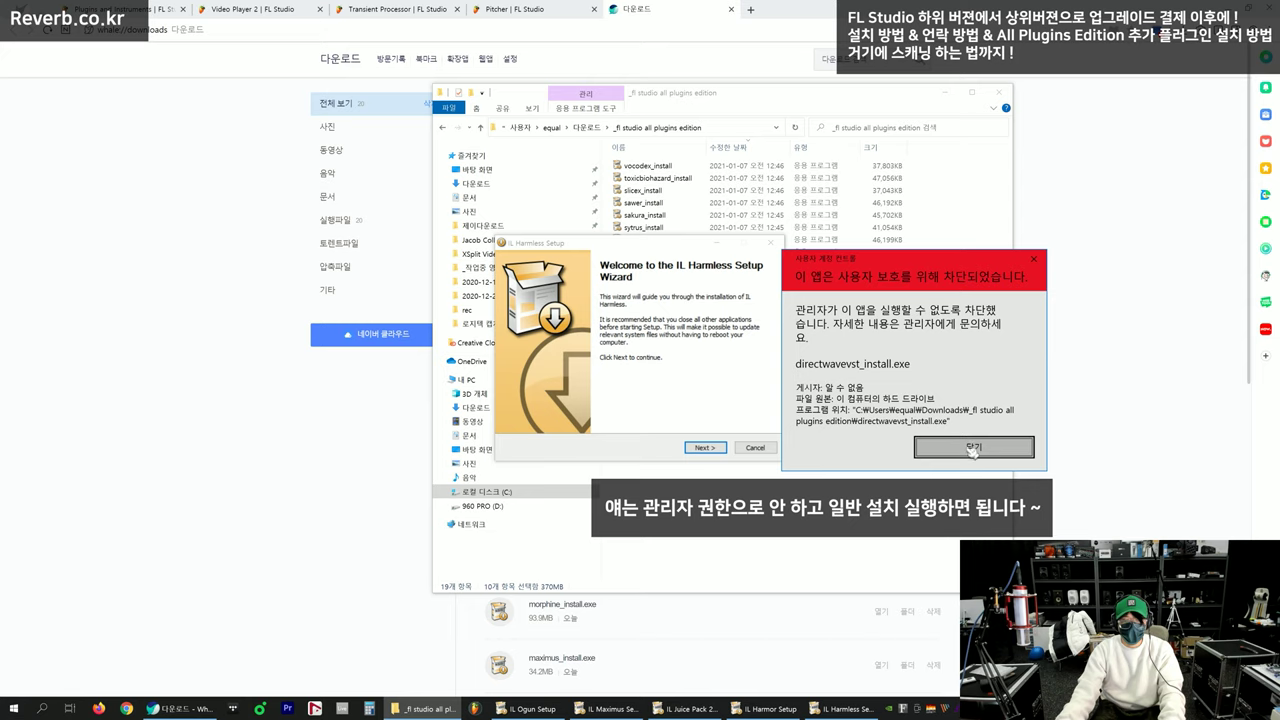
pyautogui.click(972, 447)
pyautogui.click(714, 93)
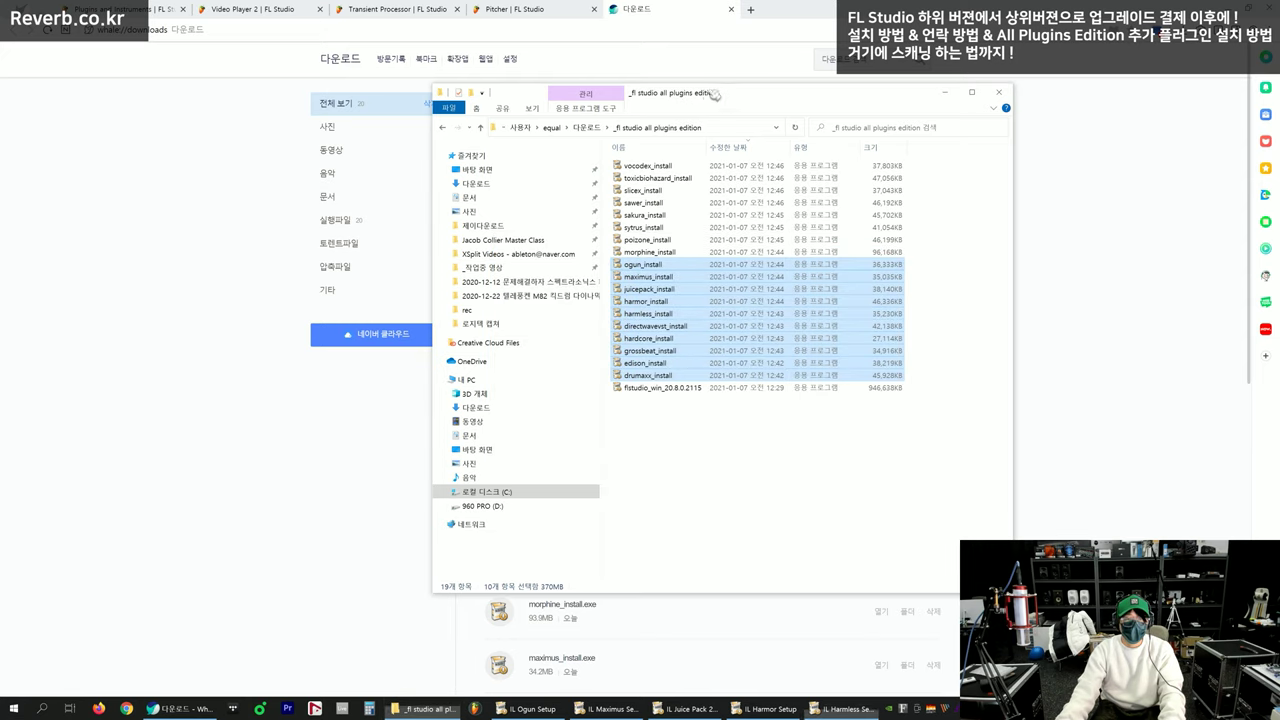
pyautogui.click(672, 328)
pyautogui.rightClick(672, 328)
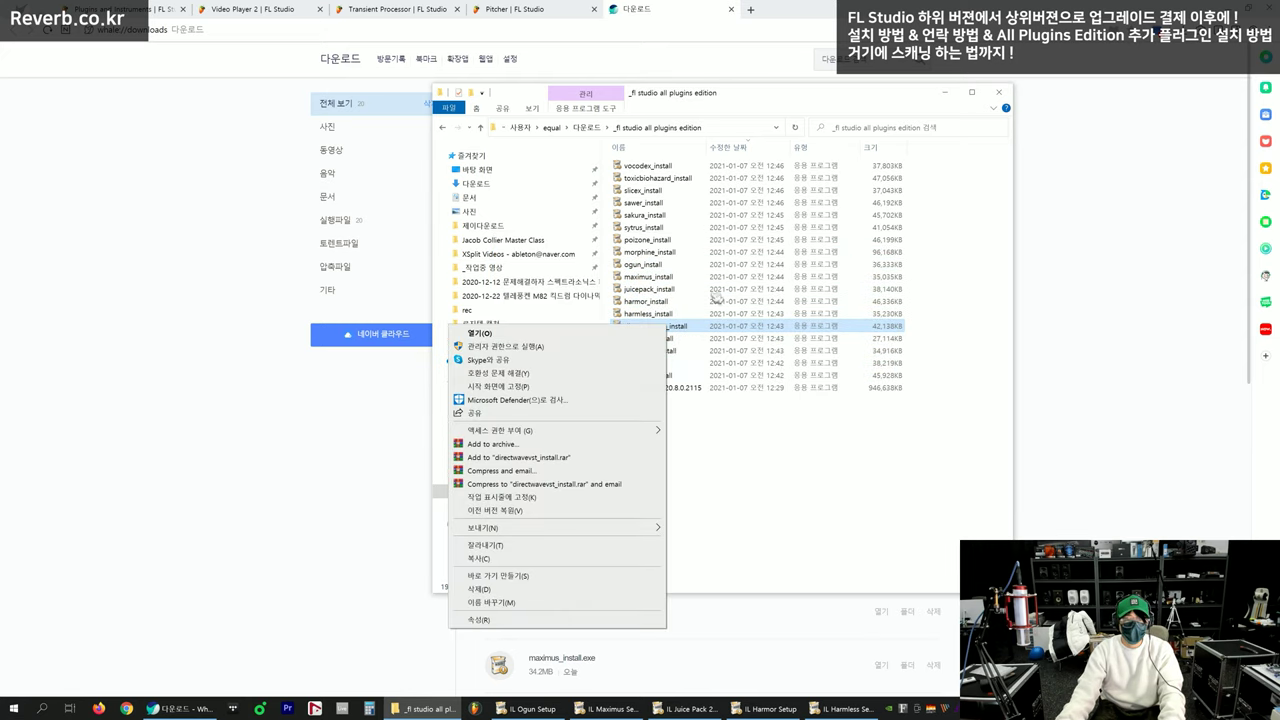
pyautogui.click(622, 346)
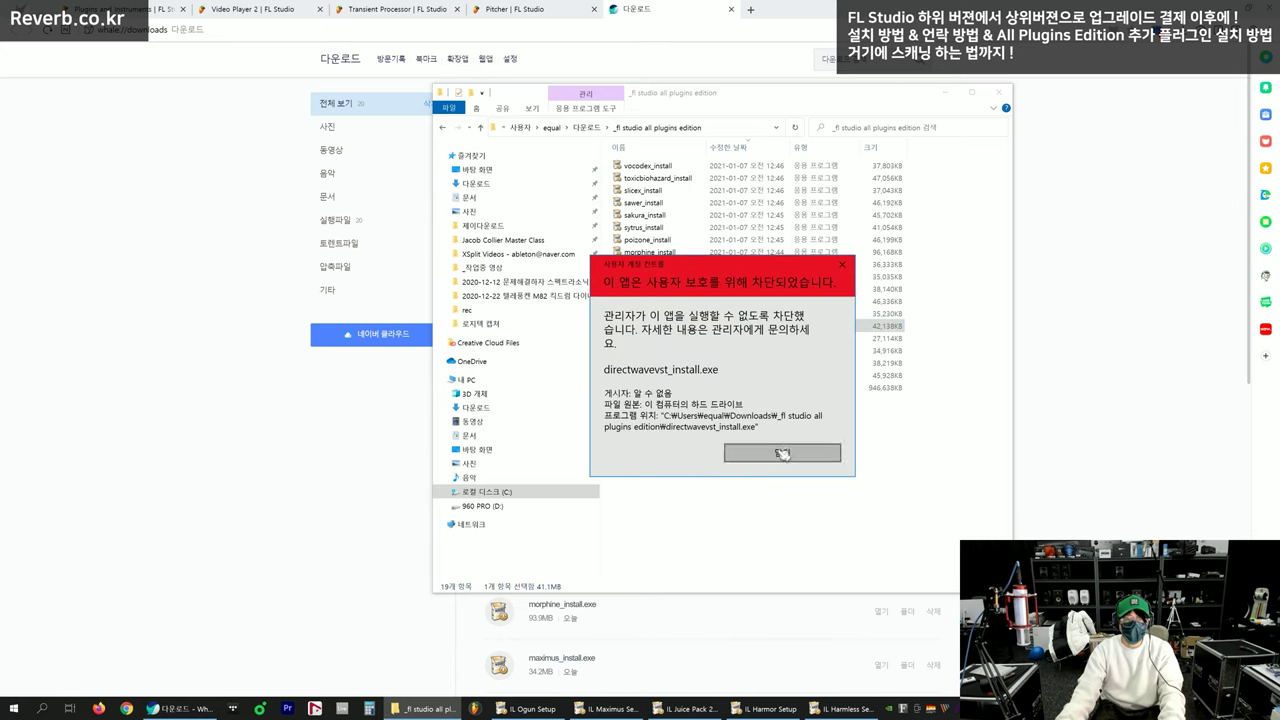
pyautogui.click(782, 454)
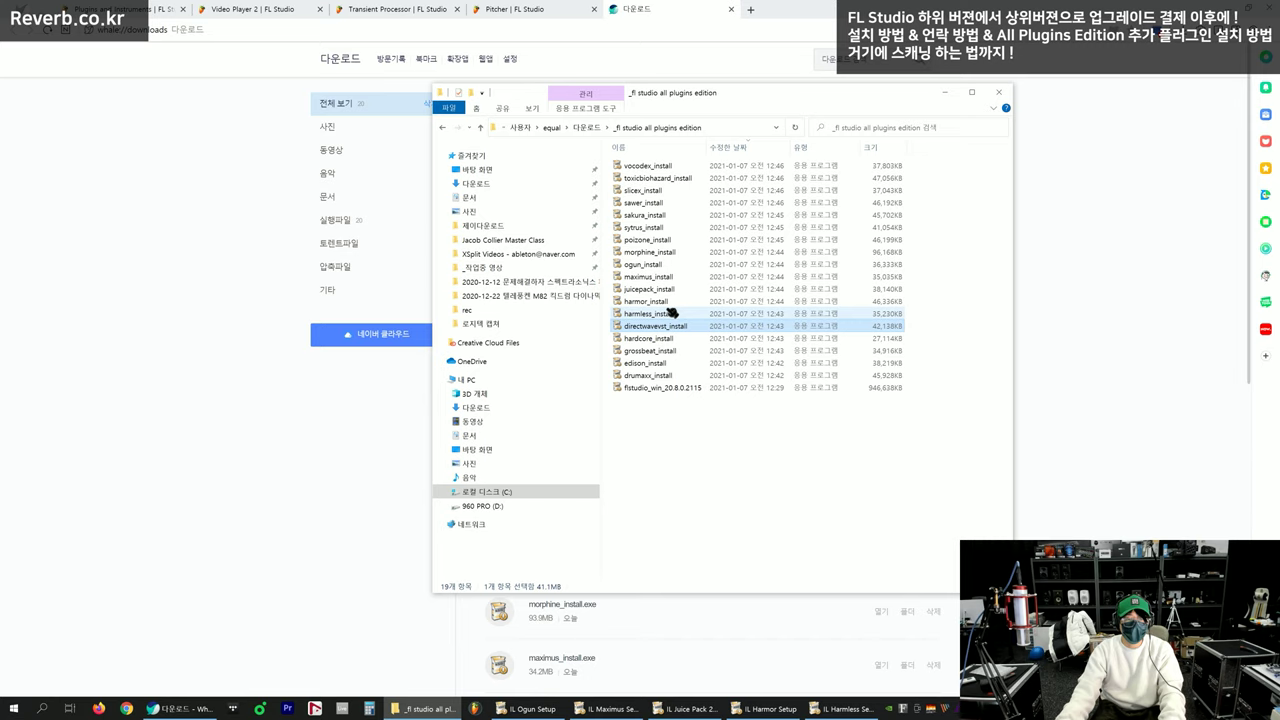
# Launch the Morphine installer and select the drumaxx installer file
pyautogui.doubleClick(663, 252)
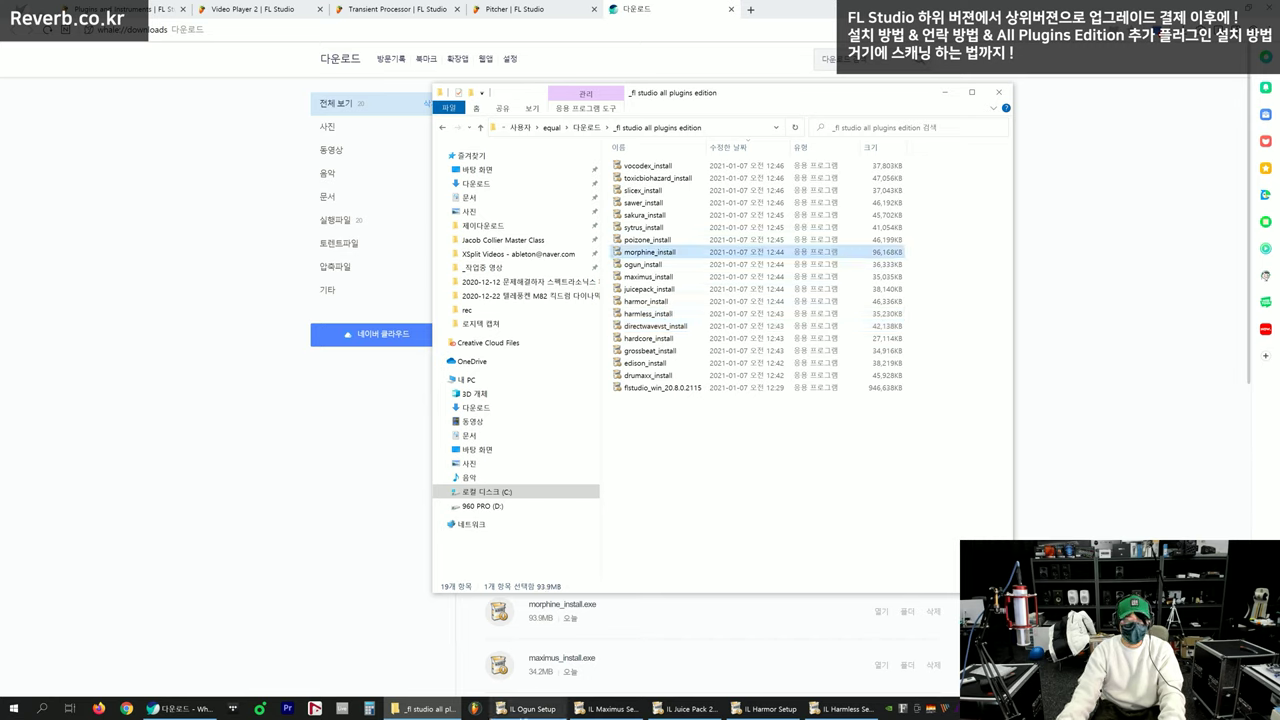
pyautogui.click(843, 596)
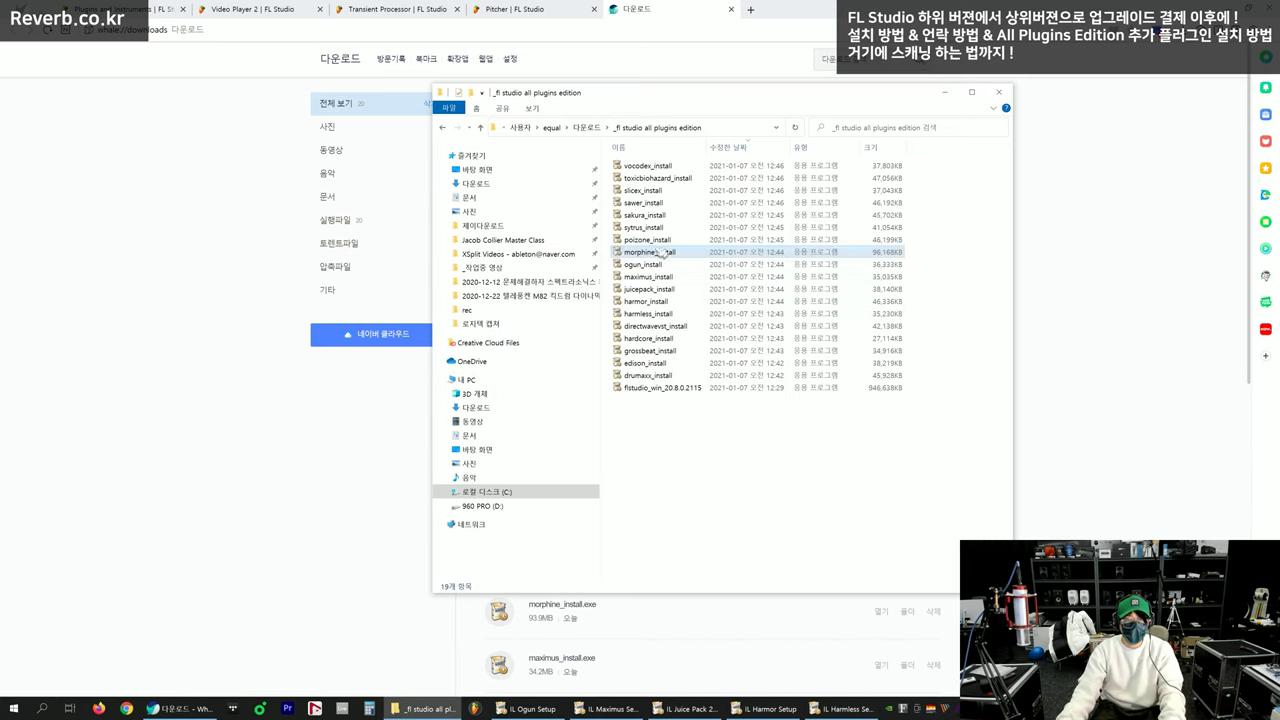
pyautogui.doubleClick(673, 377)
# Add grossbeat, hardcore, harmless, harmor, juicepack, maximus, ogun, morphine, poizone, sytrus and sakura to the selection
pyautogui.keyDown('ctrl'); pyautogui.click(670, 351); pyautogui.keyUp('ctrl')
pyautogui.keyDown('ctrl'); pyautogui.click(668, 338); pyautogui.keyUp('ctrl')
pyautogui.keyDown('ctrl'); pyautogui.click(667, 313); pyautogui.keyUp('ctrl')
pyautogui.keyDown('ctrl'); pyautogui.click(665, 301); pyautogui.keyUp('ctrl')
pyautogui.keyDown('ctrl'); pyautogui.click(664, 289); pyautogui.keyUp('ctrl')
pyautogui.keyDown('ctrl'); pyautogui.click(663, 277); pyautogui.keyUp('ctrl')
pyautogui.keyDown('ctrl'); pyautogui.click(661, 264); pyautogui.keyUp('ctrl')
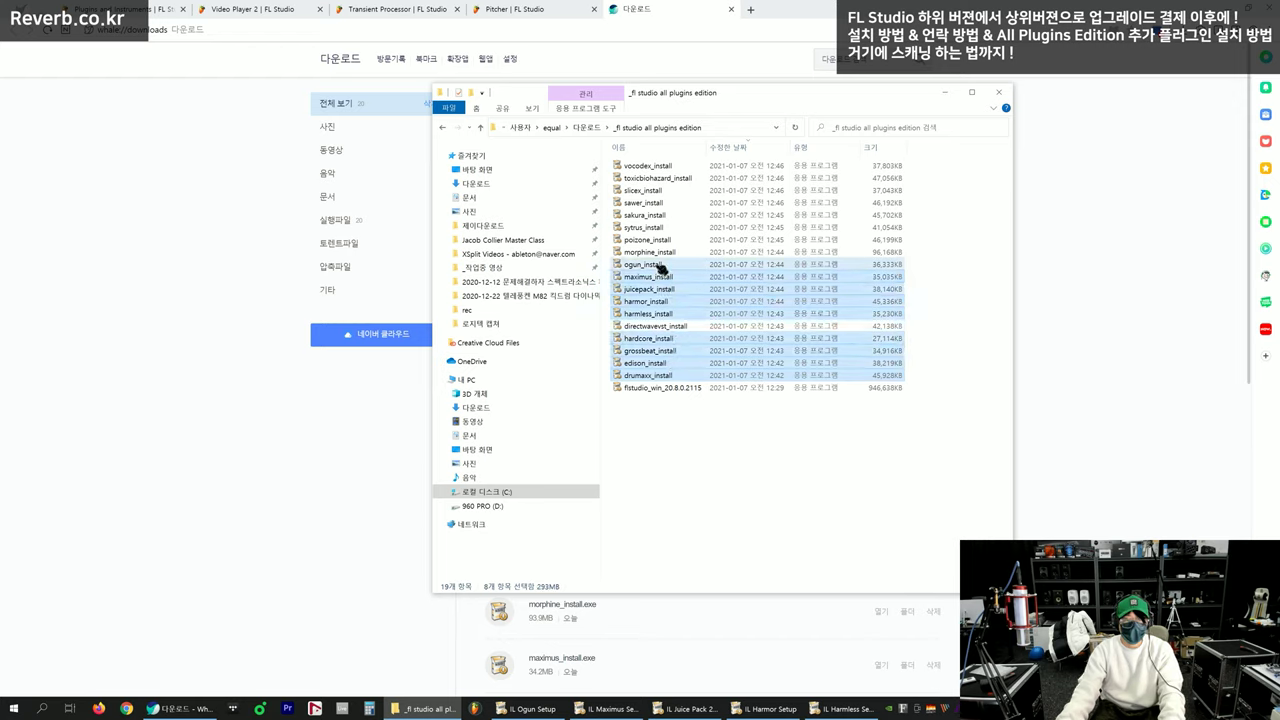
pyautogui.keyDown('ctrl'); pyautogui.click(660, 252); pyautogui.keyUp('ctrl')
pyautogui.keyDown('ctrl'); pyautogui.click(658, 240); pyautogui.keyUp('ctrl')
pyautogui.keyDown('ctrl'); pyautogui.click(657, 228); pyautogui.keyUp('ctrl')
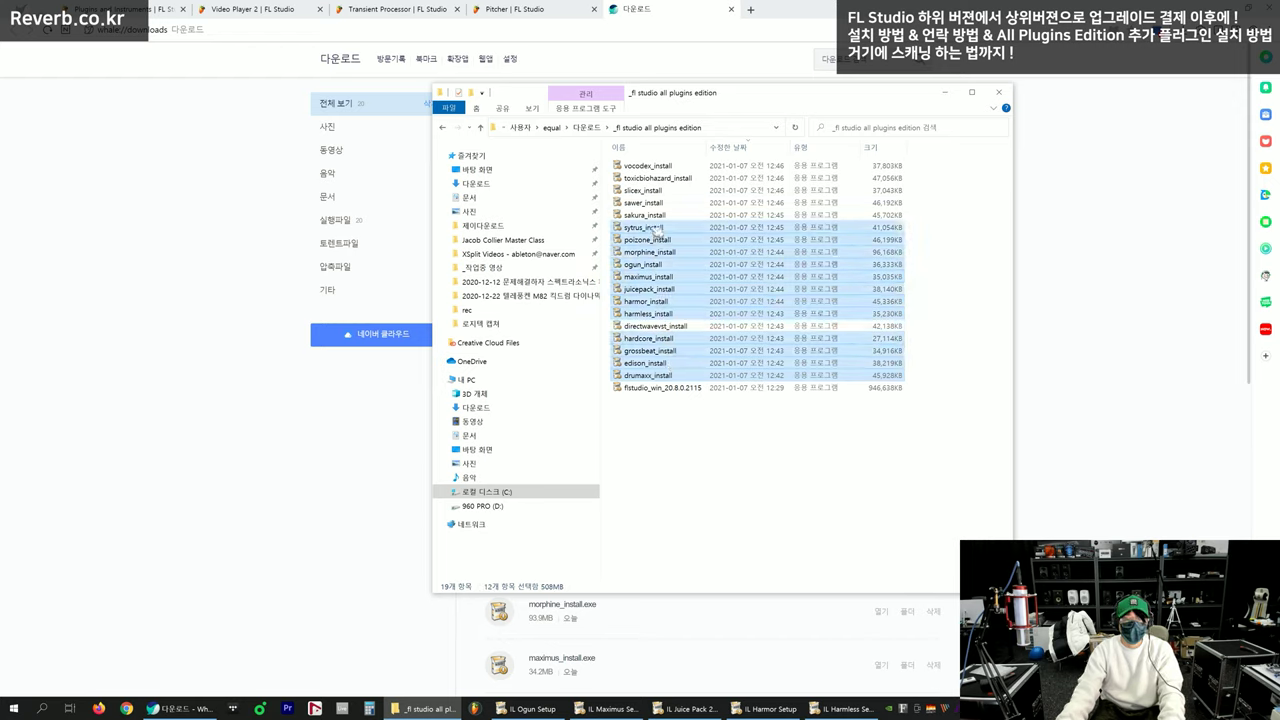
pyautogui.keyDown('ctrl'); pyautogui.click(657, 215); pyautogui.keyUp('ctrl')
# Select the vocodex through poizone installers plus morphine and run them as administrator
pyautogui.click(657, 167)
pyautogui.keyDown('shift'); pyautogui.click(658, 241); pyautogui.keyUp('shift')
pyautogui.keyDown('shift'); pyautogui.click(657, 253); pyautogui.keyUp('shift')
pyautogui.rightClick(656, 253)
pyautogui.click(588, 281)
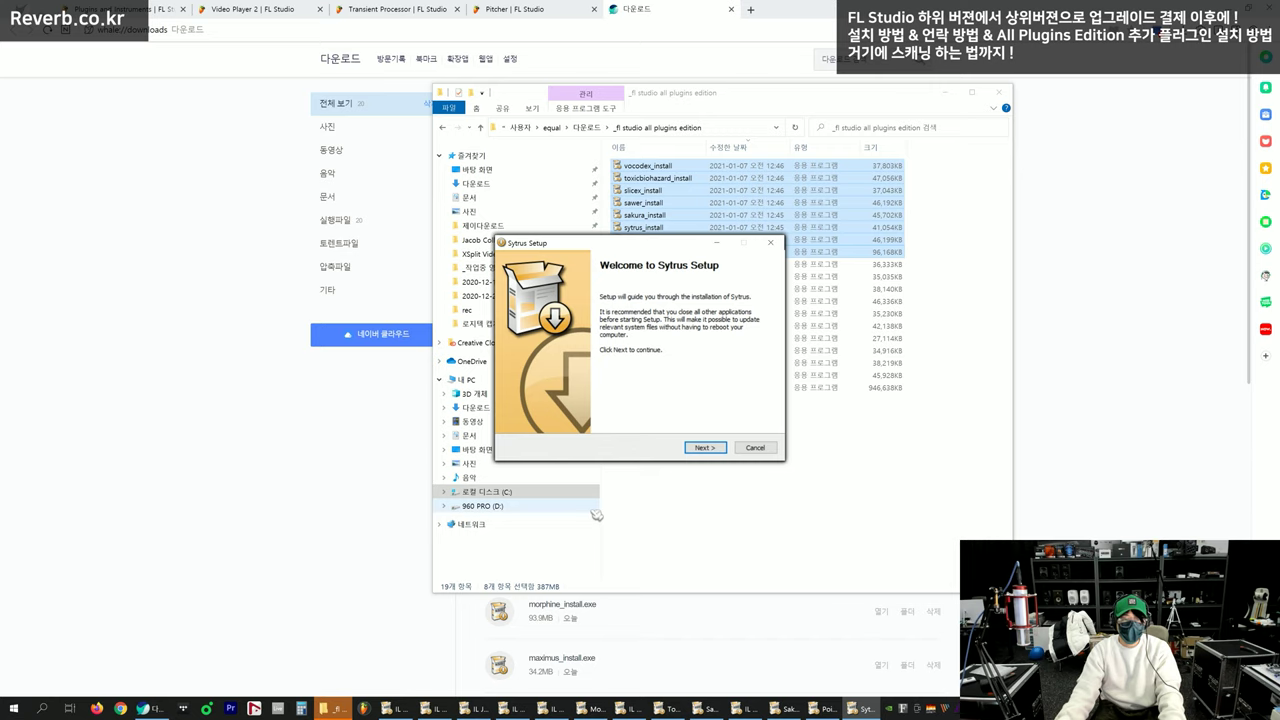
# Spread the installer windows out and advance Sytrus, PoiZone and Sakura to their licence pages
pyautogui.moveTo(621, 241); pyautogui.dragTo(230, 108)
pyautogui.click(427, 450)
pyautogui.click(650, 243)
pyautogui.press('Return')
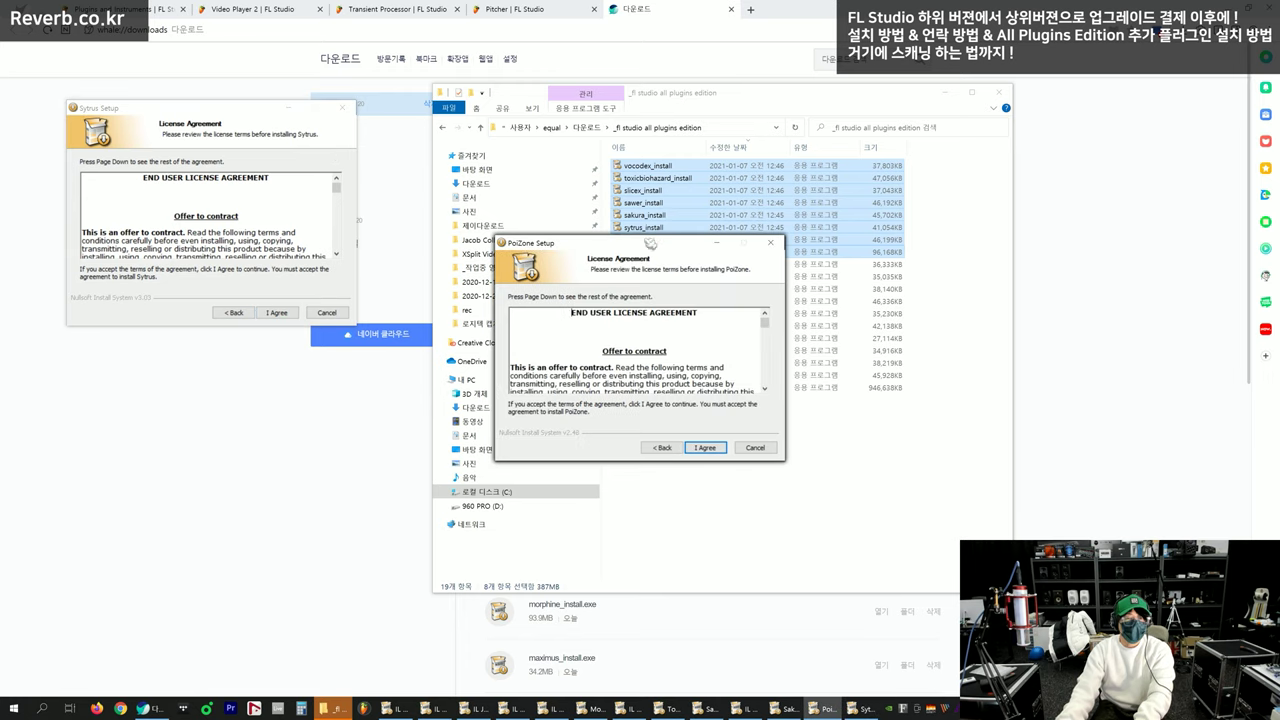
pyautogui.moveTo(650, 243); pyautogui.dragTo(241, 423)
pyautogui.click(705, 447)
pyautogui.moveTo(650, 243); pyautogui.dragTo(557, 52)
pyautogui.moveTo(680, 243); pyautogui.dragTo(1134, 51)
# Advance the Sawer, Slicex, Toxic Biohazard, Vocodex and Morphine installers to their licence pages
pyautogui.press('Return')
pyautogui.click(693, 270)
pyautogui.press('Return')
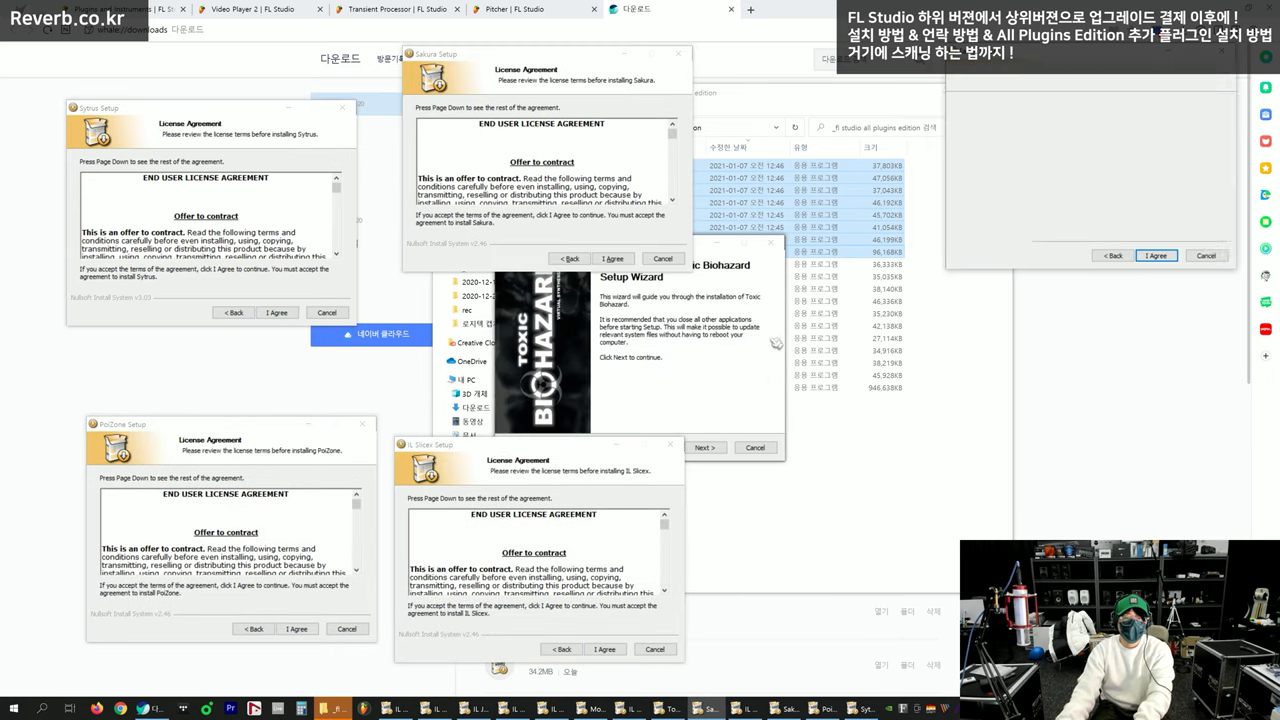
pyautogui.moveTo(690, 243); pyautogui.dragTo(1174, 407)
pyautogui.press('Return')
pyautogui.moveTo(691, 248); pyautogui.dragTo(893, 447)
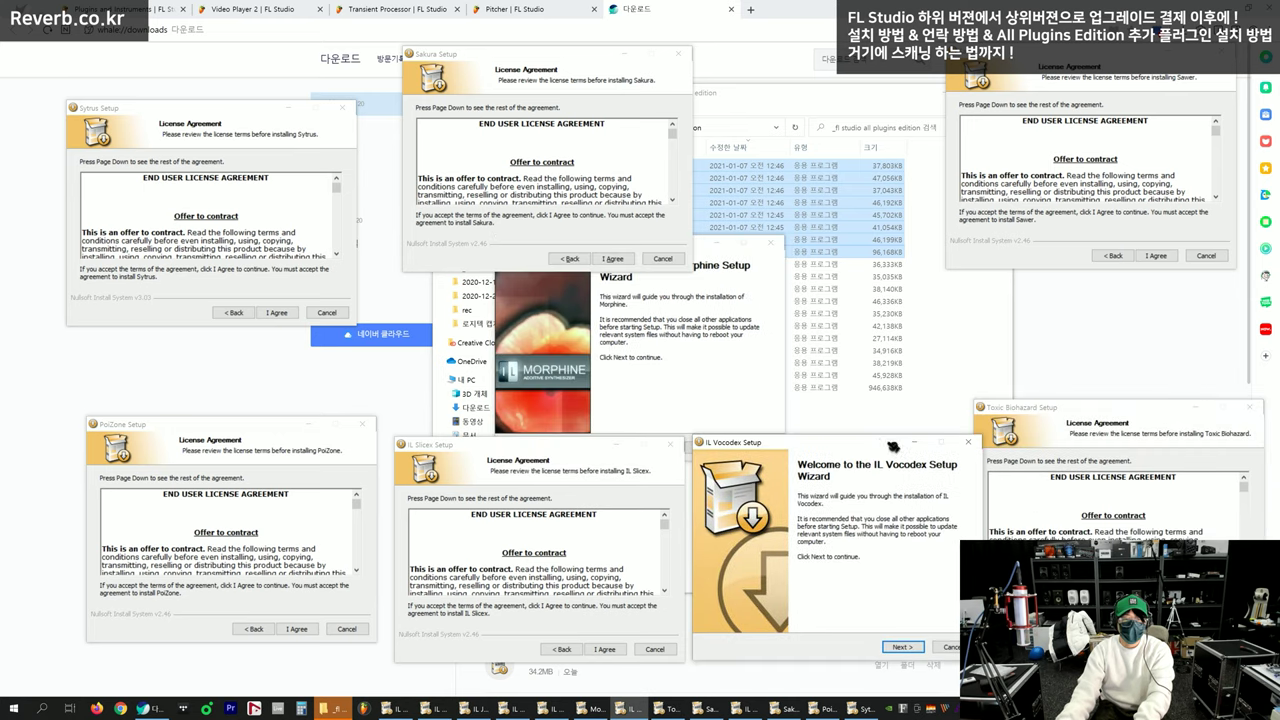
pyautogui.press('Return')
pyautogui.click(696, 280)
pyautogui.moveTo(676, 246); pyautogui.dragTo(854, 64)
pyautogui.press('Return')
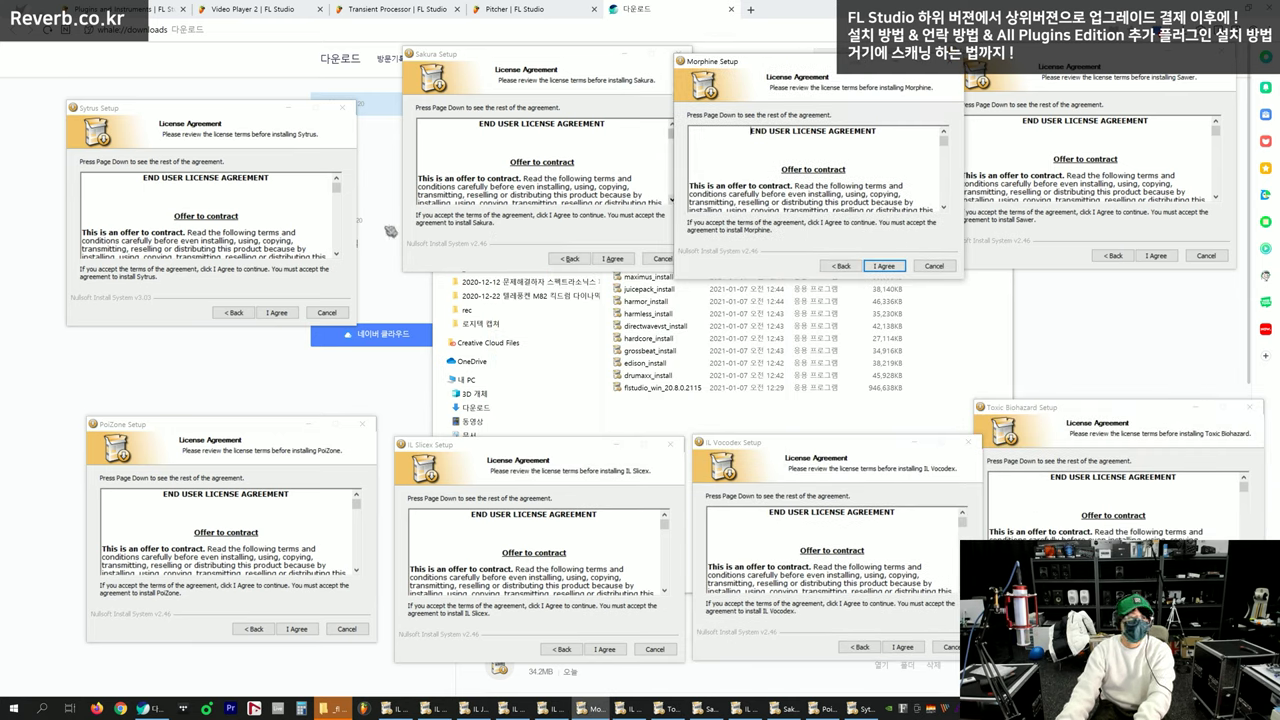
# Accept the licence agreements for Sytrus, Sakura, Morphine and Sawer
pyautogui.click(268, 283)
pyautogui.press('Return')
pyautogui.click(601, 223)
pyautogui.press('Return')
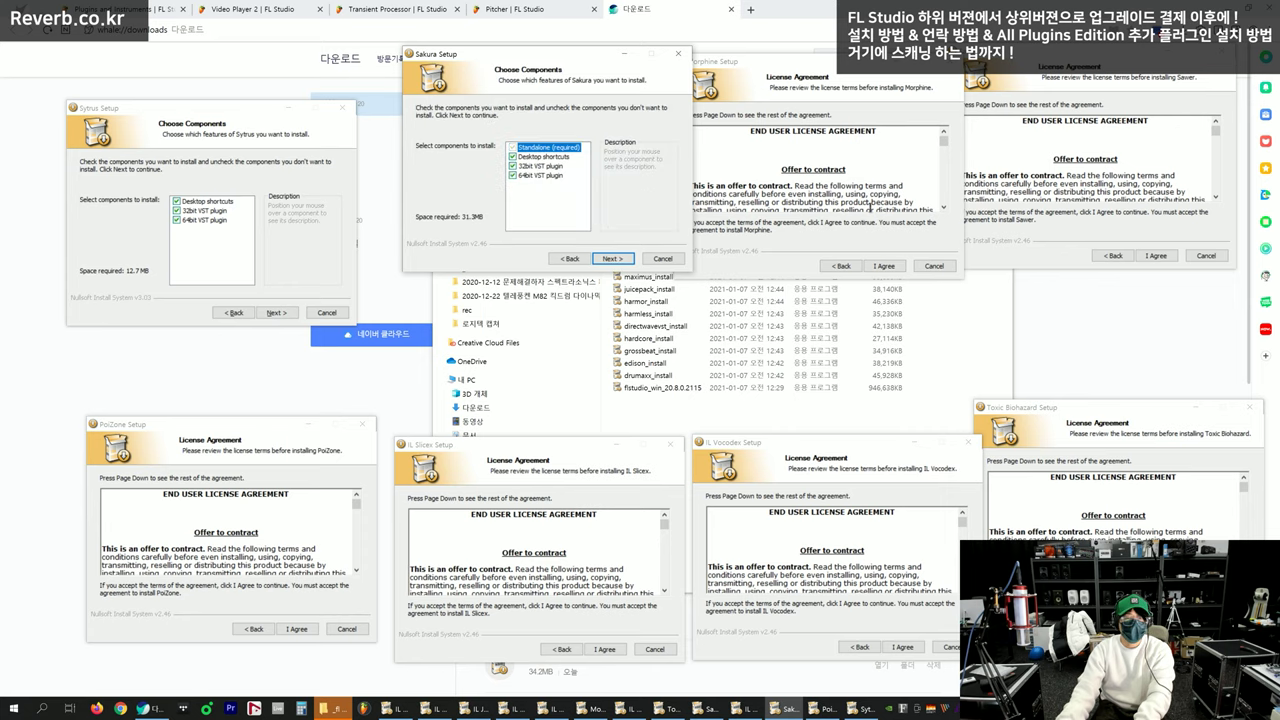
pyautogui.click(870, 212)
pyautogui.press('Return')
pyautogui.click(1080, 220)
pyautogui.press('Return')
# Accept the licence agreements for Toxic Biohazard, Vocodex, Slicex and PoiZone
pyautogui.click(1040, 490)
pyautogui.press('Return')
pyautogui.click(842, 545)
pyautogui.press('Return')
pyautogui.click(606, 564)
pyautogui.press('Return')
pyautogui.click(280, 549)
pyautogui.press('Return')
# Untick the 32bit VST plugin component in each of the eight installers
pyautogui.click(178, 214)
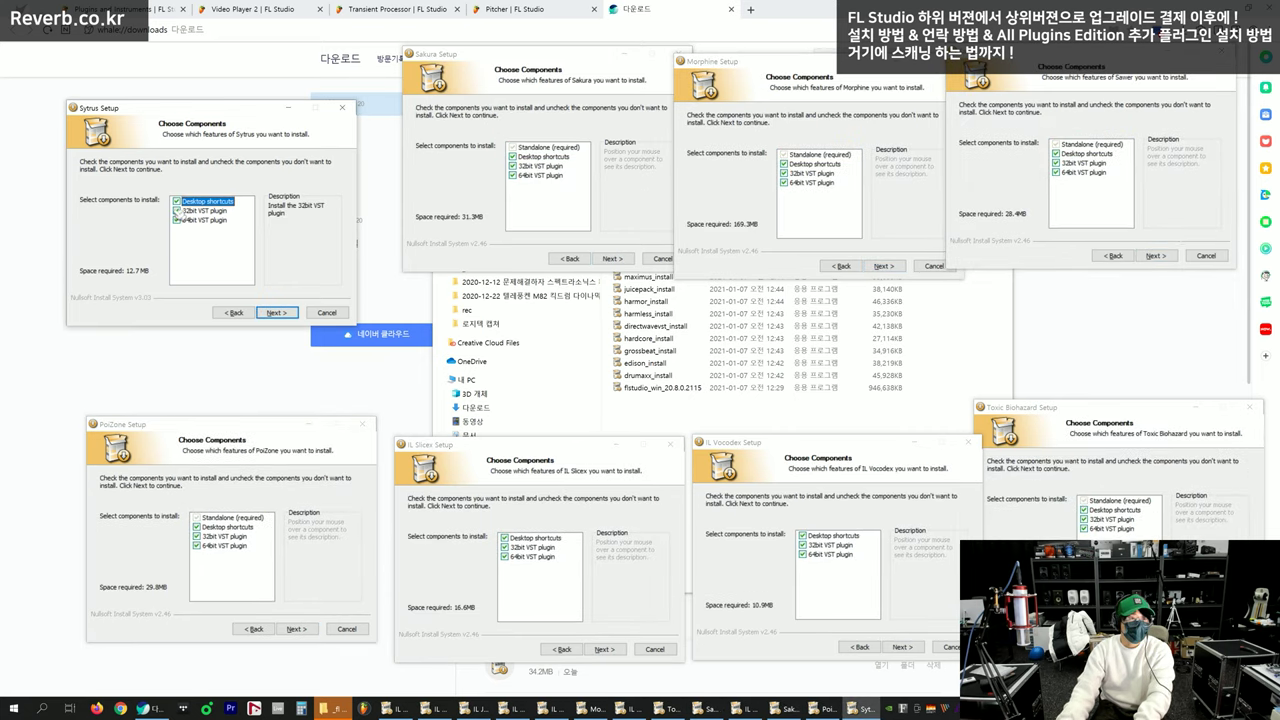
pyautogui.click(512, 166)
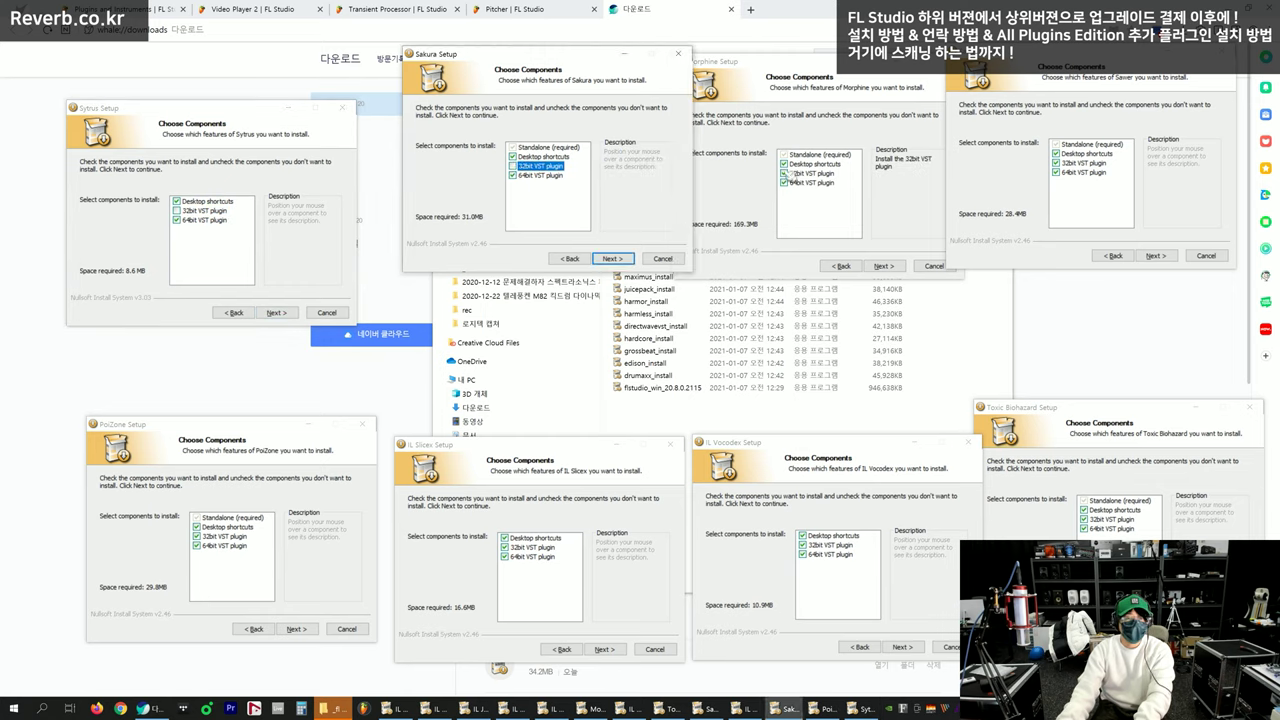
pyautogui.click(785, 173)
pyautogui.click(1056, 163)
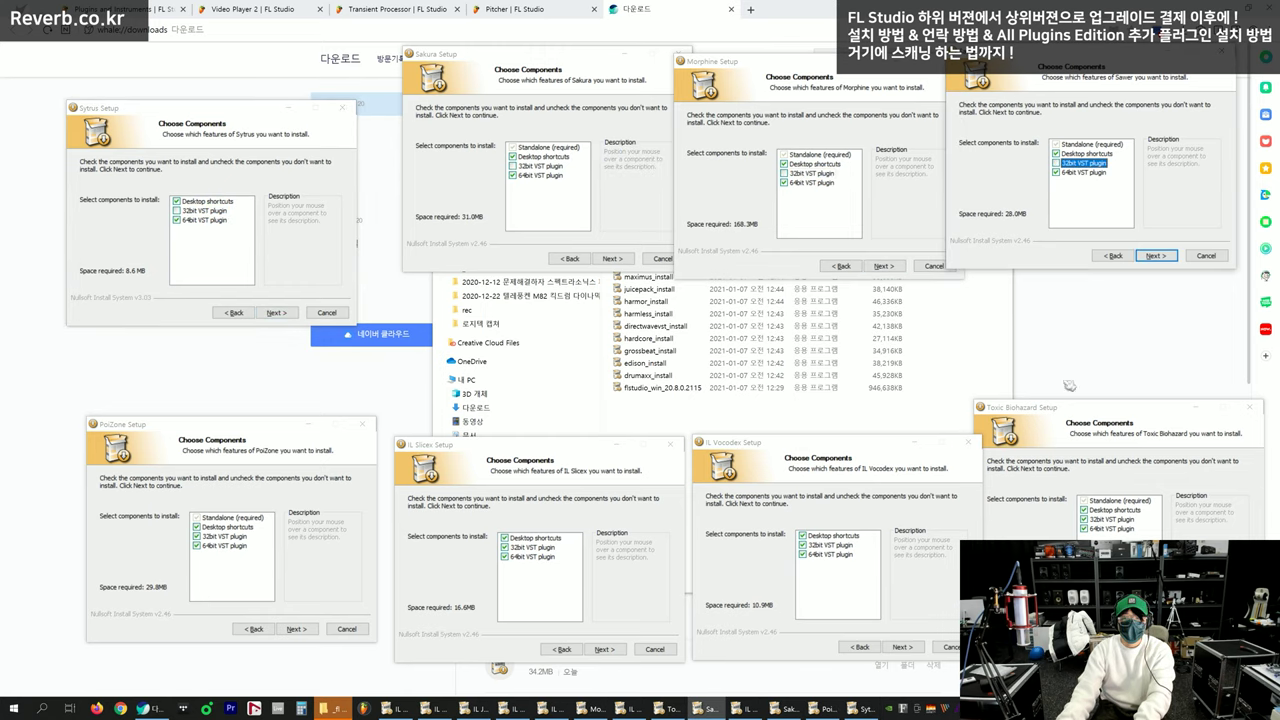
pyautogui.click(1085, 520)
pyautogui.click(803, 545)
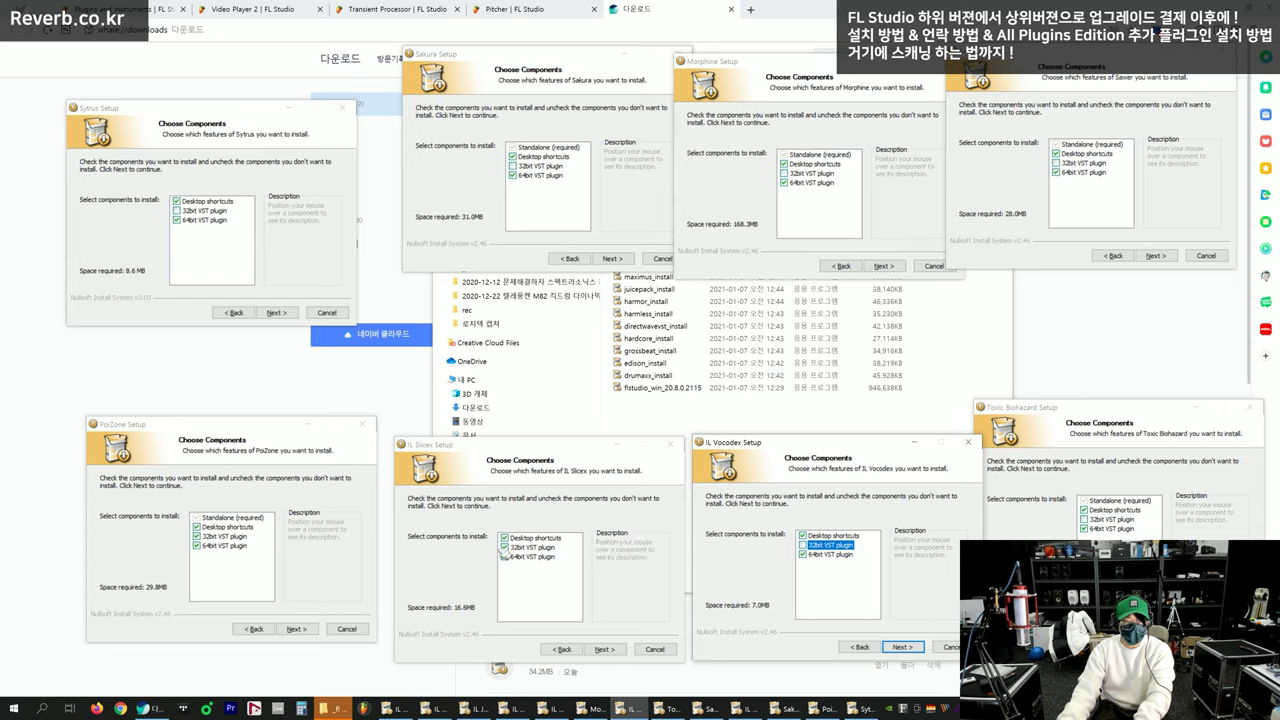
pyautogui.click(504, 547)
pyautogui.click(197, 536)
# Confirm the 64-bit-only component choice in all eight installers
pyautogui.click(284, 284)
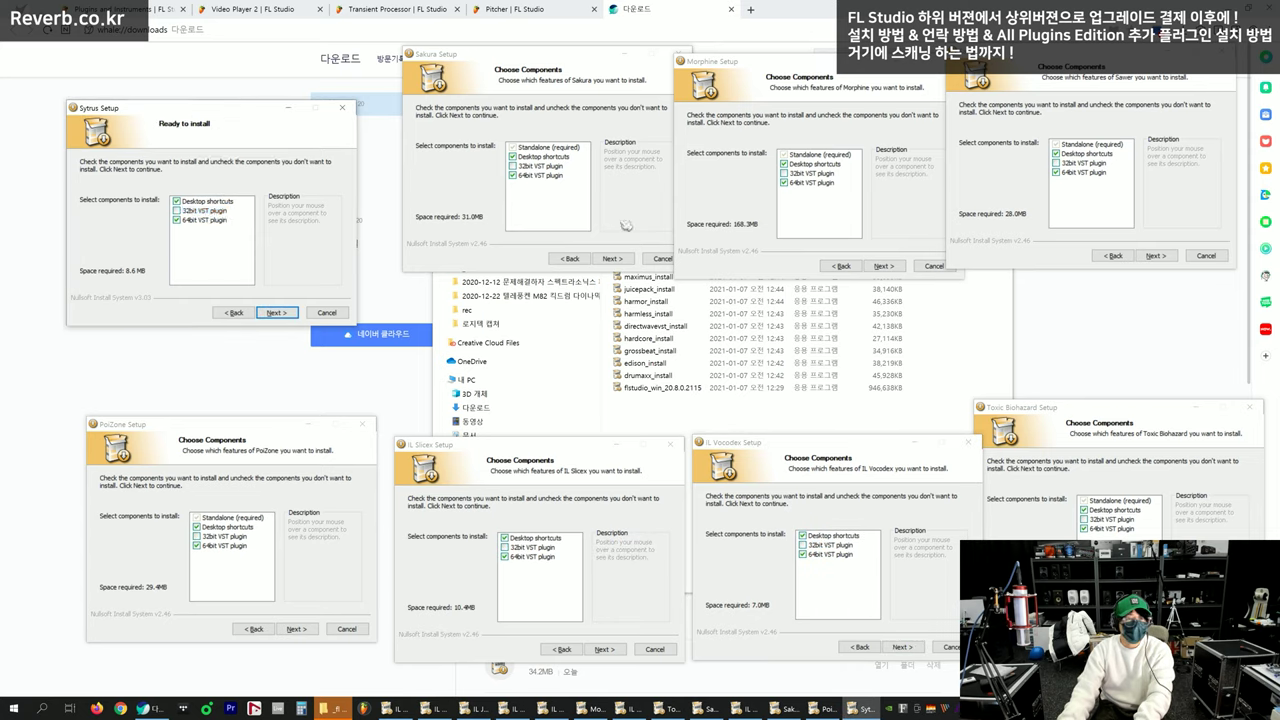
pyautogui.click(612, 258)
pyautogui.click(883, 265)
pyautogui.click(1155, 255)
pyautogui.click(1068, 490)
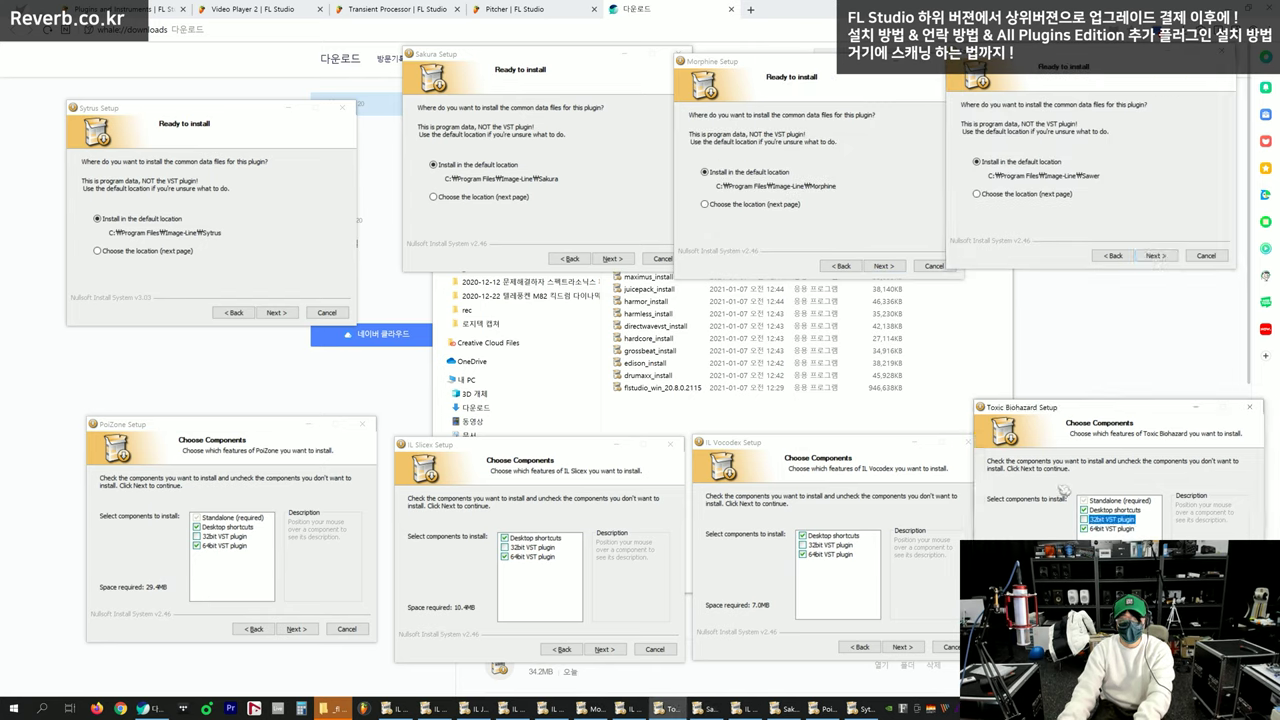
pyautogui.click(1184, 612)
pyautogui.click(901, 647)
pyautogui.click(604, 649)
pyautogui.click(296, 628)
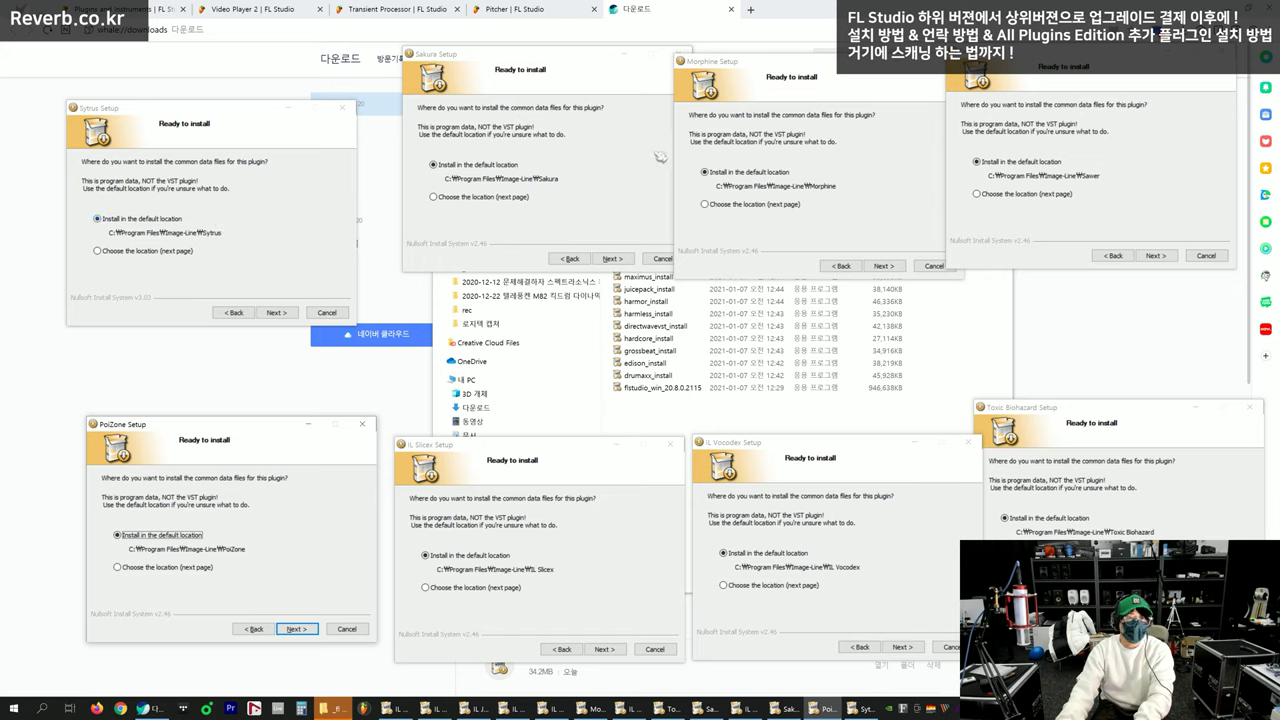
# Keep the default data folder for Sakura, Sytrus and Morphine
pyautogui.click(240, 185)
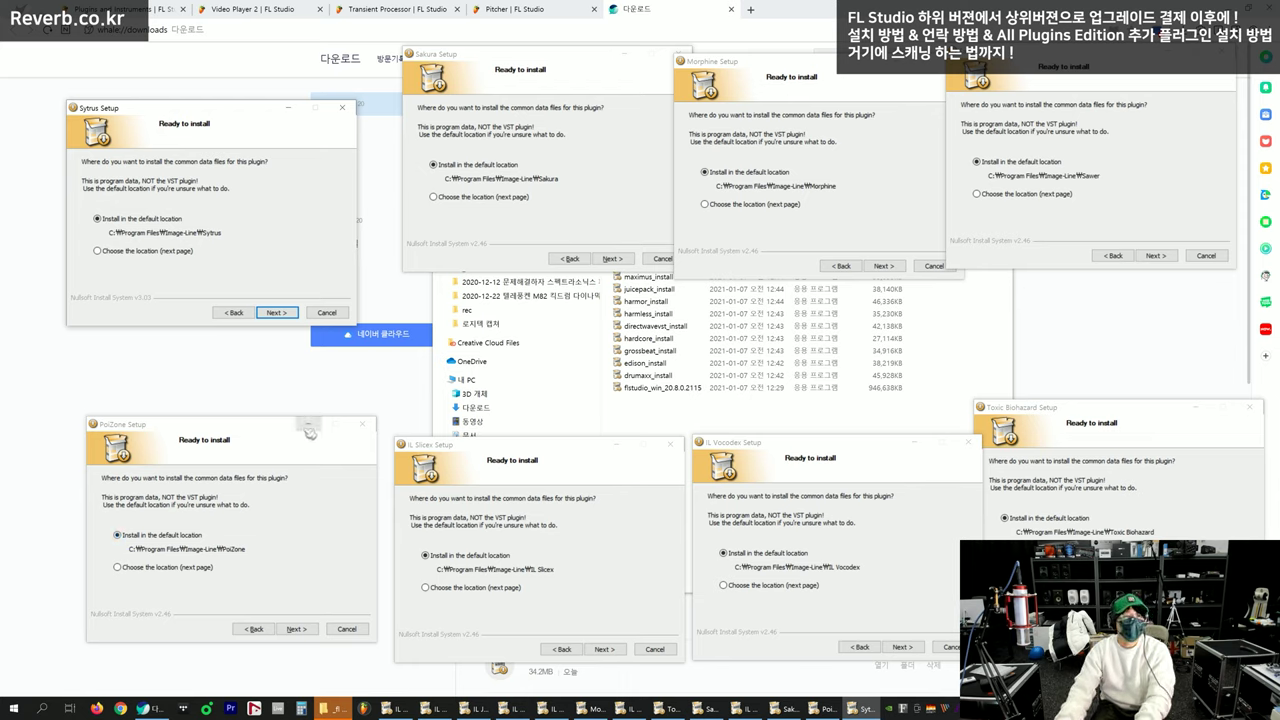
pyautogui.press('Return')
pyautogui.click(585, 170)
pyautogui.press('Return')
# Keep the default data folder for Sawer, Toxic Biohazard, Vocodex, PoiZone and Slicex
pyautogui.click(860, 160)
pyautogui.press('Return')
pyautogui.click(1123, 146)
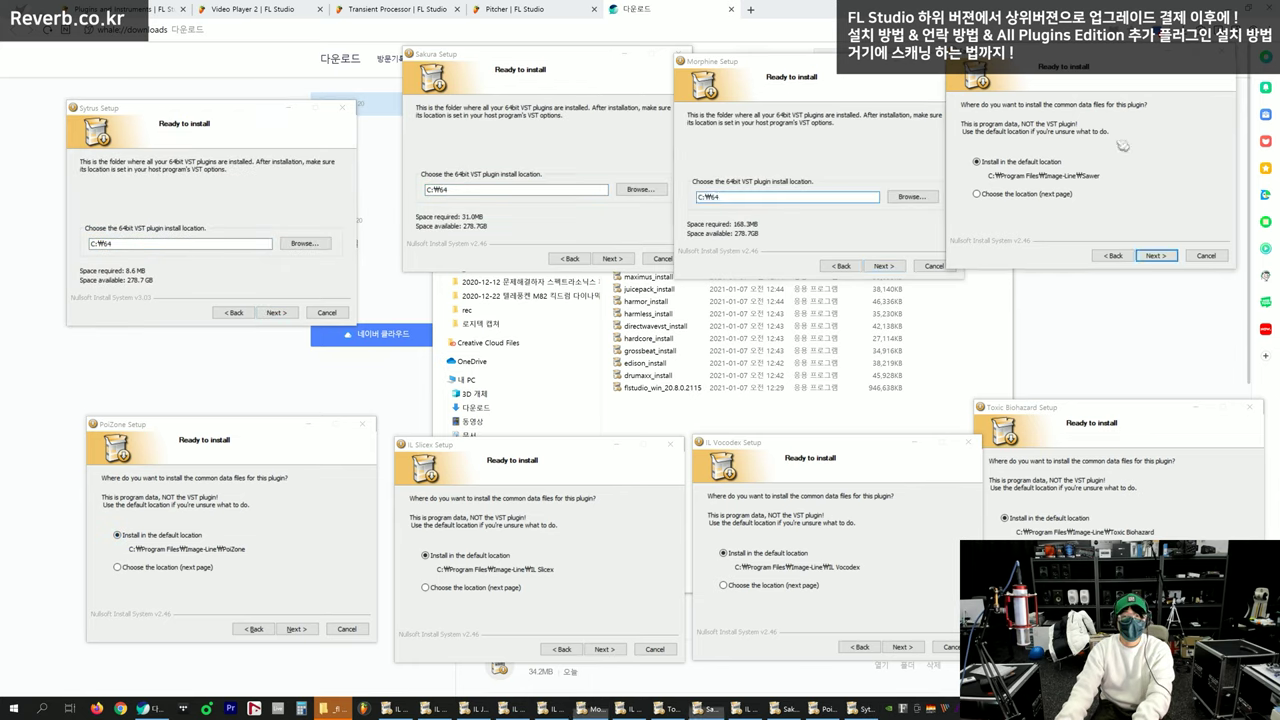
pyautogui.press('Return')
pyautogui.click(1107, 513)
pyautogui.press('Return')
pyautogui.click(560, 515)
pyautogui.press('Return')
pyautogui.click(330, 523)
pyautogui.press('Return')
# Accept C:\64 as the 64-bit VST folder in all eight installers
pyautogui.click(258, 207)
pyautogui.click(513, 157)
pyautogui.click(248, 192)
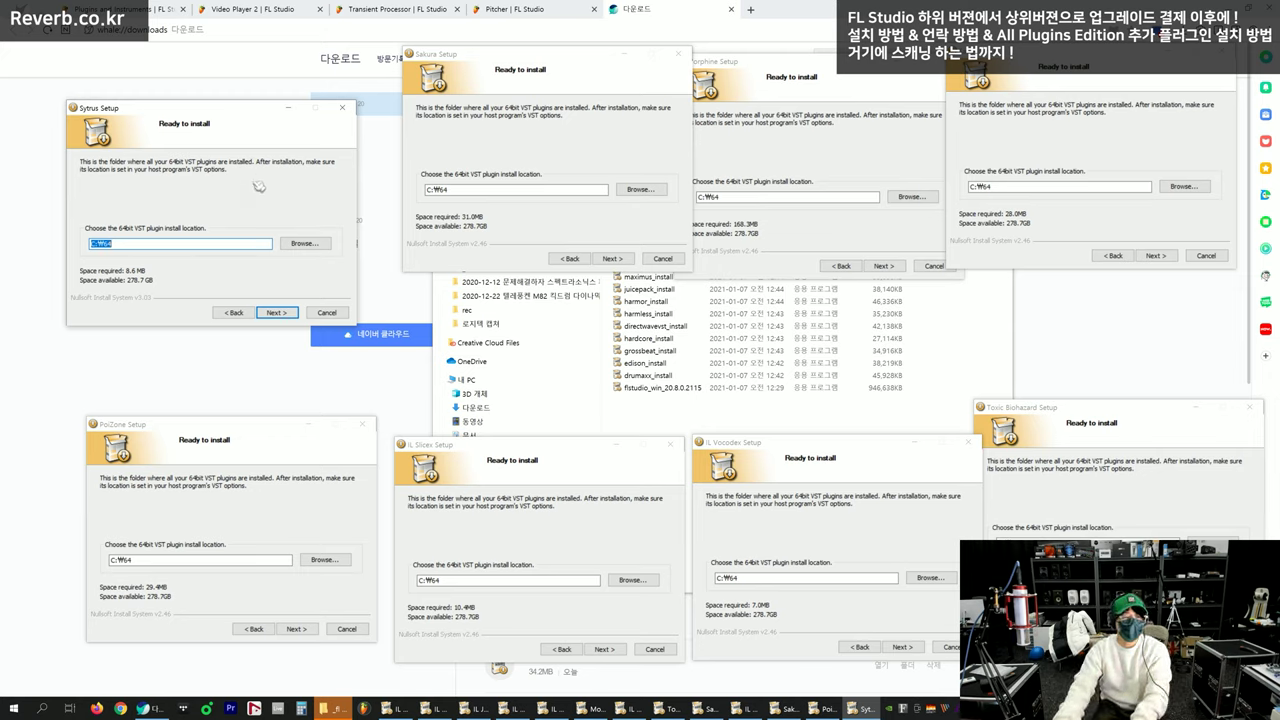
pyautogui.press('Return')
pyautogui.click(515, 152)
pyautogui.press('Return')
pyautogui.click(790, 155)
pyautogui.press('Return')
pyautogui.click(1070, 161)
pyautogui.press('Return')
pyautogui.click(1063, 458)
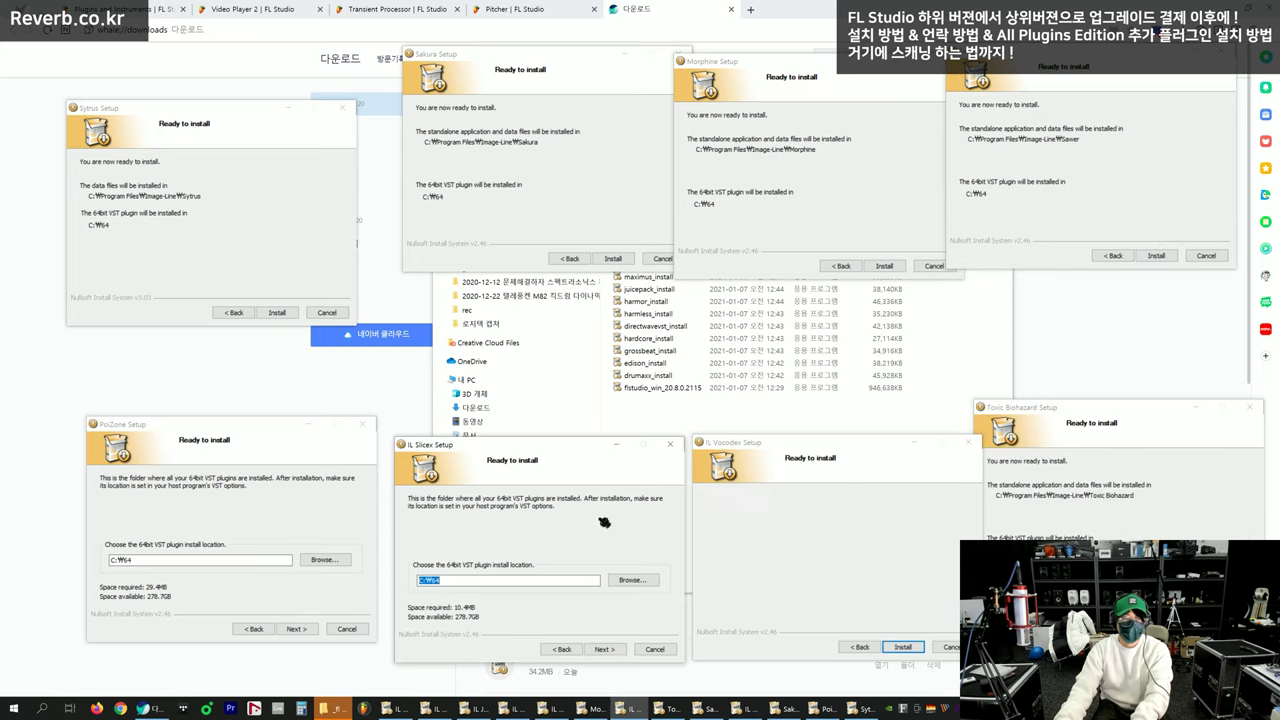
pyautogui.press('Return')
pyautogui.click(283, 501)
pyautogui.press('Return')
pyautogui.click(276, 240)
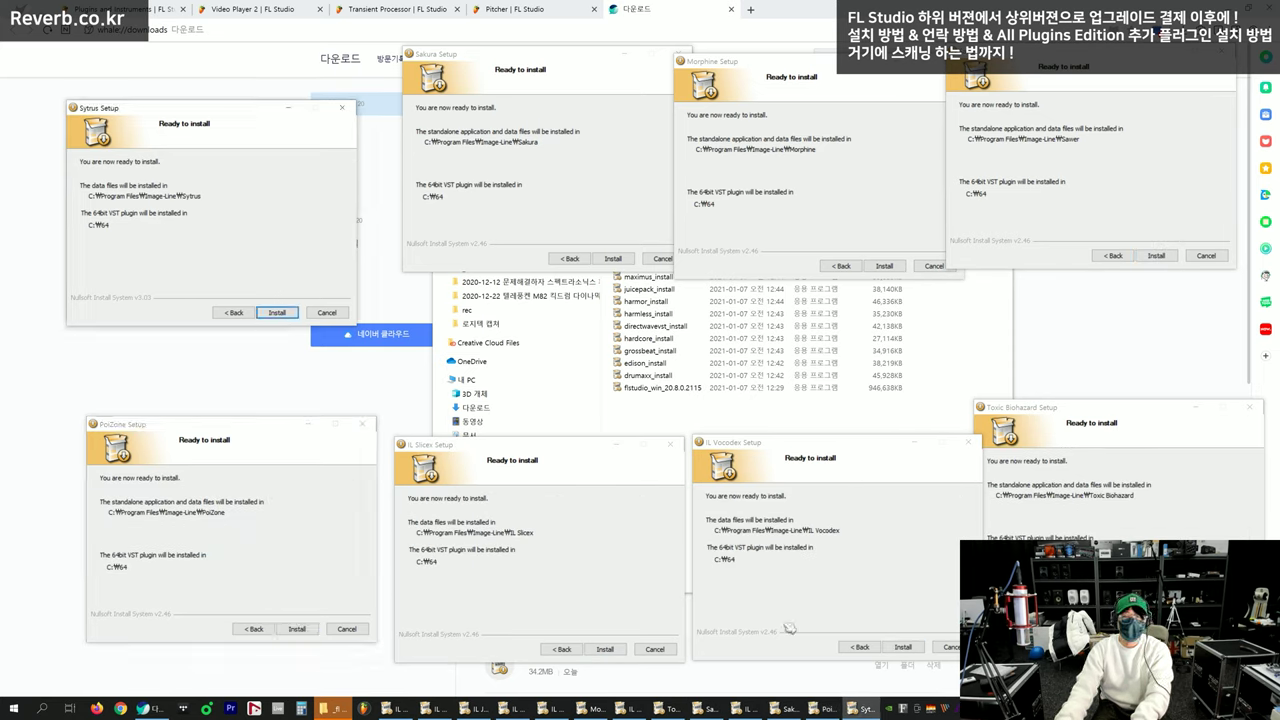
# Start the Sytrus and PoiZone installs, then select the installer files in File Explorer
pyautogui.press('Return')
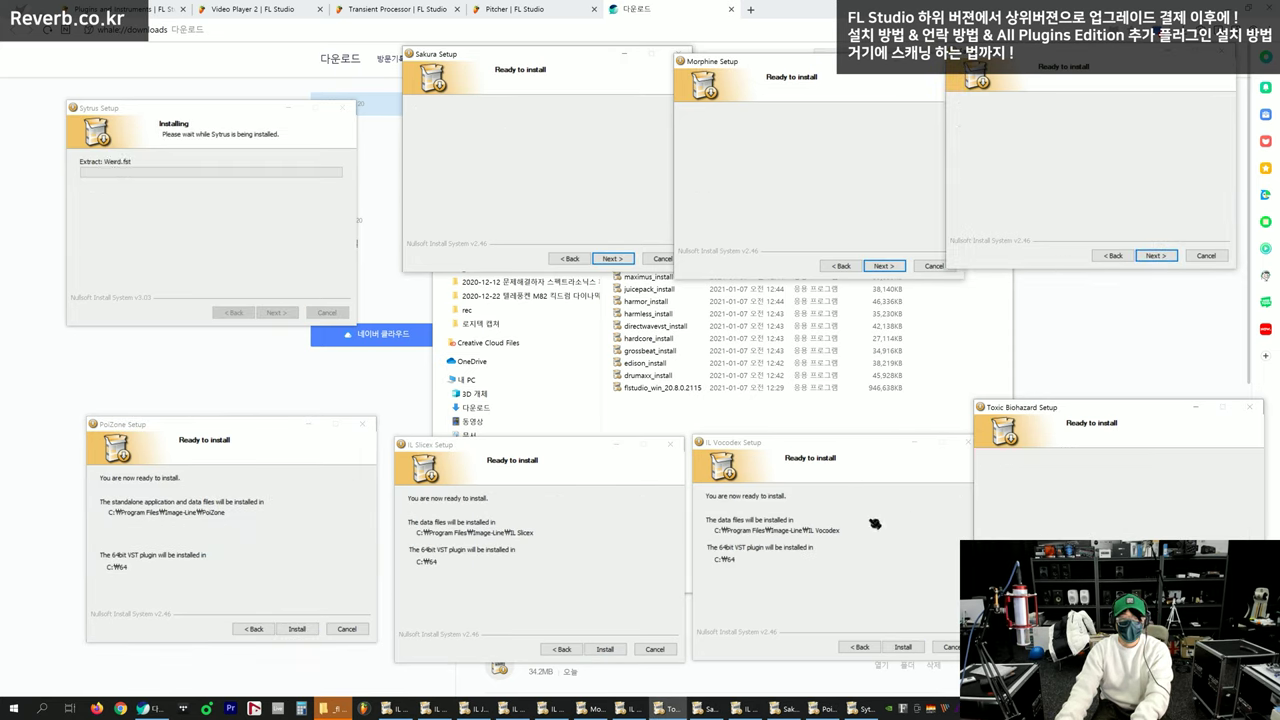
pyautogui.click(325, 542)
pyautogui.press('Return')
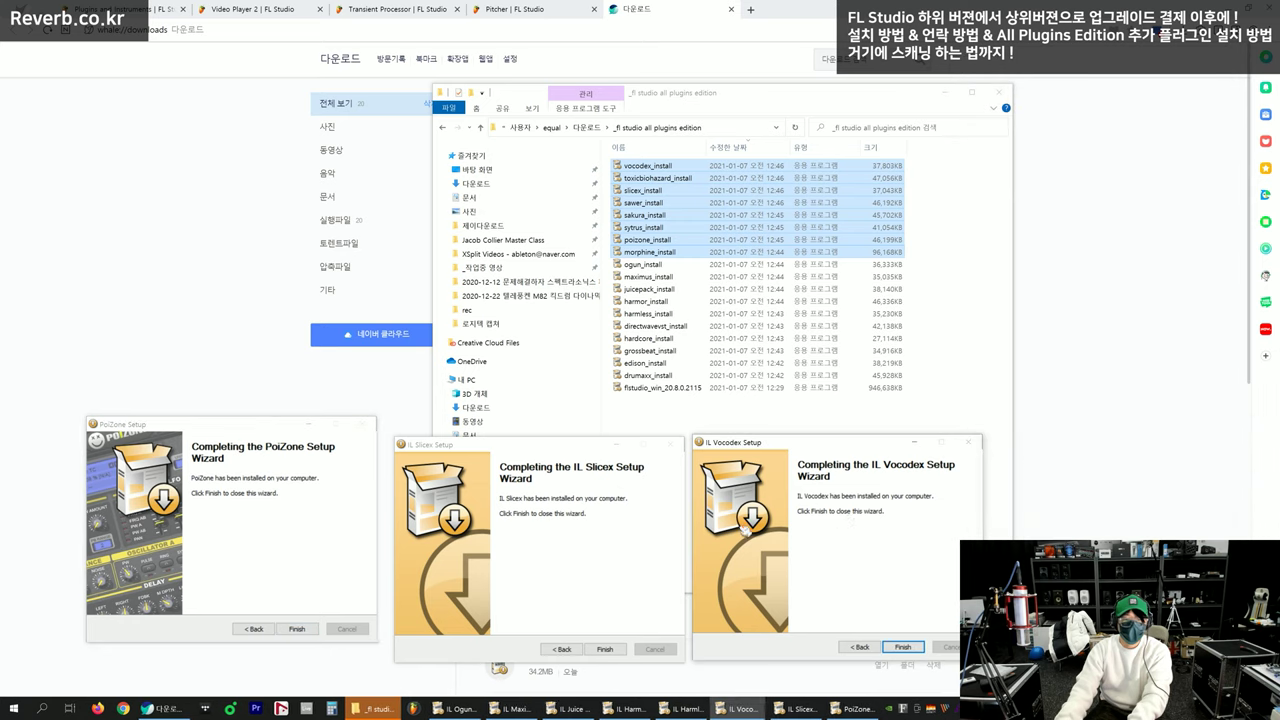
pyautogui.moveTo(731, 487); pyautogui.dragTo(702, 169)
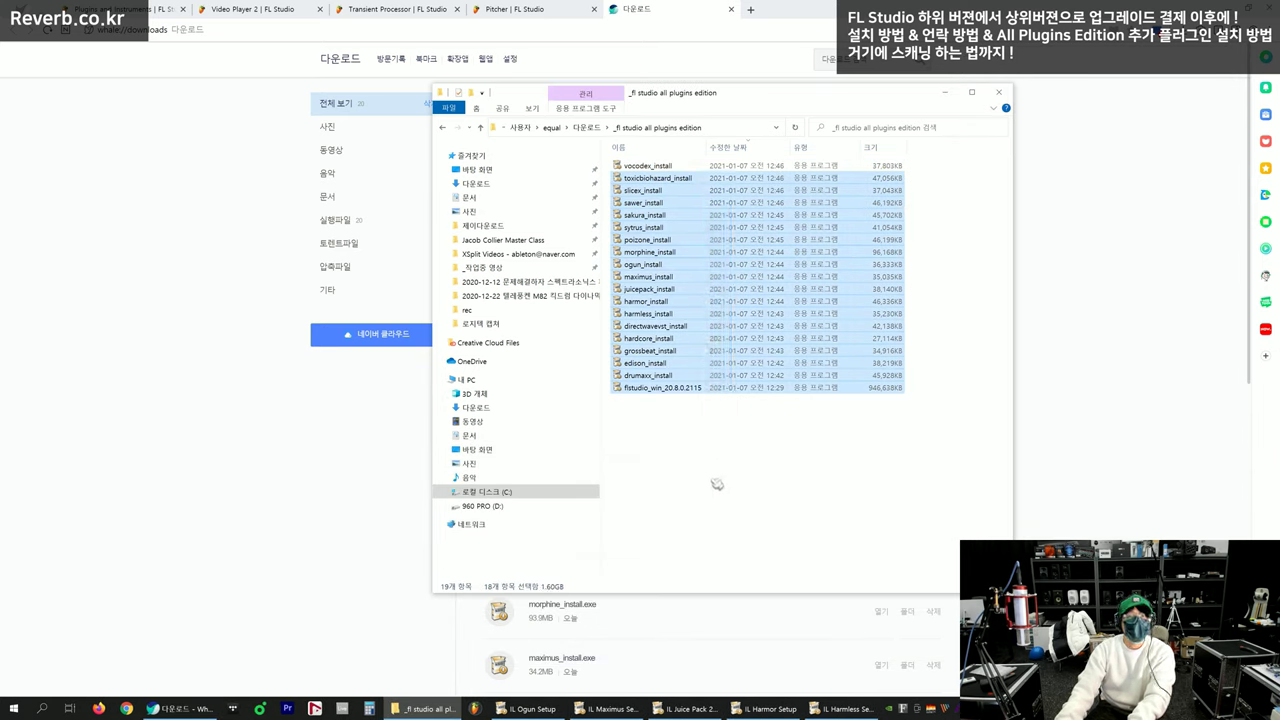
# Arrange the Juice Pack 2 and Maximus installer windows and advance them to their licence pages
pyautogui.click(717, 483)
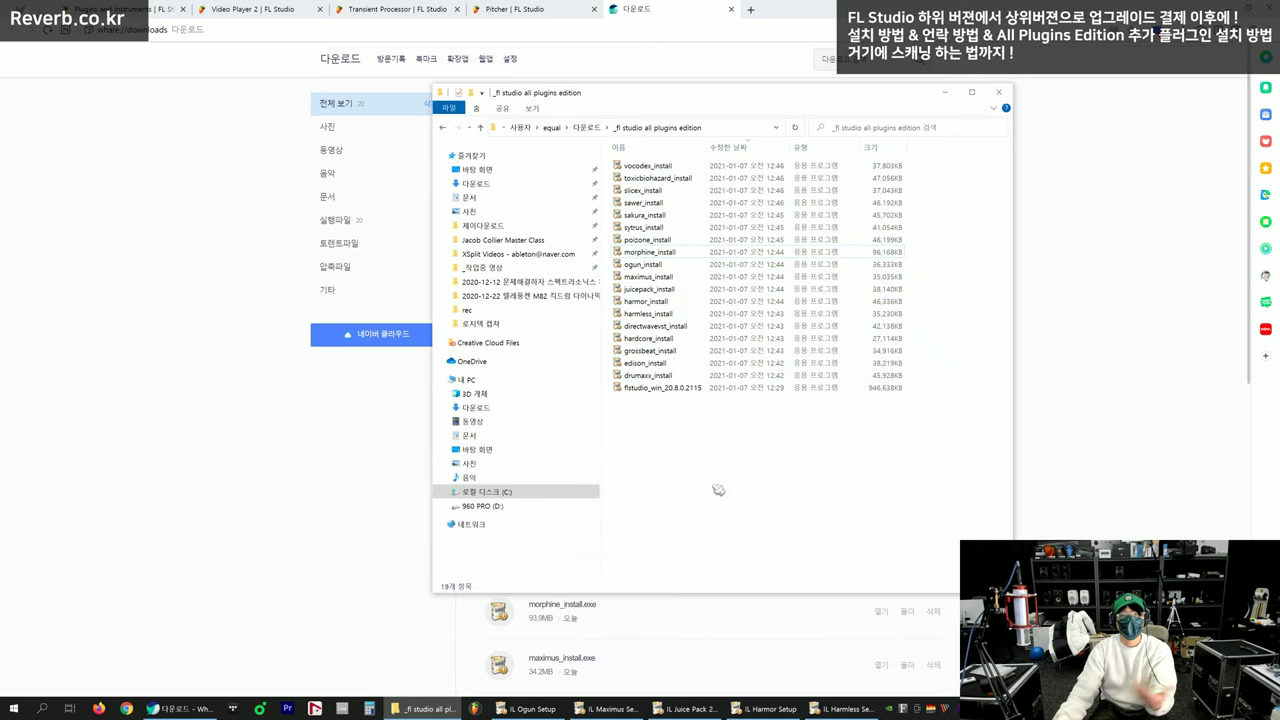
pyautogui.click(231, 457)
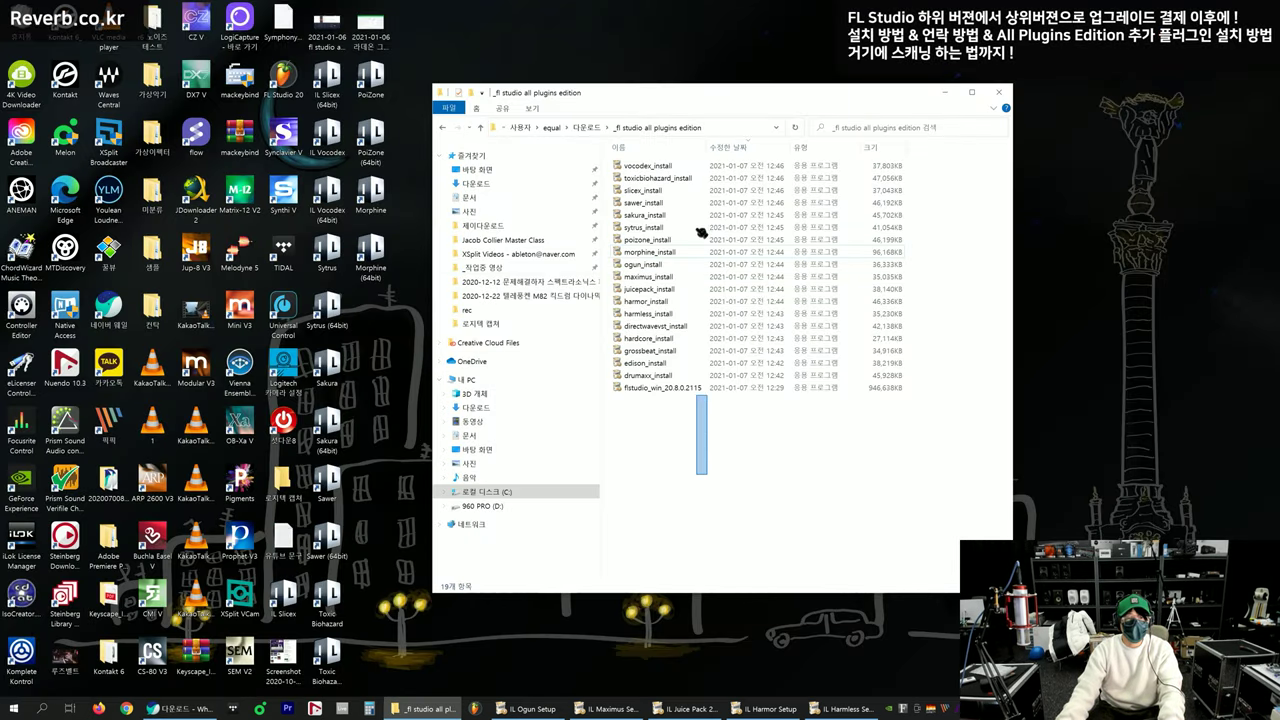
pyautogui.click(375, 685)
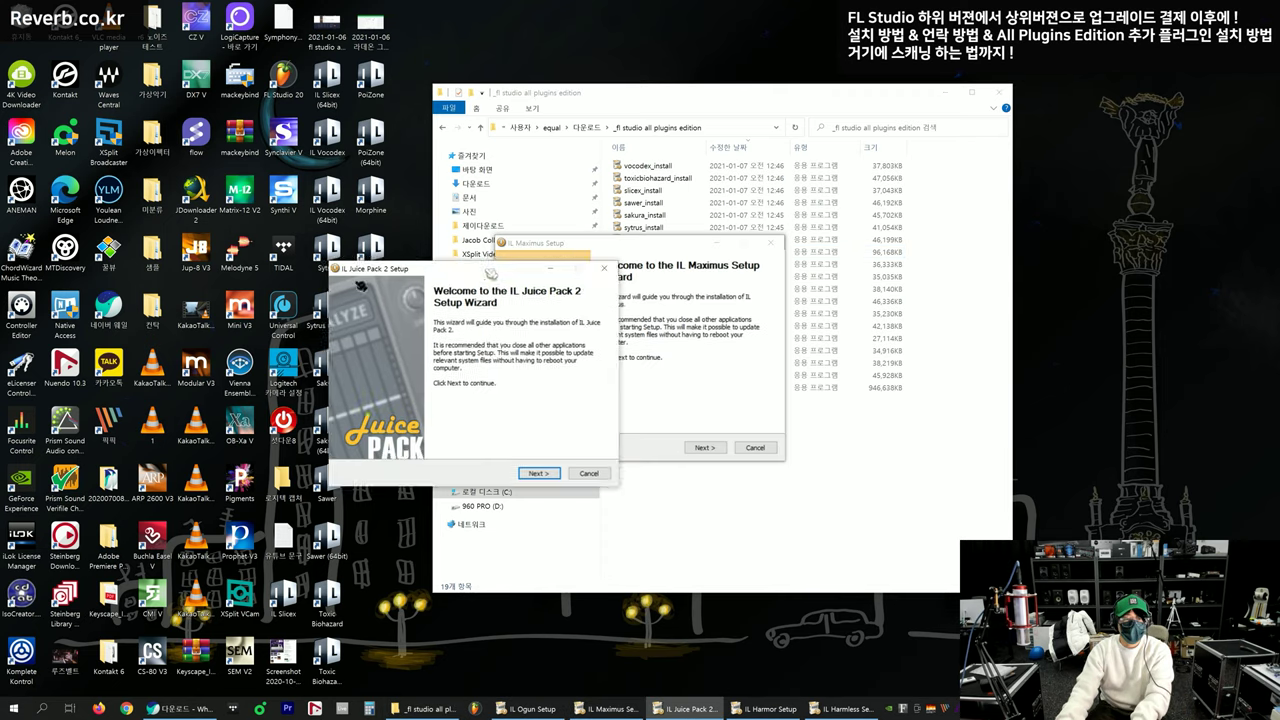
pyautogui.moveTo(657, 243); pyautogui.dragTo(329, 283)
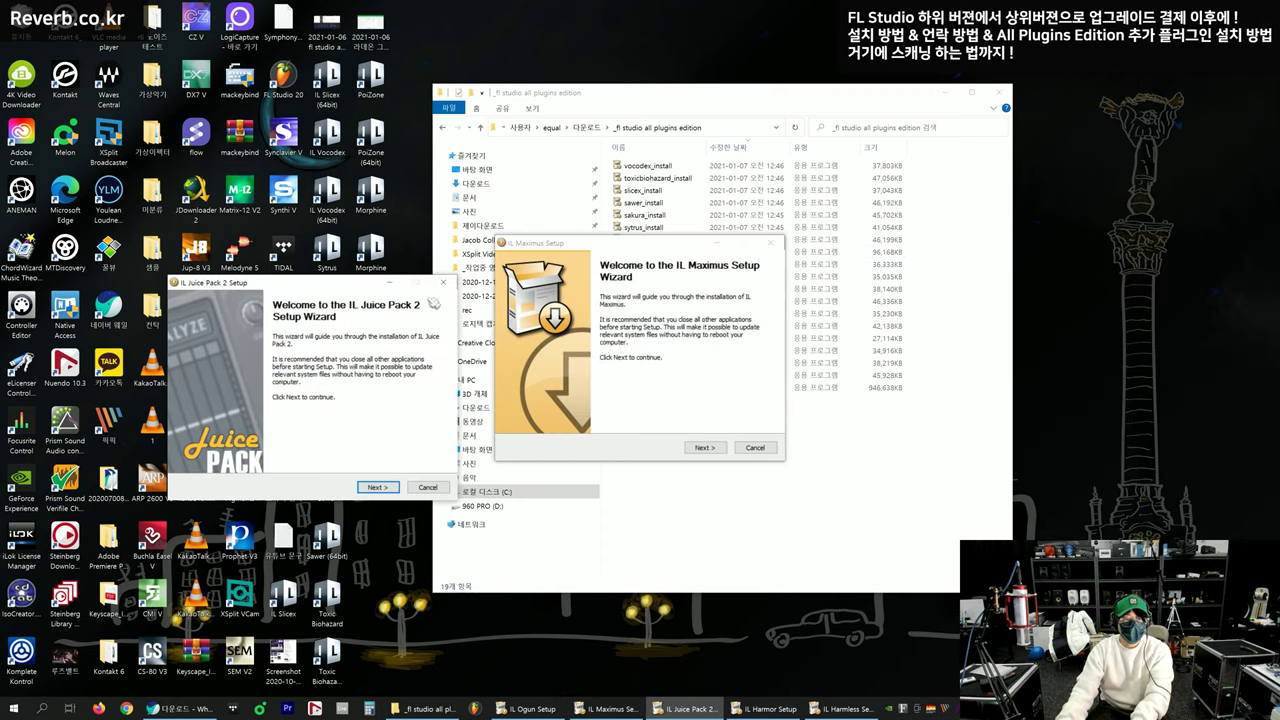
pyautogui.press('Return')
pyautogui.click(657, 243)
# Arrange the Ogun, Harmor and Harmless installers and advance each to its licence page
pyautogui.press('Return')
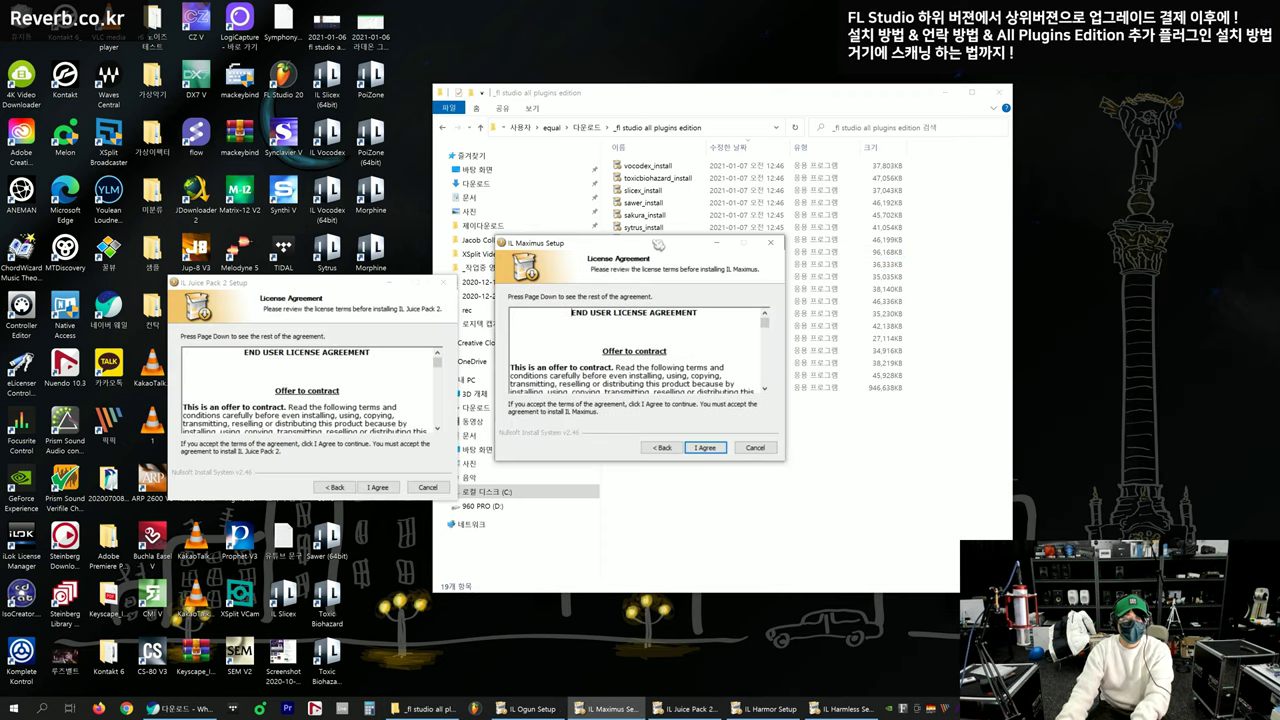
pyautogui.moveTo(657, 243); pyautogui.dragTo(261, 46)
pyautogui.click(656, 245)
pyautogui.press('Return')
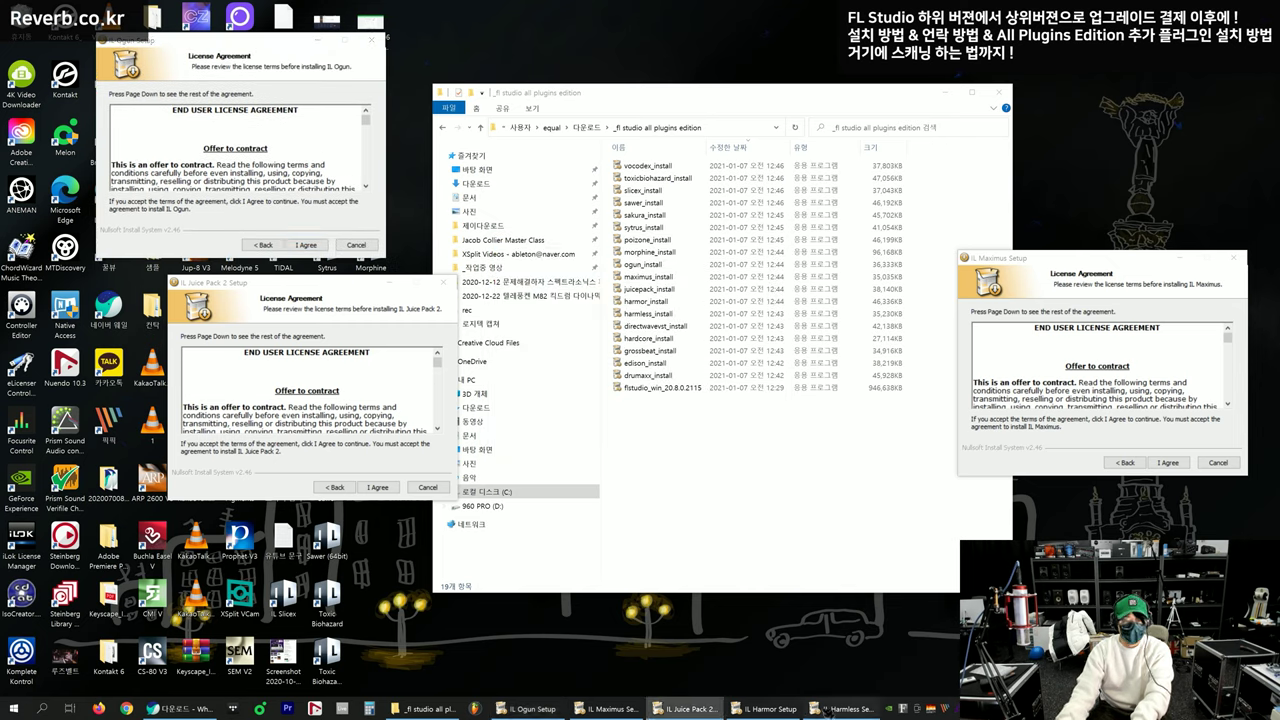
pyautogui.press('Return')
pyautogui.moveTo(688, 244); pyautogui.dragTo(953, 446)
pyautogui.click(654, 246)
pyautogui.press('Return')
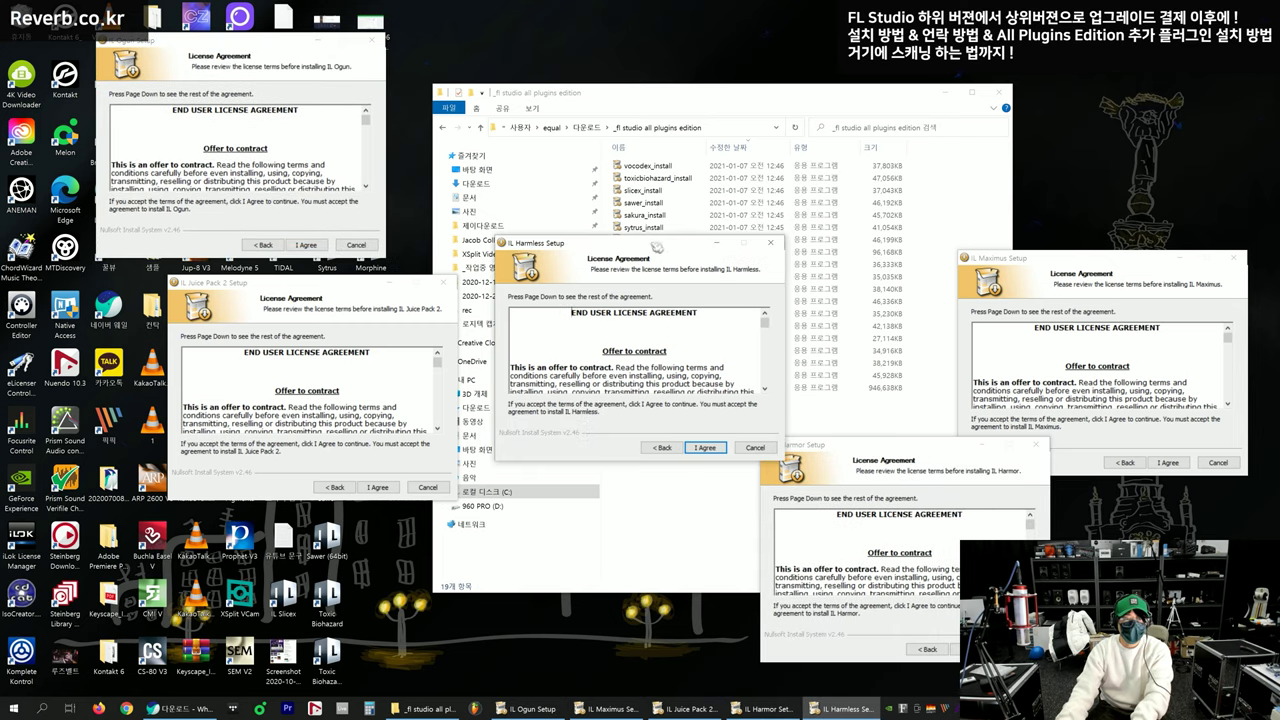
pyautogui.moveTo(654, 246); pyautogui.dragTo(632, 73)
pyautogui.click(335, 52)
# Accept the licence agreement in all five plugin setups
pyautogui.press('Return')
pyautogui.click(610, 72)
pyautogui.press('Return')
pyautogui.click(1000, 290)
pyautogui.press('Return')
pyautogui.click(936, 553)
pyautogui.press('Return')
pyautogui.click(363, 466)
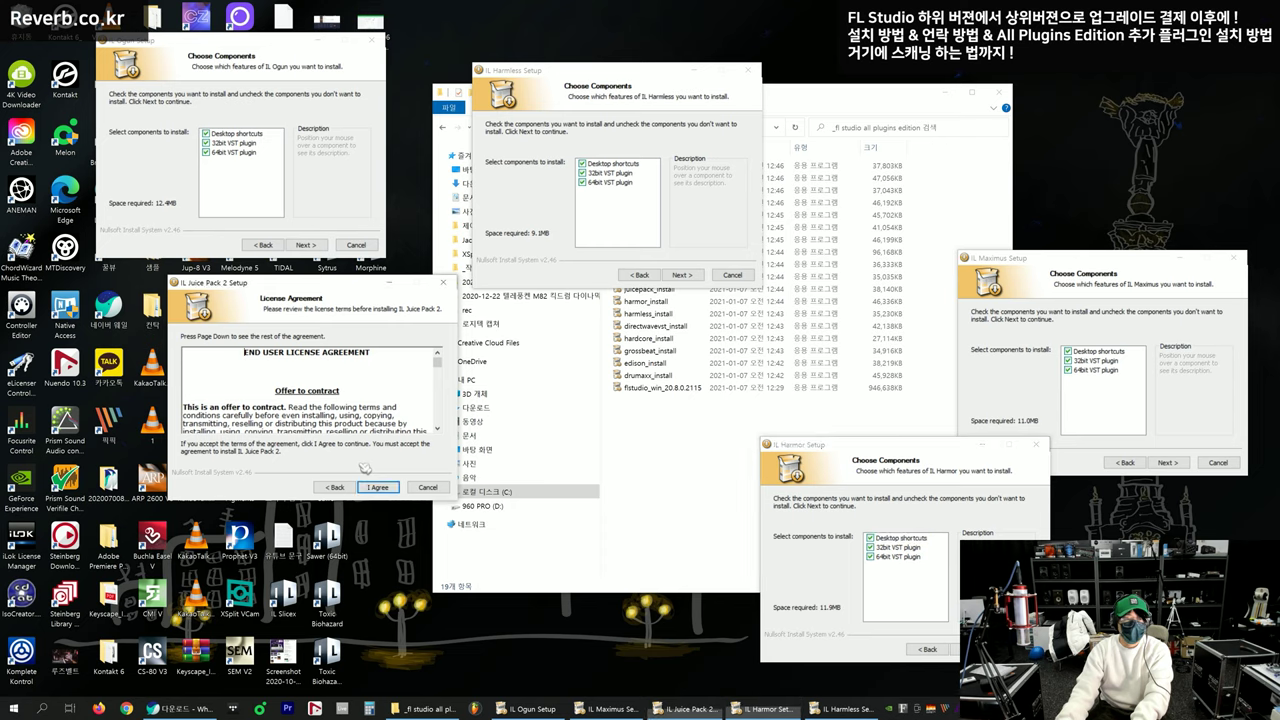
pyautogui.press('Return')
pyautogui.click(250, 153)
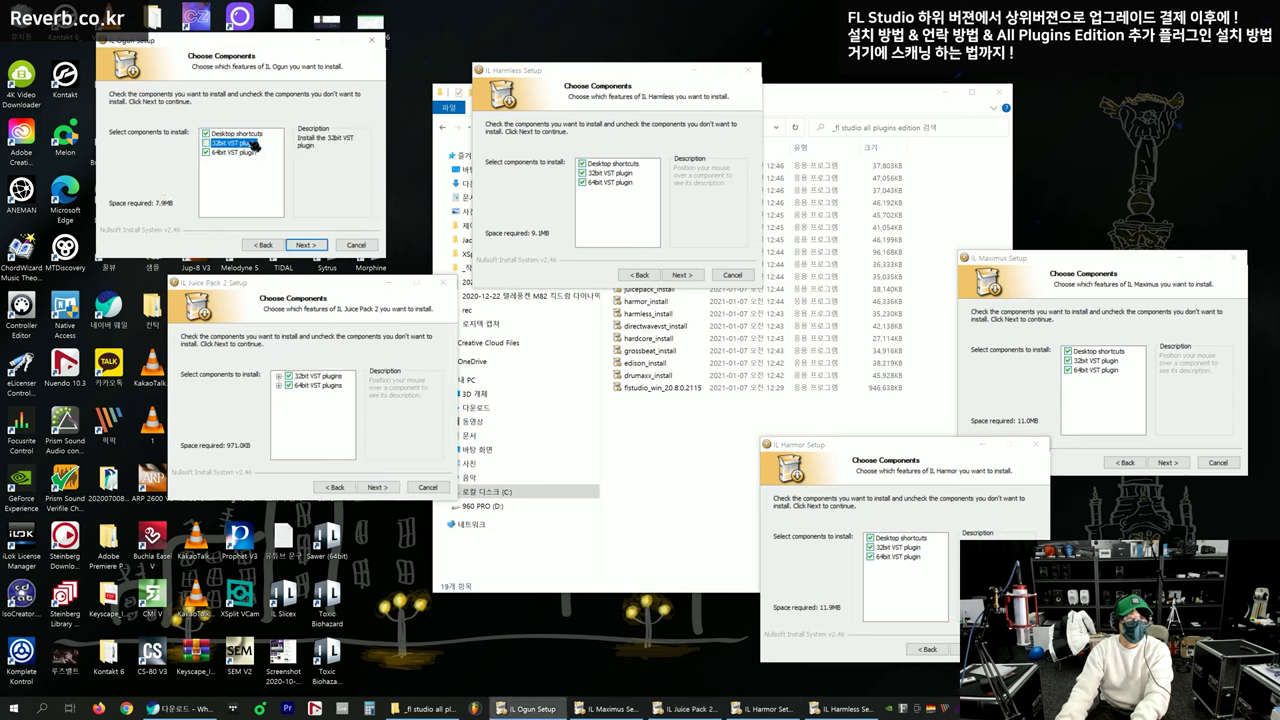
# Uncheck the 32-bit VST component in Harmless, Maximus, Harmor and Juice Pack 2
pyautogui.click(621, 173)
pyautogui.click(1095, 362)
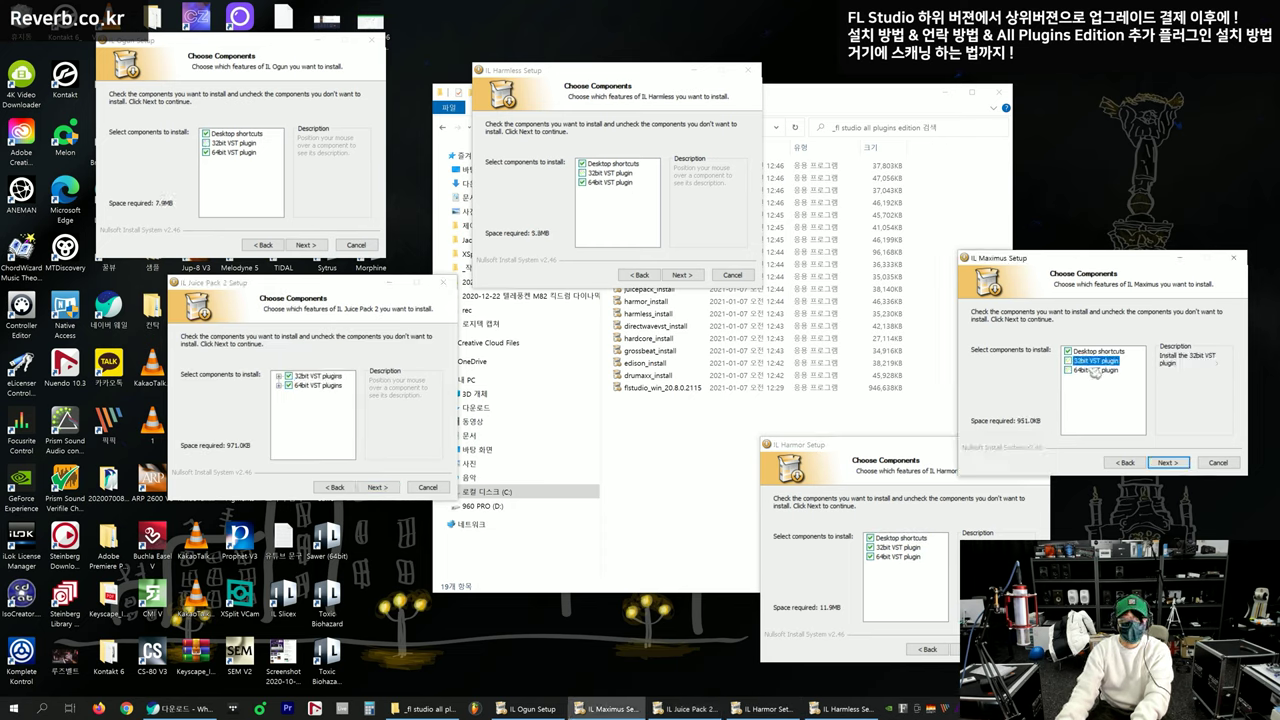
pyautogui.click(870, 547)
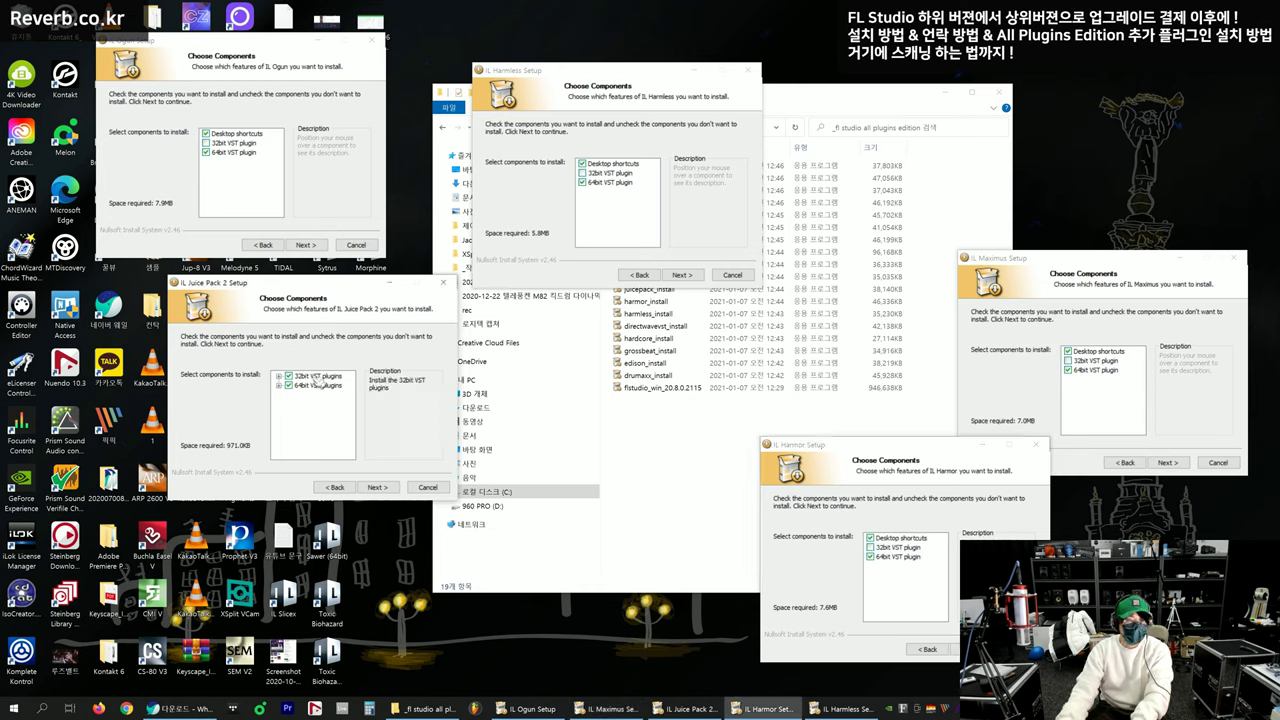
pyautogui.click(317, 378)
pyautogui.click(306, 245)
pyautogui.click(682, 275)
# Keep the default data folder in each plugin setup
pyautogui.click(885, 512)
pyautogui.press('Return')
pyautogui.click(414, 431)
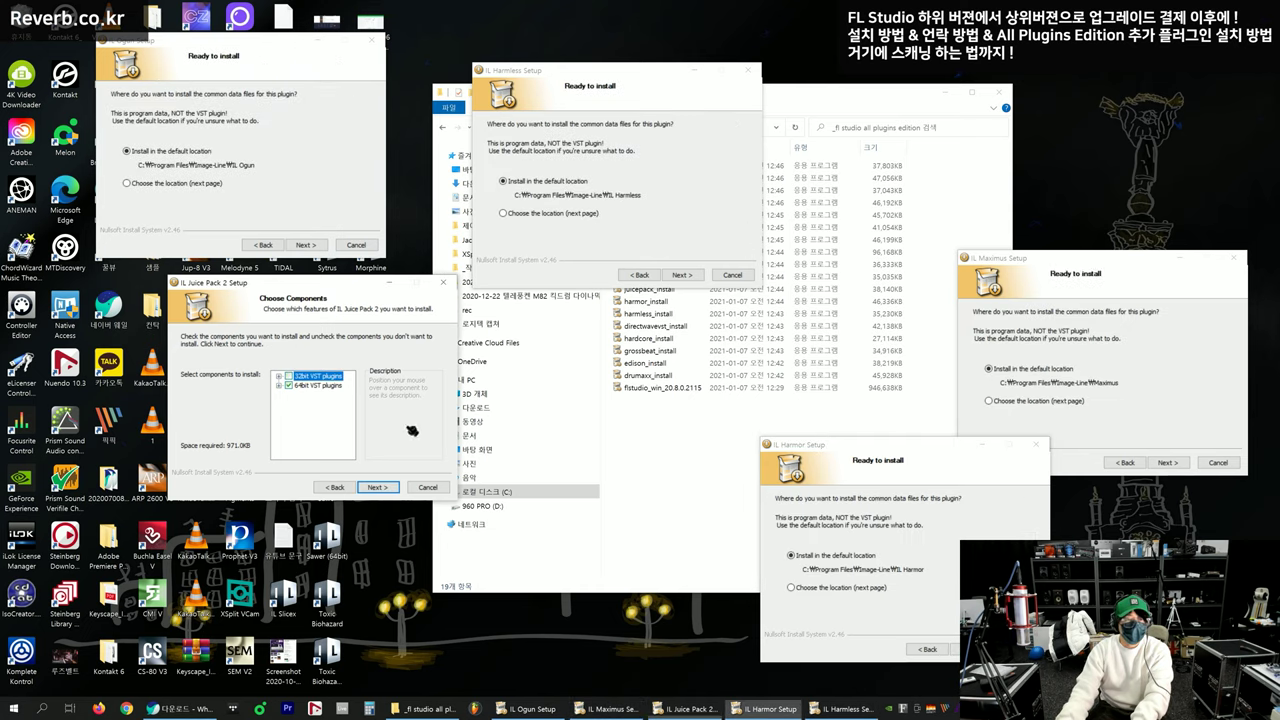
pyautogui.press('Return')
pyautogui.click(286, 166)
pyautogui.press('Return')
pyautogui.click(694, 171)
pyautogui.press('Return')
# Set C:\64 as the 64-bit VST plugin location in each setup
pyautogui.click(862, 490)
pyautogui.press('Return')
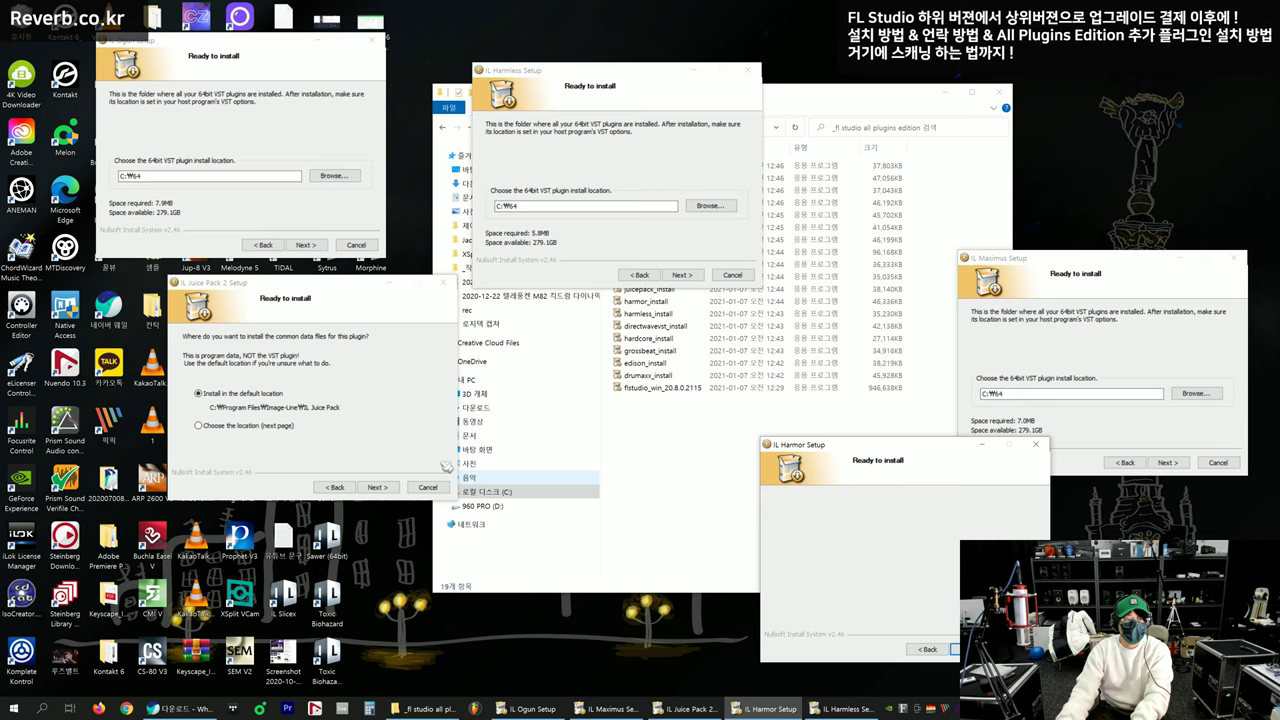
pyautogui.click(405, 445)
pyautogui.press('Return')
pyautogui.click(304, 202)
pyautogui.press('Return')
pyautogui.click(640, 165)
pyautogui.press('Return')
# Start installing Ogun, Harmless, Maximus, Harmor and Juice Pack 2
pyautogui.click(1080, 308)
pyautogui.press('Return')
pyautogui.click(872, 500)
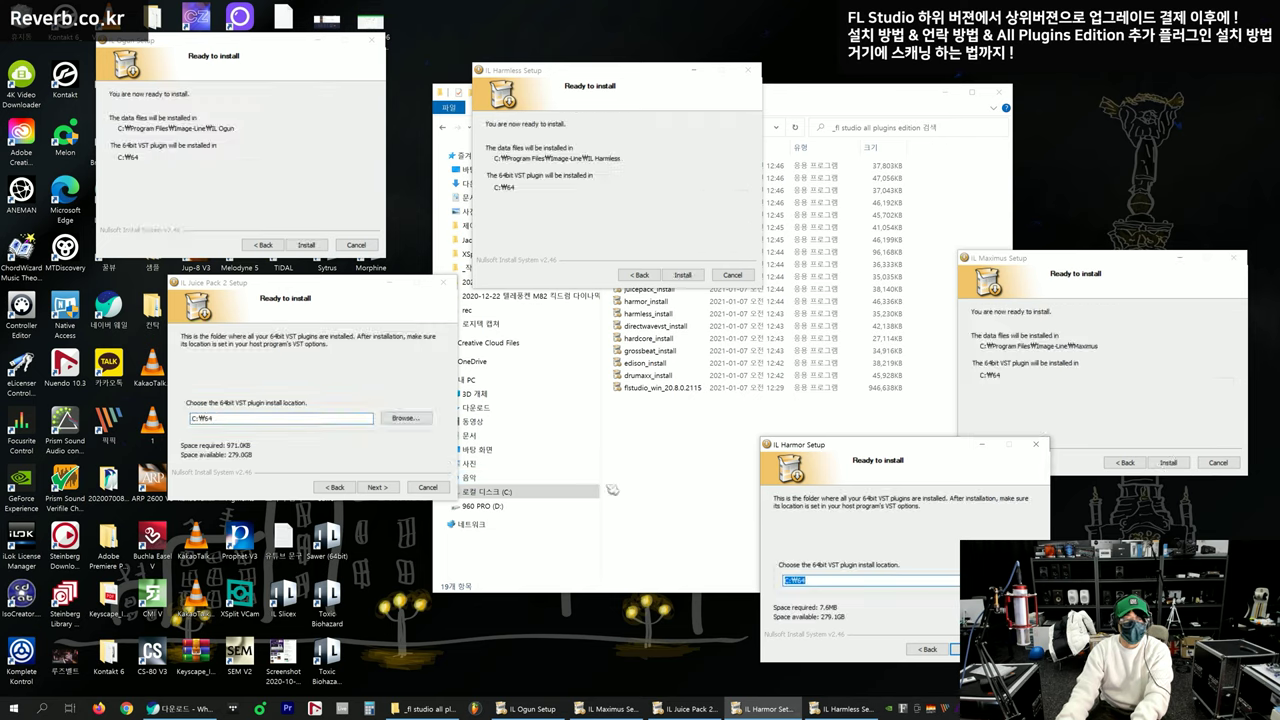
pyautogui.press('Return')
pyautogui.click(405, 400)
pyautogui.press('Return')
pyautogui.click(294, 177)
pyautogui.press('Return')
pyautogui.press('Return')
pyautogui.click(868, 490)
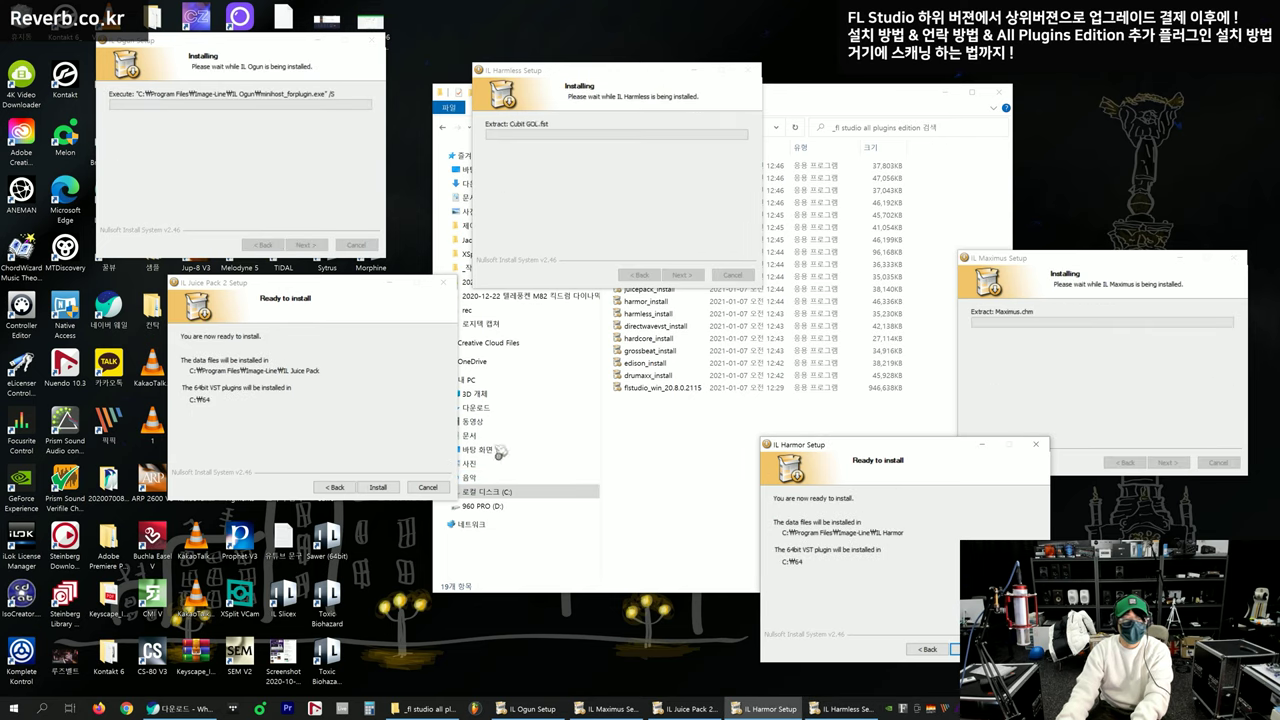
pyautogui.press('Return')
pyautogui.click(405, 415)
pyautogui.press('Return')
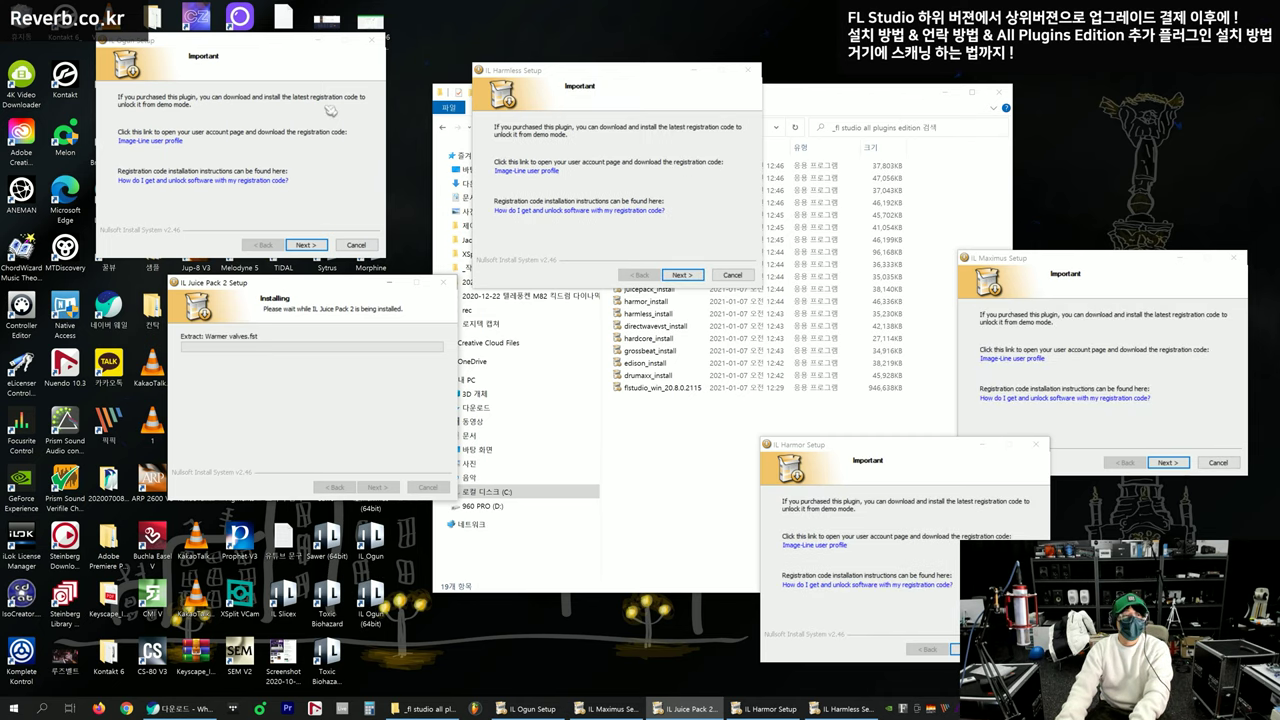
# Dismiss the Ogun, Harmless and Maximus registration notices and finish the Harmless setup
pyautogui.click(330, 111)
pyautogui.press('Return')
pyautogui.click(694, 168)
pyautogui.press('Return')
pyautogui.click(1097, 334)
pyautogui.press('Return')
pyautogui.click(657, 189)
pyautogui.press('Return')
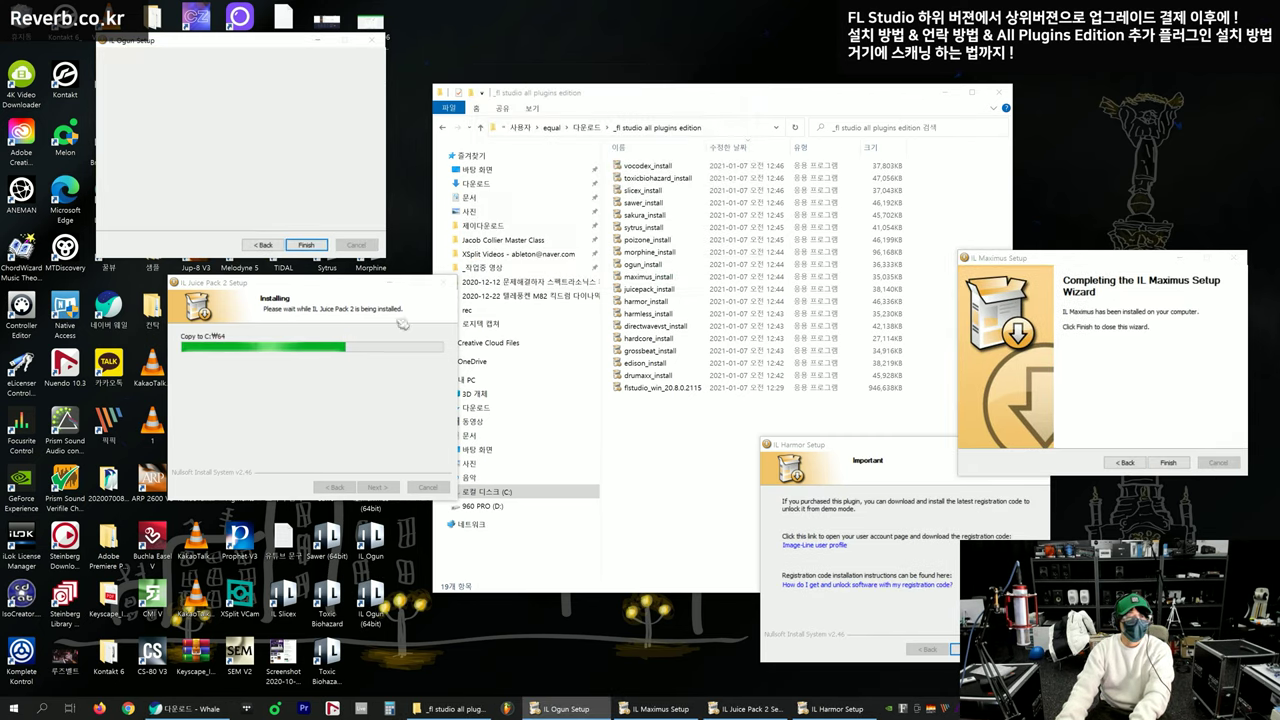
# Finish and close the Ogun, Maximus, Harmor and Juice Pack 2 setups
pyautogui.click(905, 510)
pyautogui.press('Return')
pyautogui.click(1152, 398)
pyautogui.press('Return')
pyautogui.click(357, 403)
pyautogui.click(913, 520)
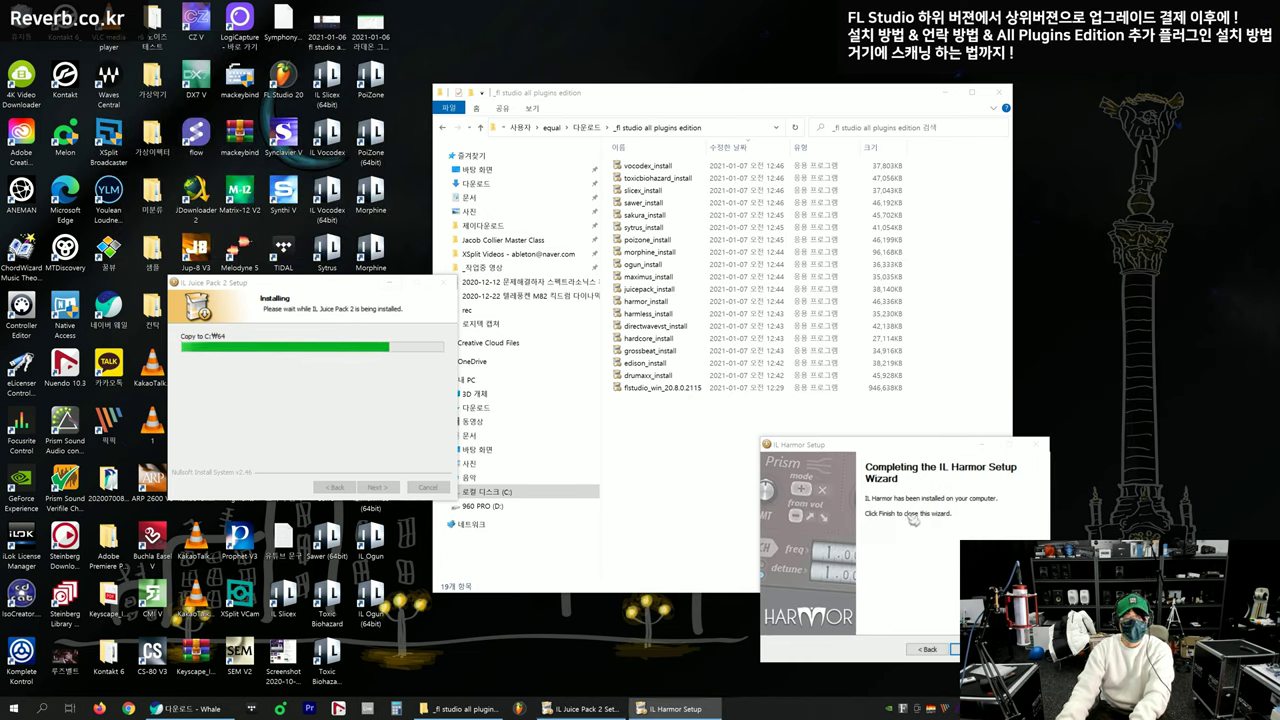
pyautogui.press('Return')
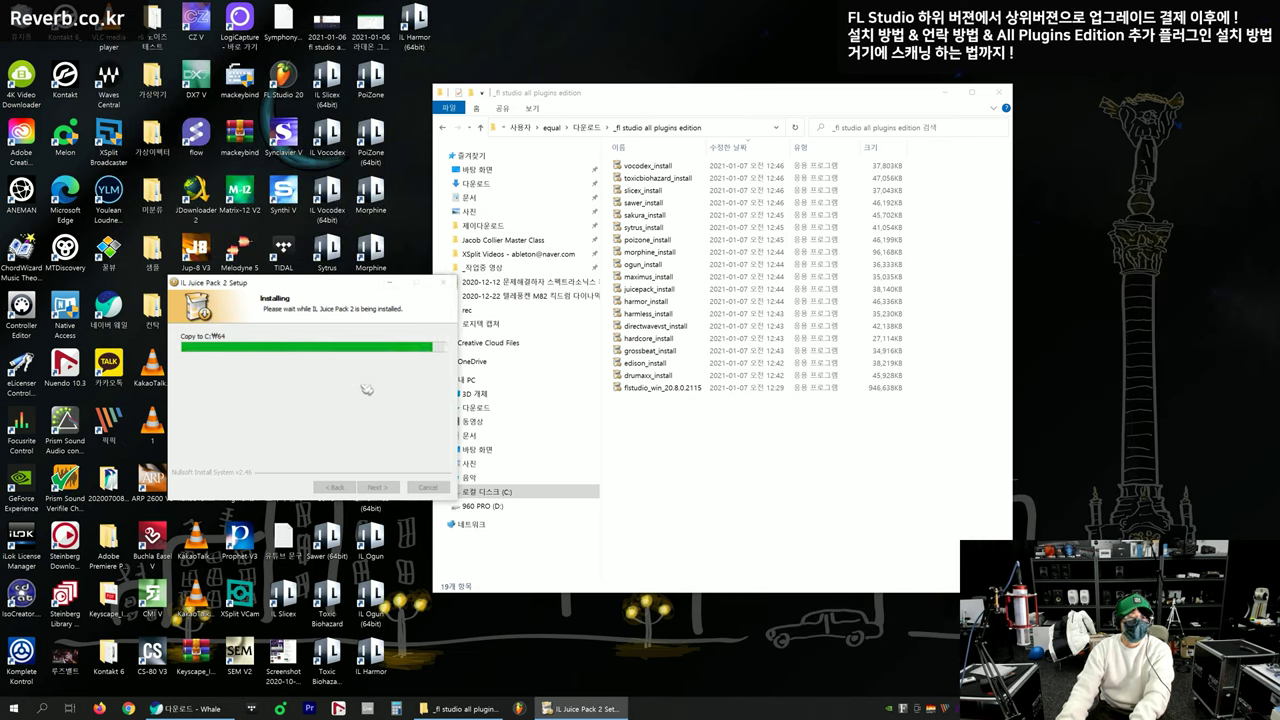
pyautogui.press('Return')
pyautogui.press('Return')
# Select, then deselect, the installer files in the downloads folder
pyautogui.moveTo(751, 462); pyautogui.dragTo(723, 127)
pyautogui.click(735, 445)
pyautogui.click(664, 338)
pyautogui.click(670, 327)
pyautogui.click(680, 462)
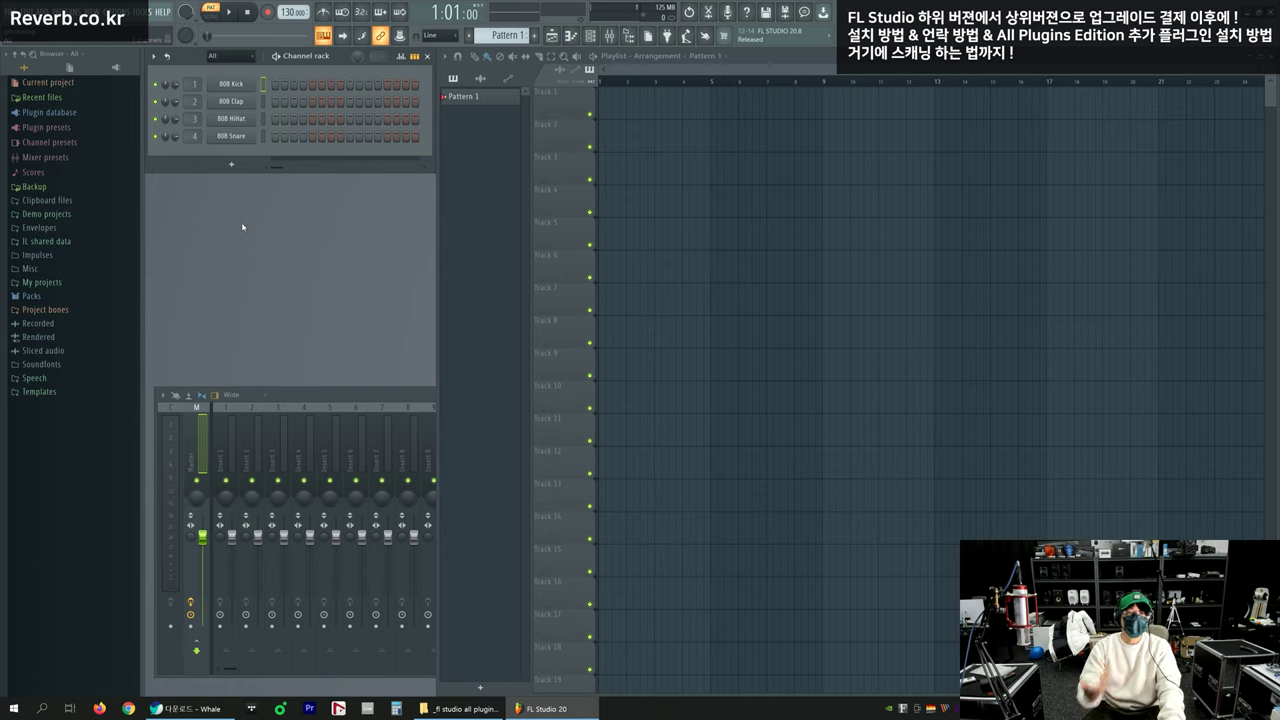
# Open the Plugin Manager from Options and widen its options panel to show full paths
pyautogui.click(118, 11)
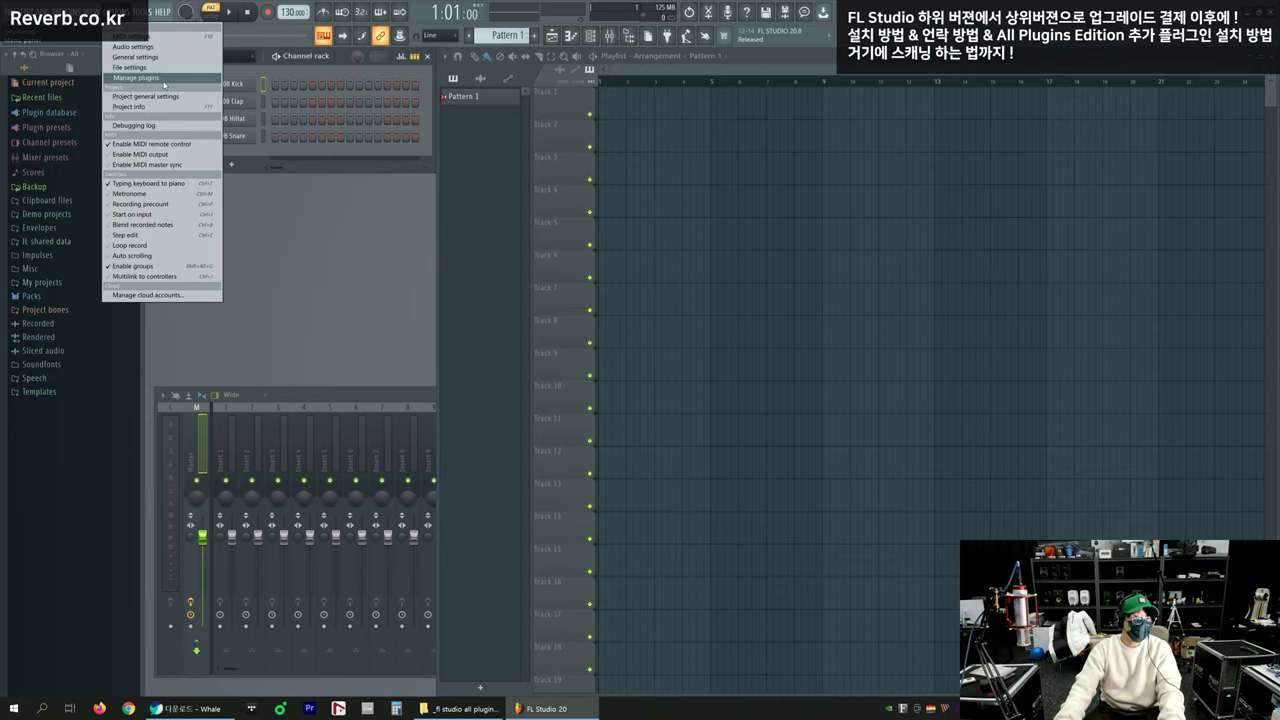
pyautogui.click(155, 78)
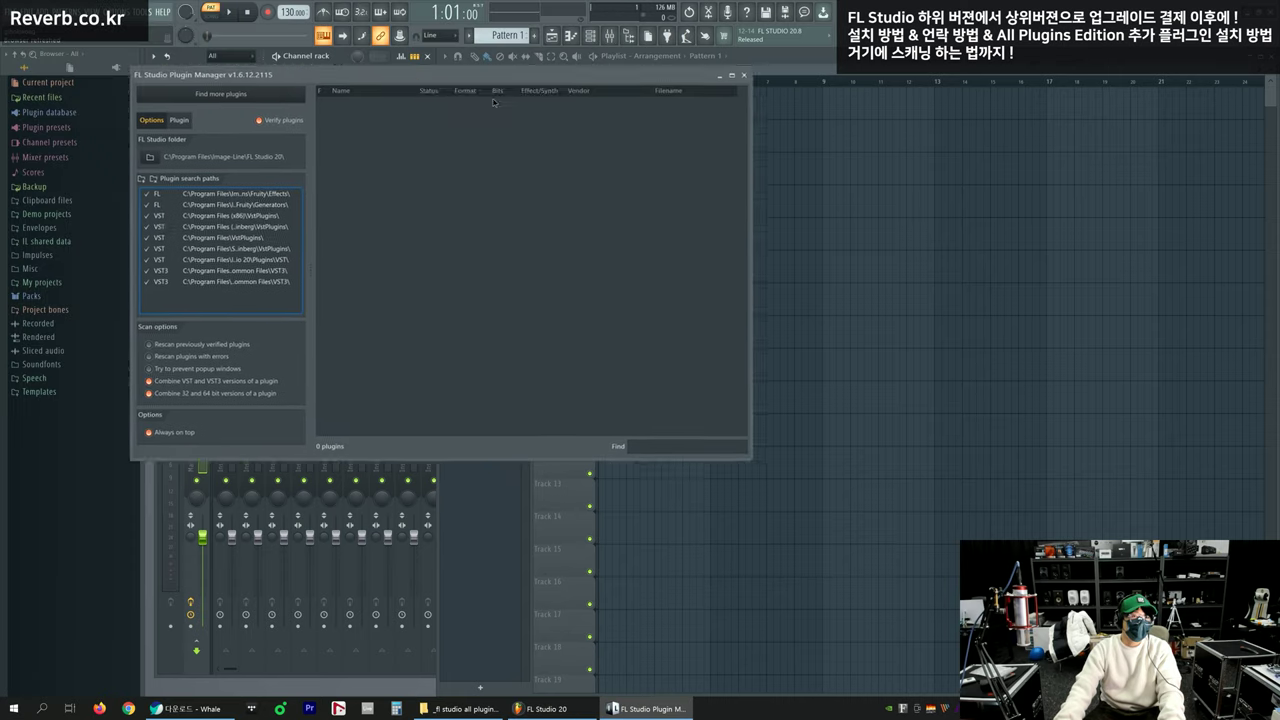
pyautogui.click(364, 339)
pyautogui.click(376, 251)
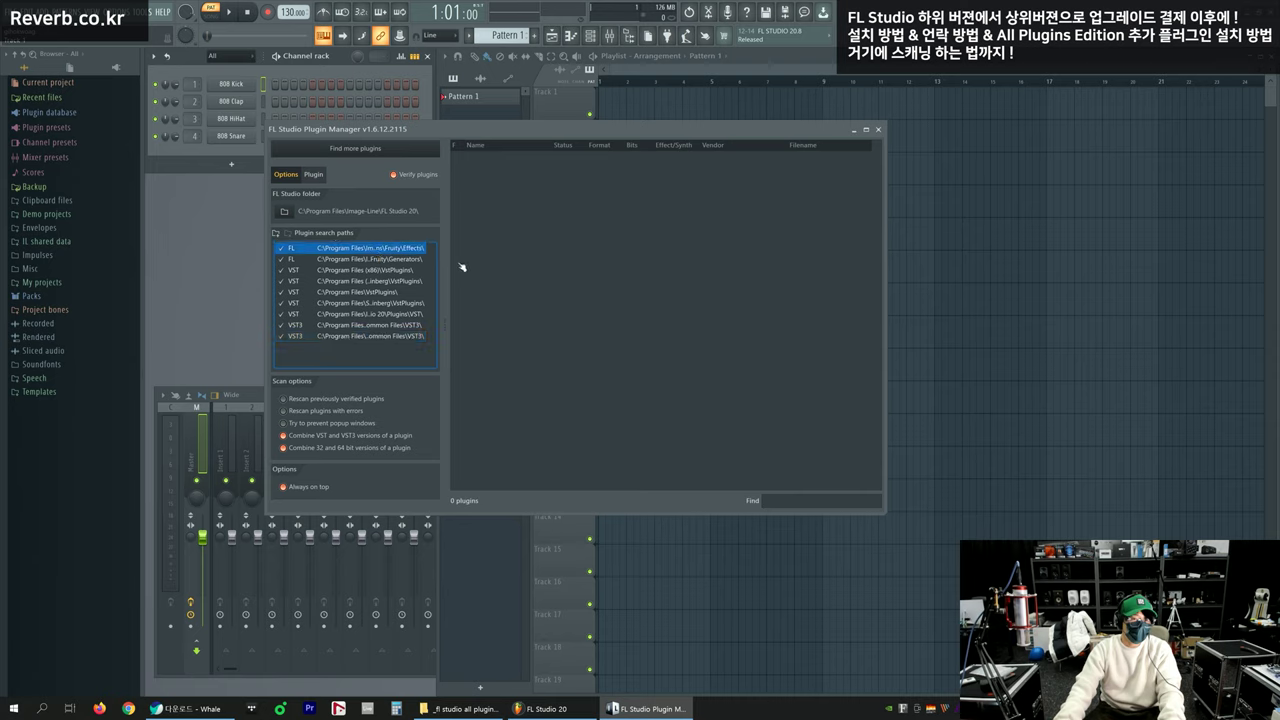
pyautogui.moveTo(444, 283); pyautogui.dragTo(593, 280)
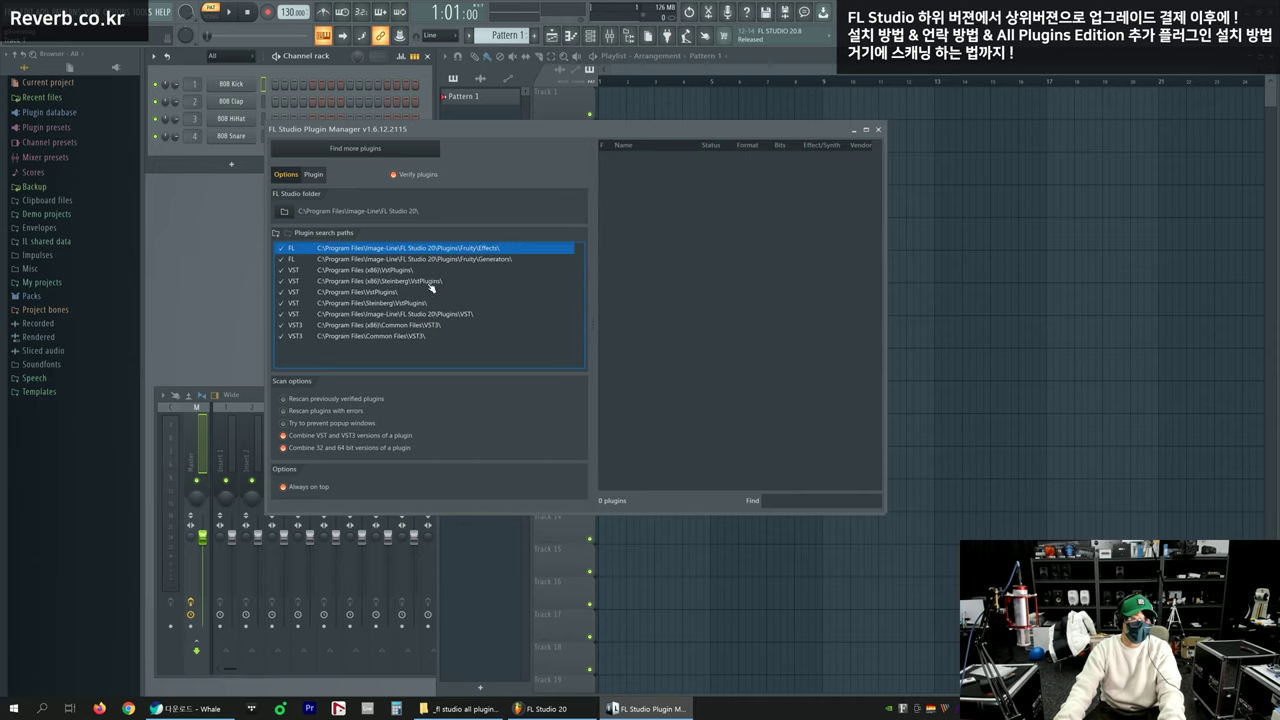
pyautogui.click(432, 284)
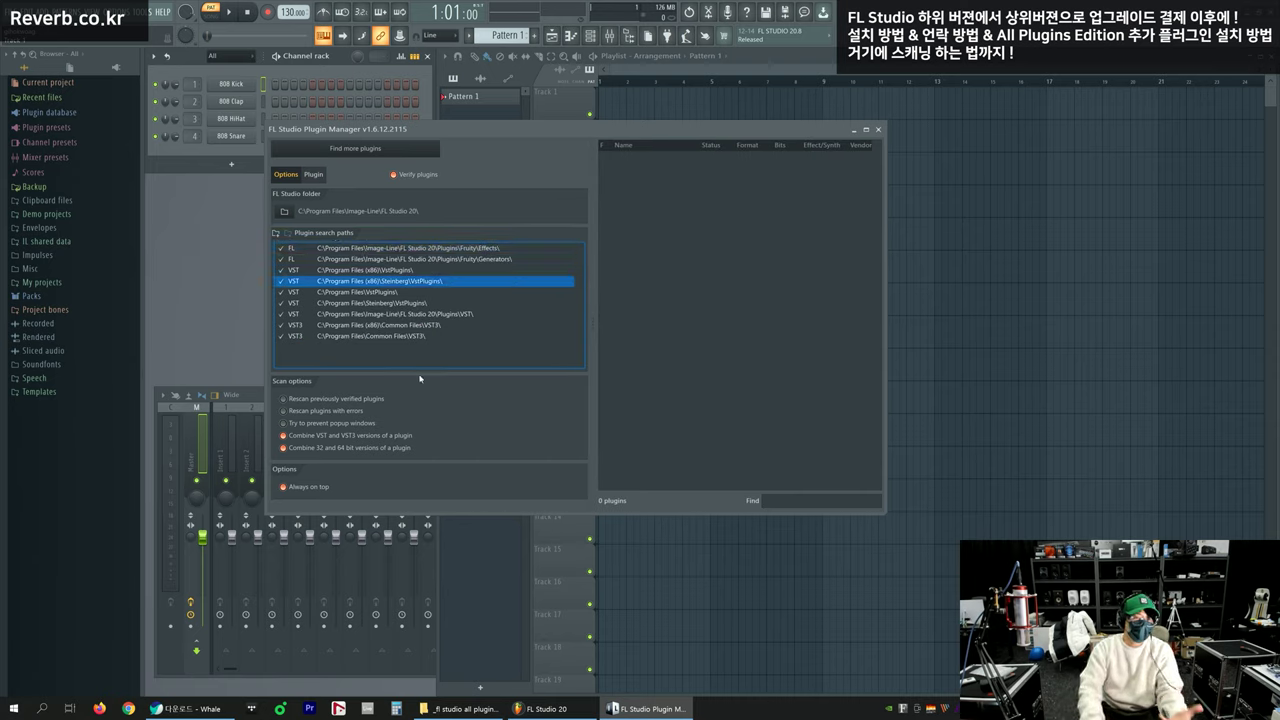
# Step through the search paths, including the Image-Line VST and Common Files VST3 paths
pyautogui.press('Down')
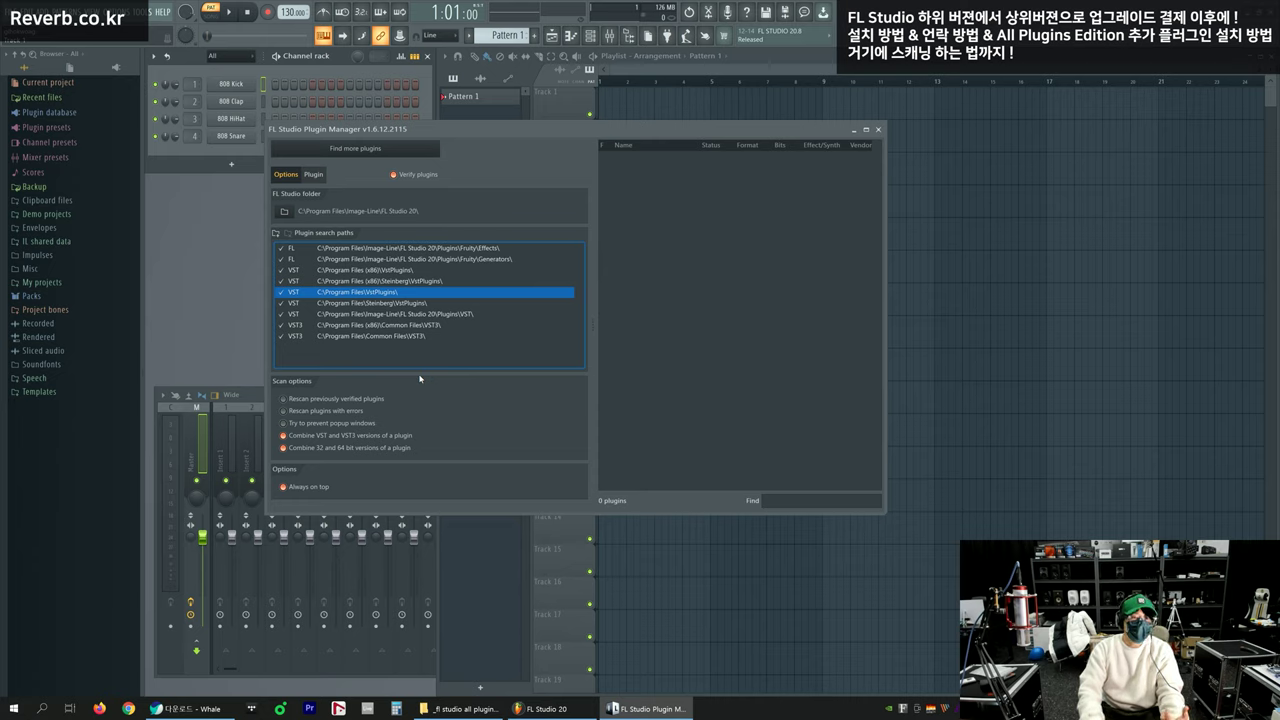
pyautogui.press('Down')
pyautogui.press('Down')
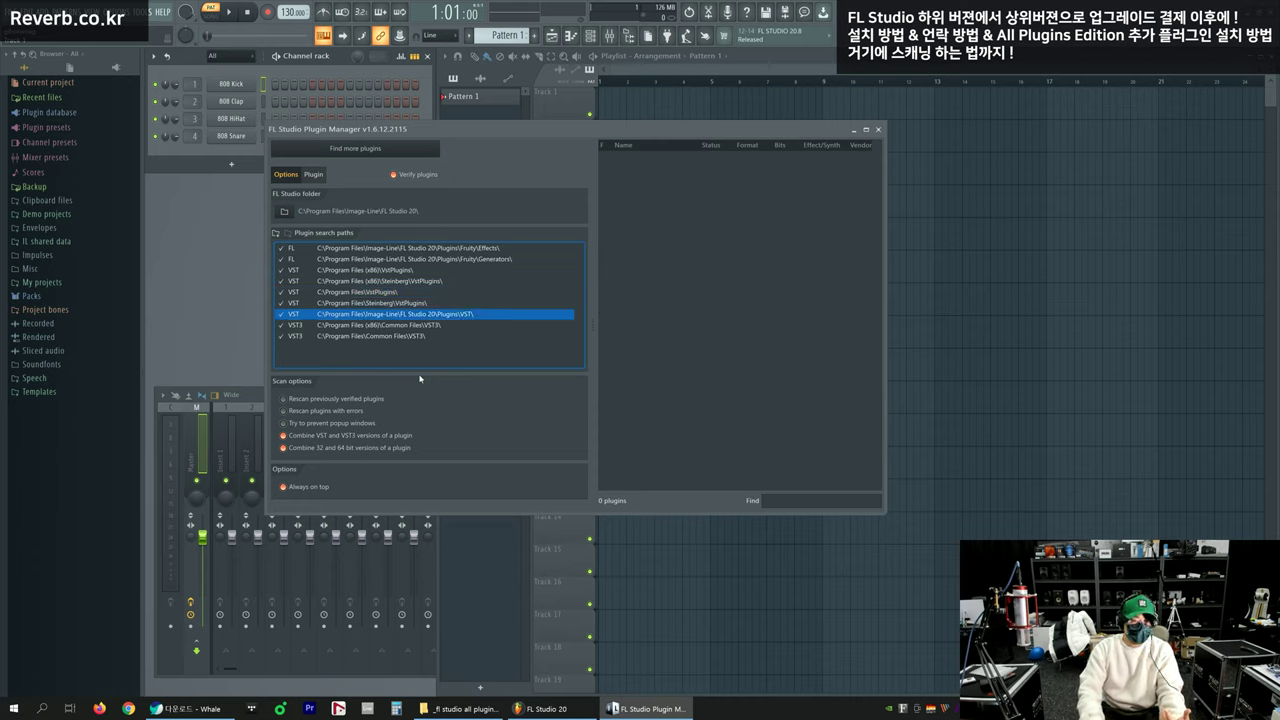
pyautogui.press('Down')
pyautogui.press('Down')
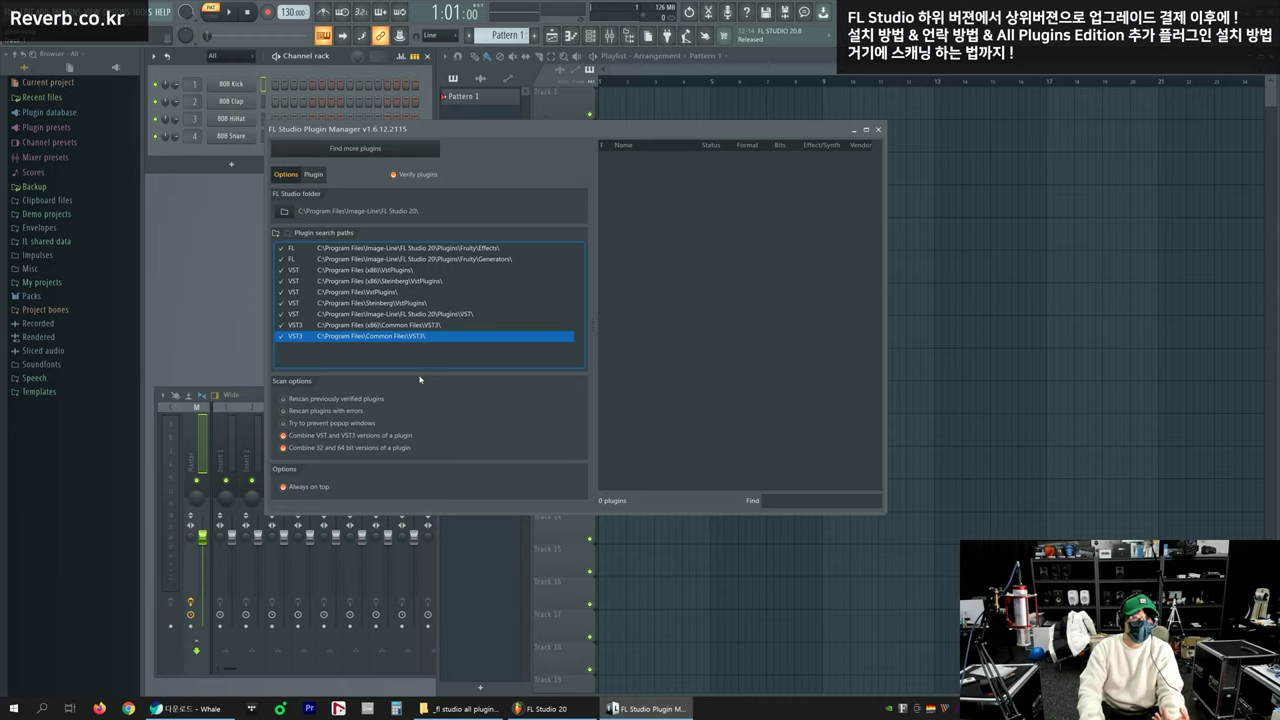
pyautogui.press('Up')
pyautogui.press('Up')
pyautogui.press('Up')
pyautogui.press('Up')
pyautogui.press('Up')
pyautogui.press('Up')
pyautogui.press('Up')
pyautogui.press('Up')
pyautogui.press('Down')
pyautogui.press('Down')
pyautogui.press('Down')
pyautogui.press('Down')
pyautogui.press('Down')
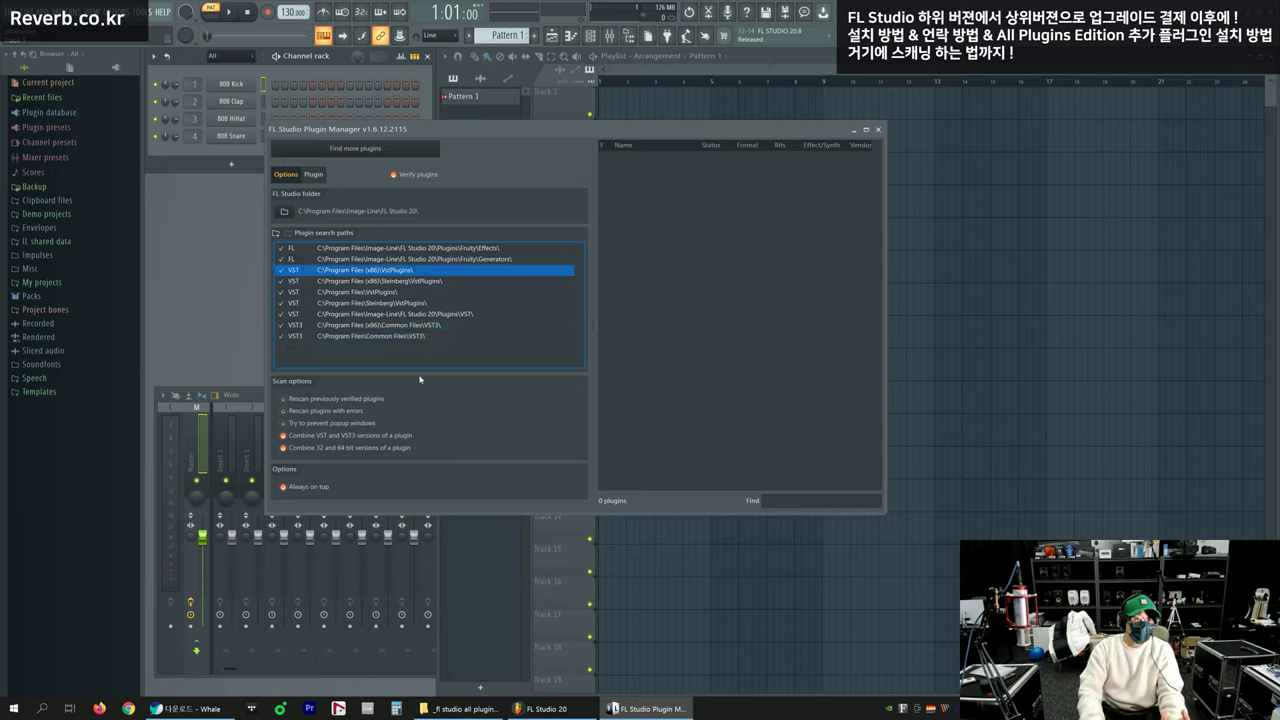
pyautogui.press('Down')
pyautogui.press('Down')
pyautogui.press('Down')
pyautogui.press('Up')
pyautogui.press('Up')
pyautogui.press('Up')
pyautogui.press('Up')
pyautogui.press('Up')
pyautogui.press('Up')
pyautogui.press('Up')
pyautogui.press('Up')
pyautogui.press('Down')
pyautogui.press('Down')
pyautogui.press('Down')
pyautogui.press('Down')
pyautogui.press('Down')
pyautogui.press('Down')
pyautogui.press('Down')
pyautogui.press('Down')
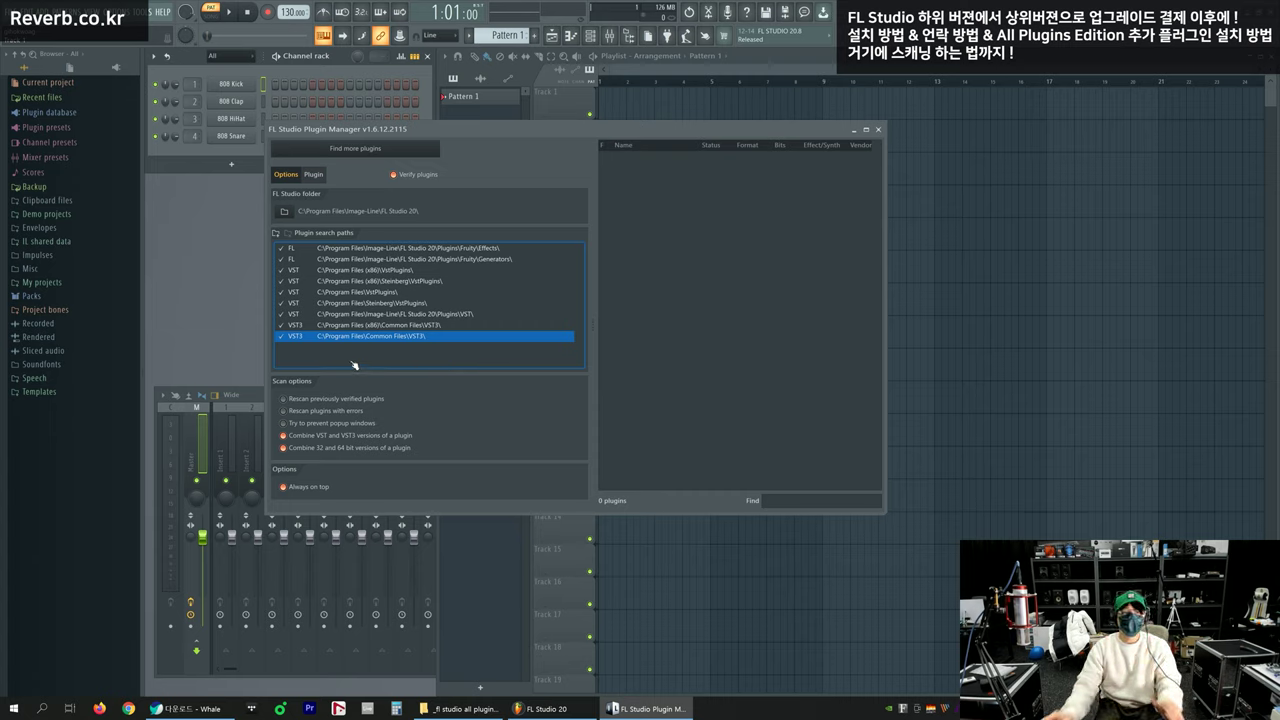
# Browse to This PC > C: > 64 and add it as a new VST search path
pyautogui.click(314, 175)
pyautogui.click(289, 176)
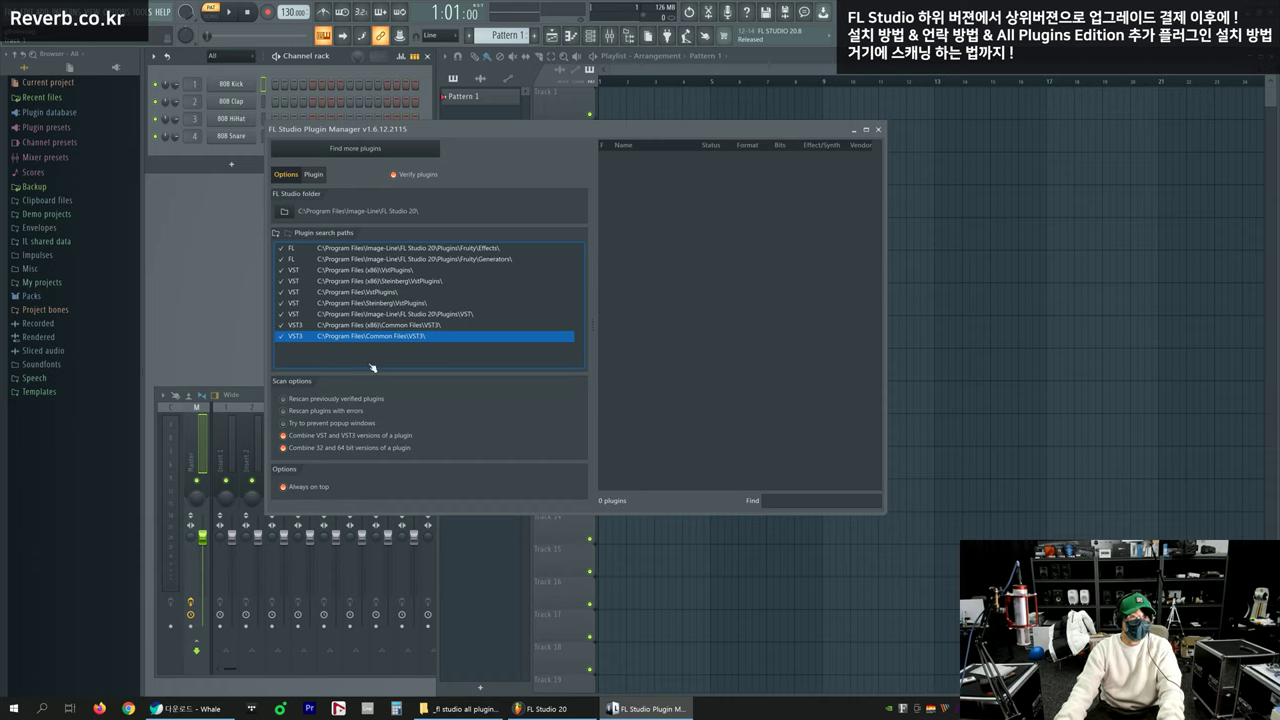
pyautogui.click(277, 234)
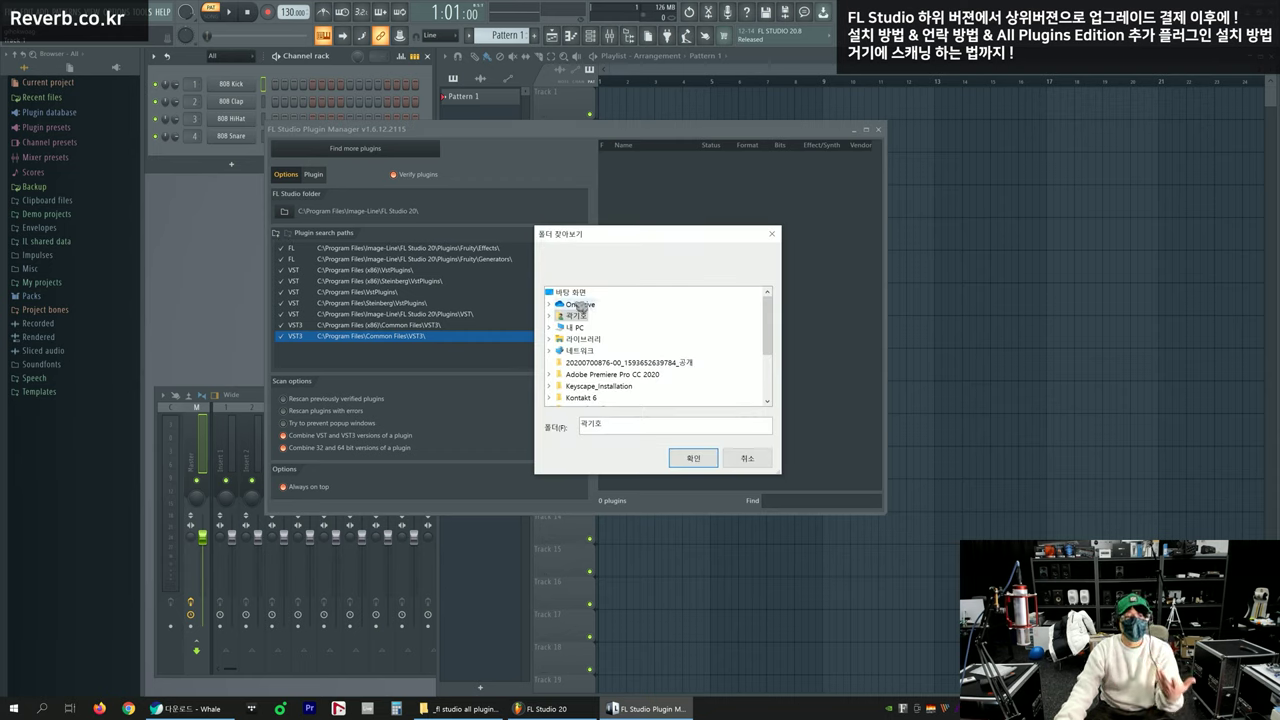
pyautogui.doubleClick(575, 327)
pyautogui.doubleClick(600, 386)
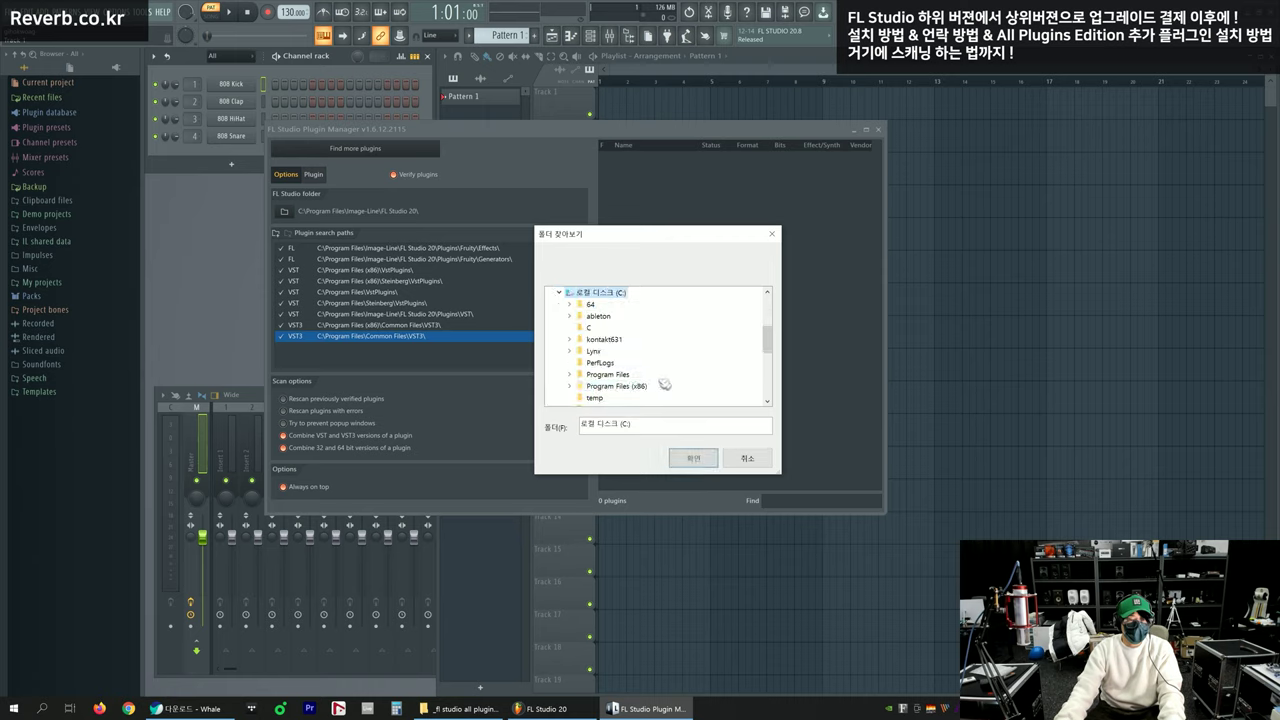
pyautogui.doubleClick(593, 305)
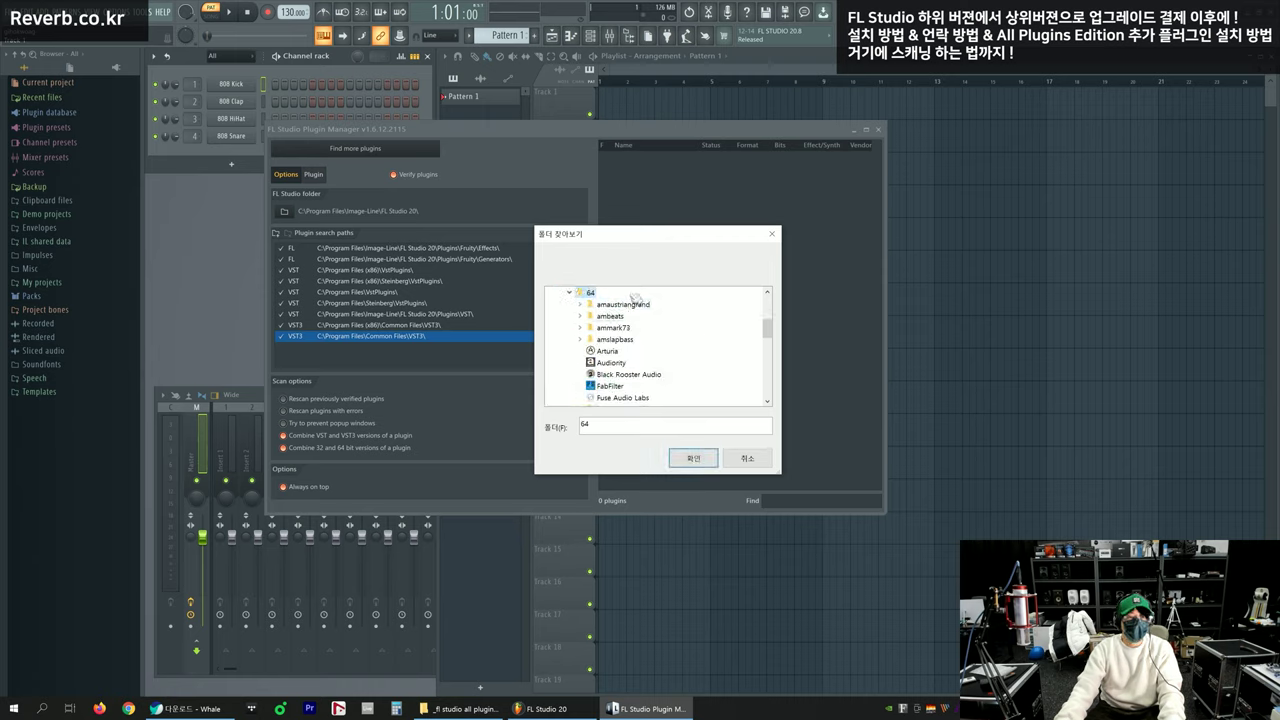
pyautogui.click(693, 458)
pyautogui.click(360, 349)
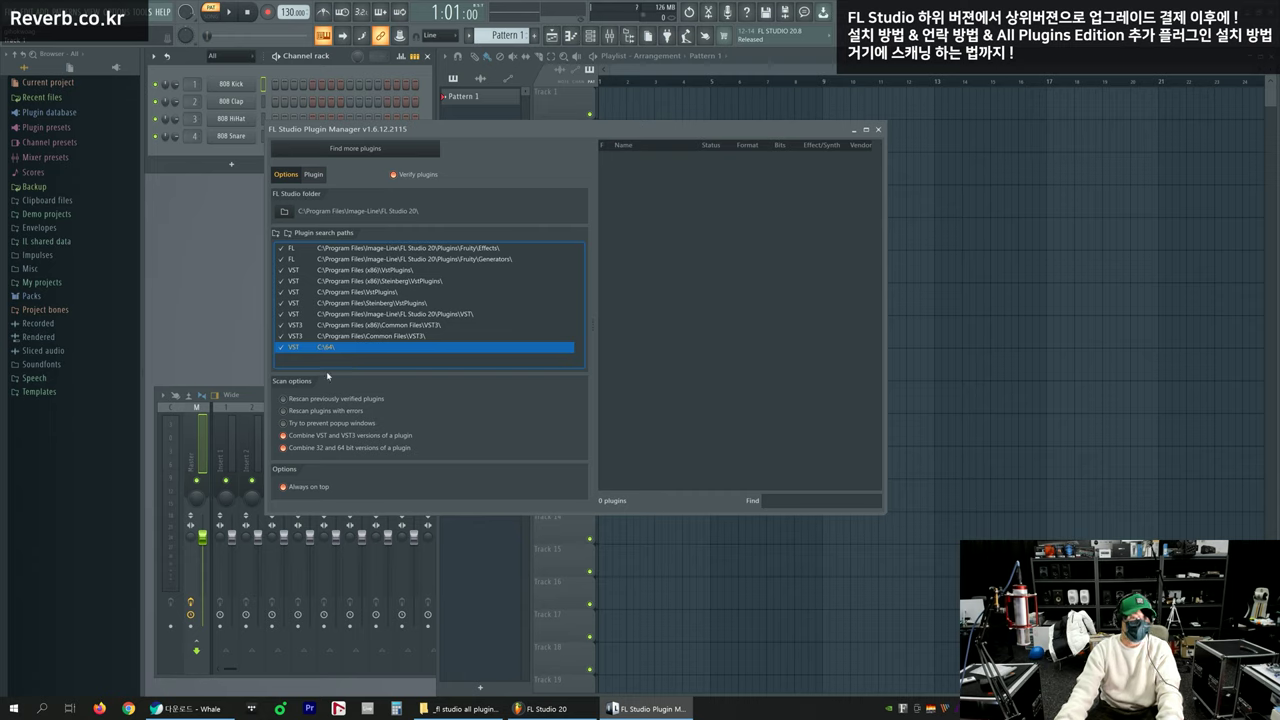
pyautogui.click(285, 177)
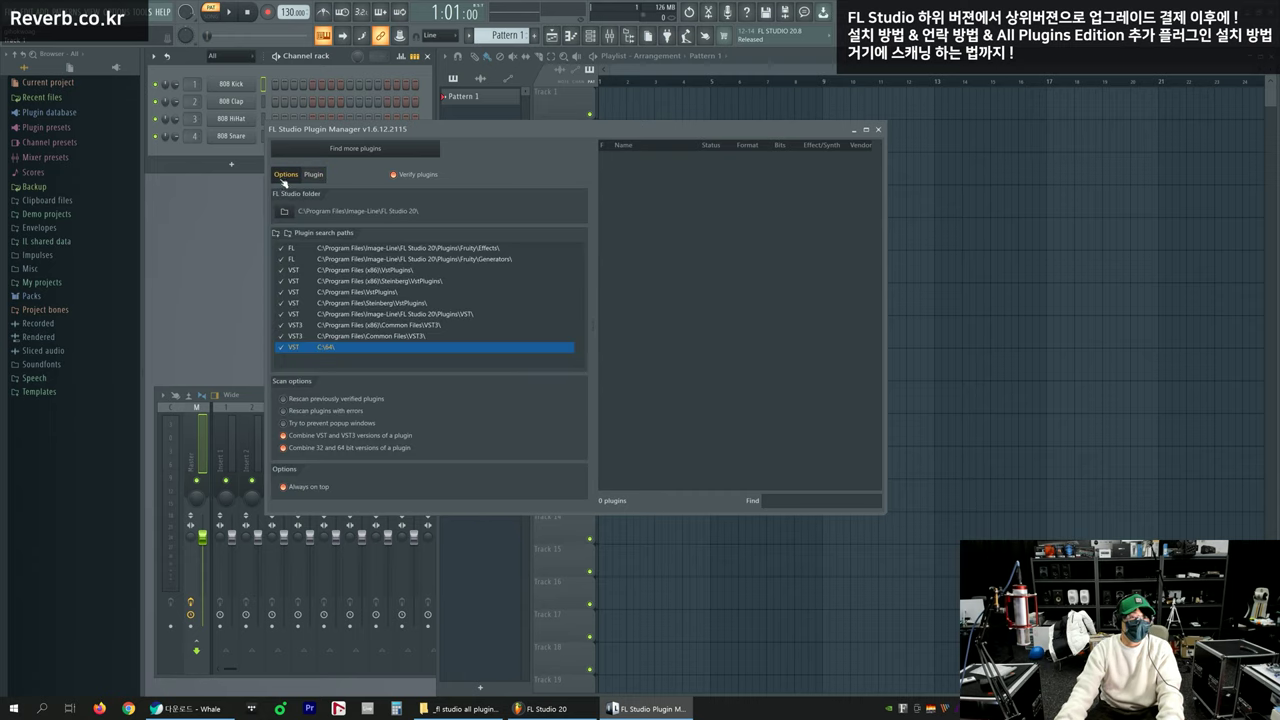
# Scan all search paths, then enlarge the Plugin Manager to show Filename and Path columns
pyautogui.click(365, 150)
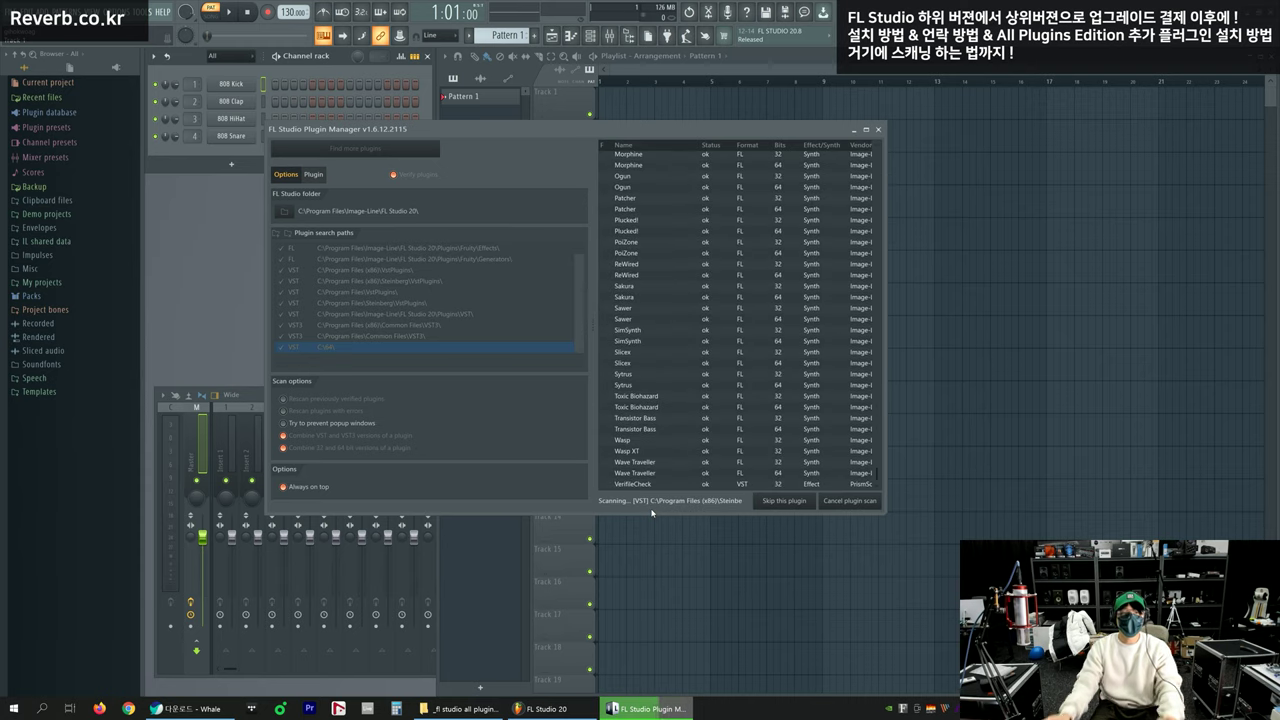
pyautogui.moveTo(724, 131); pyautogui.dragTo(713, 121)
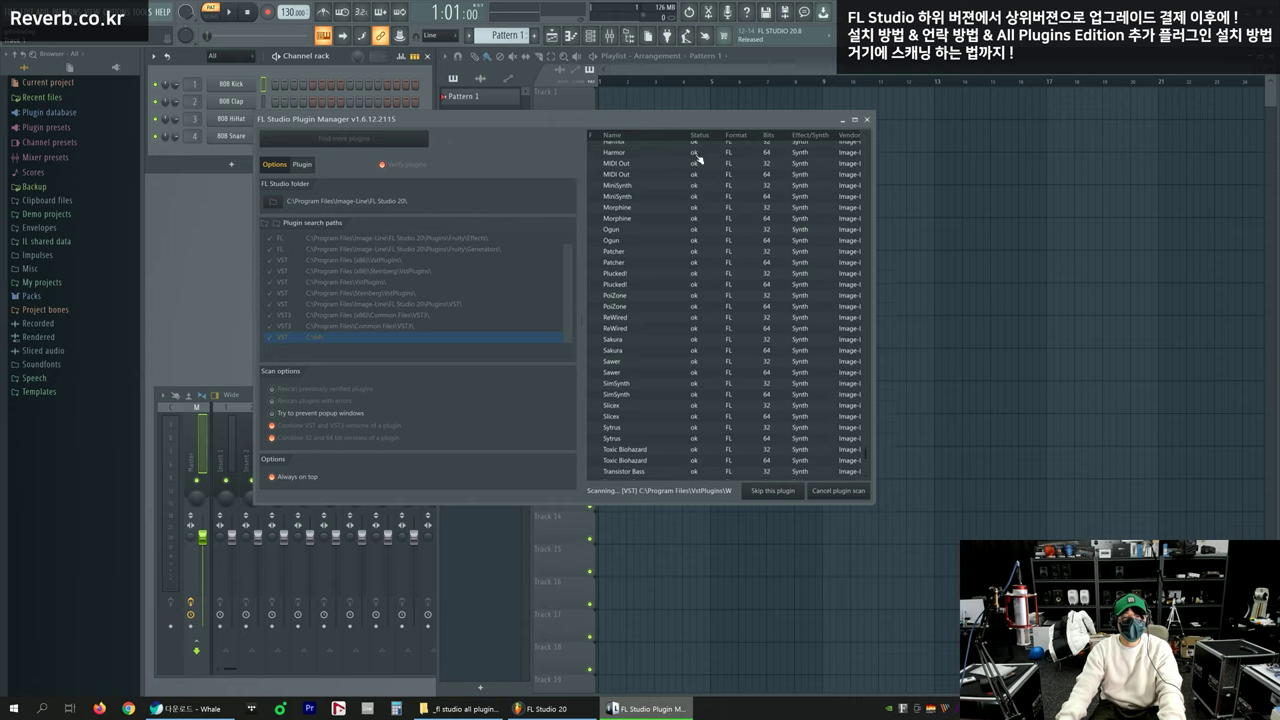
pyautogui.moveTo(872, 345); pyautogui.dragTo(1253, 300)
pyautogui.moveTo(1110, 119); pyautogui.dragTo(940, 135)
pyautogui.moveTo(1085, 527); pyautogui.dragTo(1170, 655)
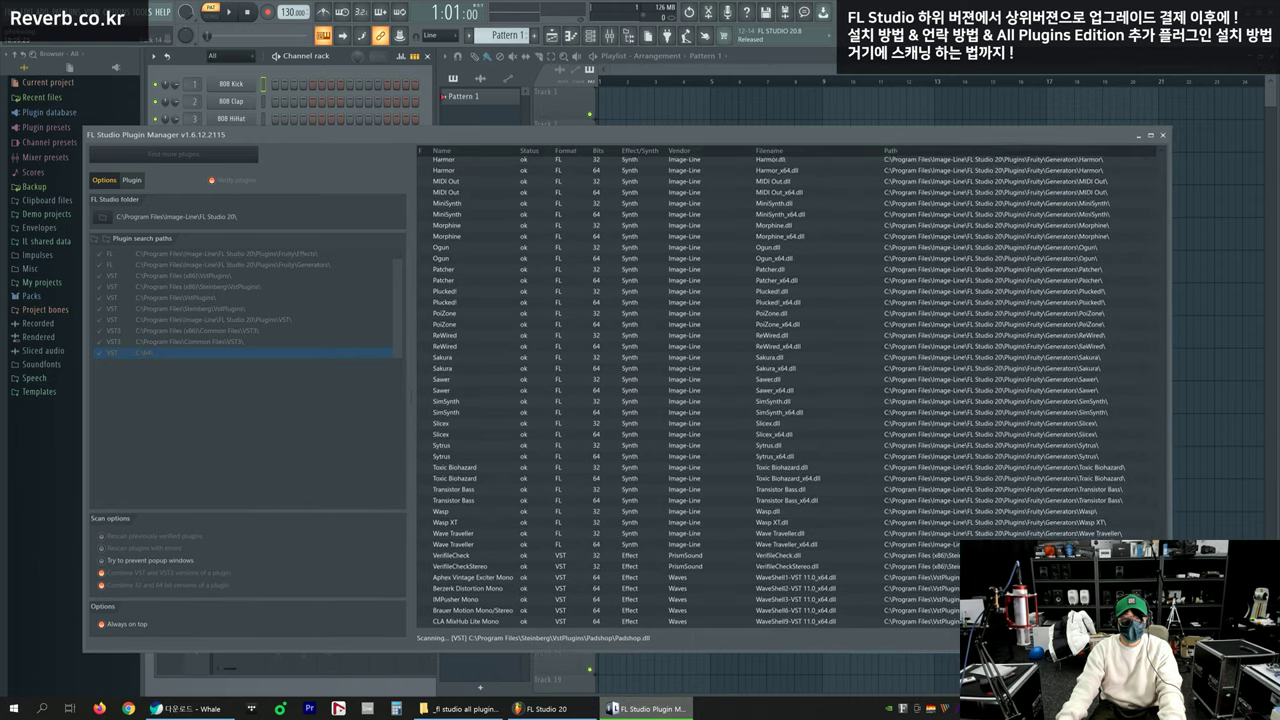
pyautogui.moveTo(660, 139); pyautogui.dragTo(665, 94)
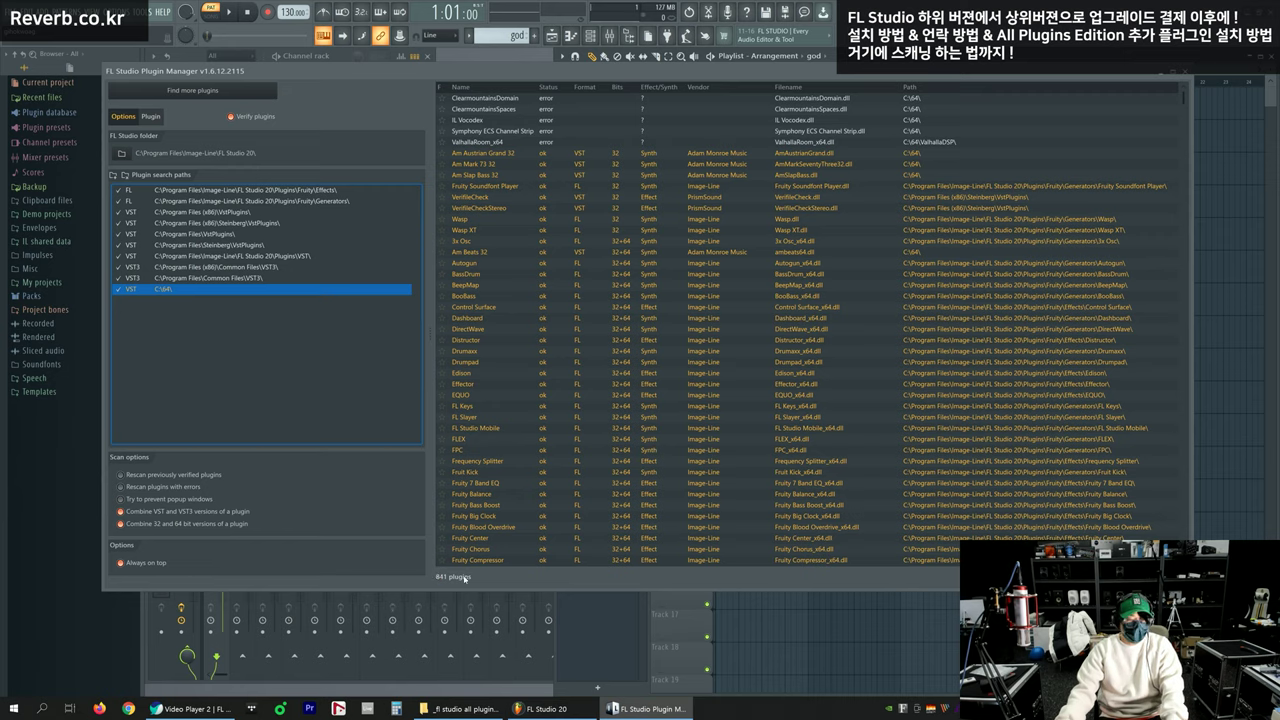
pyautogui.click(503, 141)
pyautogui.click(512, 101)
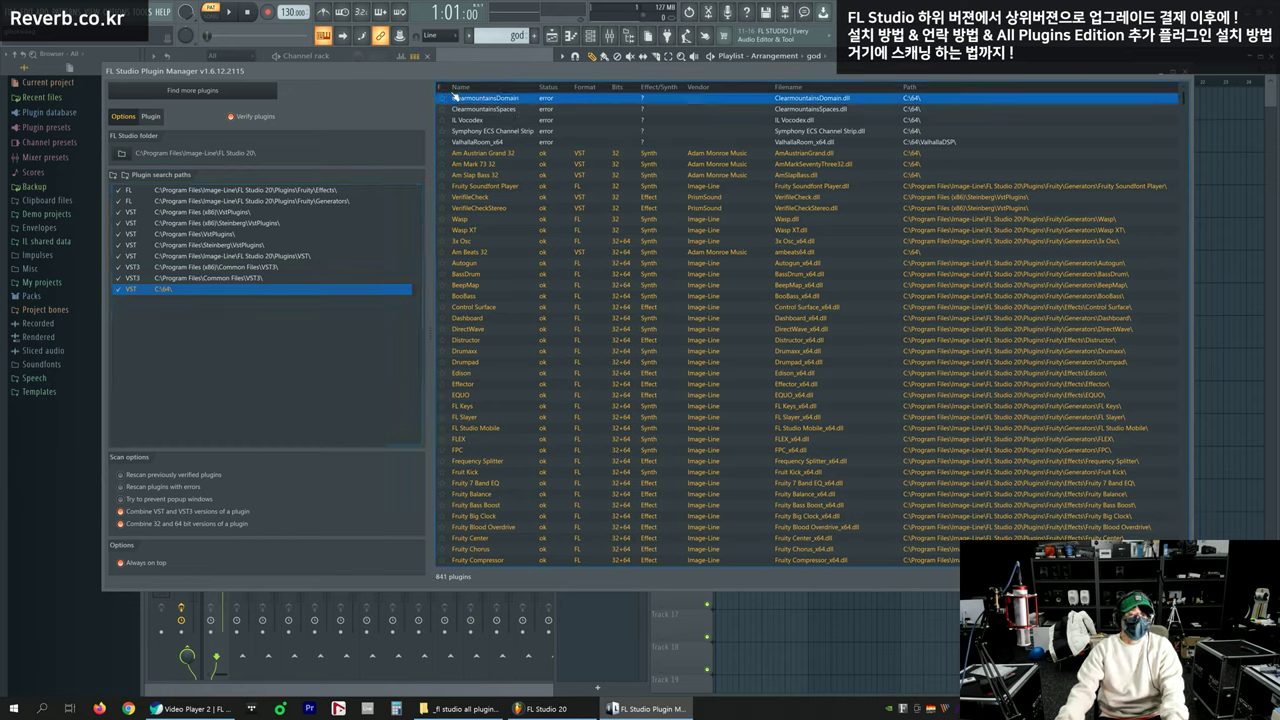
pyautogui.click(658, 143)
pyautogui.click(514, 103)
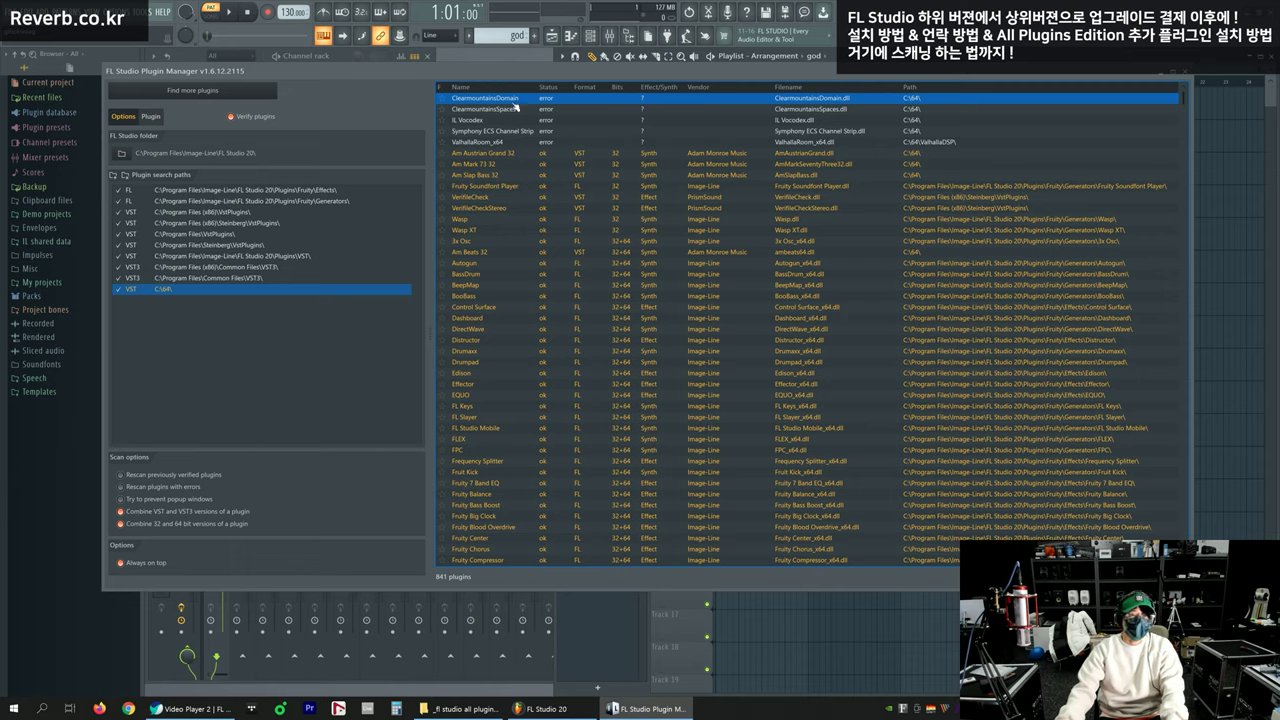
pyautogui.click(495, 132)
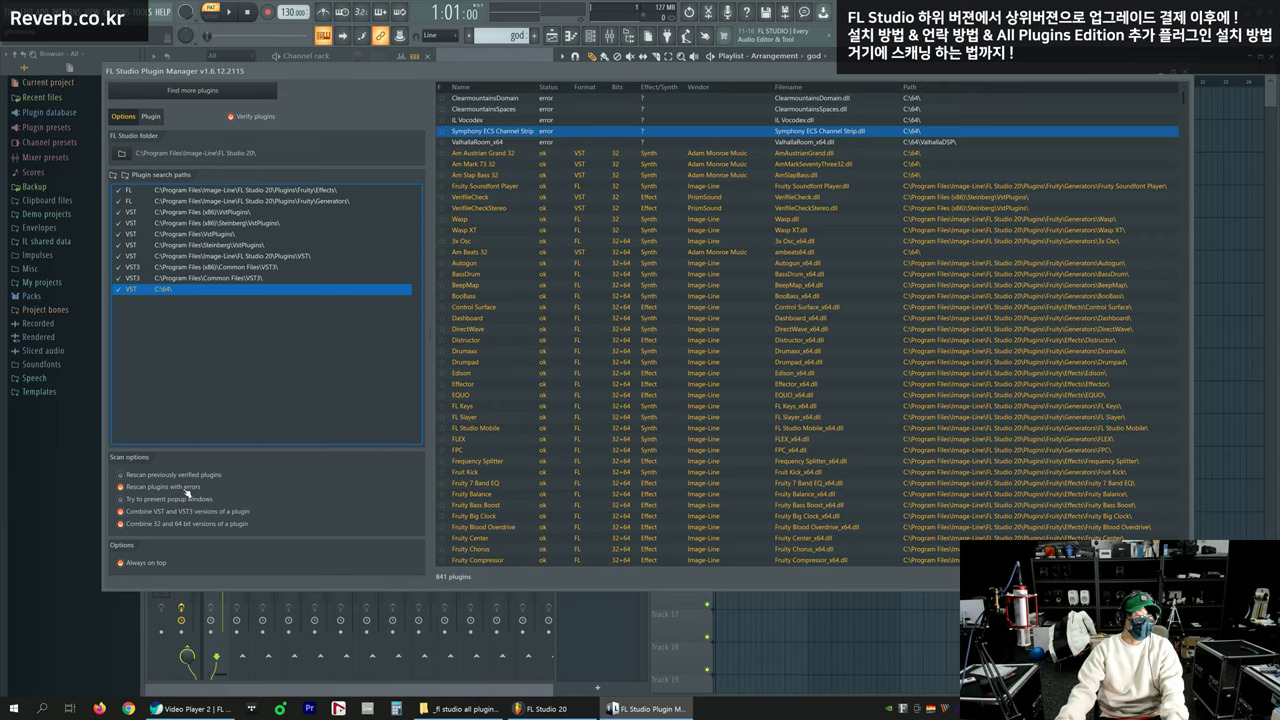
pyautogui.click(509, 143)
pyautogui.click(514, 100)
pyautogui.click(511, 120)
pyautogui.click(508, 132)
pyautogui.click(507, 142)
pyautogui.moveTo(504, 132)
pyautogui.mouseDown()
pyautogui.moveTo(506, 111)
pyautogui.moveTo(506, 146)
pyautogui.mouseUp()
pyautogui.click(512, 167)
pyautogui.scroll(-4, 560, 215)
pyautogui.scroll(4, 572, 205)
pyautogui.click(574, 157)
pyautogui.scroll(-18, 563, 212)
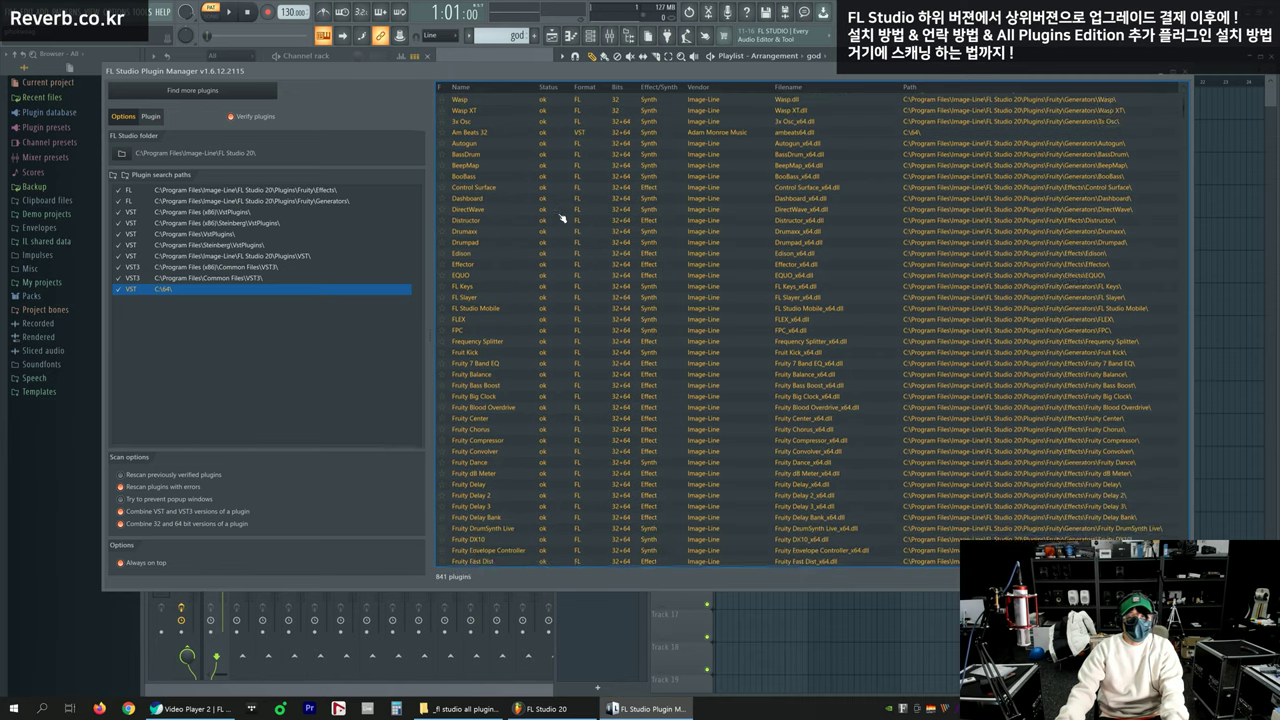
pyautogui.moveTo(1185, 132); pyautogui.dragTo(1176, 90)
pyautogui.moveTo(185, 71); pyautogui.dragTo(466, 181)
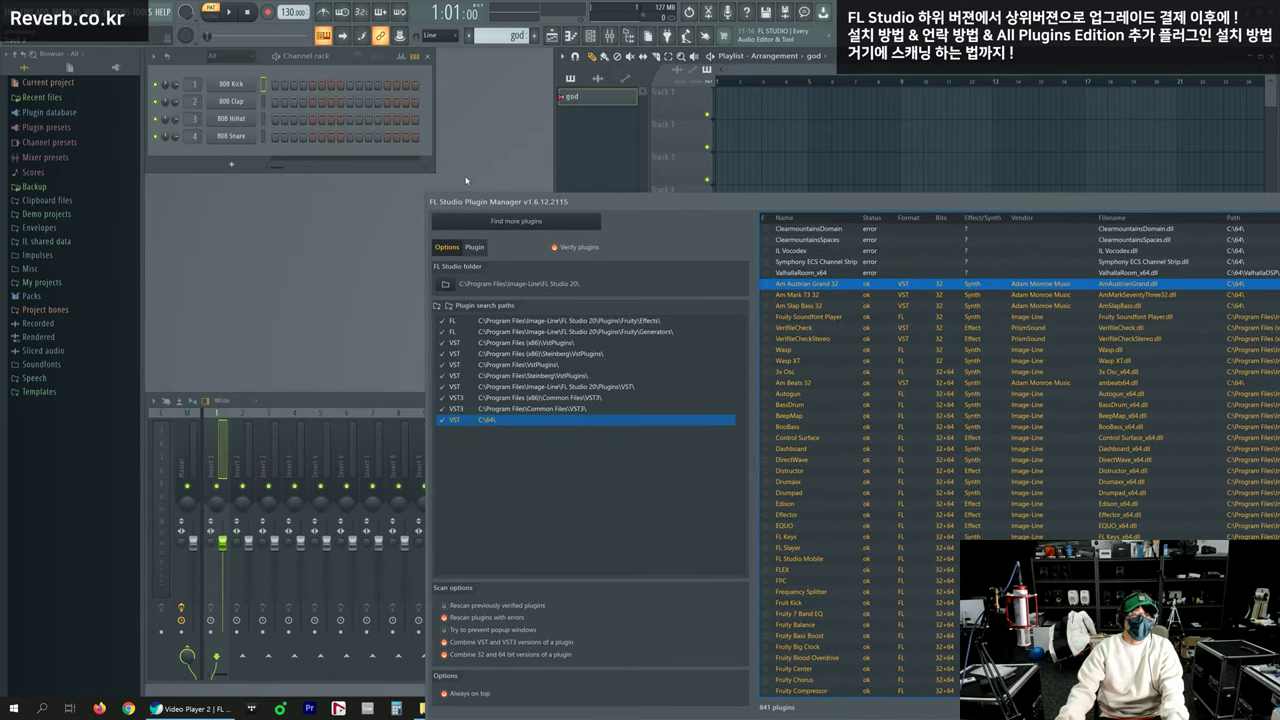
# Check the 808 Kick channel's insert plugin list, then reposition the Plugin Manager
pyautogui.click(230, 85)
pyautogui.rightClick(250, 82)
pyautogui.moveTo(316, 173)
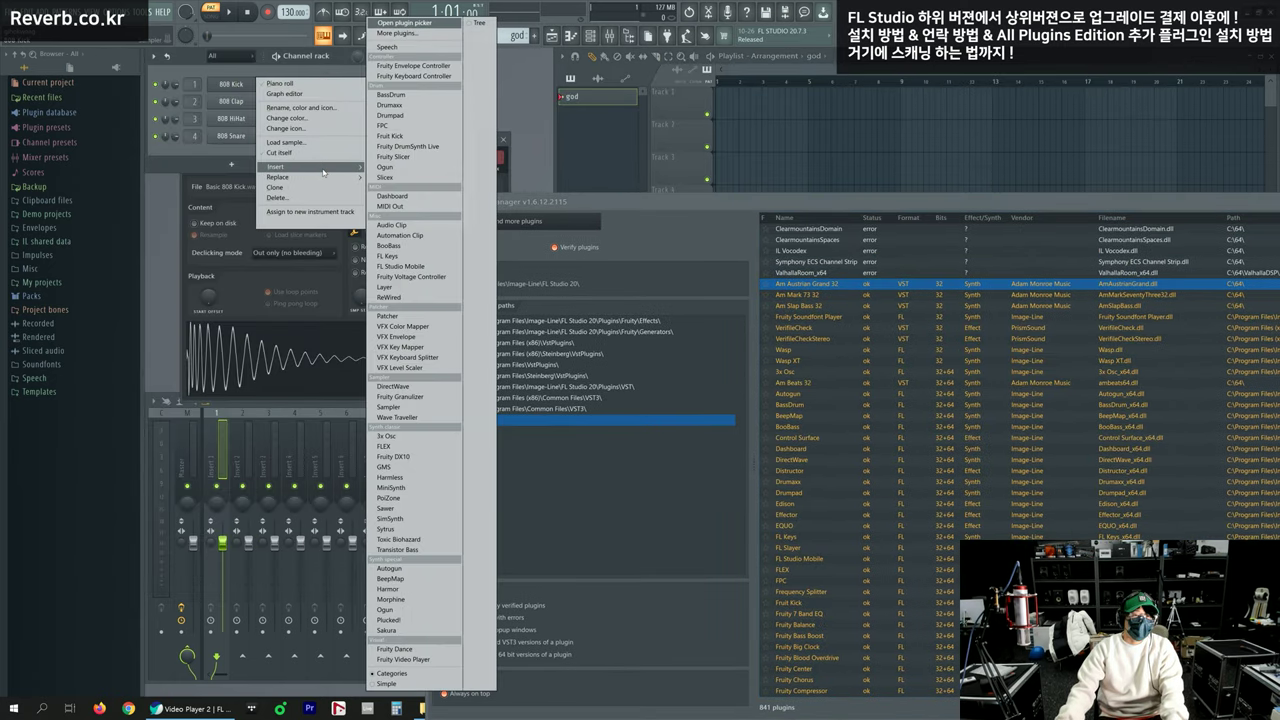
pyautogui.click(690, 545)
pyautogui.moveTo(759, 202); pyautogui.dragTo(624, 69)
# Star Am Austrian Grand 32, Am Mark 73 32 and Am Slap Bass 32 as favourites
pyautogui.click(629, 150)
pyautogui.click(629, 161)
pyautogui.click(629, 172)
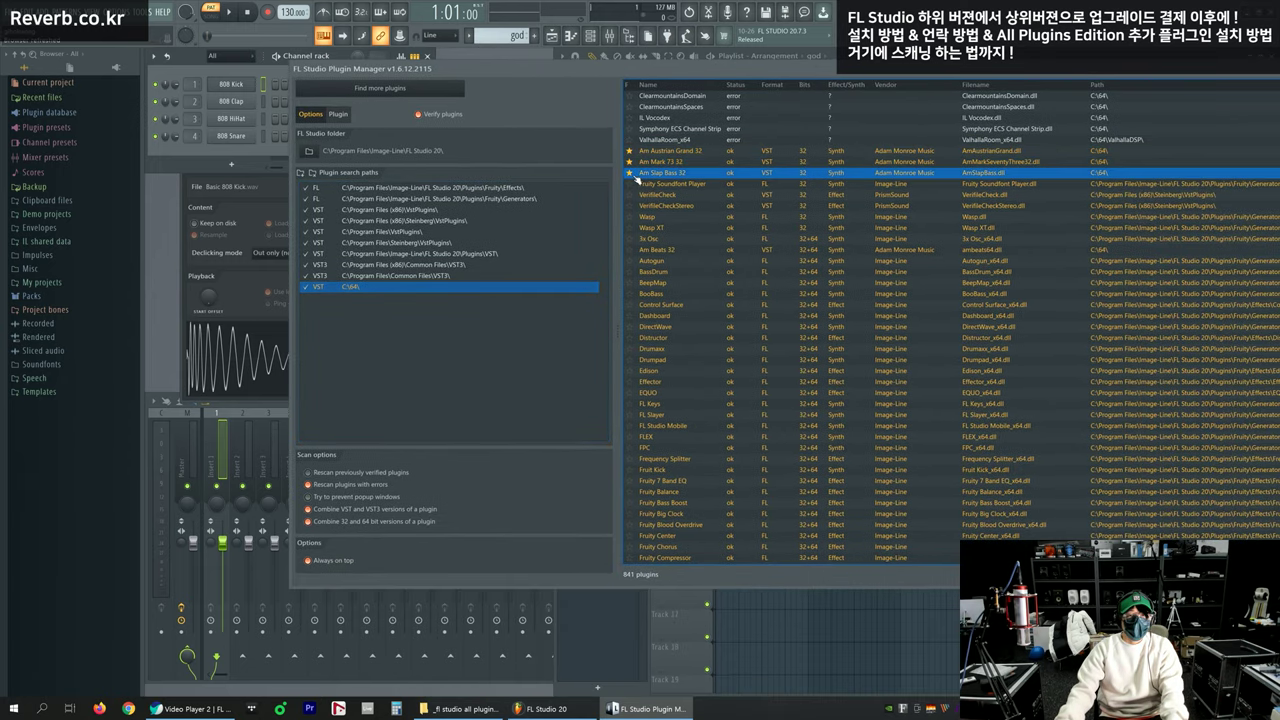
pyautogui.click(630, 184)
pyautogui.moveTo(708, 68); pyautogui.dragTo(732, 166)
pyautogui.click(500, 207)
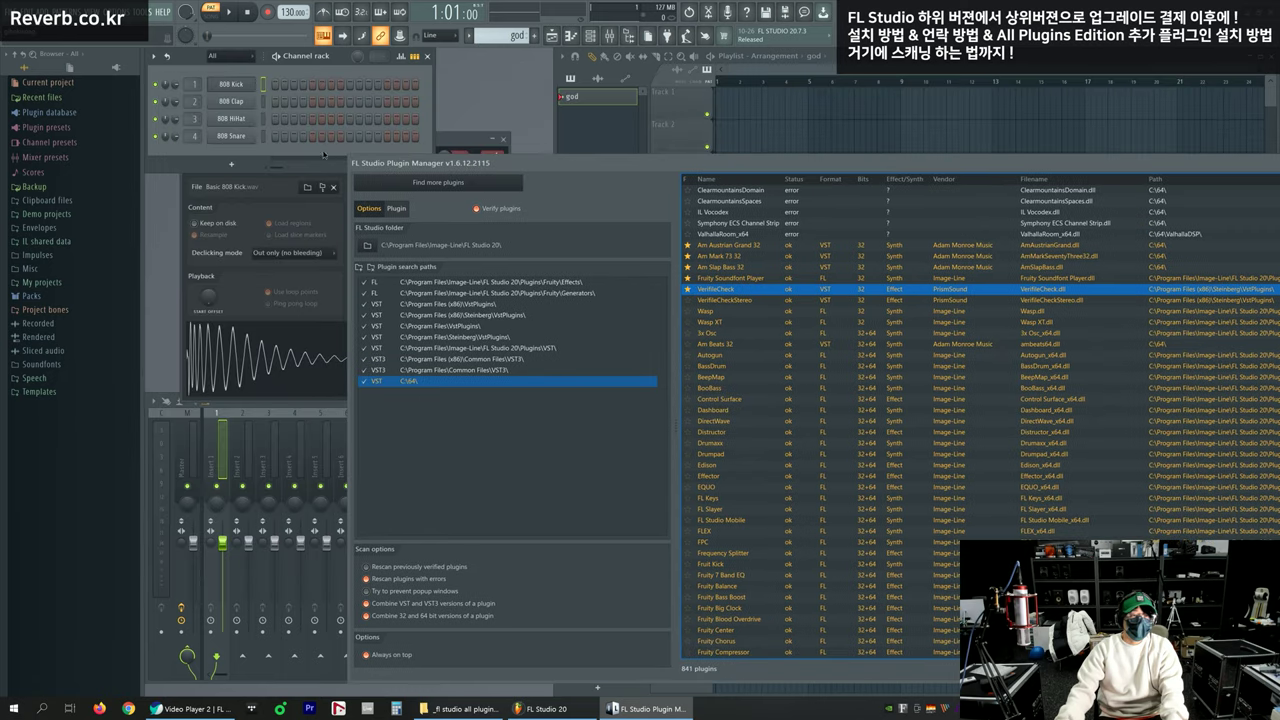
# Check the 808 Kick channel's Insert favourites and star BooBass
pyautogui.rightClick(242, 90)
pyautogui.moveTo(300, 166)
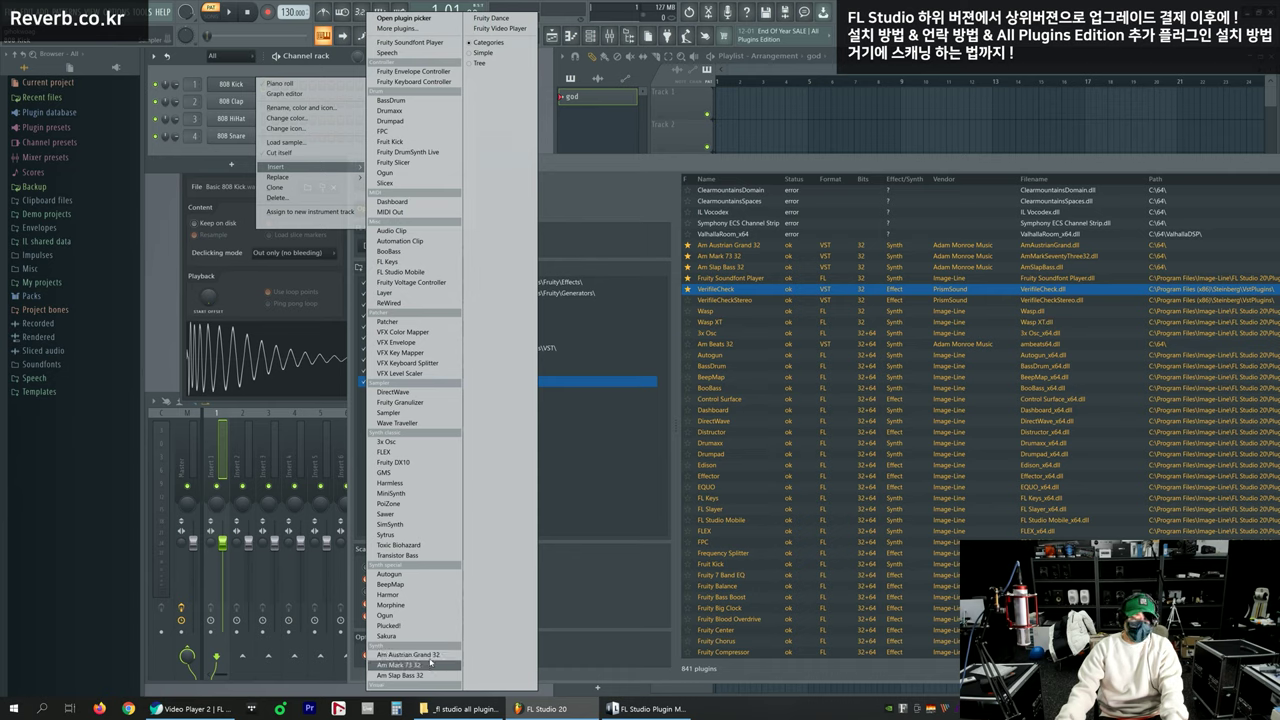
pyautogui.click(686, 391)
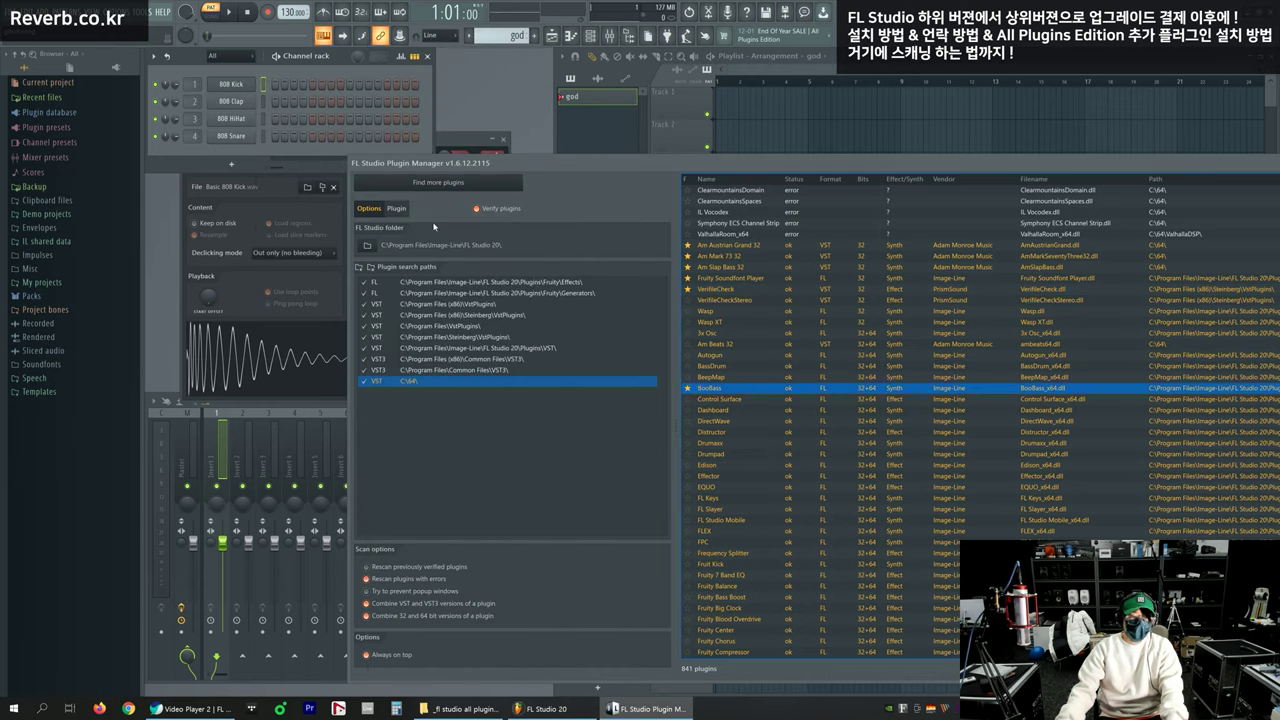
pyautogui.rightClick(255, 83)
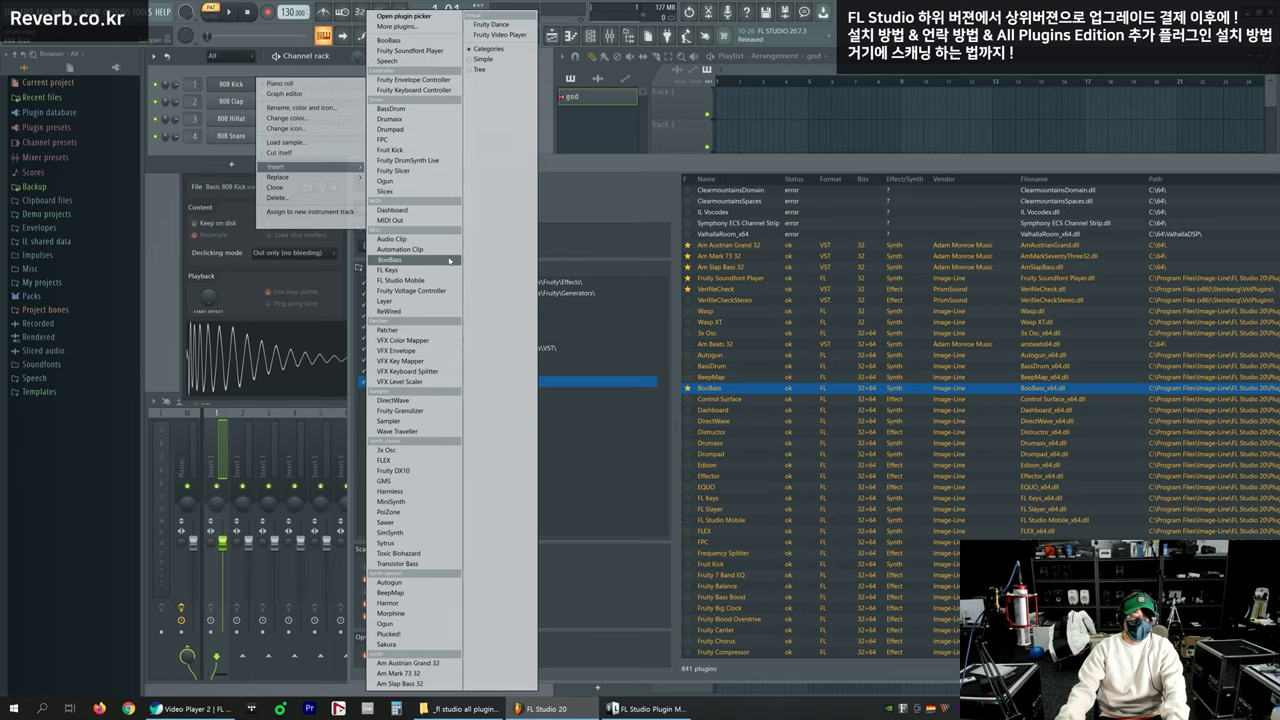
# Star Wasp, 3x Osc and Autogun as favourites
pyautogui.click(688, 367)
pyautogui.click(688, 300)
pyautogui.click(688, 311)
pyautogui.click(688, 333)
pyautogui.click(688, 355)
pyautogui.click(767, 368)
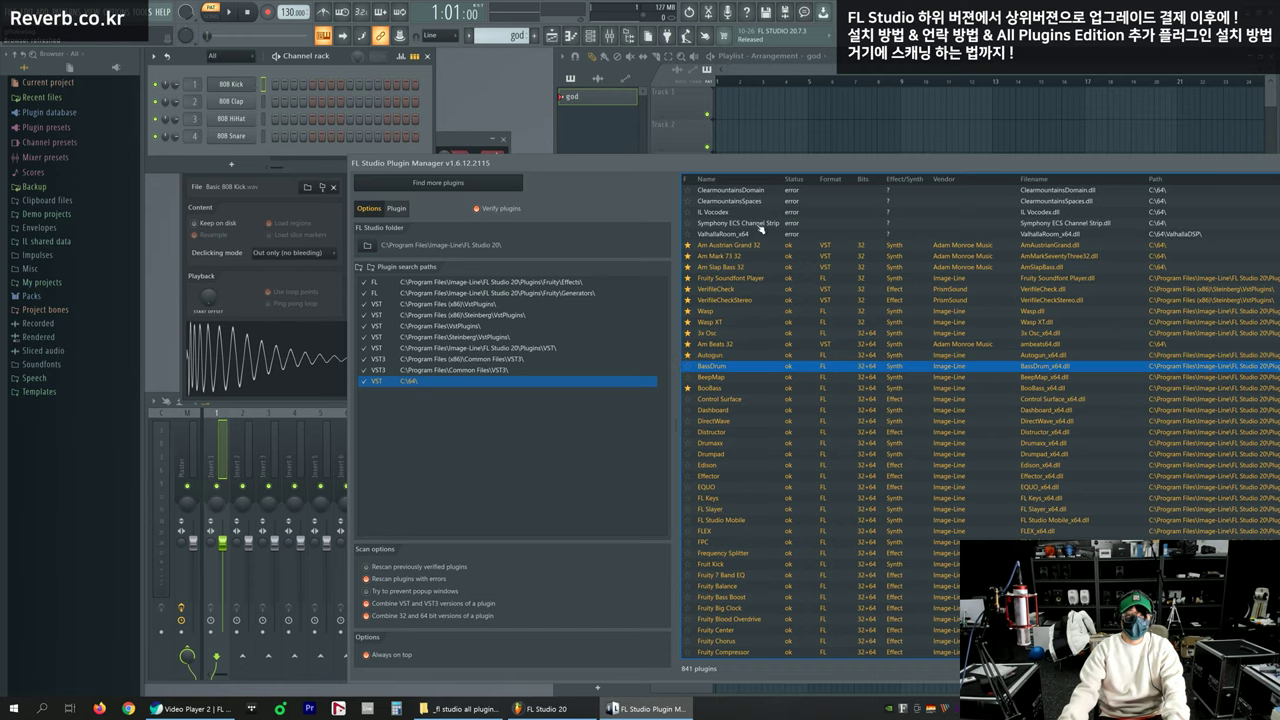
# Star BassDrum, BeepMap, BooBass and Dashboard as favourites in the Plugin Manager list
pyautogui.moveTo(801, 158); pyautogui.dragTo(608, 60)
pyautogui.press('Down')
pyautogui.press('Up')
pyautogui.press('space')
pyautogui.press('Down')
pyautogui.press('Down')
pyautogui.press('Up')
pyautogui.press('Up')
pyautogui.press('Up')
pyautogui.press('Down')
pyautogui.press('Down')
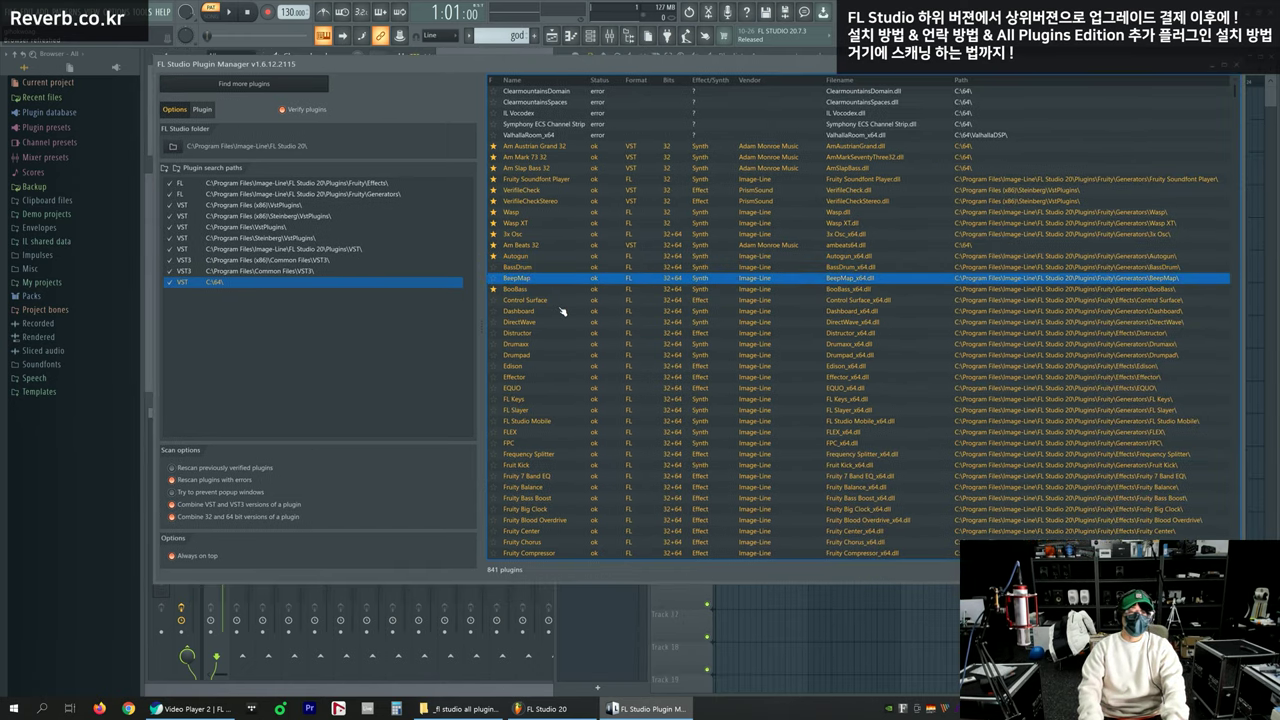
pyautogui.press('space')
pyautogui.press('Up')
pyautogui.press('Down')
pyautogui.press('Down')
# Star Control Surface, DirectWave, Drumaxx, Edison, FL Slayer, FL Keys and others down to Fruity Chorus
pyautogui.press('Down')
pyautogui.press('space')
pyautogui.press('Down')
pyautogui.press('space')
pyautogui.press('Up')
pyautogui.press('Up')
pyautogui.press('Down')
pyautogui.press('Down')
pyautogui.press('Down')
pyautogui.press('Down')
pyautogui.press('Down')
pyautogui.press('Down')
pyautogui.press('Down')
pyautogui.press('Down')
pyautogui.press('Up')
pyautogui.press('Up')
pyautogui.press('Up')
pyautogui.press('Up')
pyautogui.press('Up')
pyautogui.press('Up')
pyautogui.press('Up')
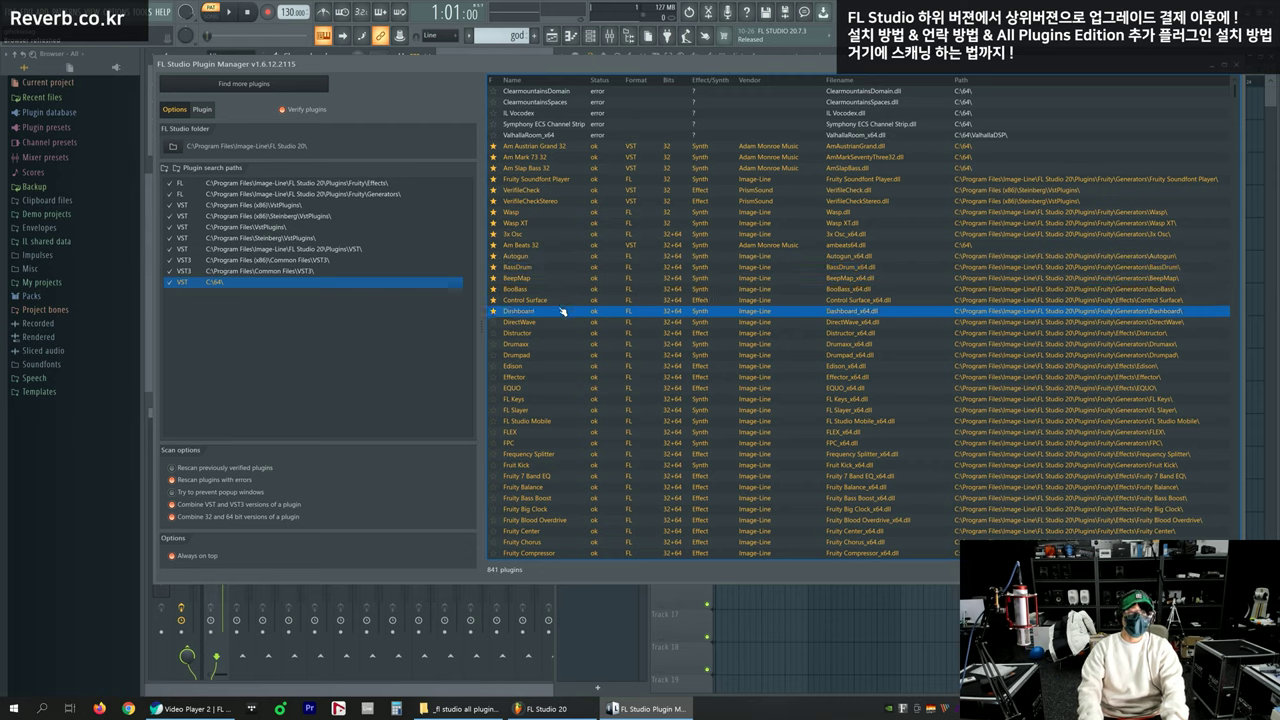
pyautogui.press('Down')
pyautogui.press('Down')
pyautogui.press('space')
pyautogui.press('Down')
pyautogui.press('space')
pyautogui.press('Down')
pyautogui.press('space')
pyautogui.press('Down')
pyautogui.press('space')
pyautogui.press('Down')
pyautogui.press('space')
pyautogui.press('Down')
pyautogui.press('space')
pyautogui.press('Down')
pyautogui.press('space')
pyautogui.press('Down')
pyautogui.press('space')
pyautogui.press('Down')
pyautogui.press('space')
pyautogui.press('Down')
pyautogui.press('Down')
pyautogui.press('Down')
pyautogui.press('Down')
pyautogui.press('Down')
pyautogui.press('Down')
pyautogui.press('Down')
pyautogui.press('Down')
pyautogui.press('Down')
pyautogui.press('Down')
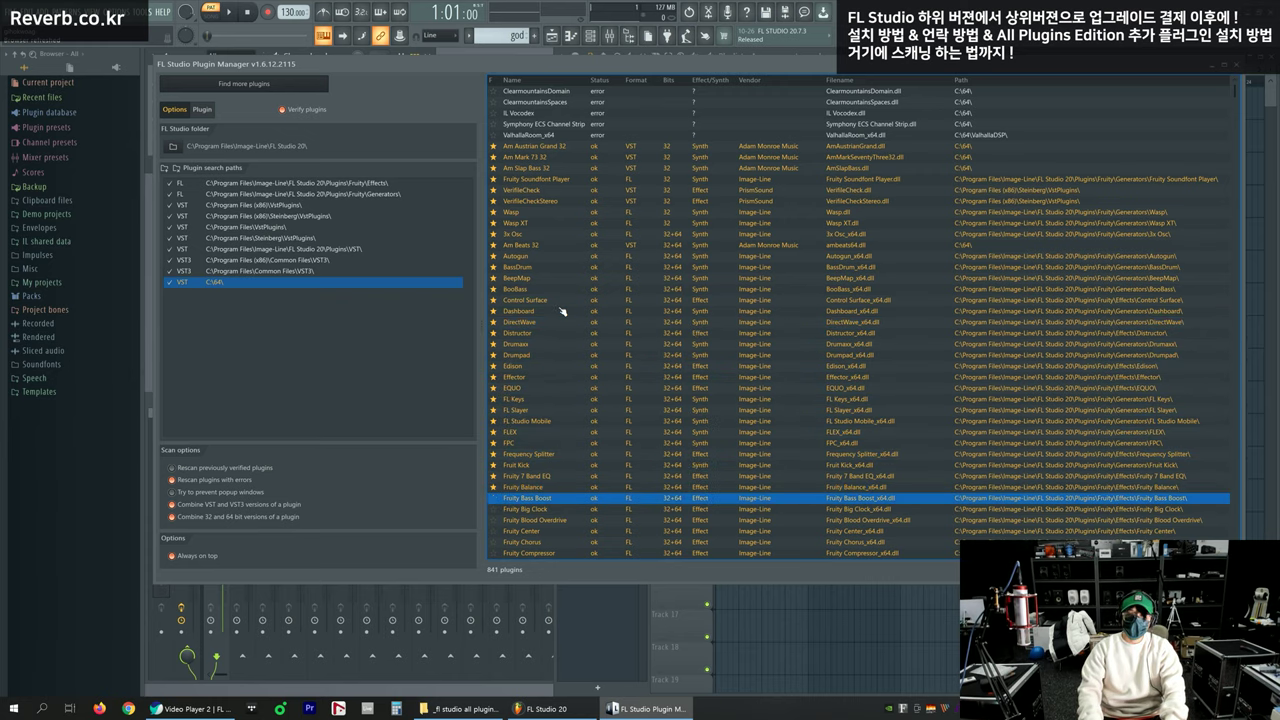
pyautogui.press('Down')
pyautogui.press('Down')
pyautogui.press('Down')
pyautogui.scroll(-4, 540, 251)
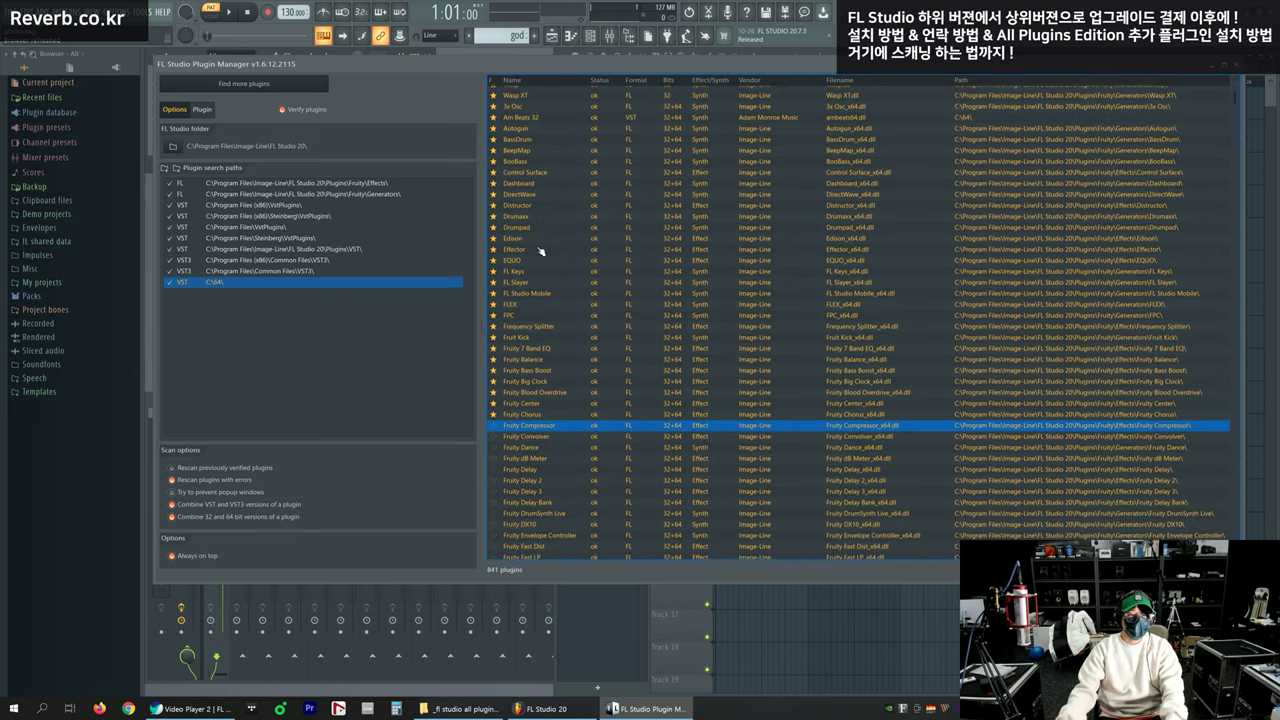
# Confirm the new favourites in the 808 Kick channel's Insert menu, then close the Plugin Manager
pyautogui.moveTo(503, 65); pyautogui.dragTo(750, 261)
pyautogui.click(238, 89)
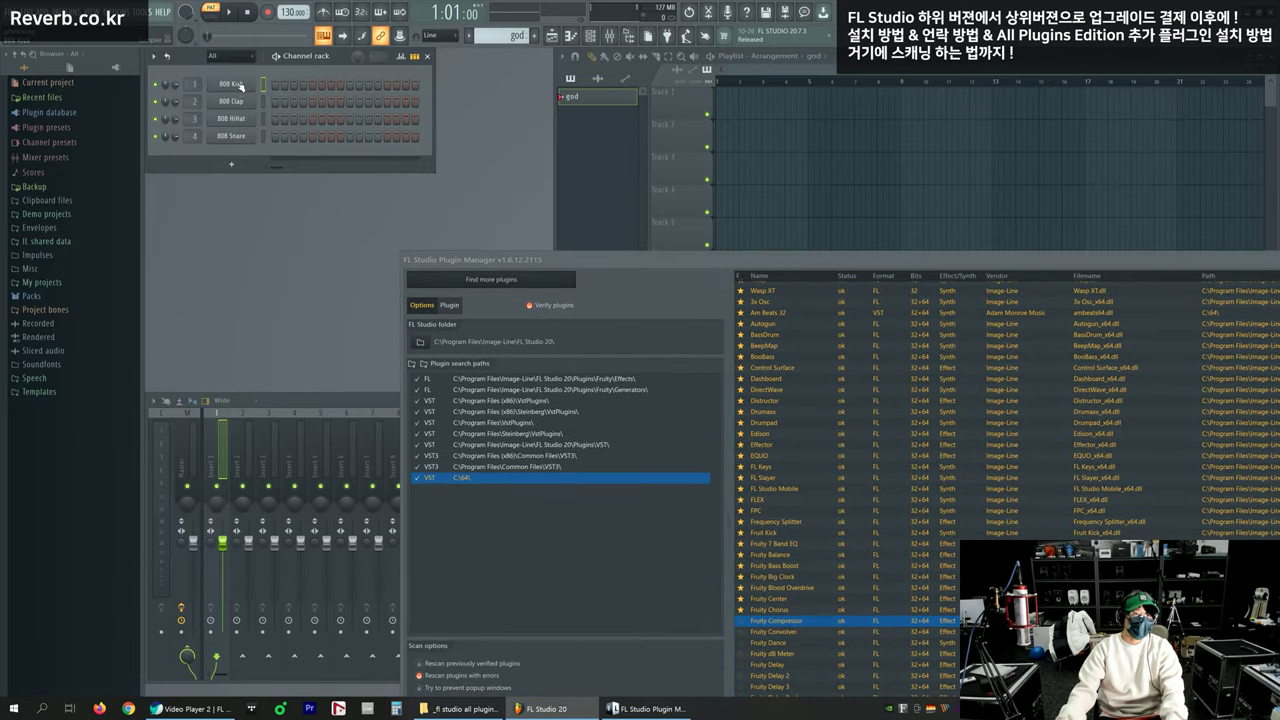
pyautogui.rightClick(256, 80)
pyautogui.moveTo(310, 166)
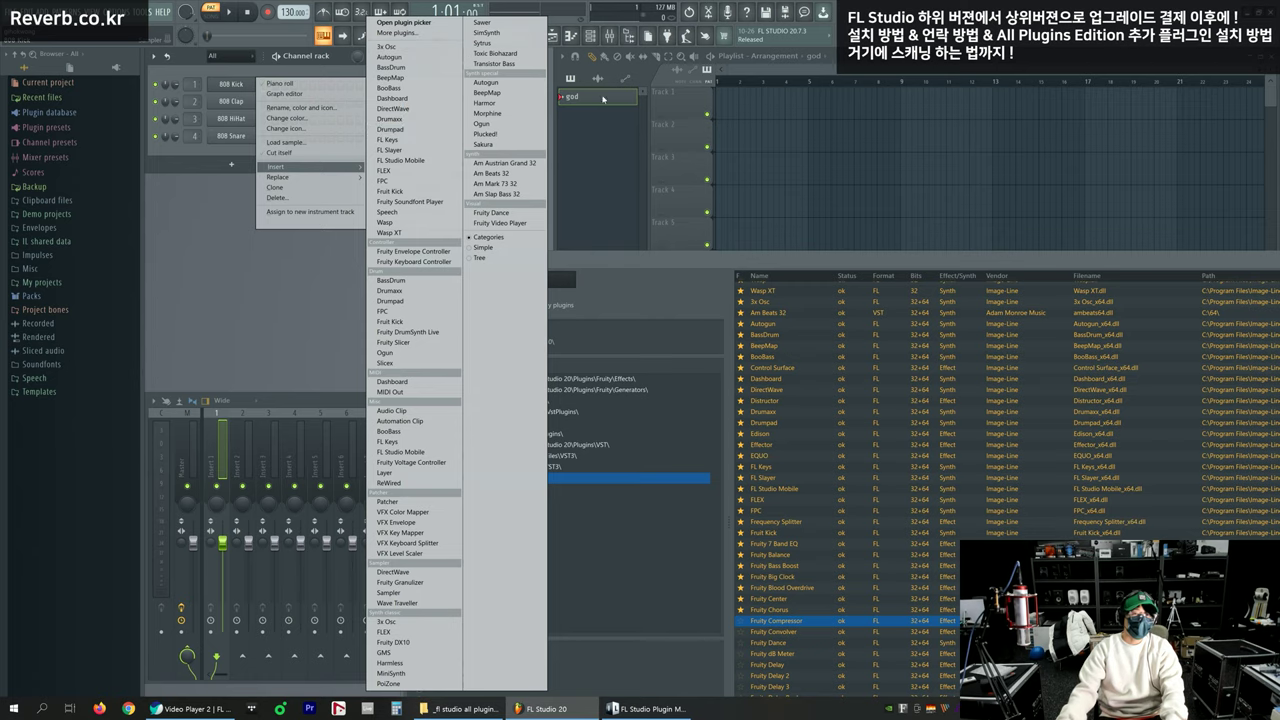
pyautogui.moveTo(830, 266); pyautogui.dragTo(550, 100)
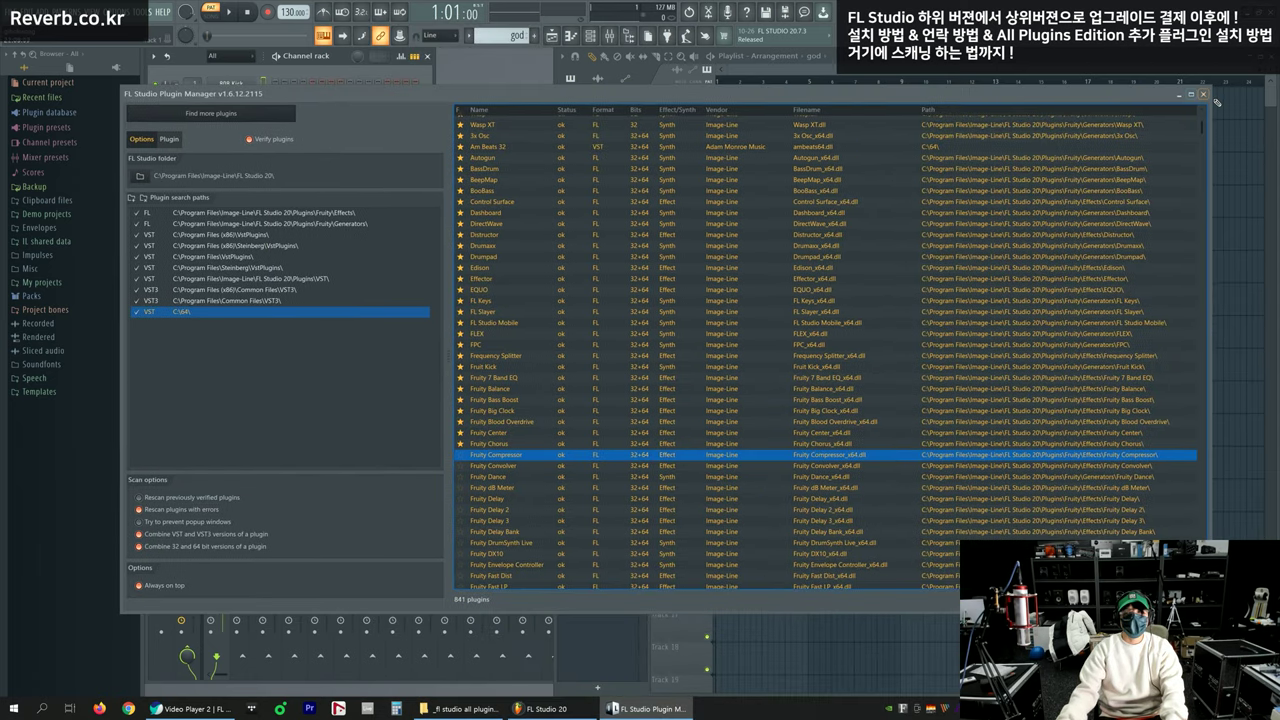
pyautogui.click(1203, 93)
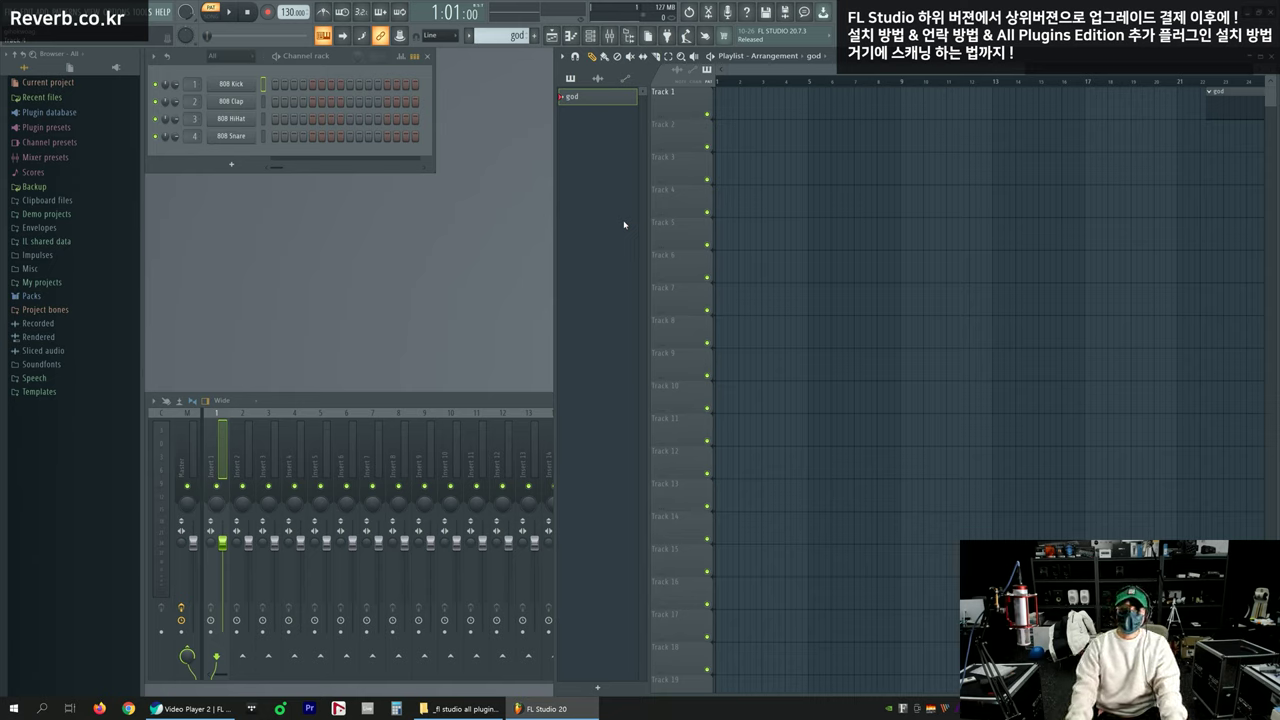
# Drag the god pattern clip from far along Track 1 back to bar 1
pyautogui.moveTo(1214, 96); pyautogui.dragTo(714, 106)
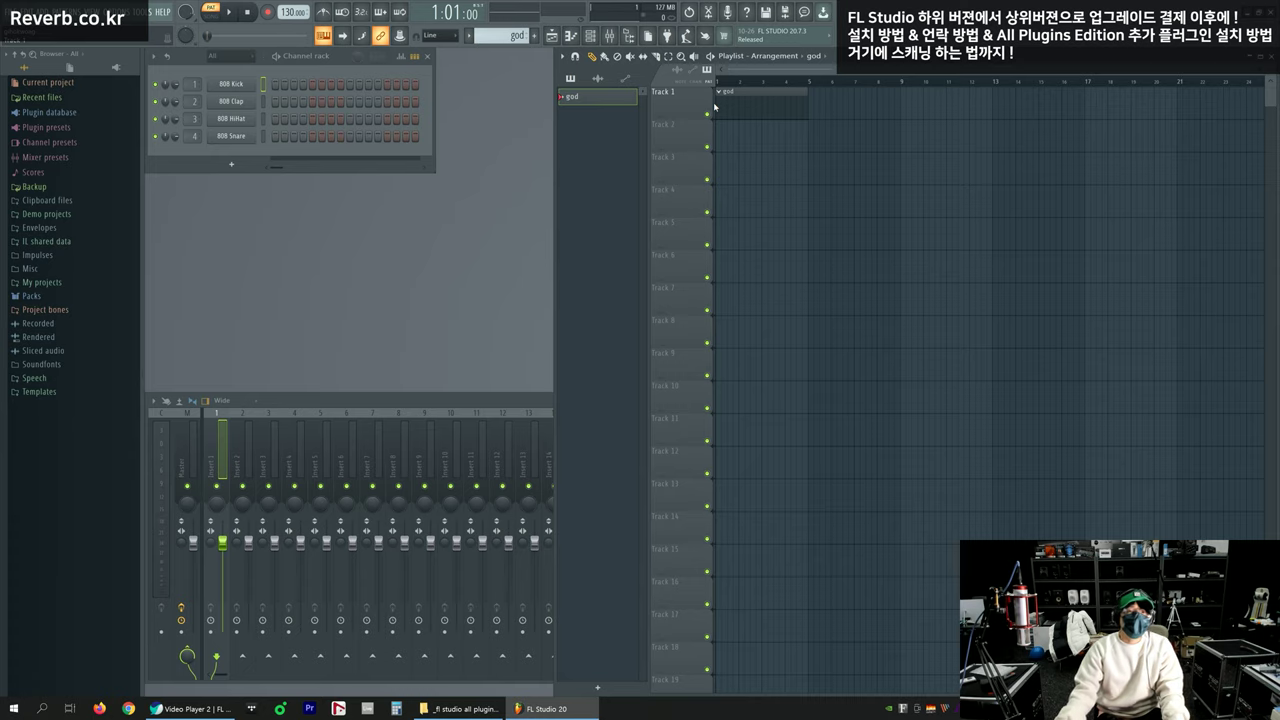